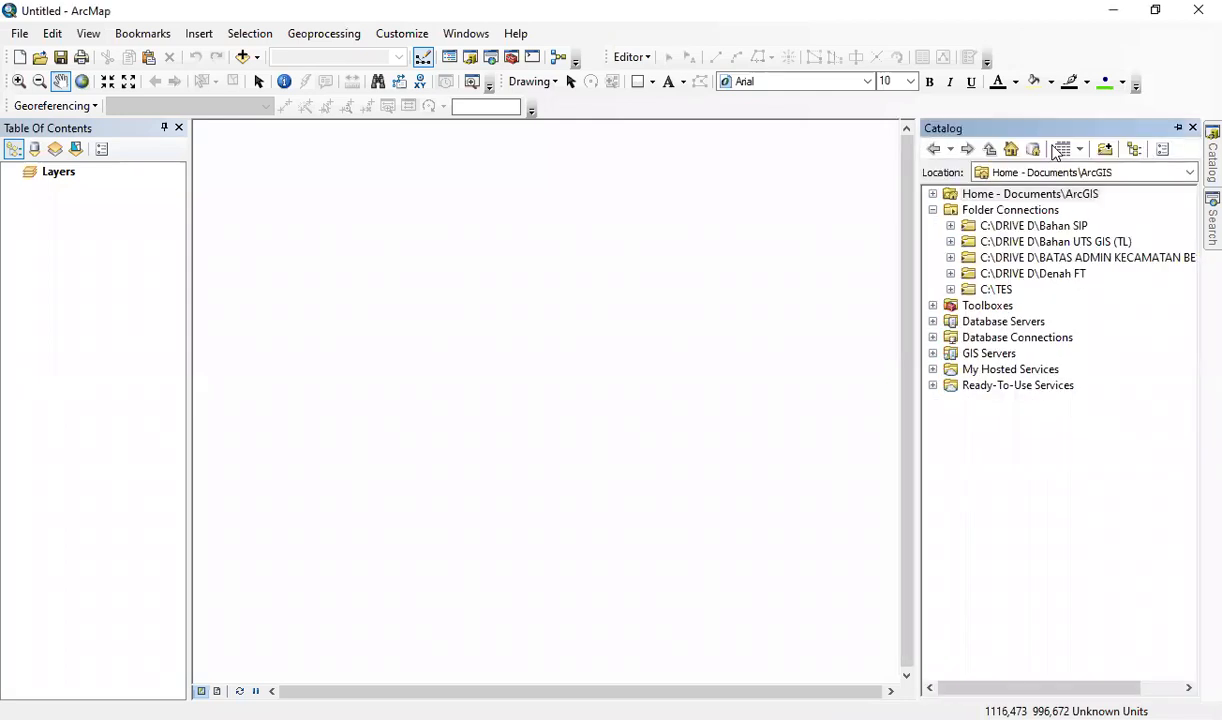
# Step: Expand the BATAS ADMIN KECAMATAN folder connection and its Jember SHP subfolder in the catalog
pyautogui.click(949, 256)
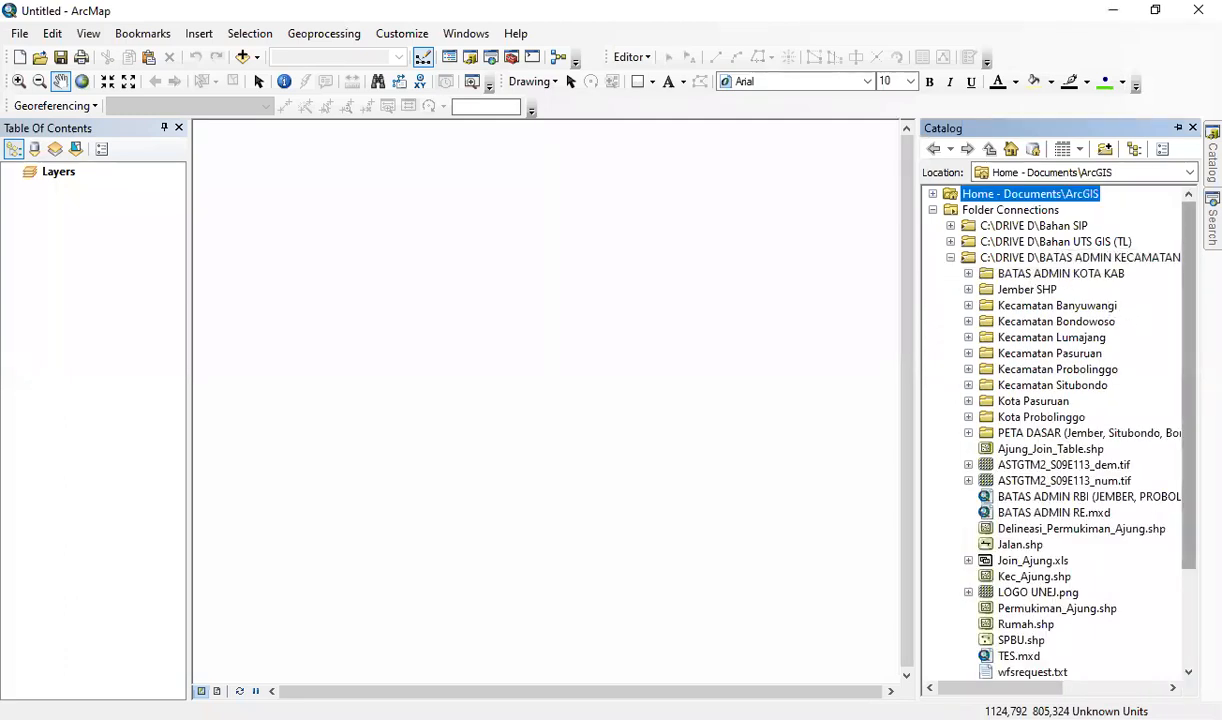
pyautogui.scroll(-1, 1131, 293)
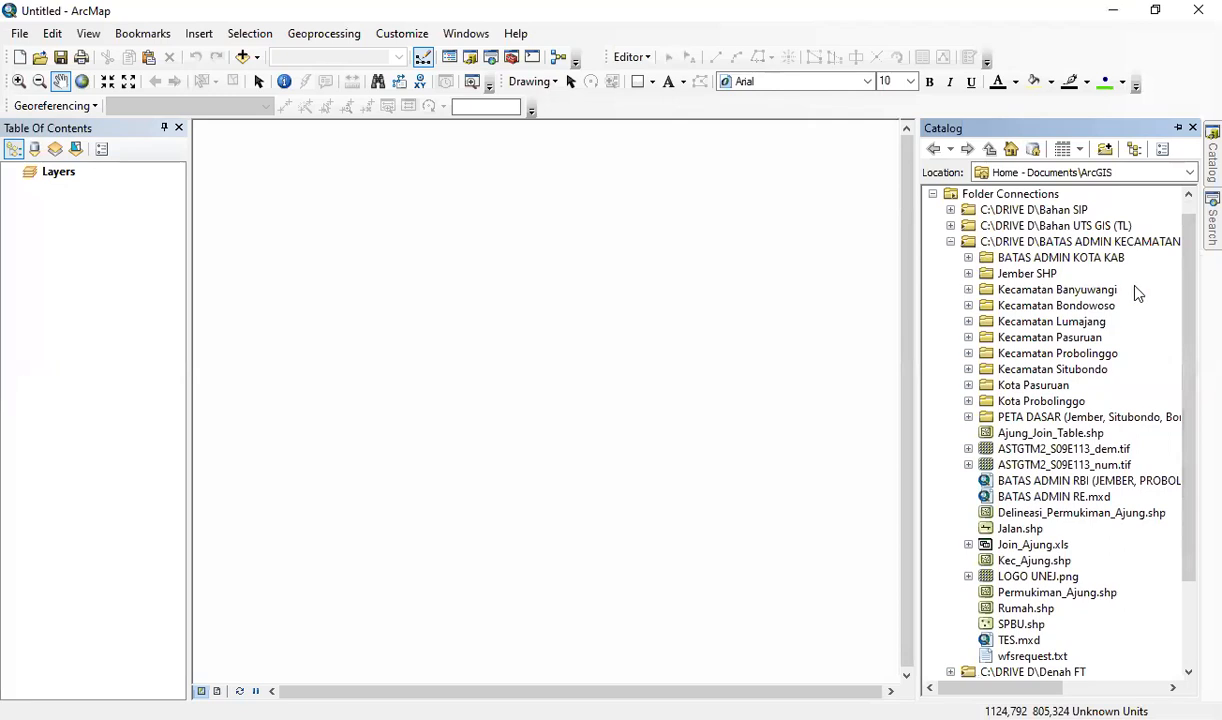
pyautogui.scroll(1, 1140, 290)
pyautogui.scroll(-2, 1140, 290)
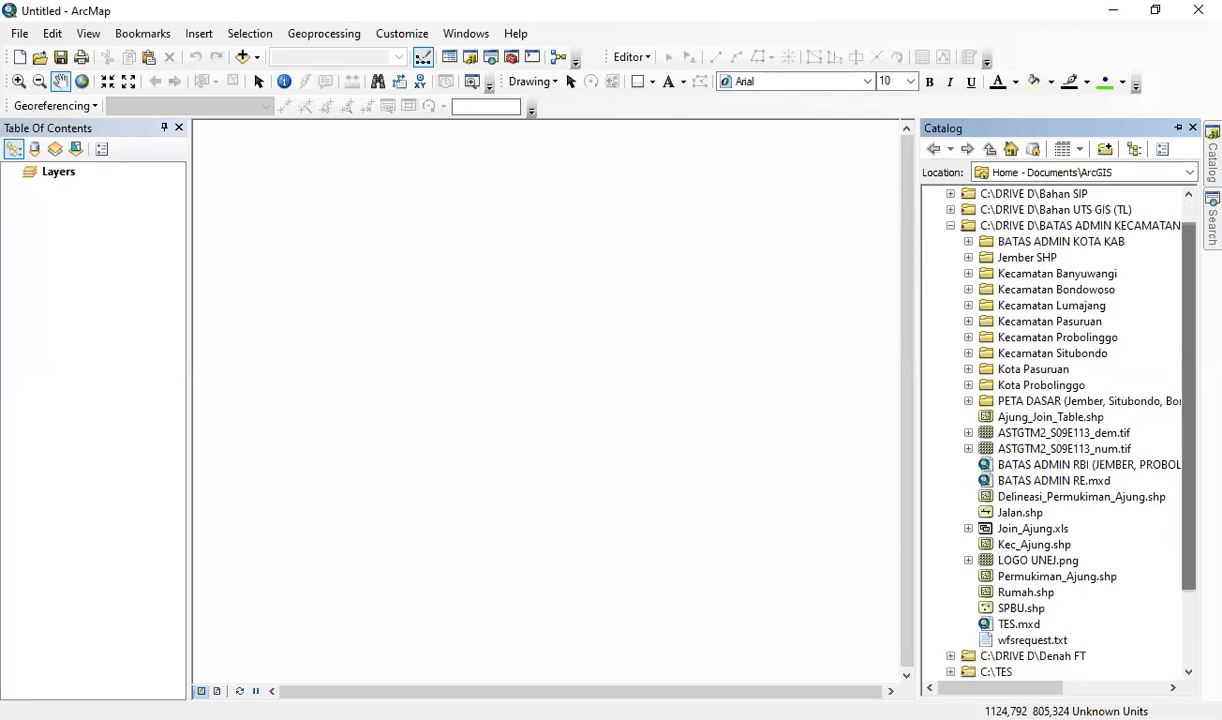
pyautogui.click(968, 257)
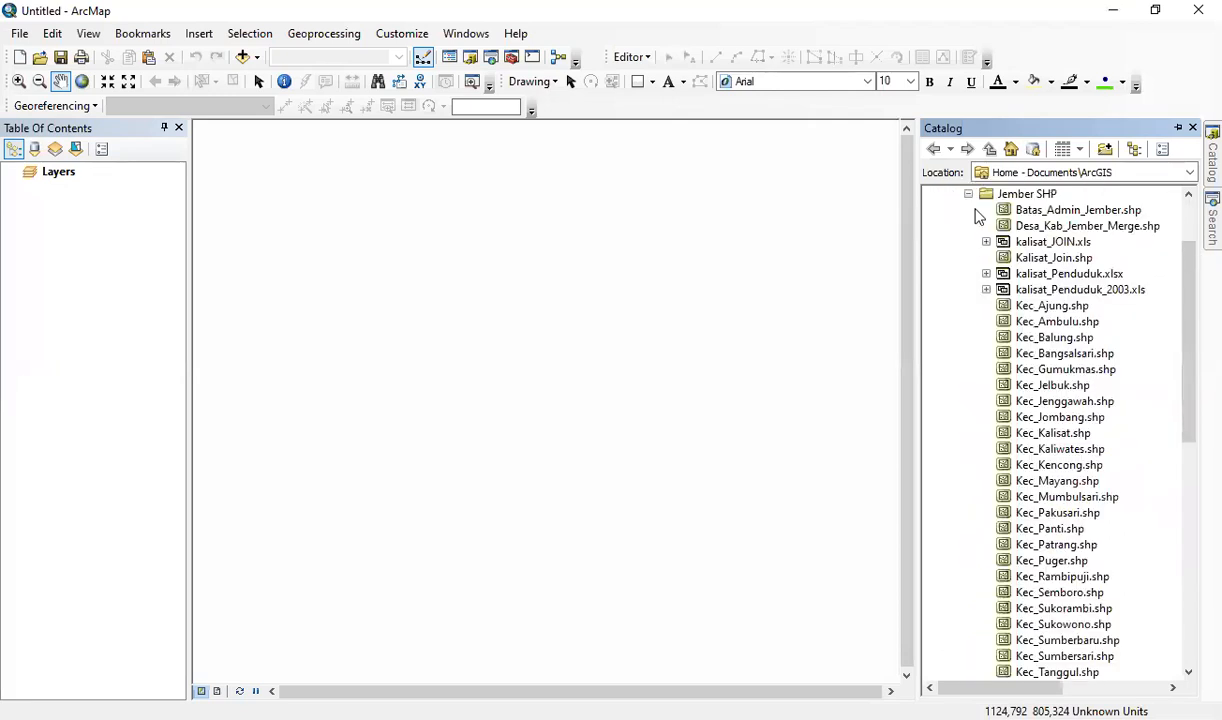
# Step: Add the Kalisat_Join.shp shapefile from the Jember SHP folder to the map as a layer
pyautogui.scroll(-4, 1102, 314)
pyautogui.scroll(6, 1103, 314)
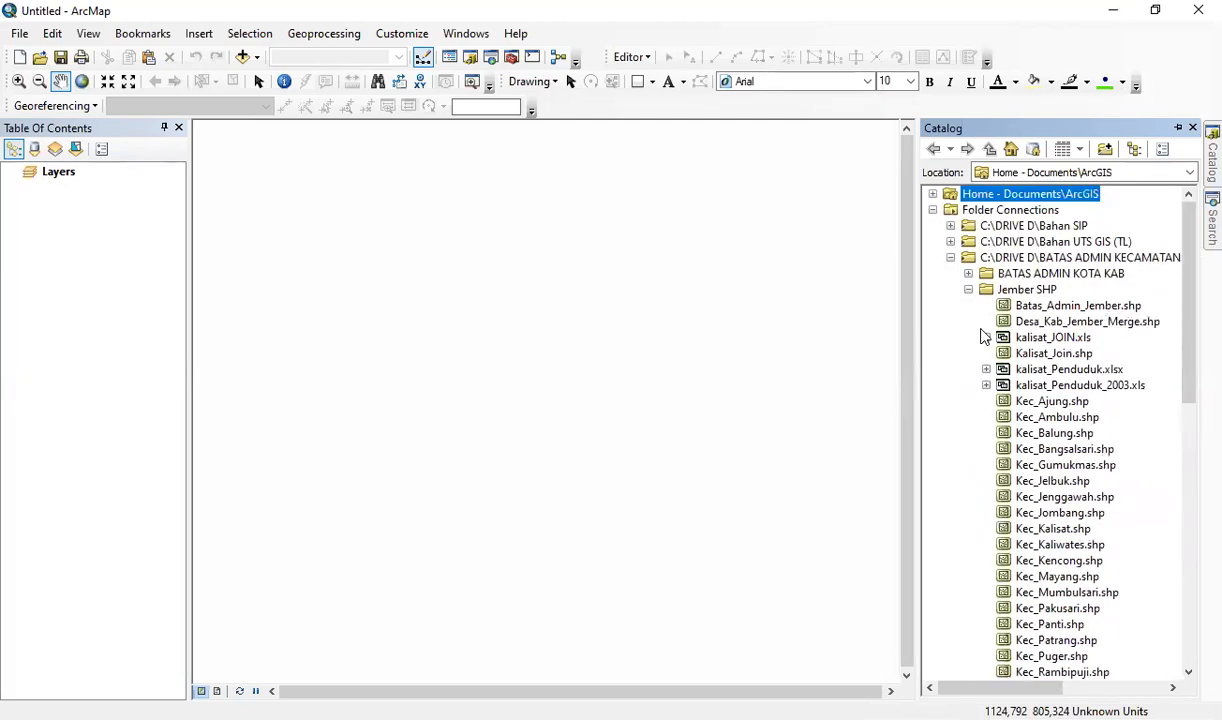
pyautogui.scroll(-4, 1160, 400)
pyautogui.scroll(-1, 1155, 420)
pyautogui.scroll(3, 1175, 400)
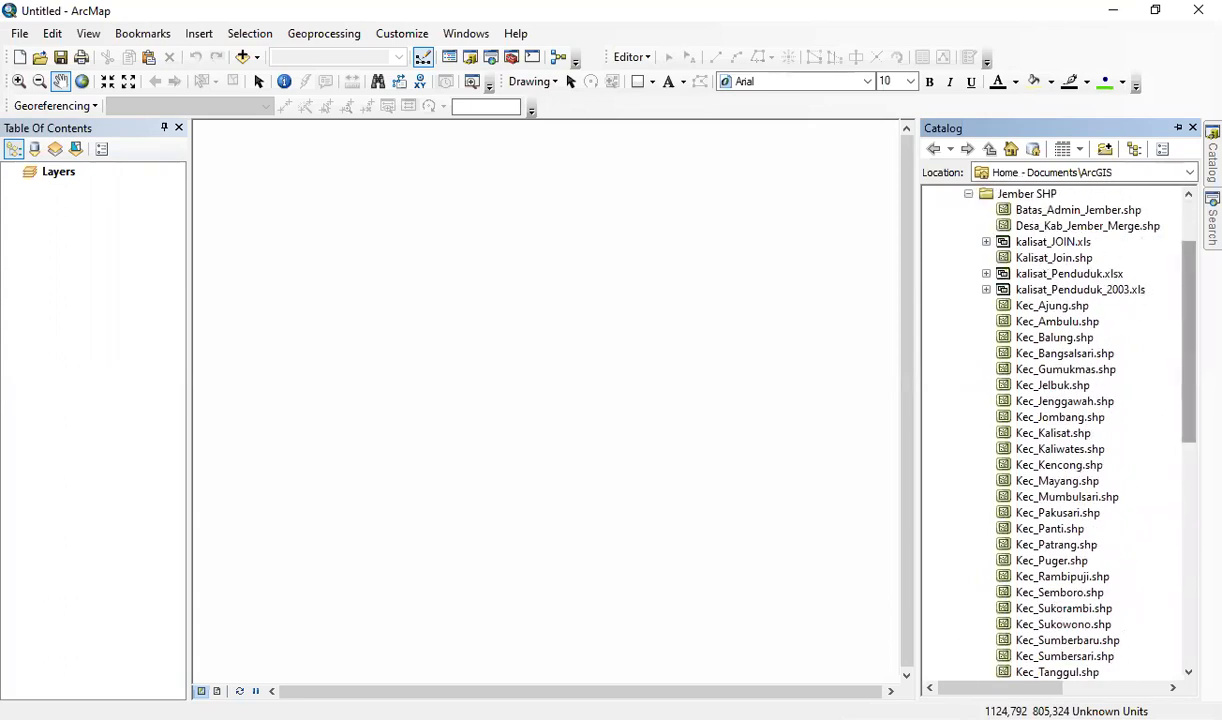
pyautogui.scroll(1, 1060, 430)
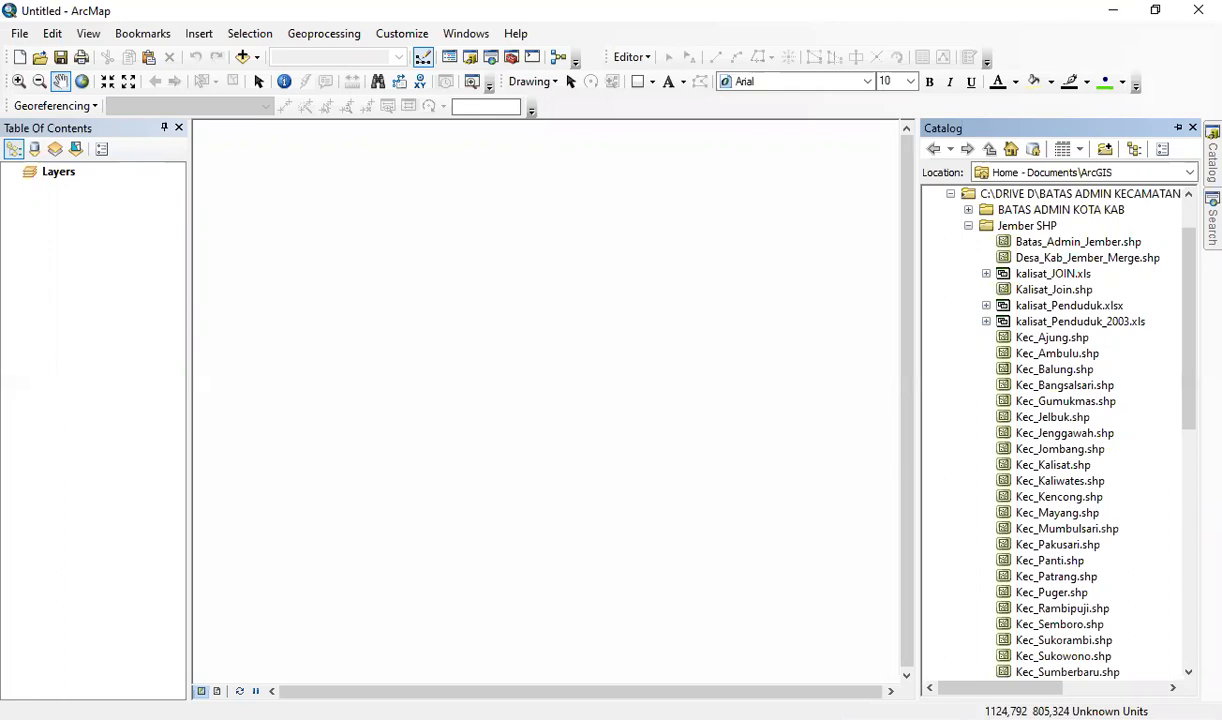
pyautogui.scroll(1, 1189, 311)
pyautogui.scroll(-1, 1189, 311)
pyautogui.scroll(1, 1060, 300)
pyautogui.scroll(-1, 1060, 300)
pyautogui.moveTo(1066, 296); pyautogui.dragTo(128, 237)
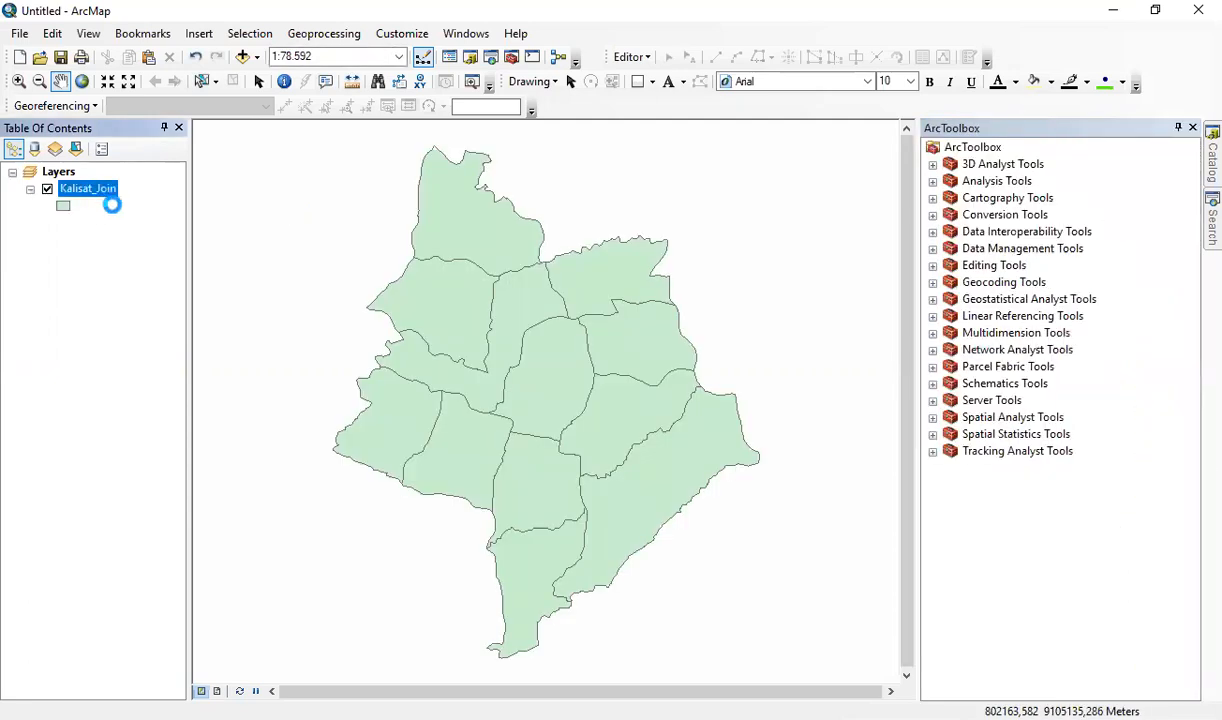
# Step: Examine the attribute table of the Kalisat_Join layer through to its last columns and close it
pyautogui.rightClick(105, 196)
pyautogui.click(172, 245)
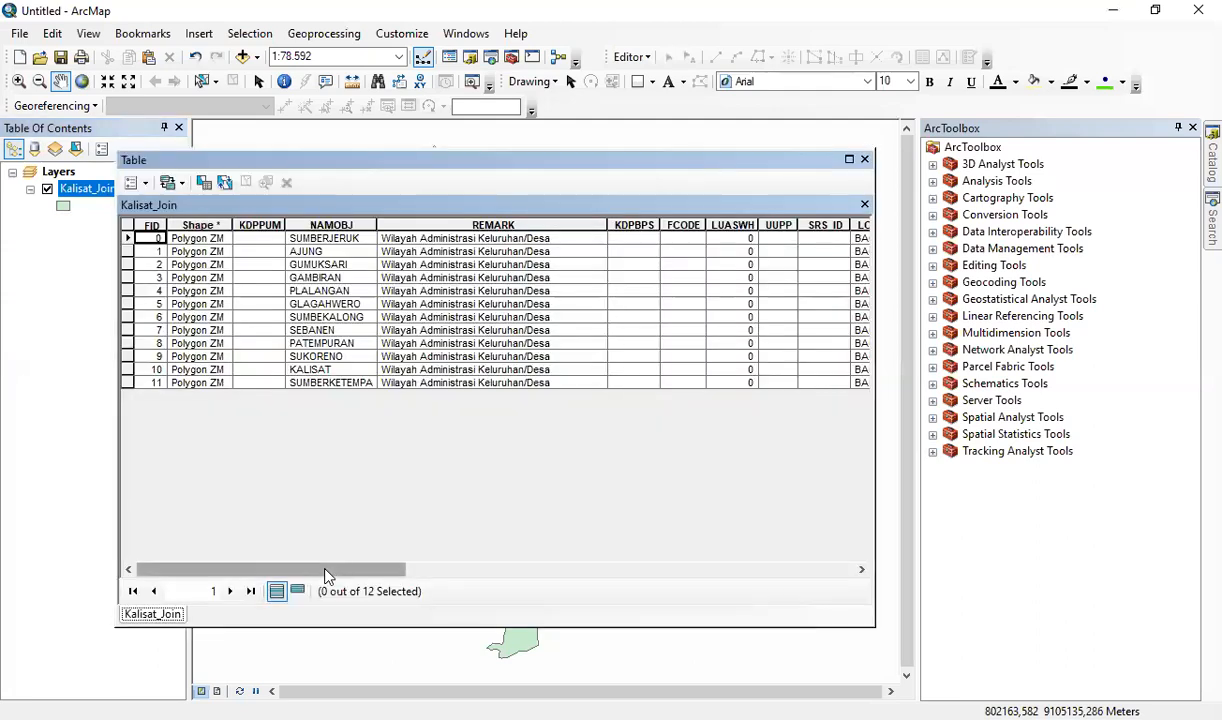
pyautogui.moveTo(312, 560); pyautogui.dragTo(807, 532)
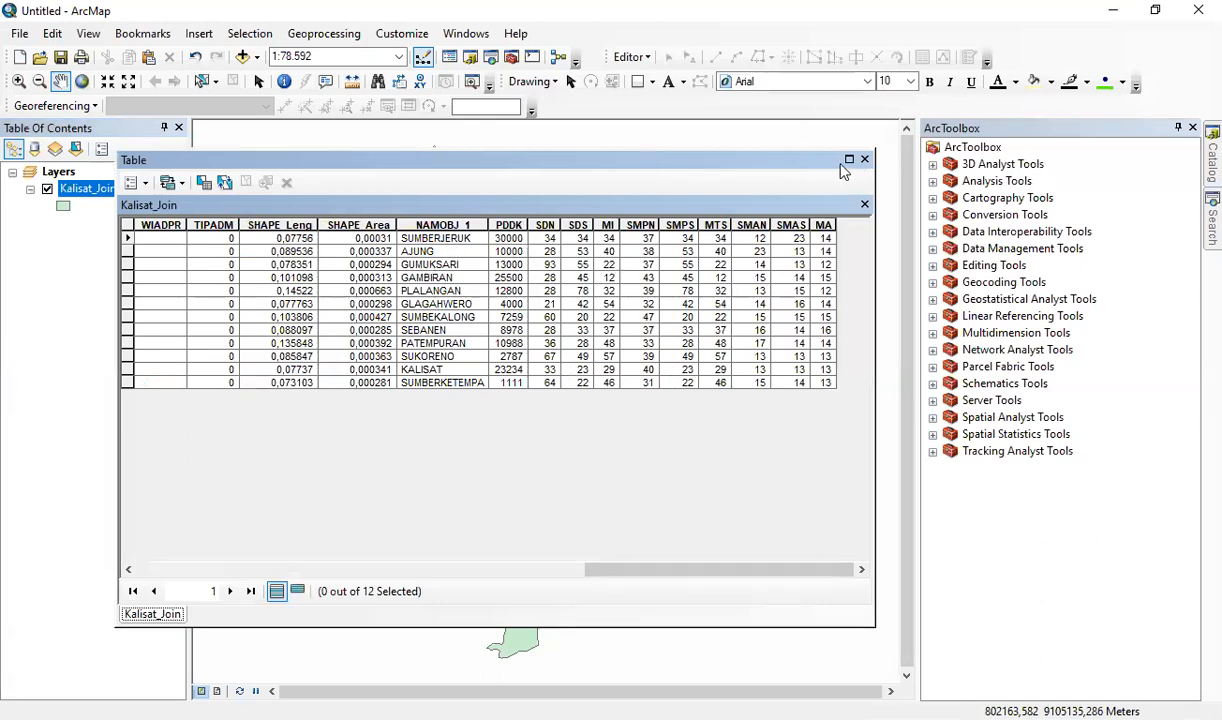
pyautogui.moveTo(575, 168); pyautogui.dragTo(440, 247)
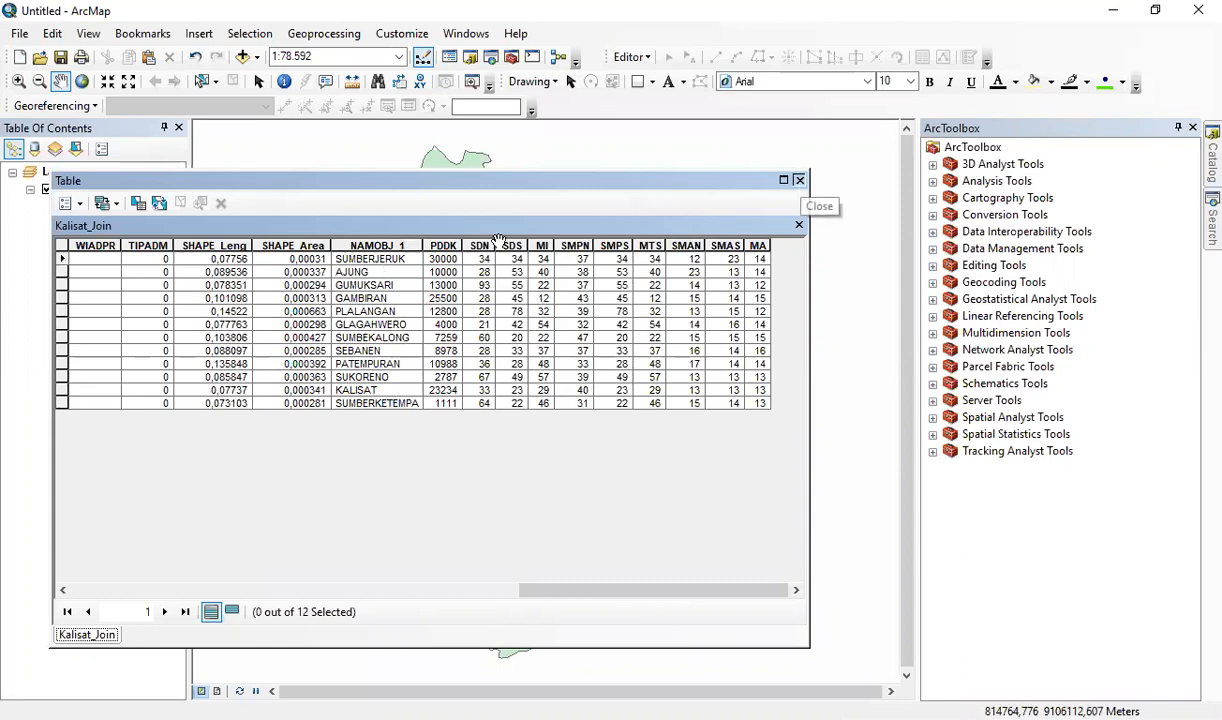
pyautogui.click(799, 180)
pyautogui.moveTo(506, 238); pyautogui.dragTo(491, 245)
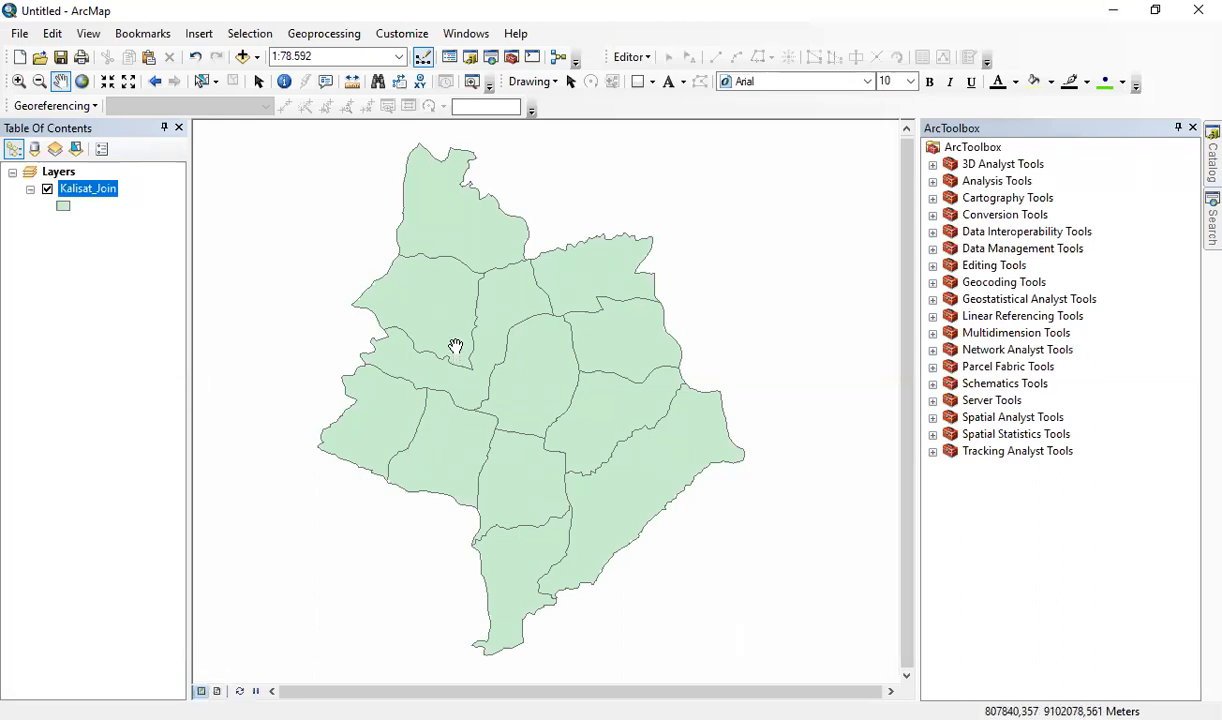
# Step: Switch the map from data view to layout view and look over the page
pyautogui.click(219, 691)
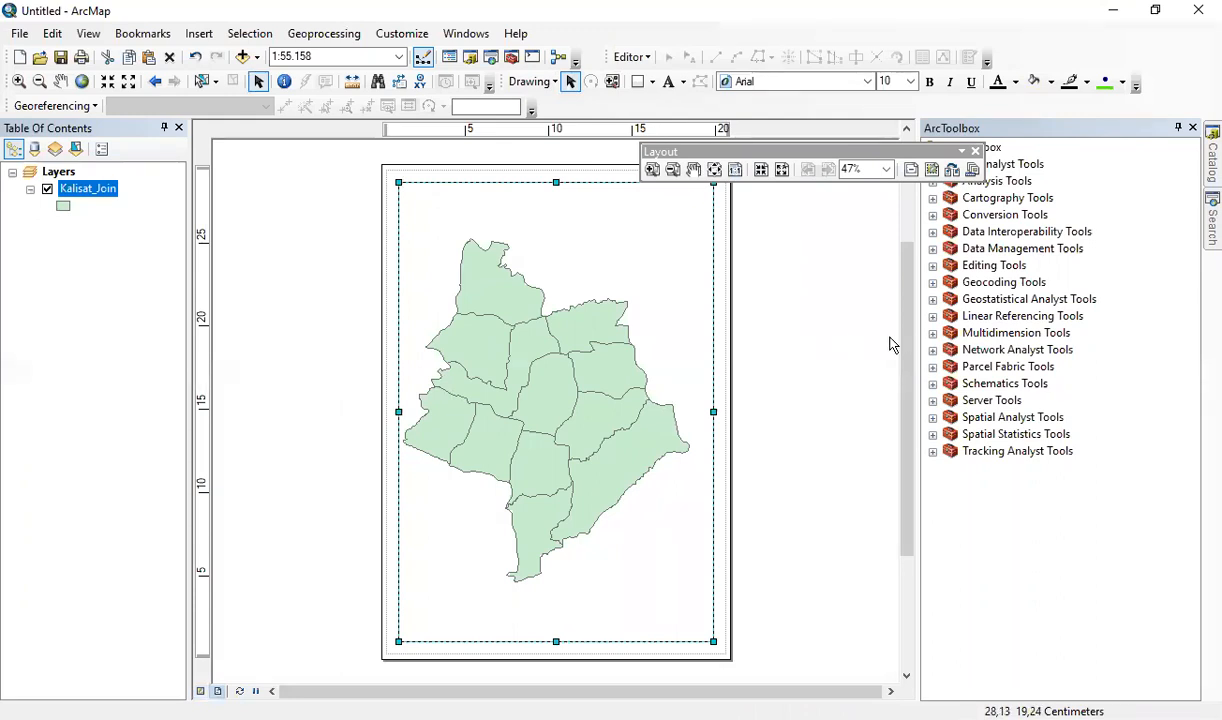
pyautogui.moveTo(908, 341); pyautogui.dragTo(905, 316)
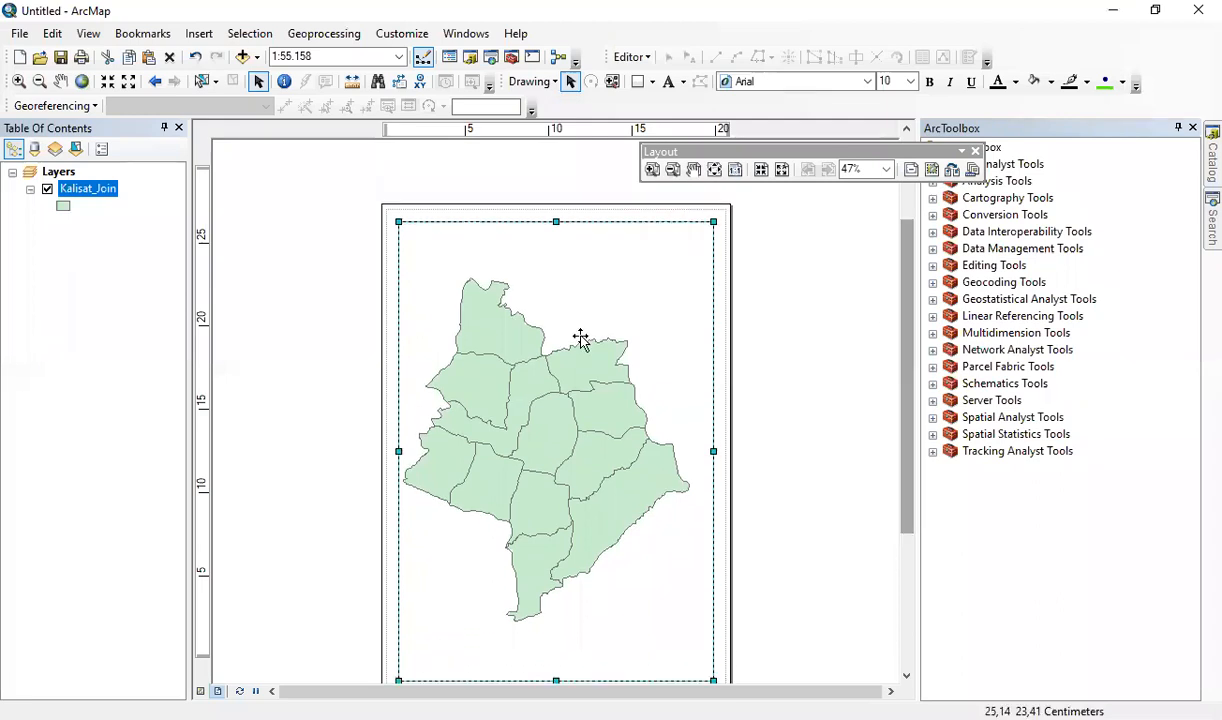
pyautogui.scroll(-1, 600, 319)
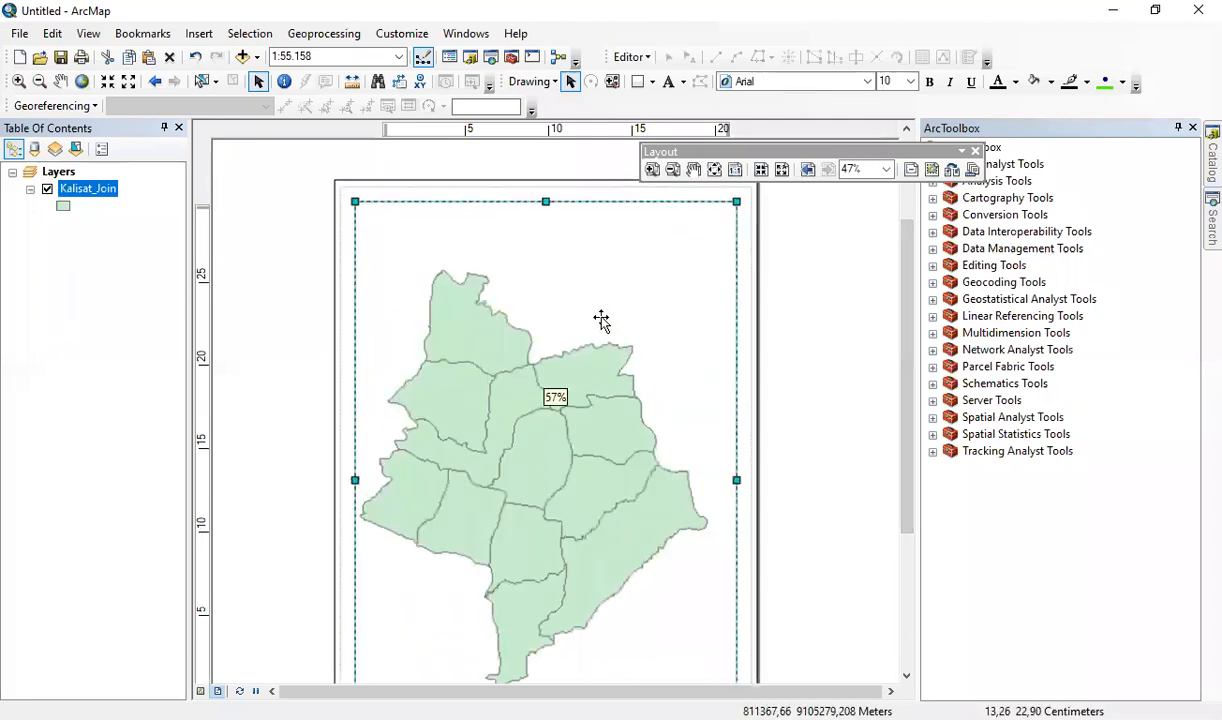
pyautogui.scroll(2, 600, 320)
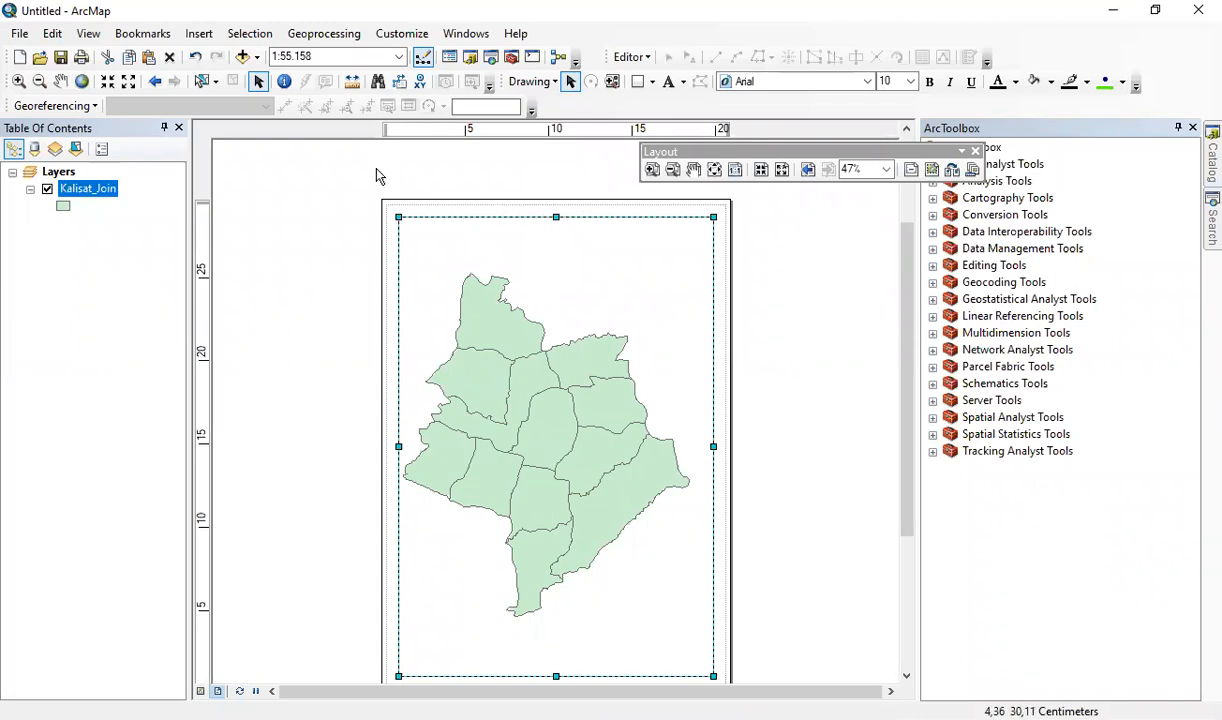
# Step: Open the page and print setup and choose Nitro PDF Creator as the printer
pyautogui.click(18, 34)
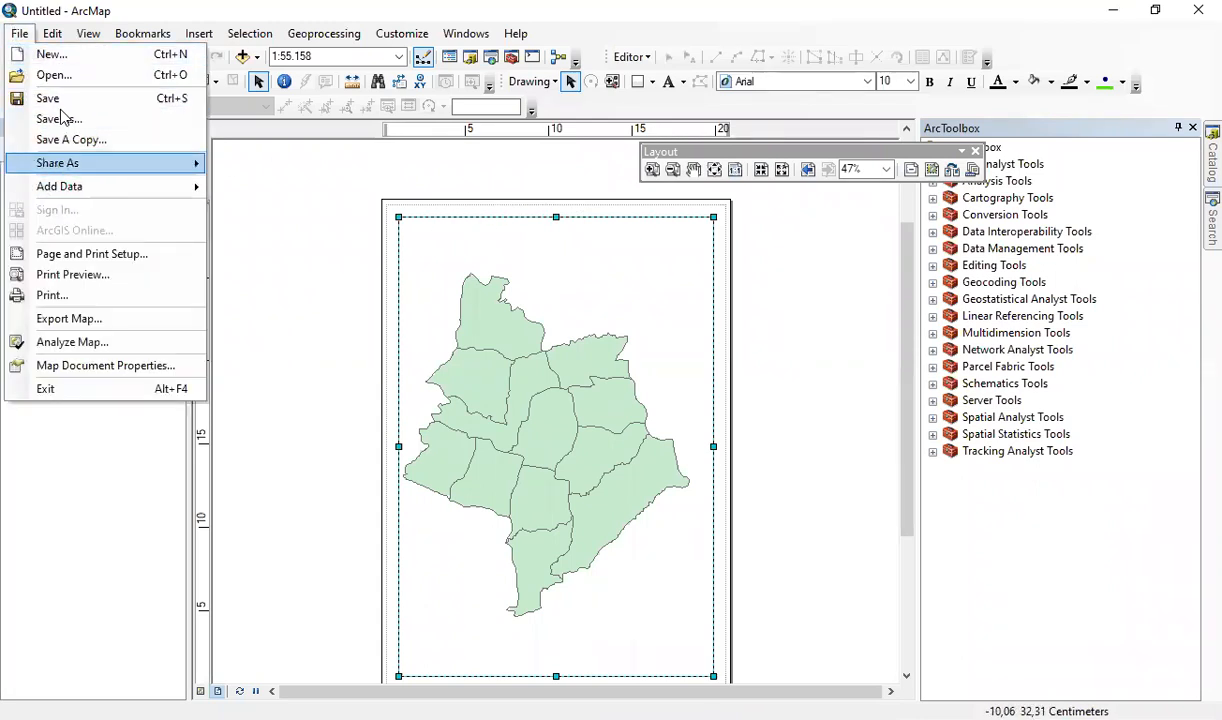
pyautogui.click(100, 256)
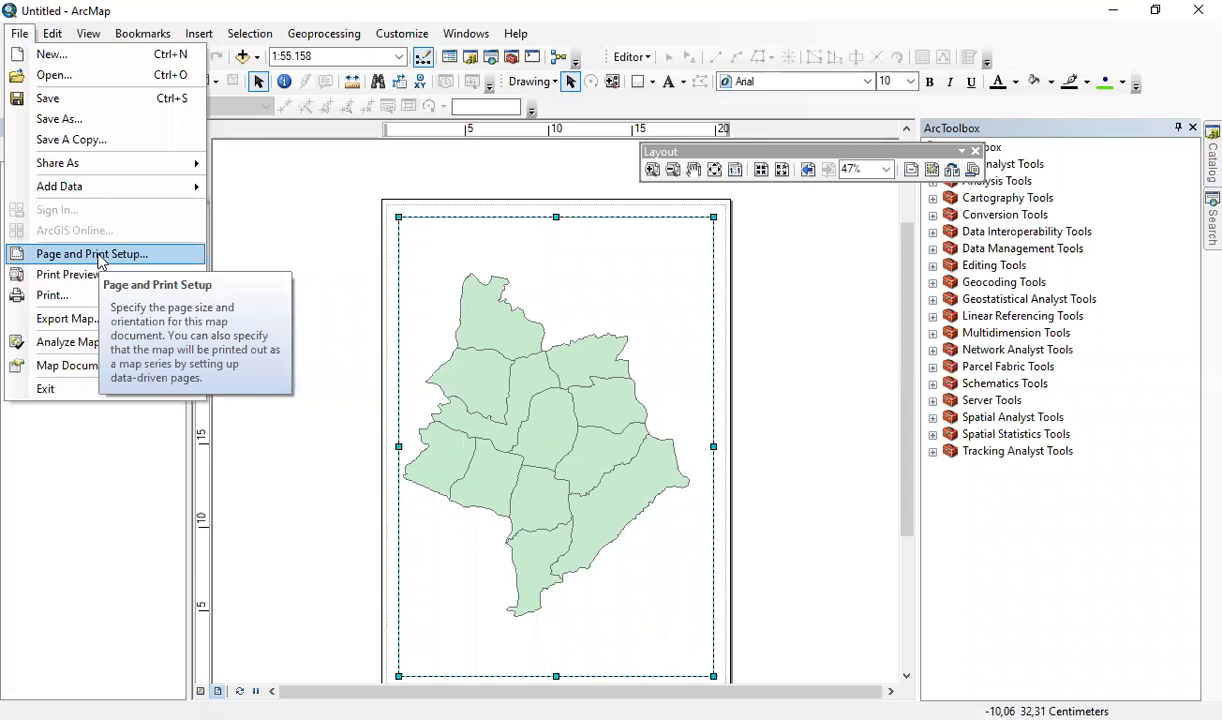
pyautogui.click(98, 256)
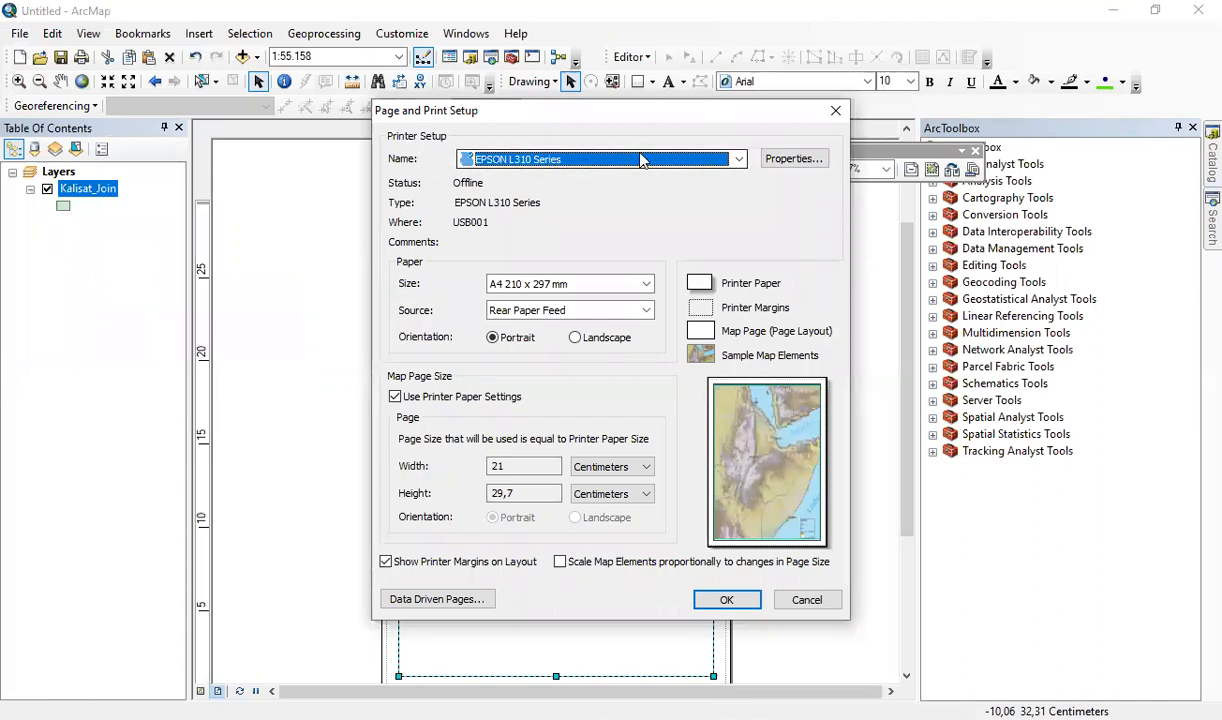
pyautogui.click(547, 164)
pyautogui.click(547, 163)
pyautogui.click(547, 163)
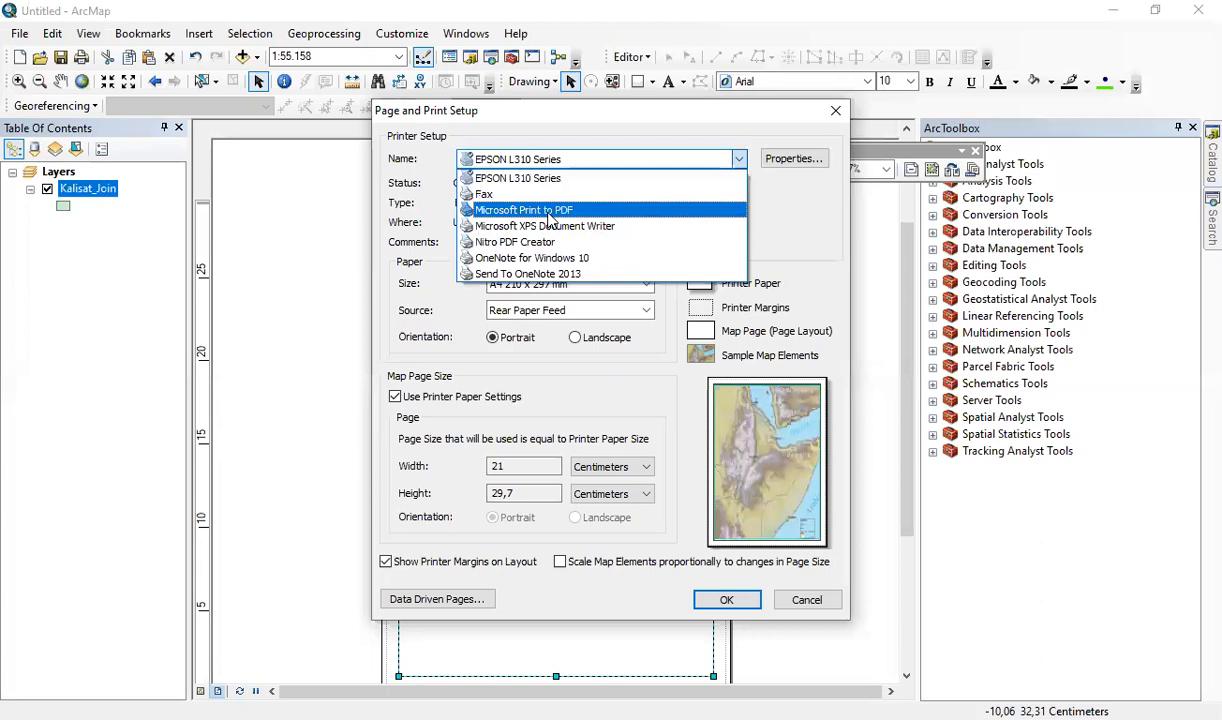
pyautogui.click(543, 243)
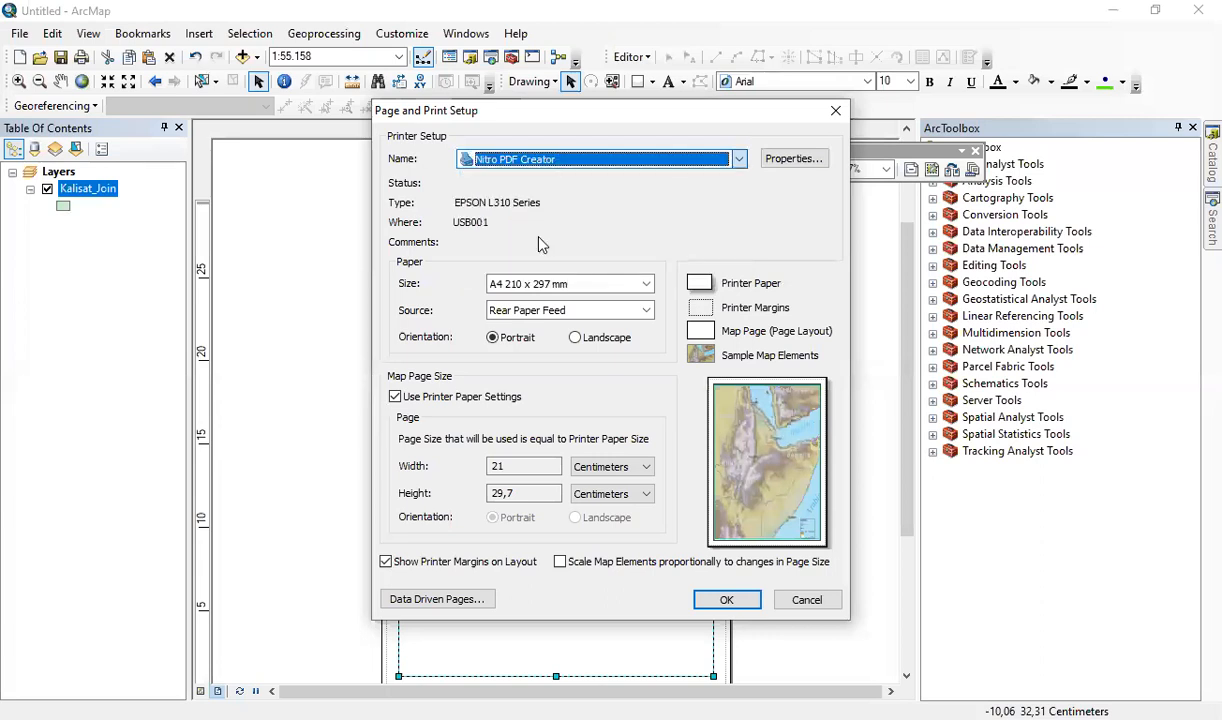
# Step: Try Microsoft Print to PDF as the printer in the page setup
pyautogui.click(561, 166)
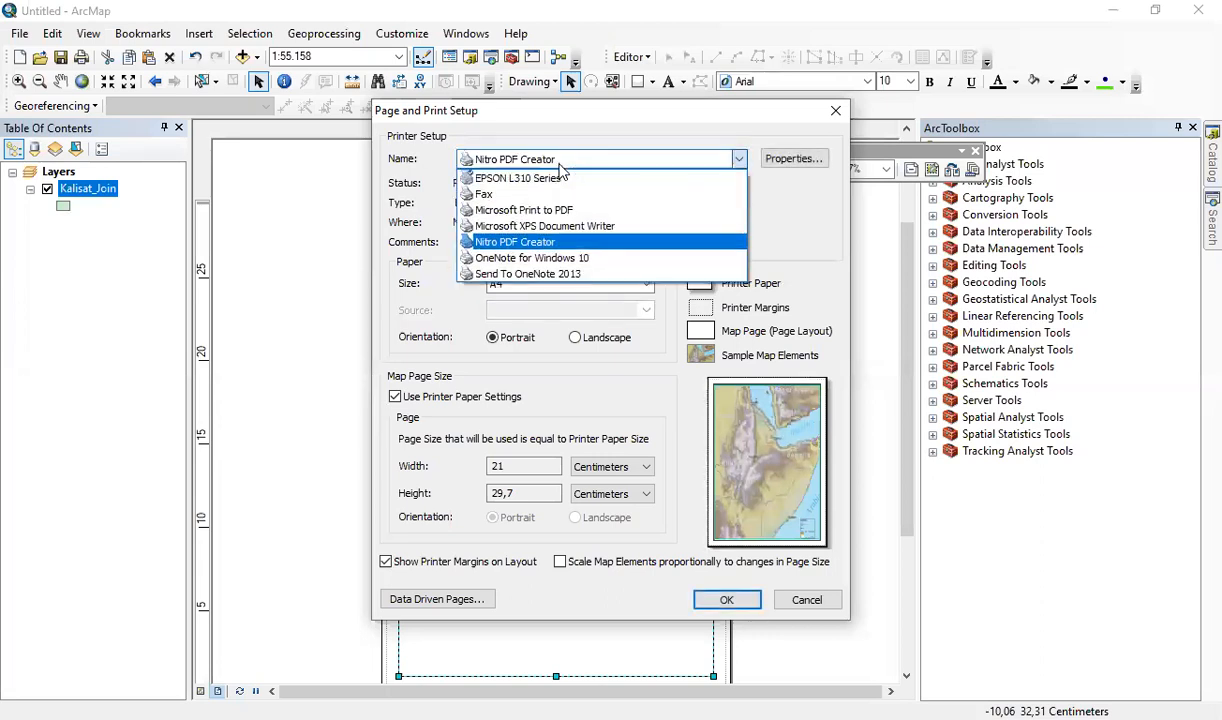
pyautogui.click(548, 211)
pyautogui.click(565, 164)
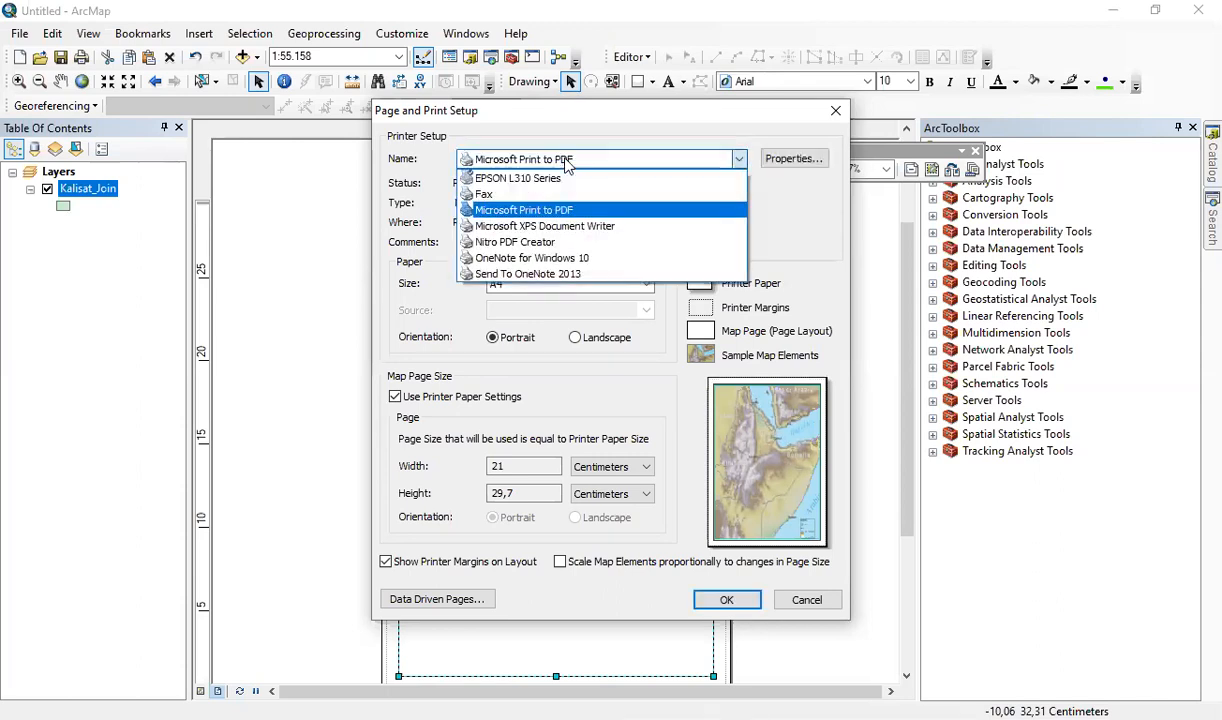
pyautogui.click(530, 209)
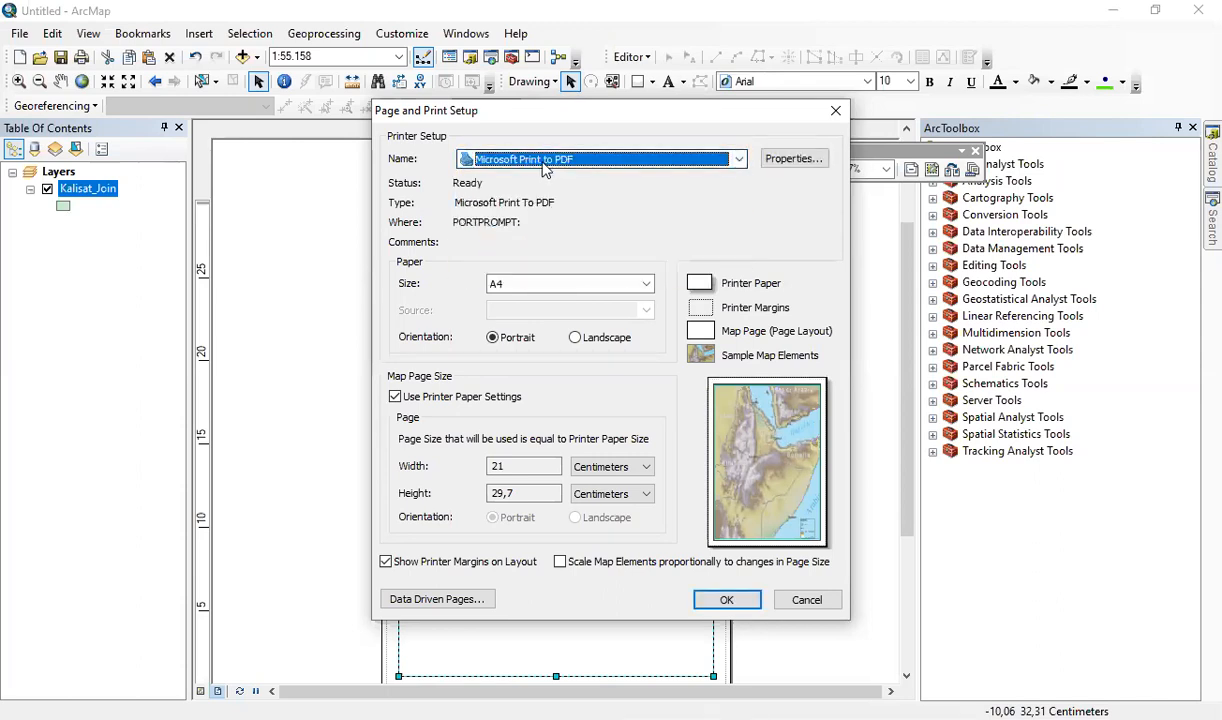
# Step: Set the printer back to Nitro PDF Creator and check its properties
pyautogui.click(585, 163)
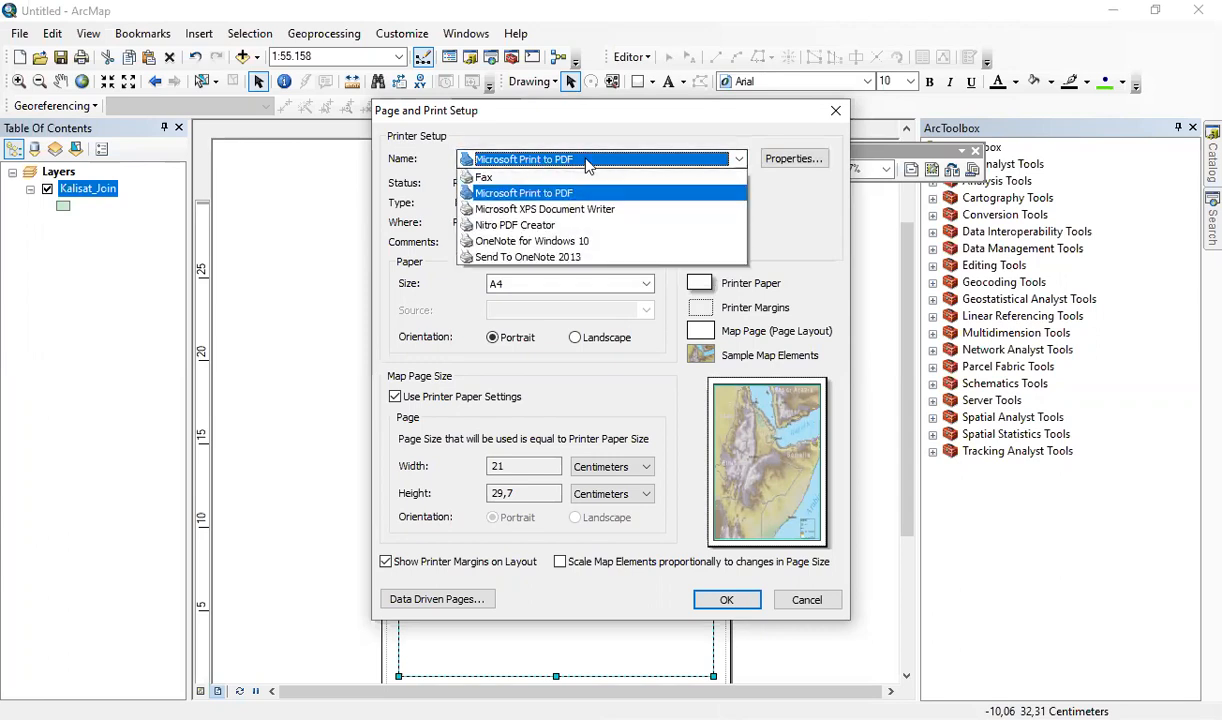
pyautogui.click(550, 242)
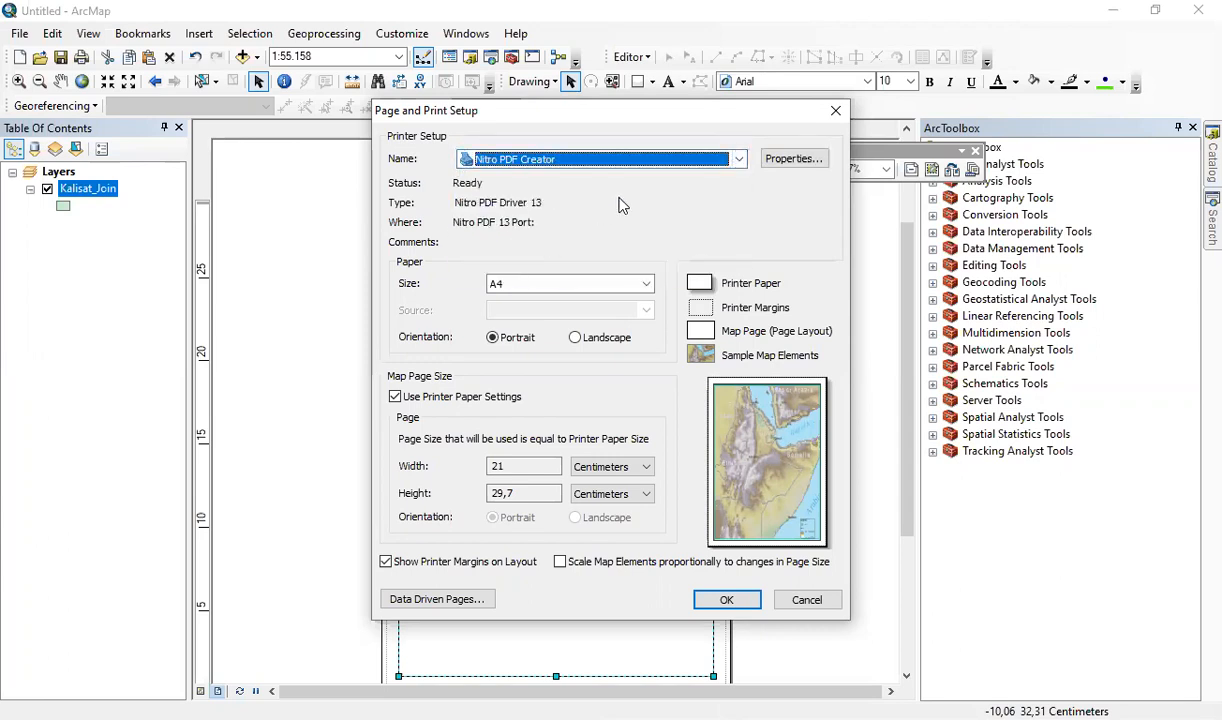
pyautogui.click(783, 162)
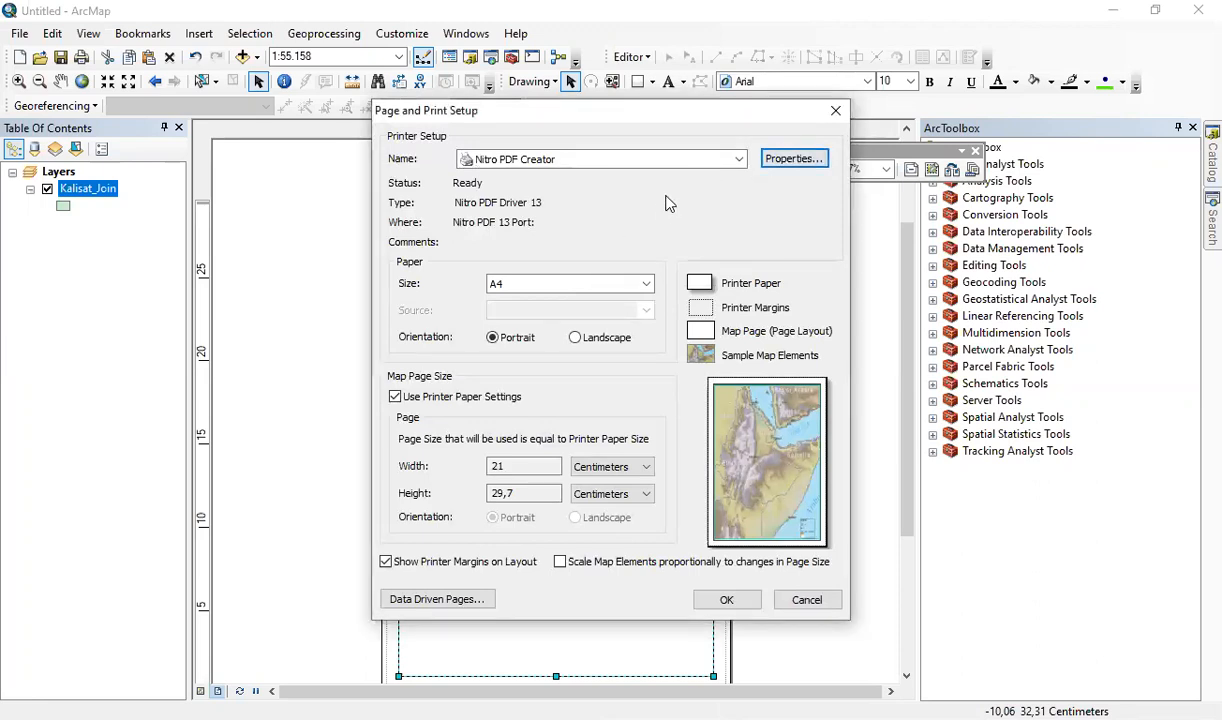
# Step: Try A3 as the paper size in the page setup
pyautogui.click(574, 287)
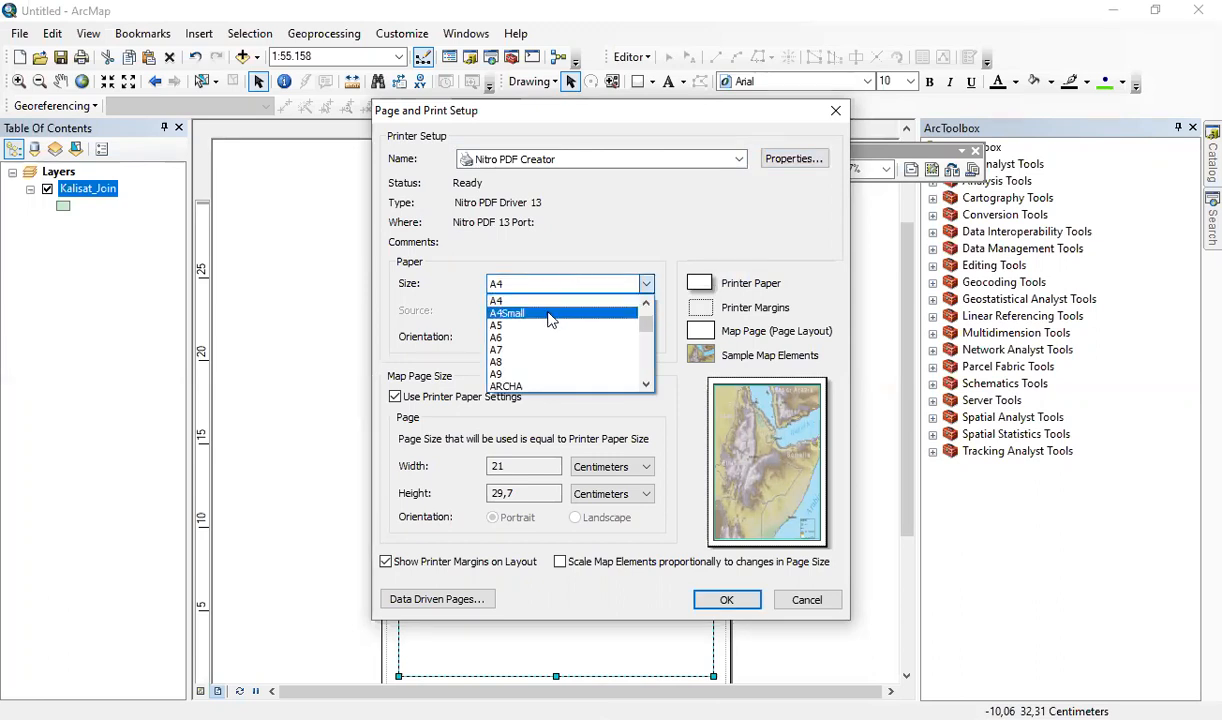
pyautogui.scroll(3, 510, 340)
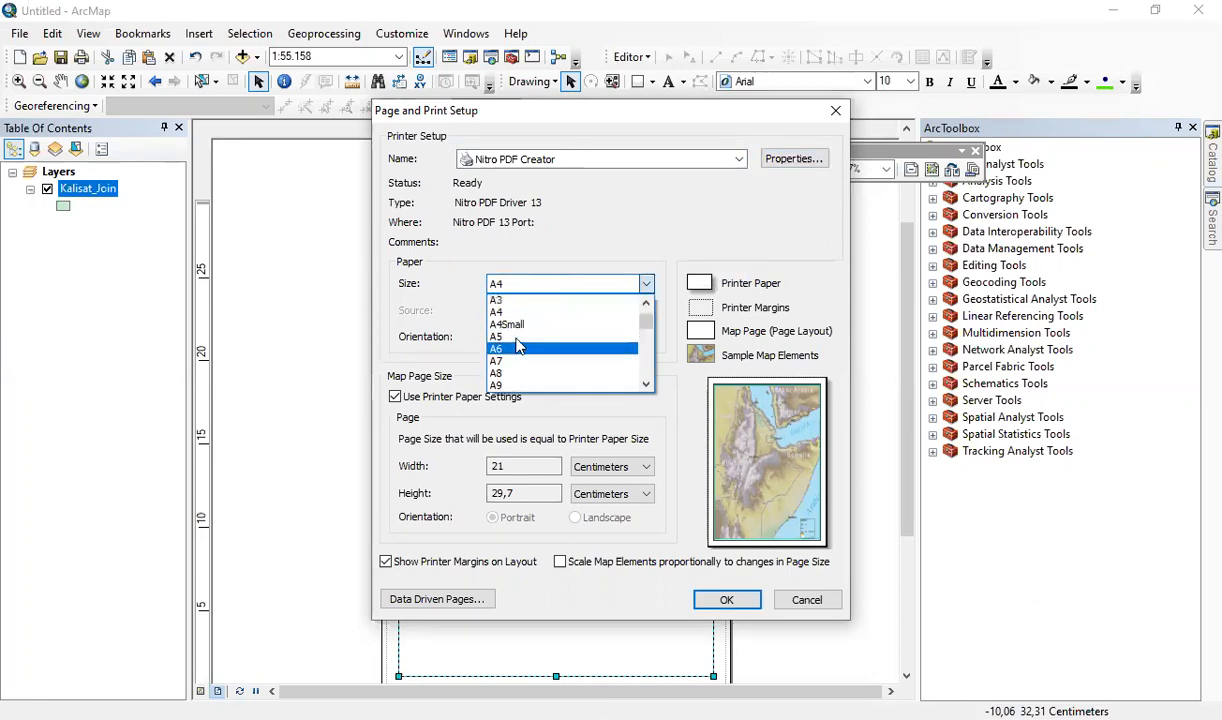
pyautogui.click(492, 349)
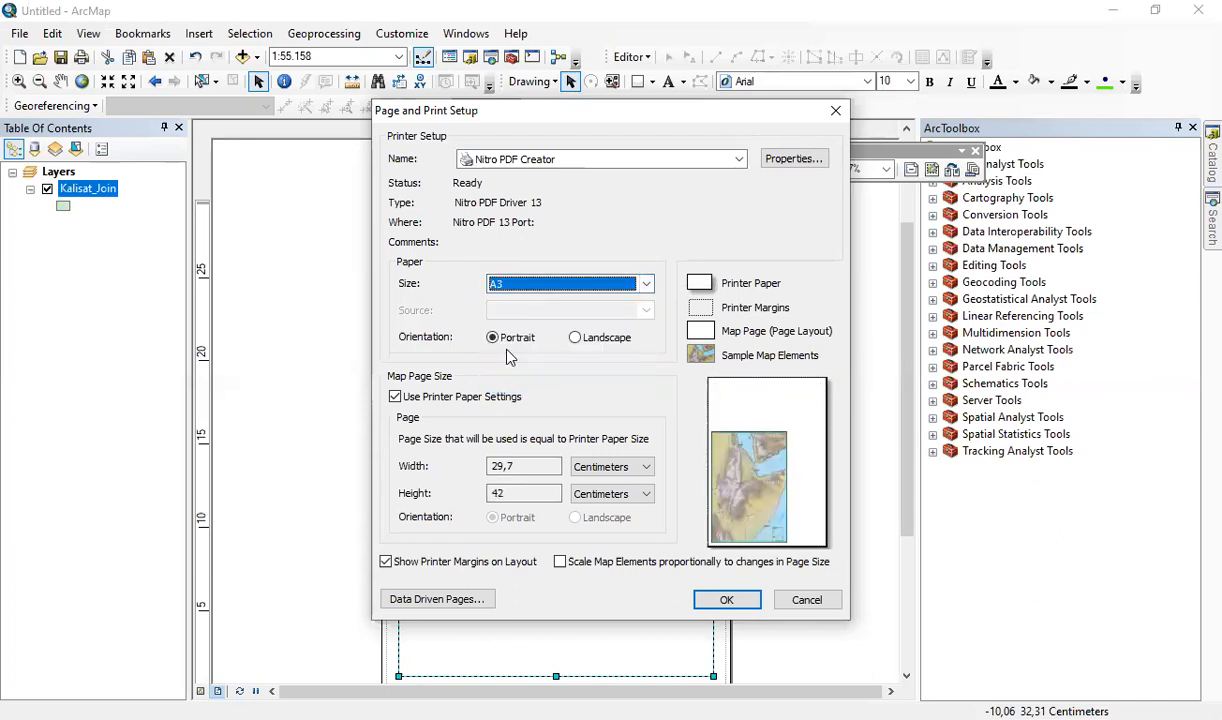
# Step: Set the paper size to A4 with landscape orientation and apply the page setup
pyautogui.click(548, 287)
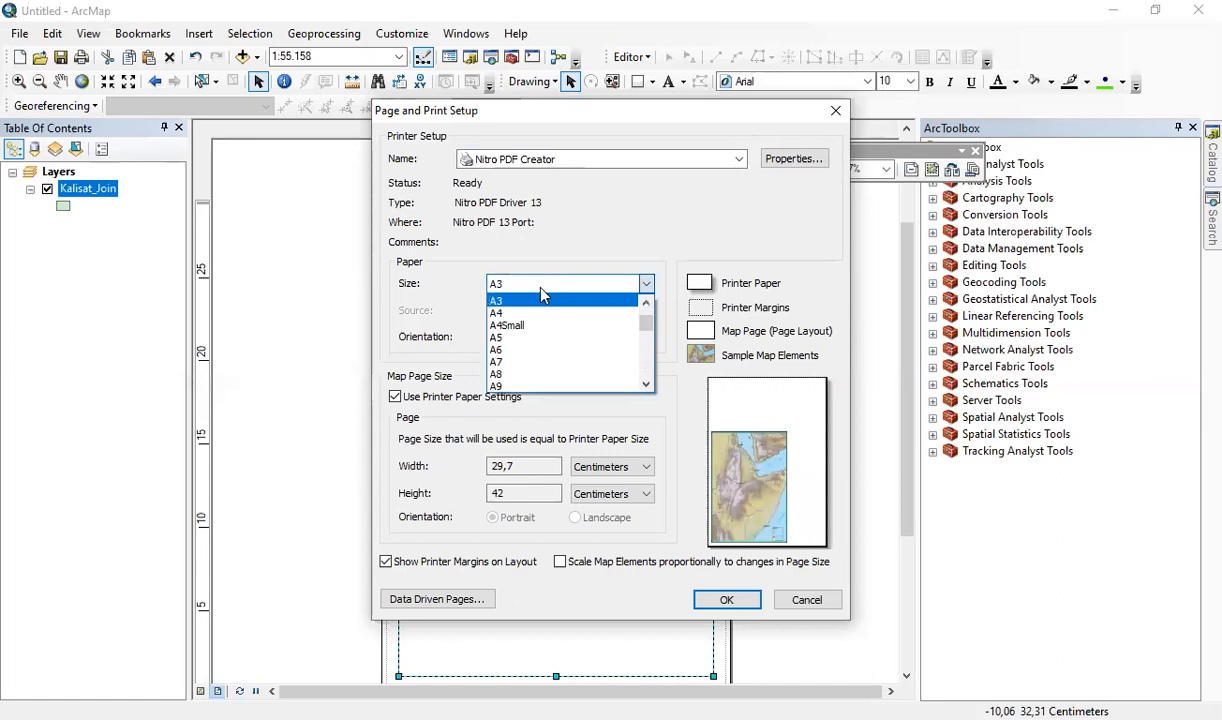
pyautogui.click(510, 312)
pyautogui.click(532, 284)
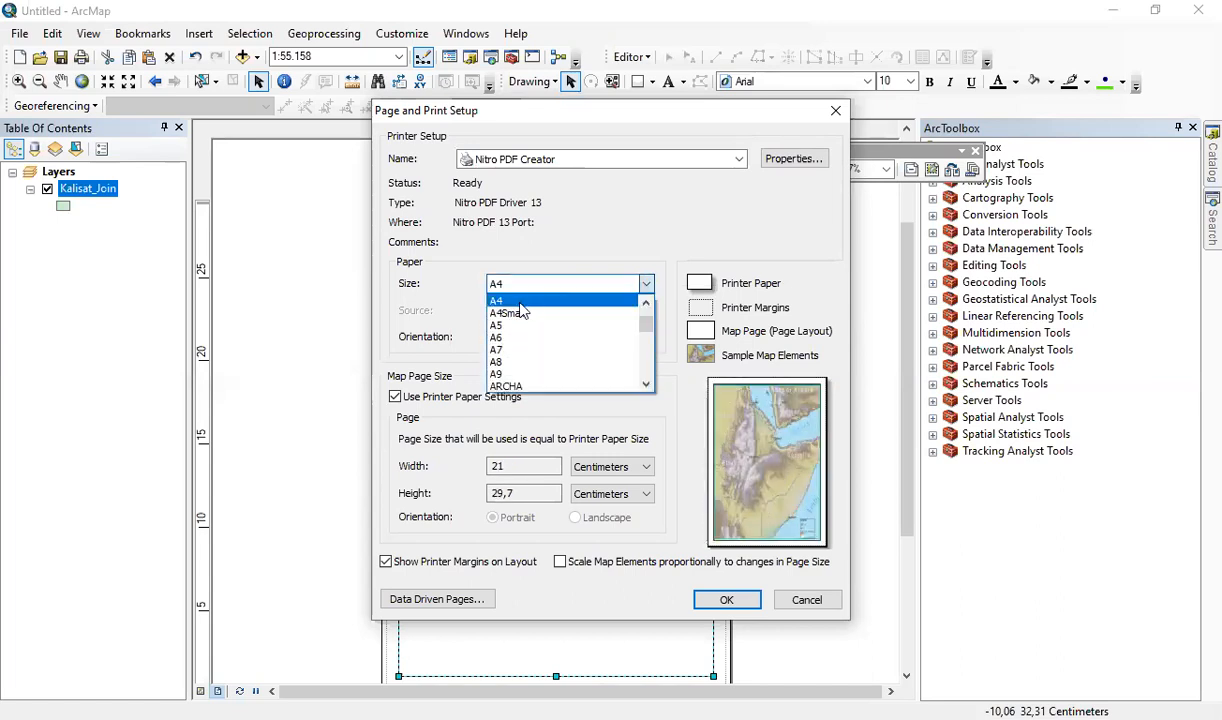
pyautogui.click(474, 305)
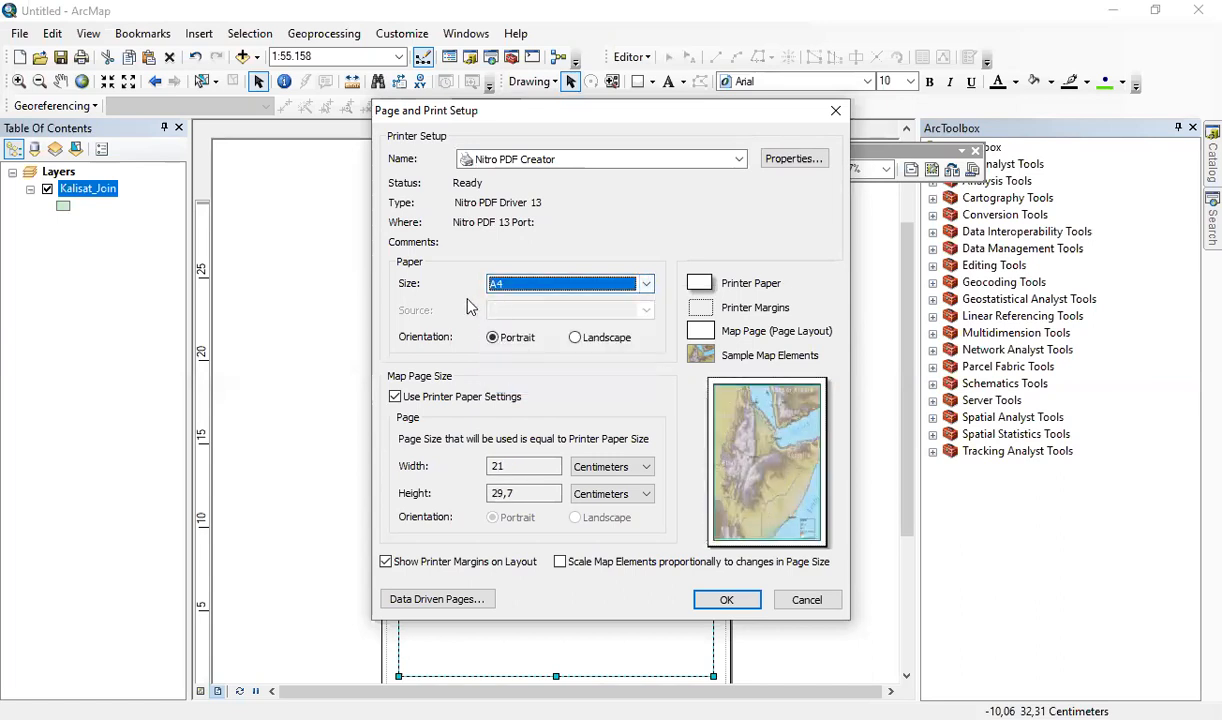
pyautogui.click(577, 339)
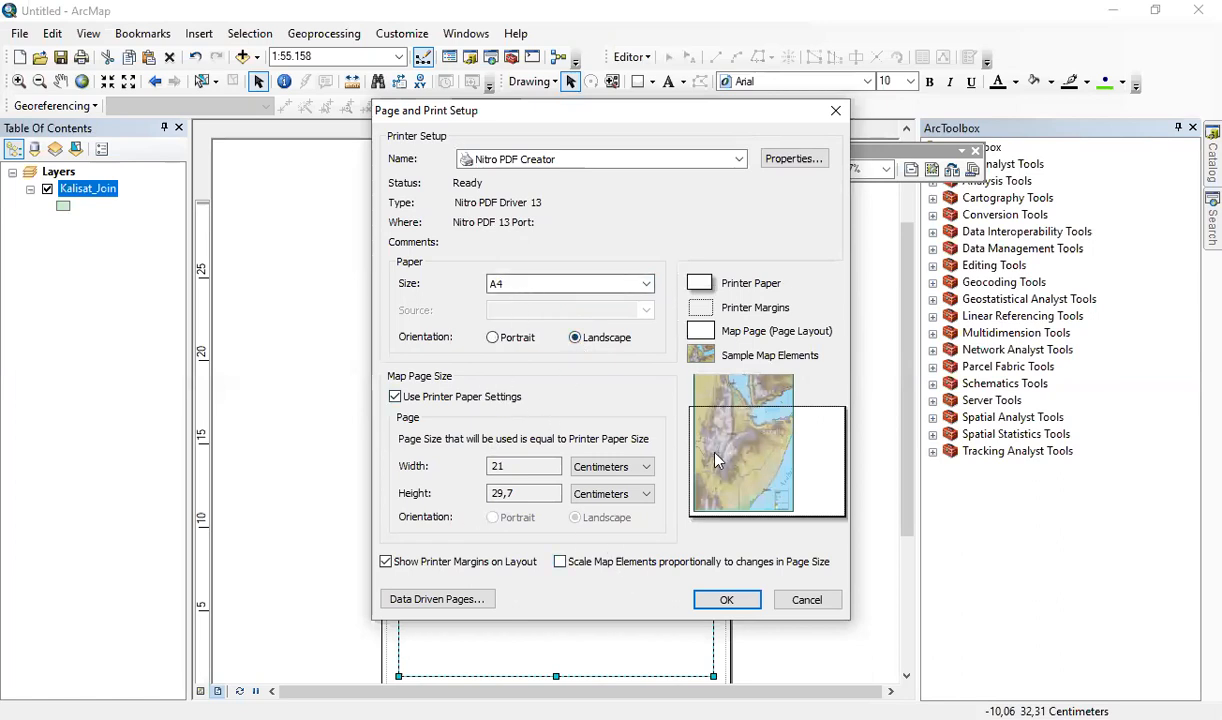
pyautogui.click(728, 601)
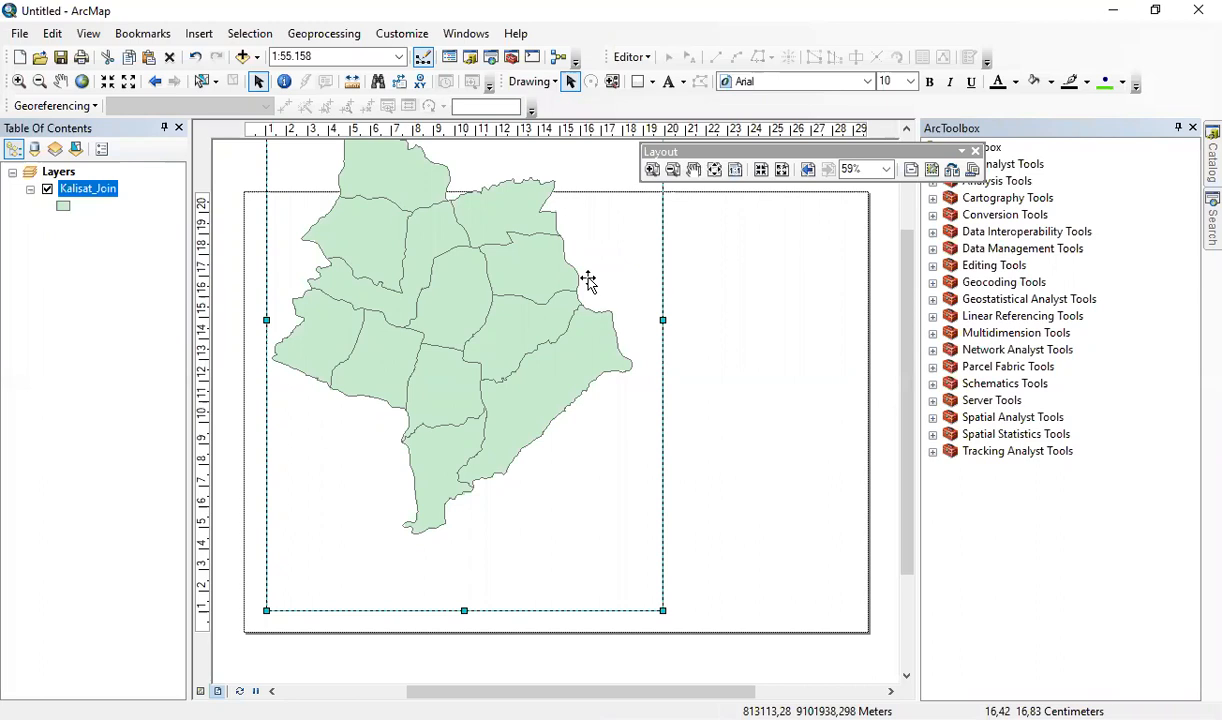
# Step: Resize and move the data frame so it lies entirely inside the left half of the A4 page
pyautogui.scroll(2, 589, 280)
pyautogui.scroll(-4, 589, 280)
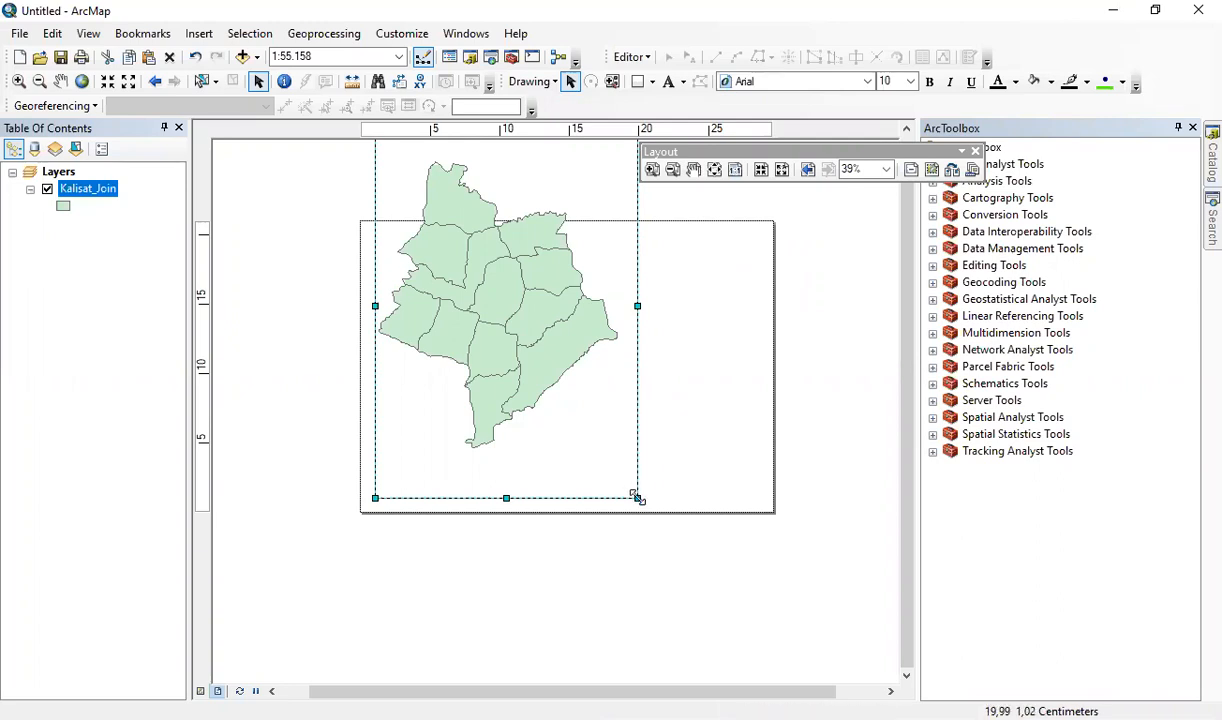
pyautogui.moveTo(597, 432); pyautogui.dragTo(537, 329)
pyautogui.moveTo(490, 253); pyautogui.dragTo(505, 395)
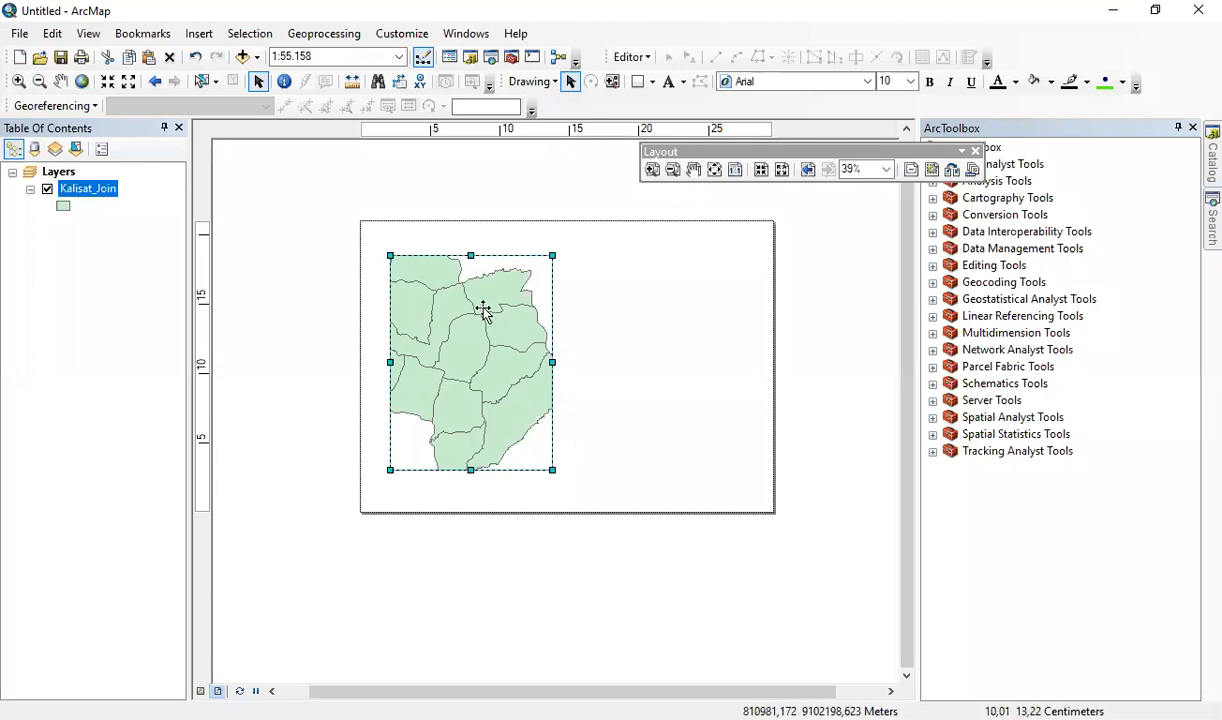
pyautogui.moveTo(552, 469); pyautogui.dragTo(626, 509)
pyautogui.moveTo(563, 447); pyautogui.dragTo(547, 427)
pyautogui.moveTo(608, 486); pyautogui.dragTo(518, 400)
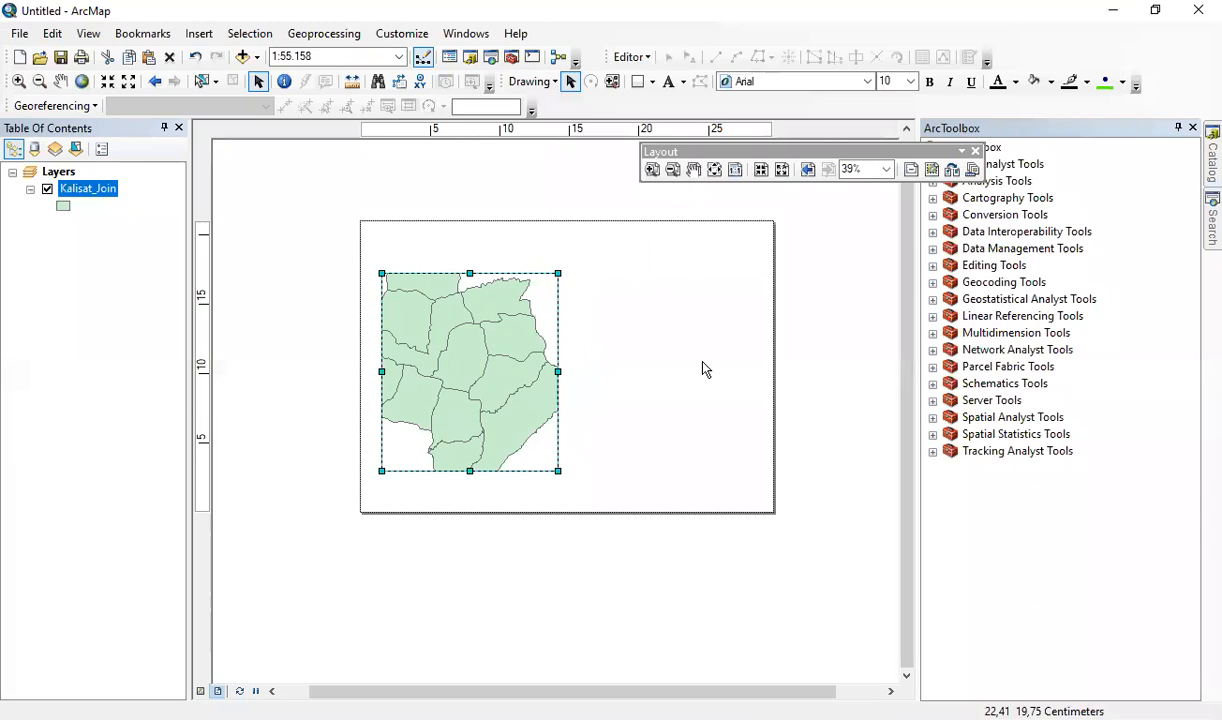
# Step: Move the data frame to the page's upper-left corner and slightly reduce its height
pyautogui.moveTo(512, 397); pyautogui.dragTo(510, 357)
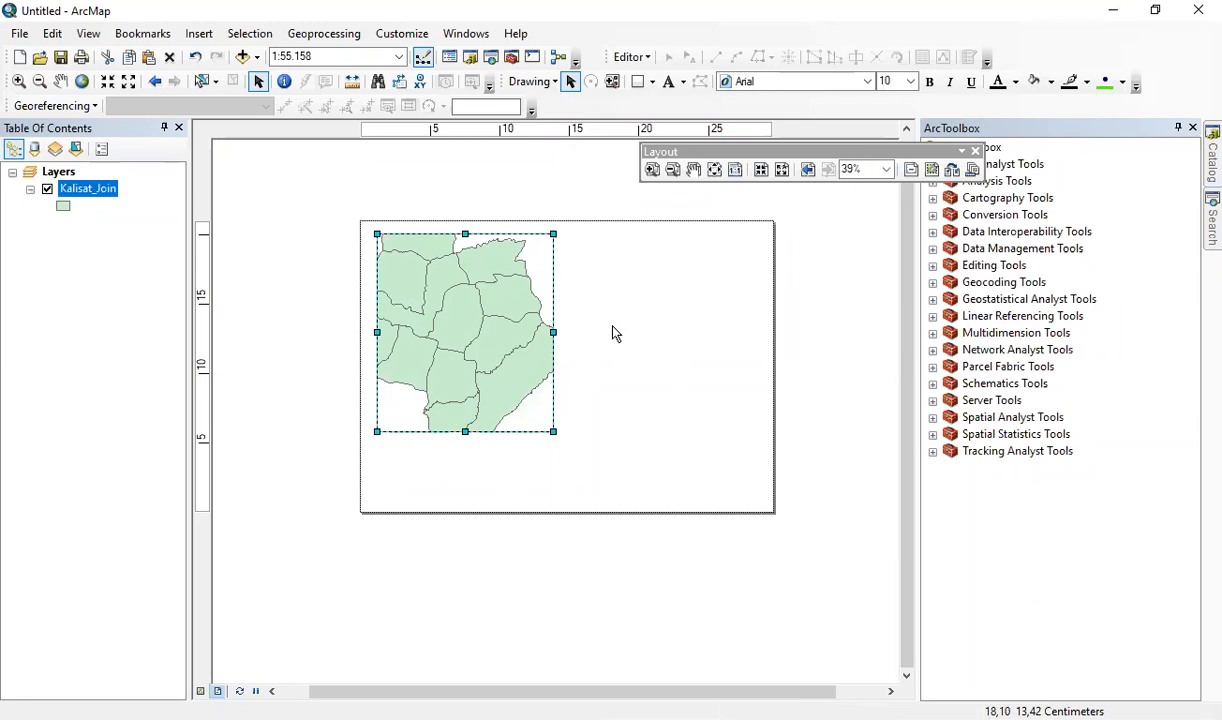
pyautogui.moveTo(553, 431)
pyautogui.mouseDown()
pyautogui.moveTo(562, 442)
pyautogui.moveTo(527, 404)
pyautogui.moveTo(547, 419)
pyautogui.mouseUp()
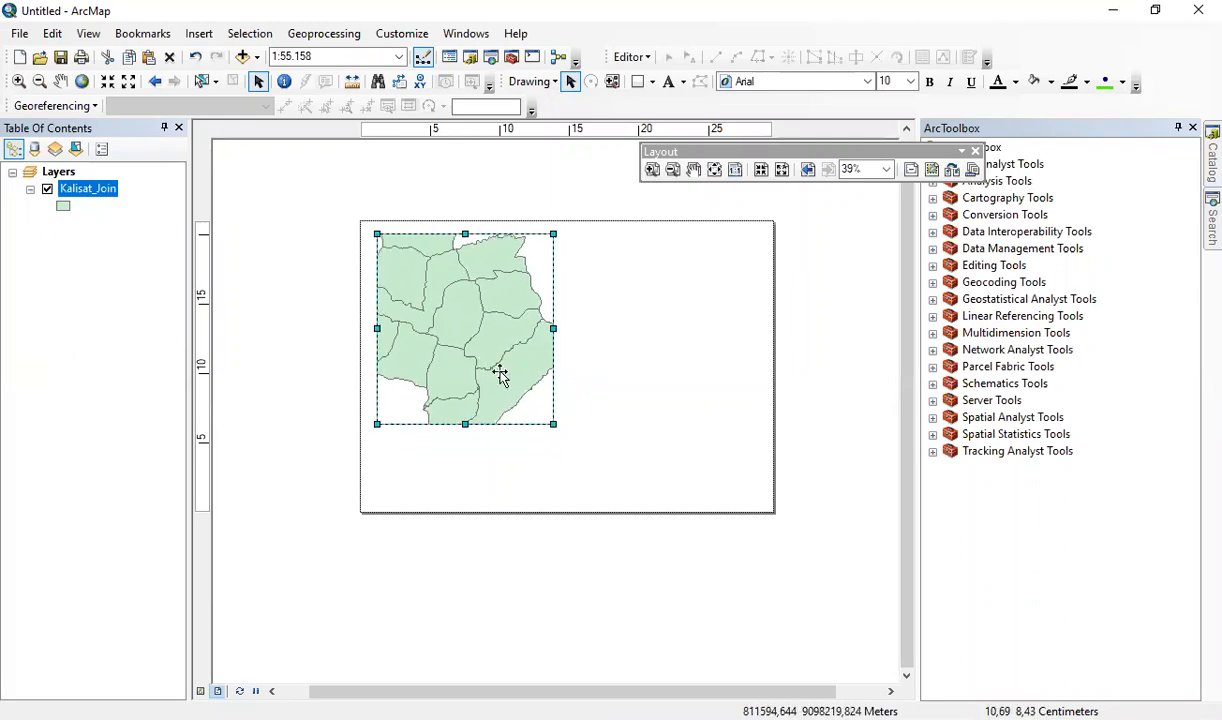
pyautogui.moveTo(489, 343); pyautogui.dragTo(490, 344)
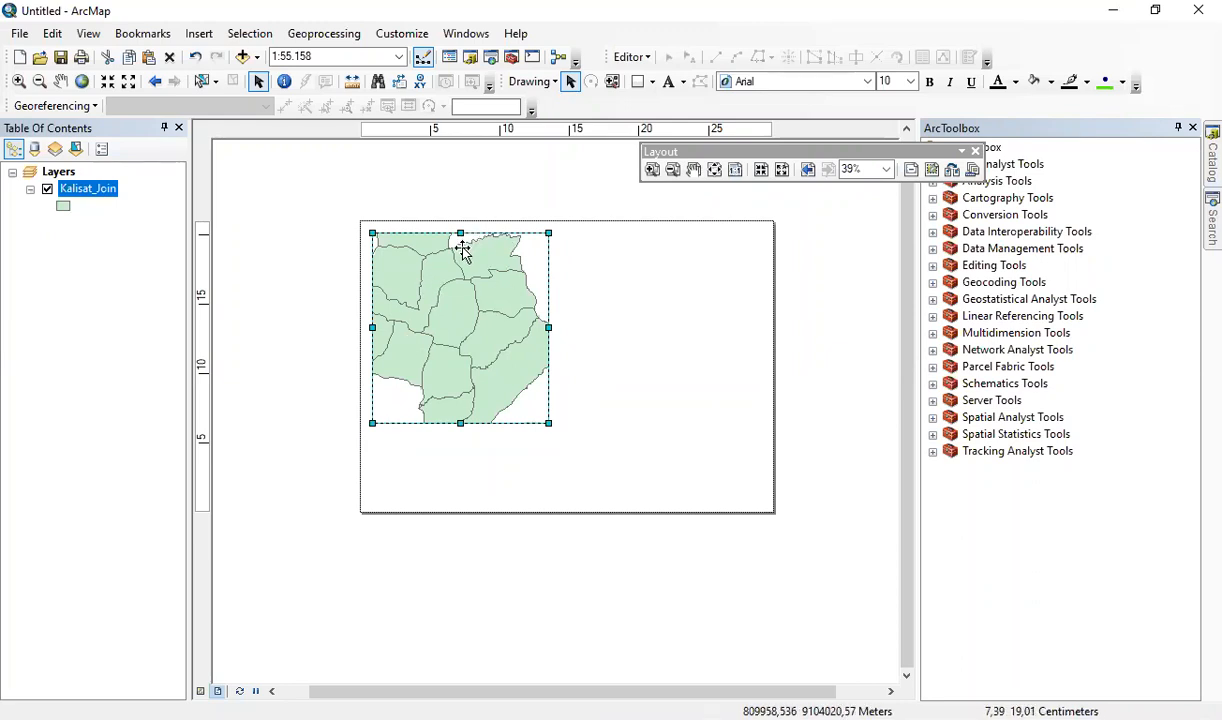
# Step: Zoom the map out inside the data frame and pan it so the whole district fits within the frame
pyautogui.click(17, 84)
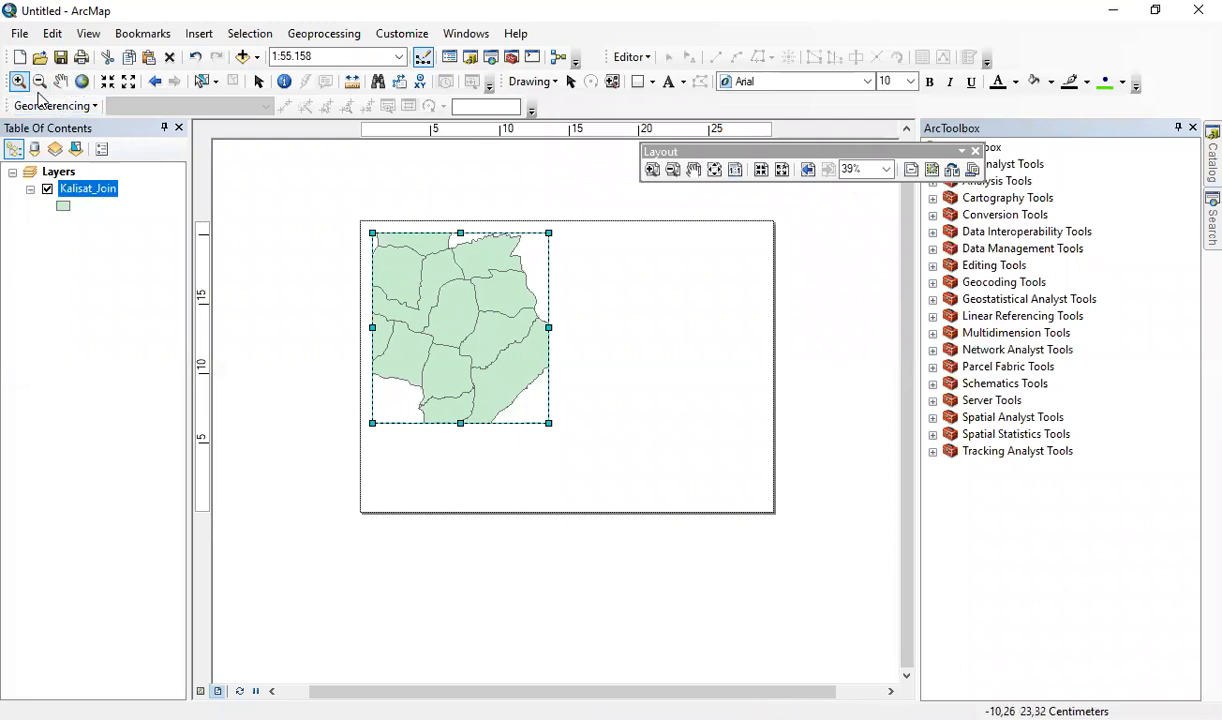
pyautogui.click(38, 84)
pyautogui.moveTo(389, 257); pyautogui.dragTo(540, 379)
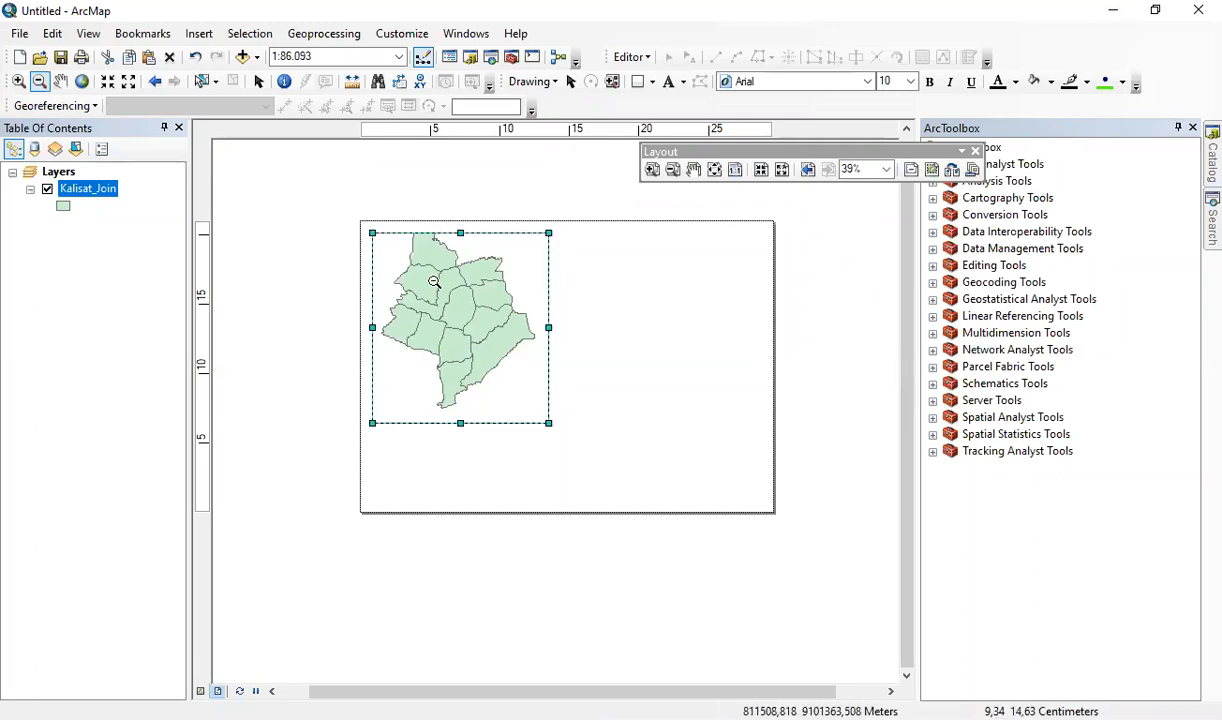
pyautogui.click(59, 81)
pyautogui.moveTo(445, 268)
pyautogui.mouseDown()
pyautogui.moveTo(466, 299)
pyautogui.moveTo(450, 270)
pyautogui.mouseUp()
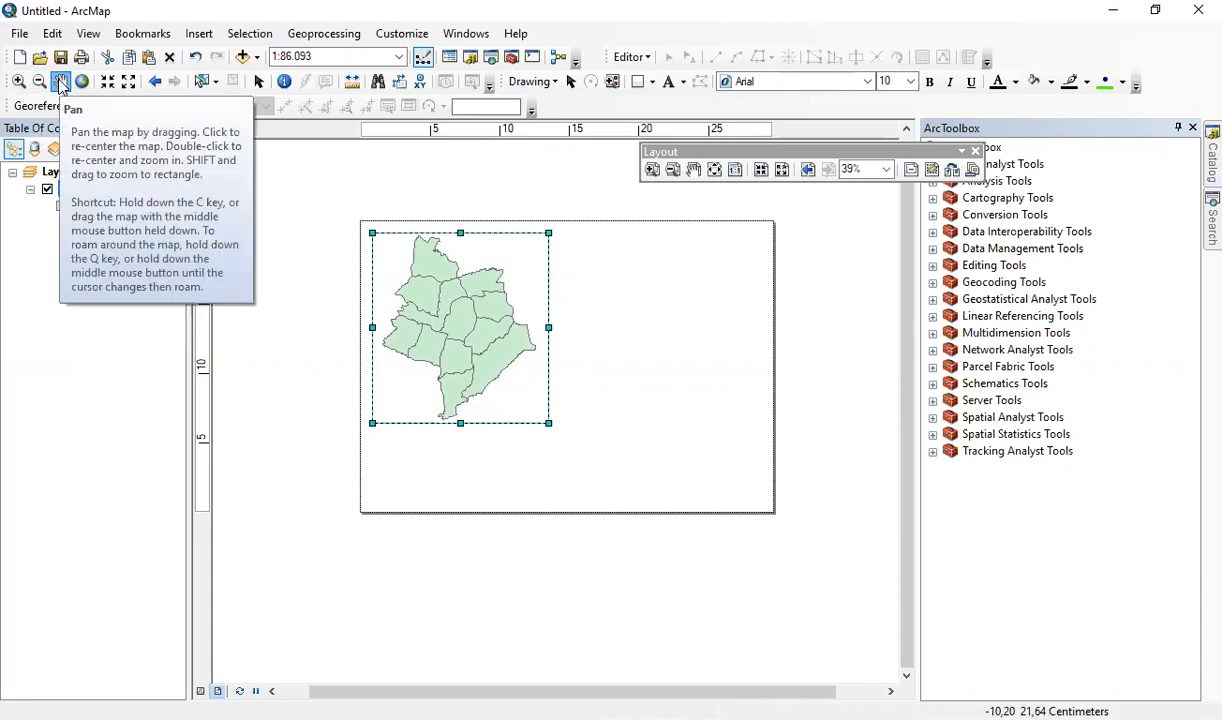
pyautogui.moveTo(441, 292); pyautogui.dragTo(441, 293)
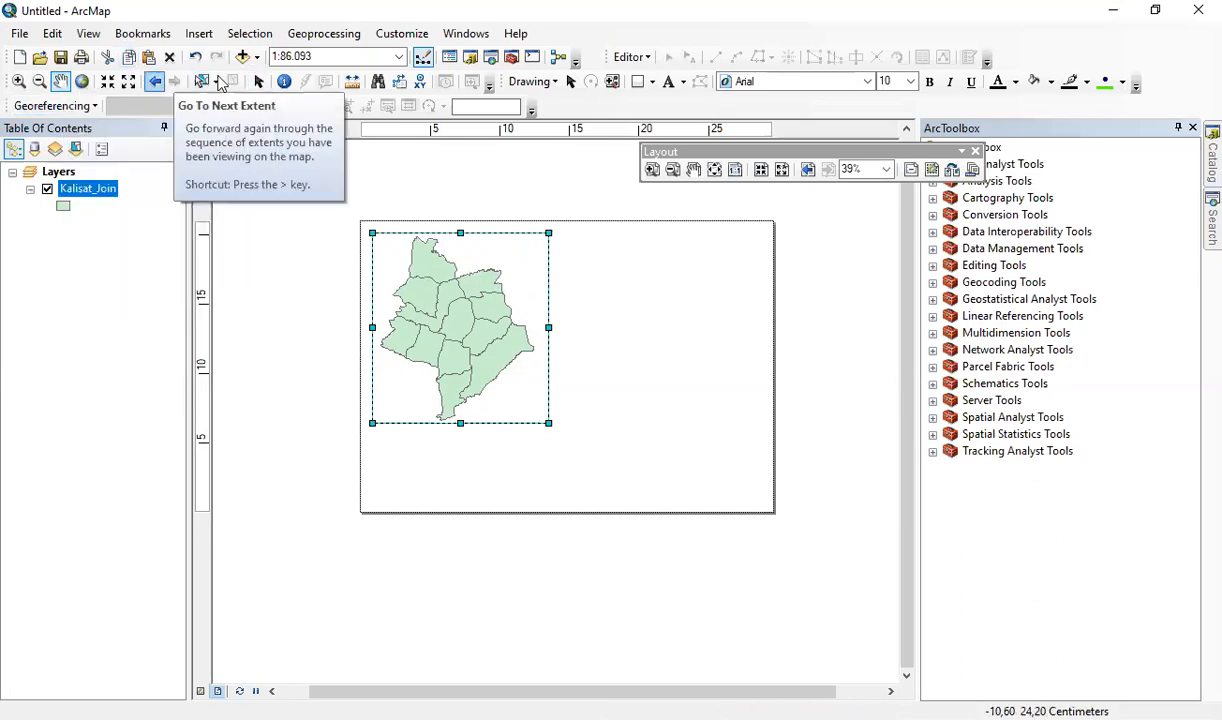
# Step: Enlarge the data frame to nearly the full page height and zoom the map in until the district fills it
pyautogui.click(257, 84)
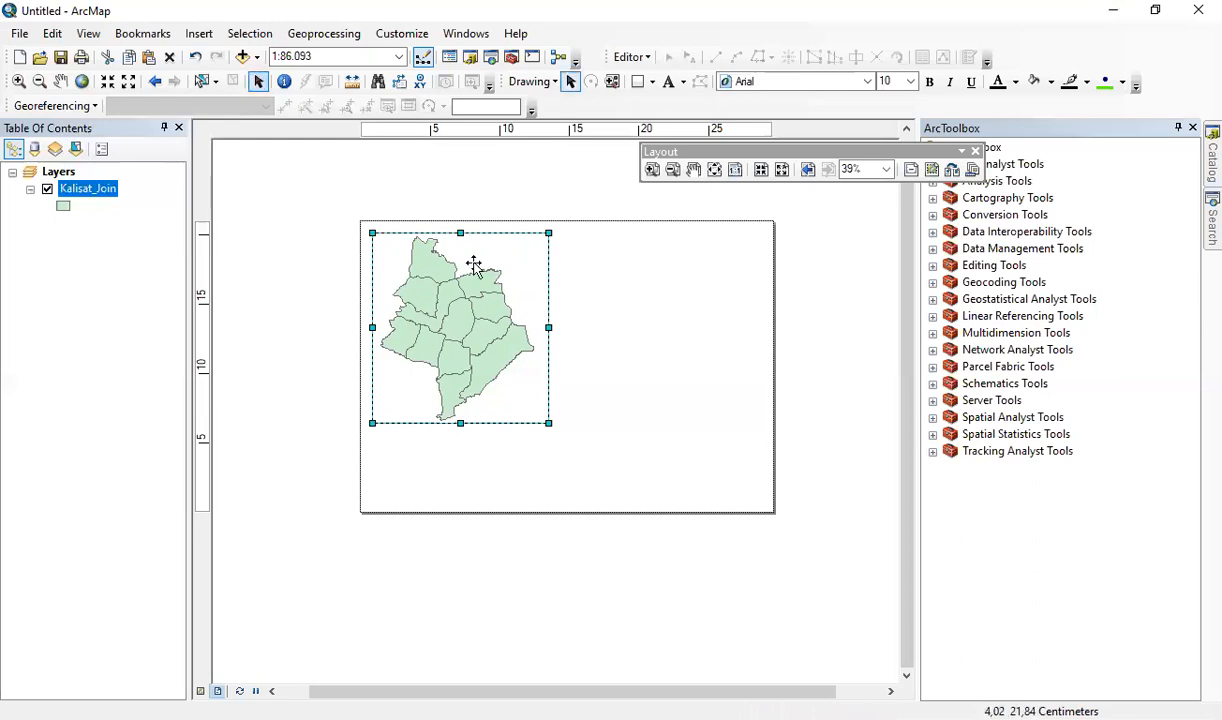
pyautogui.moveTo(548, 422); pyautogui.dragTo(641, 494)
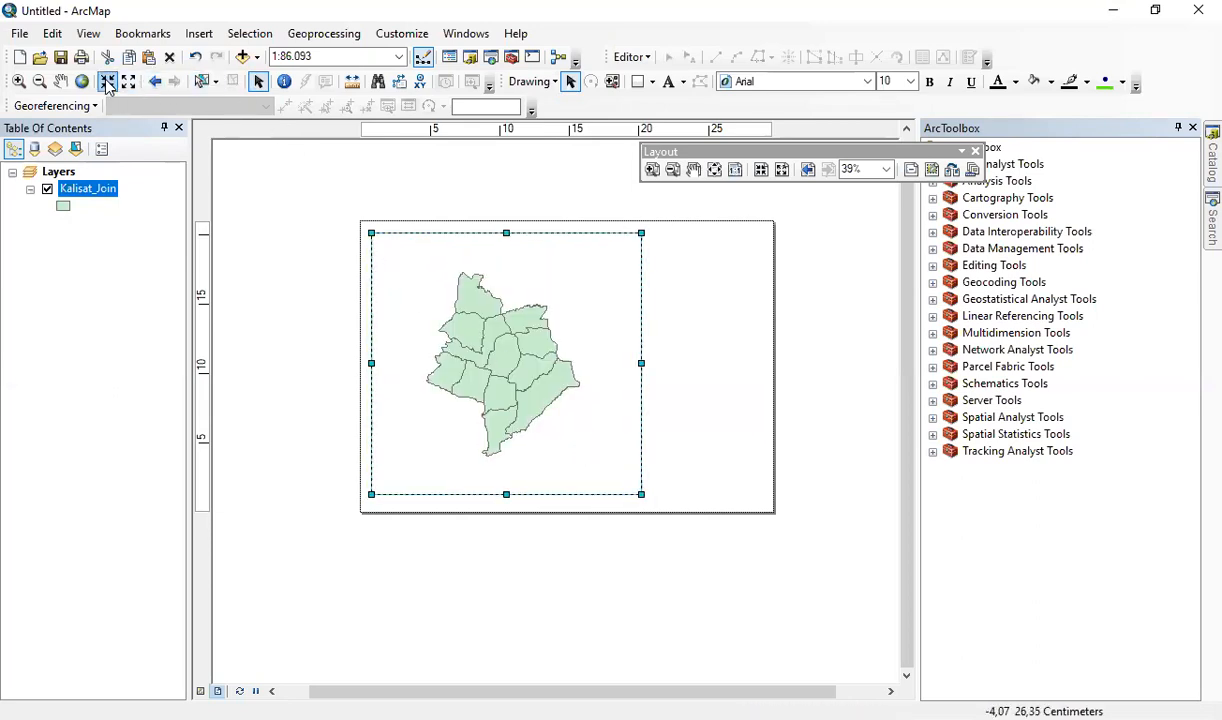
pyautogui.click(18, 81)
pyautogui.moveTo(396, 264); pyautogui.dragTo(621, 464)
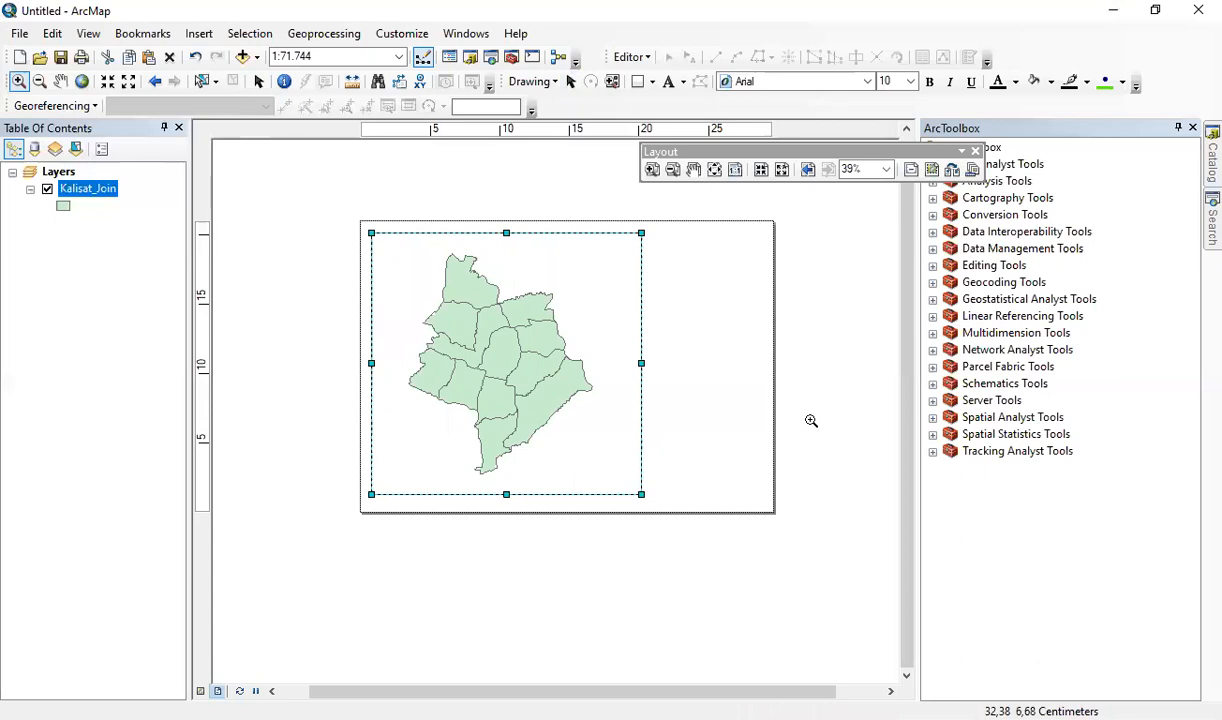
pyautogui.moveTo(381, 243); pyautogui.dragTo(603, 483)
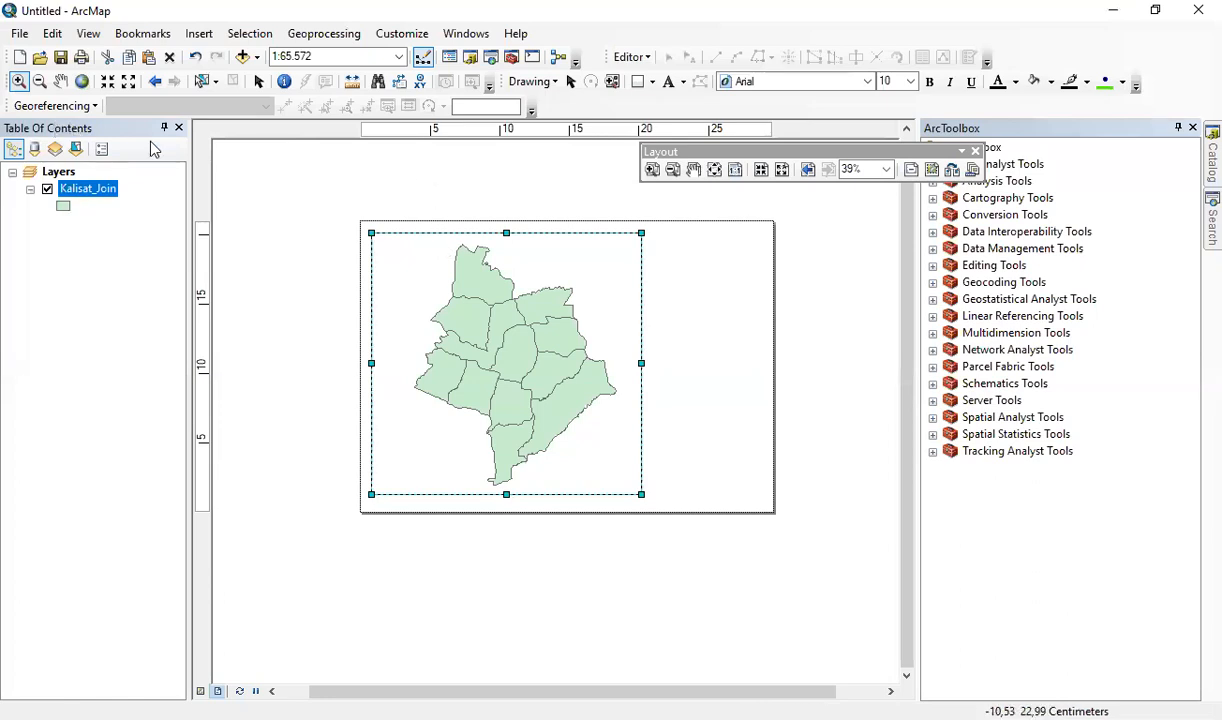
pyautogui.rightClick(97, 194)
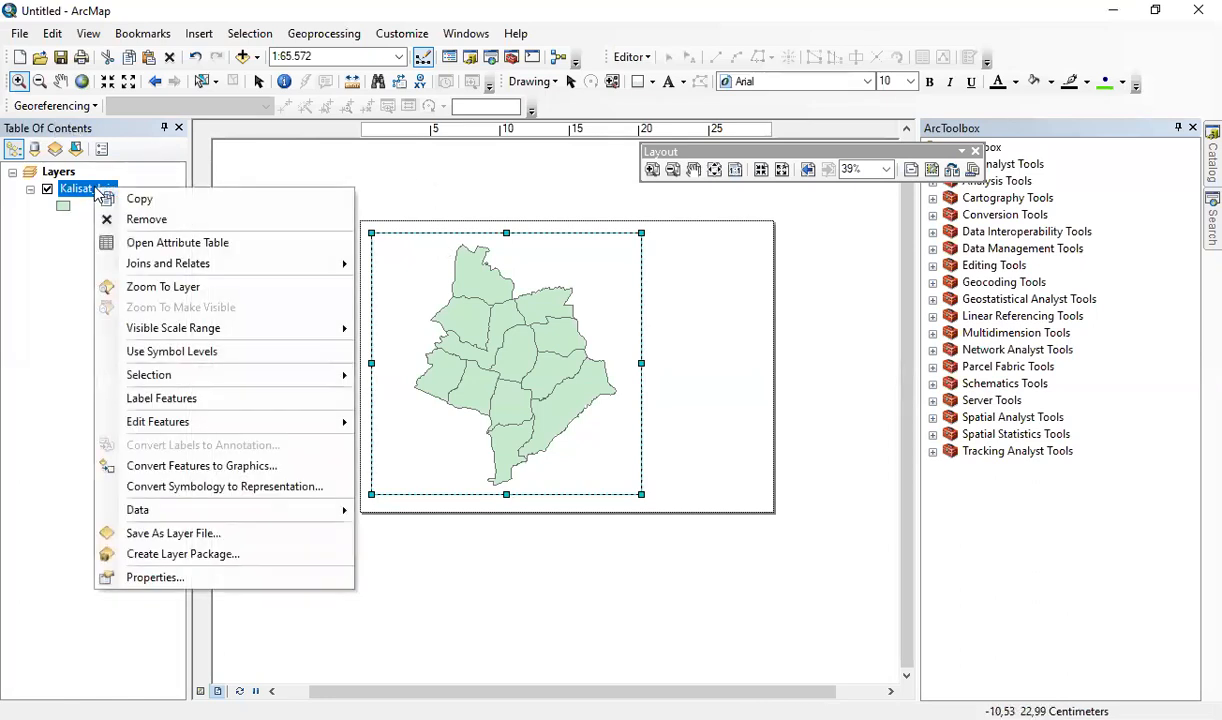
pyautogui.click(189, 240)
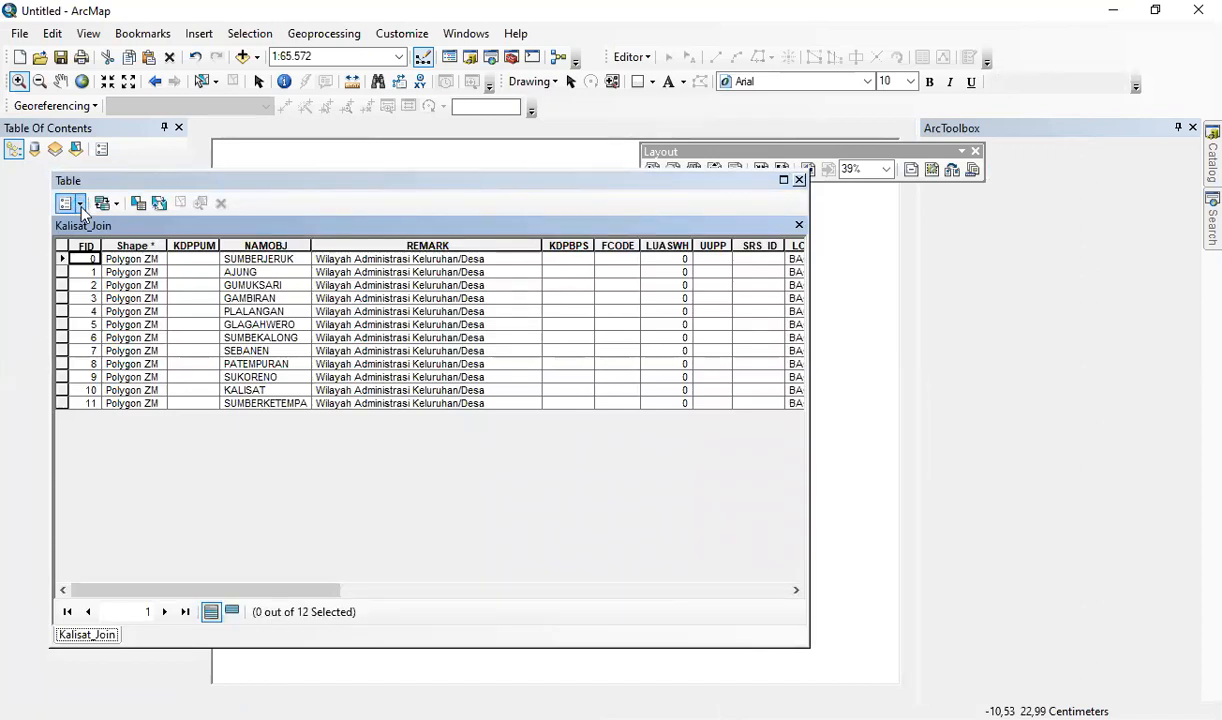
pyautogui.click(79, 205)
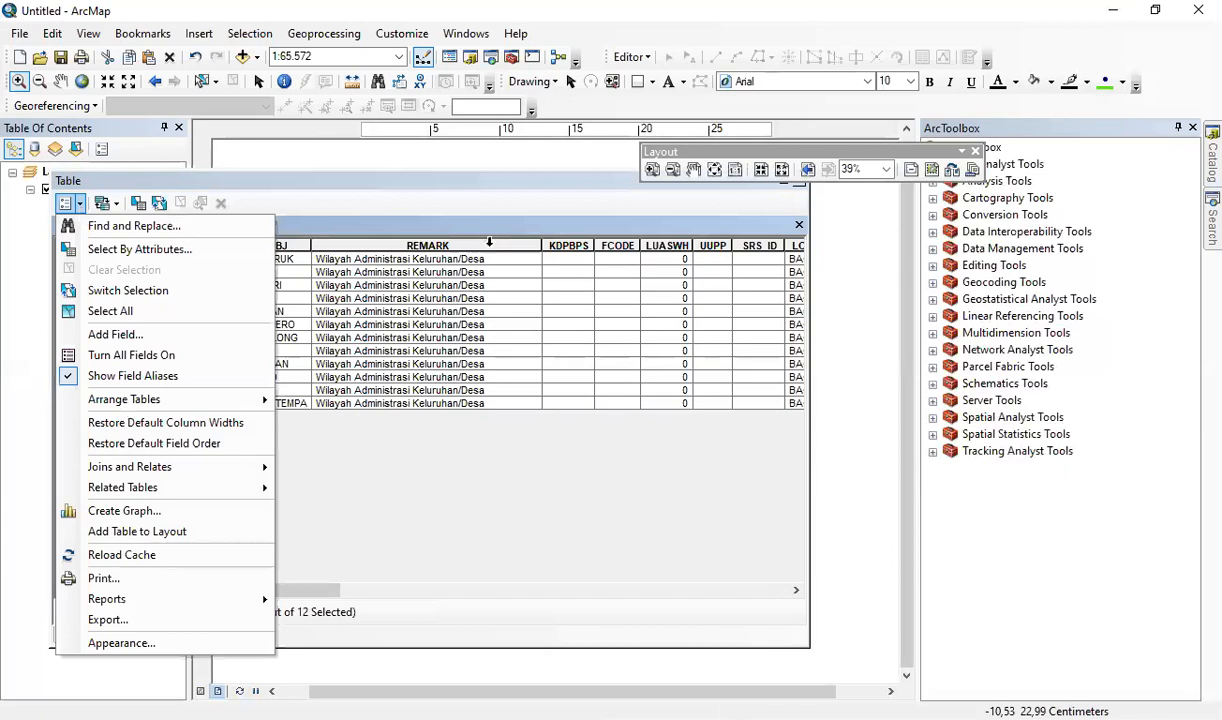
pyautogui.click(603, 188)
pyautogui.click(700, 194)
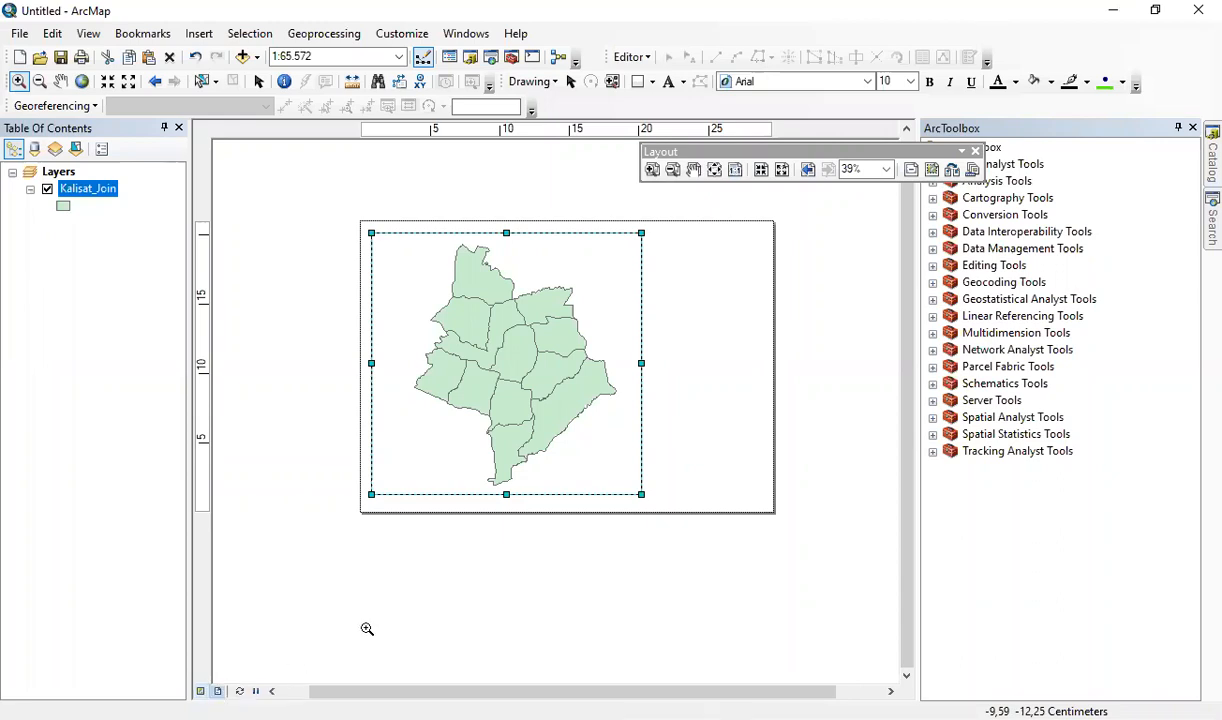
pyautogui.click(620, 58)
pyautogui.click(620, 58)
pyautogui.click(621, 58)
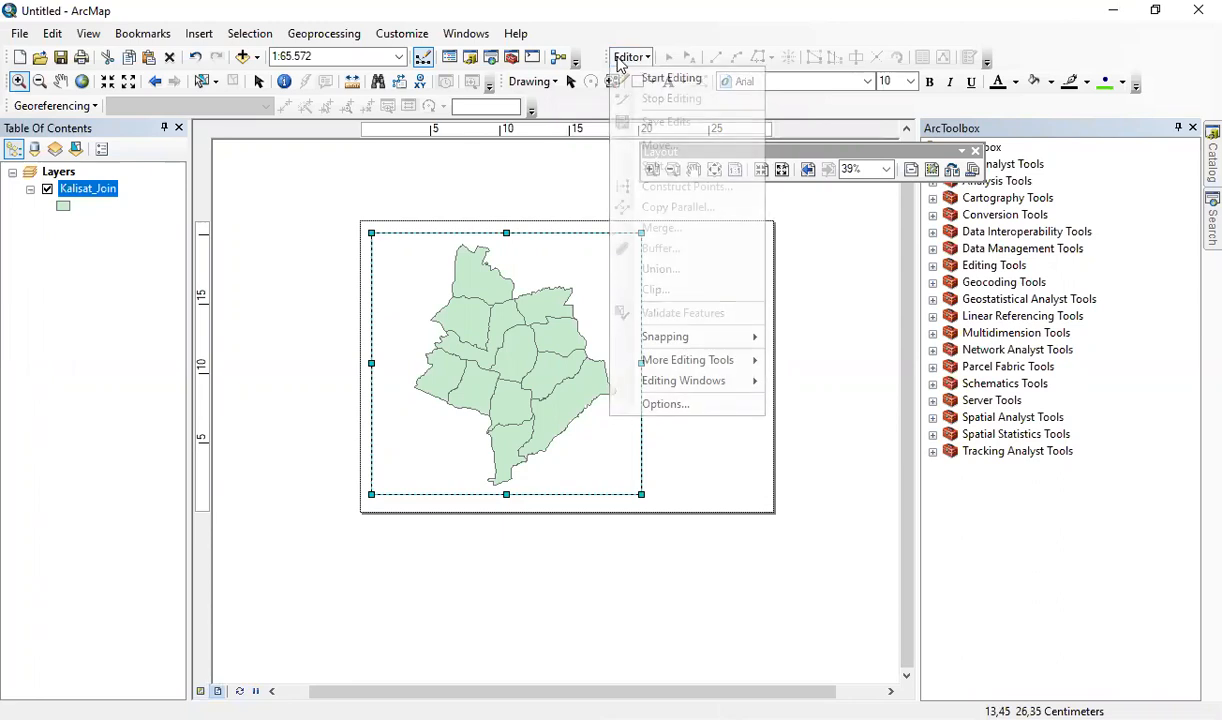
pyautogui.click(515, 182)
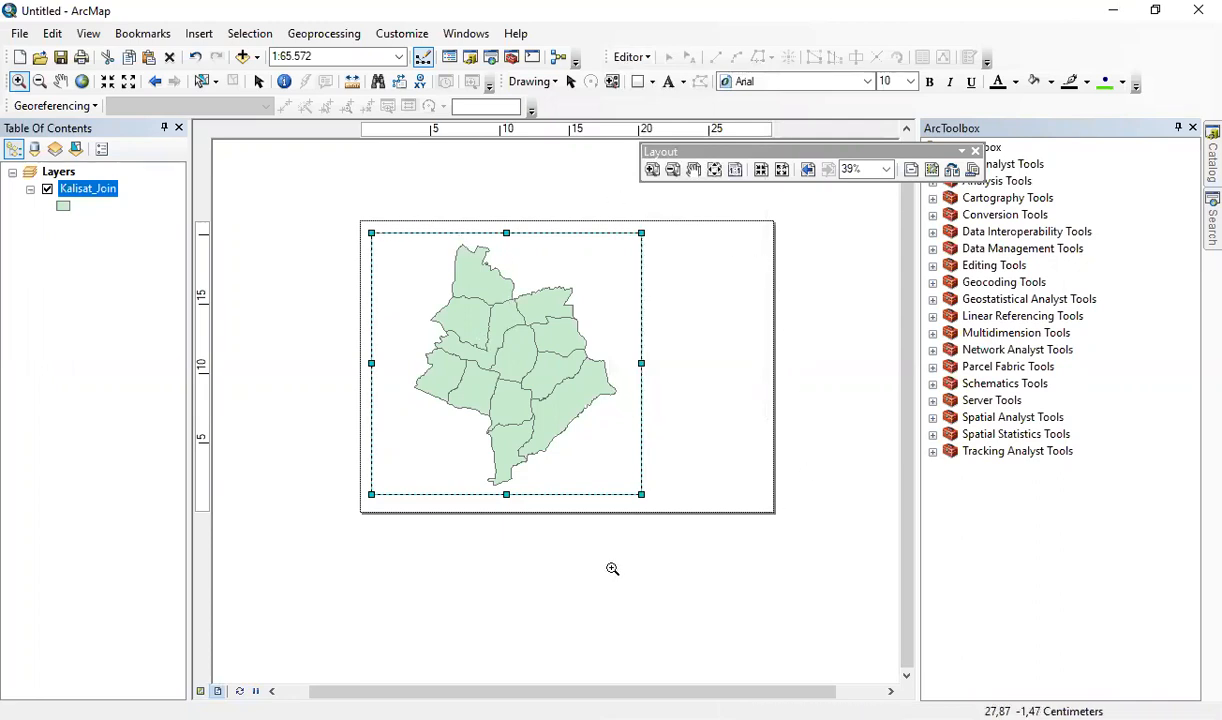
# Step: Check the district in the data view, return to the layout view and deselect the data frame
pyautogui.click(201, 690)
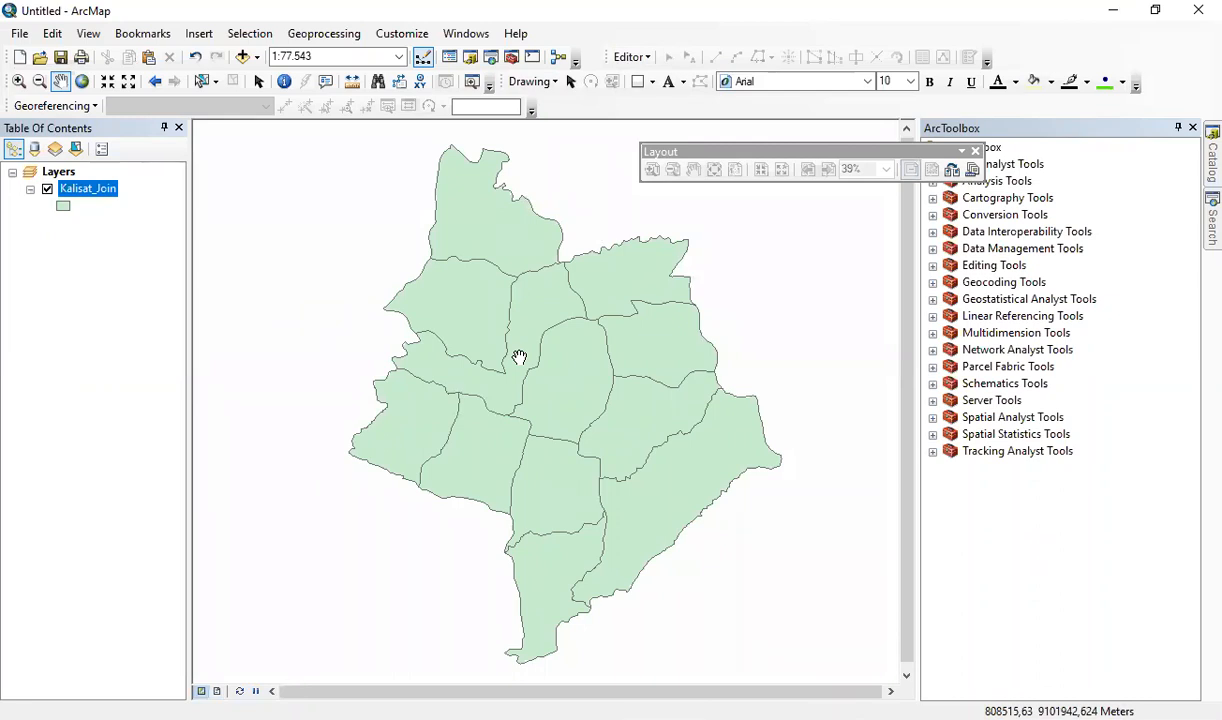
pyautogui.click(216, 691)
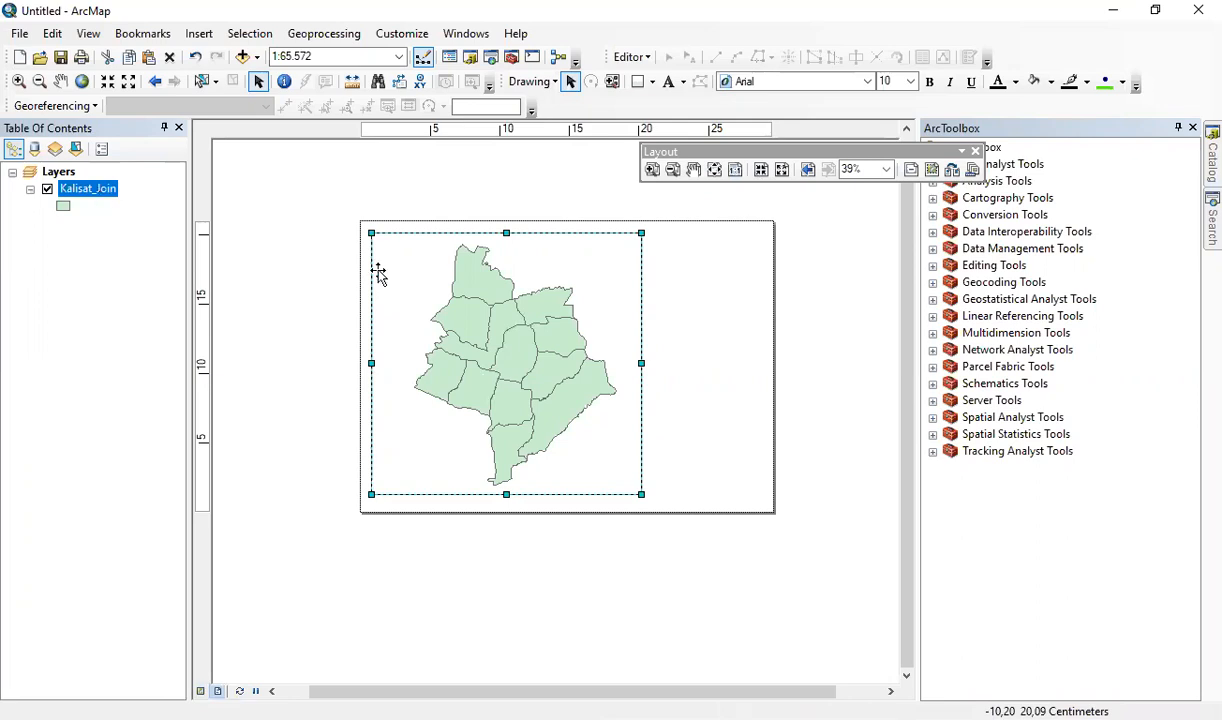
pyautogui.click(352, 178)
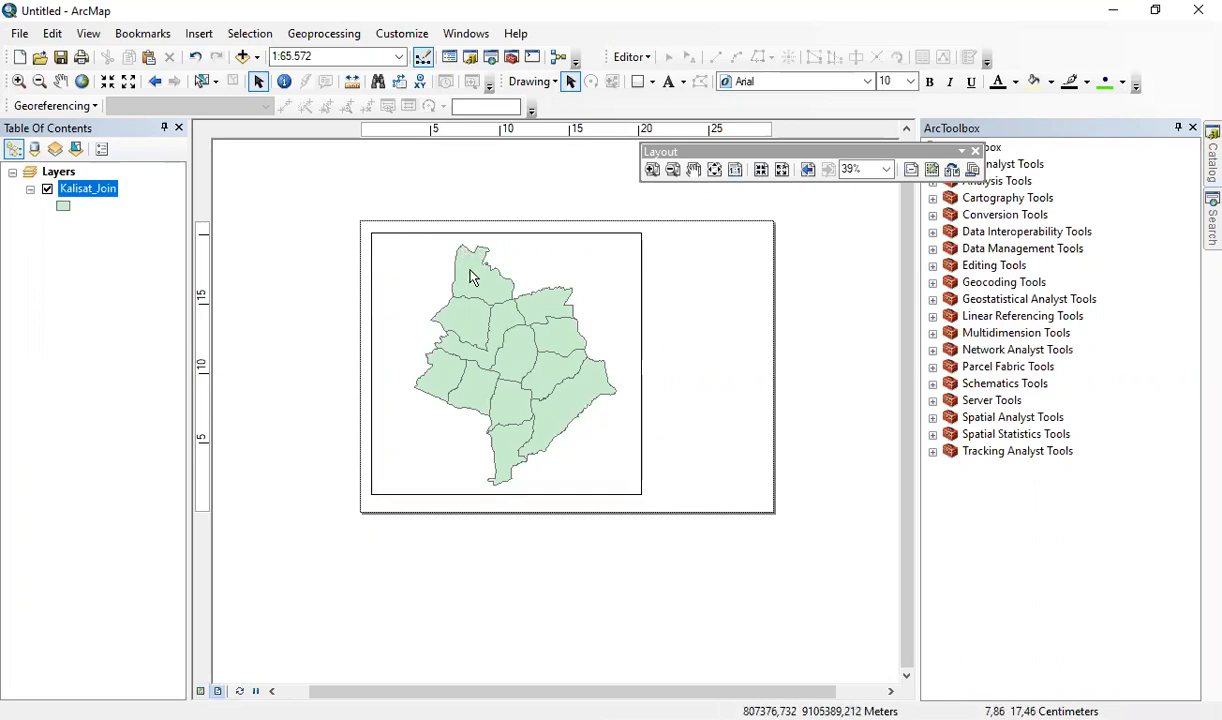
# Step: Open the Kalisat_Join attribute table and start creating a graph from it
pyautogui.rightClick(91, 192)
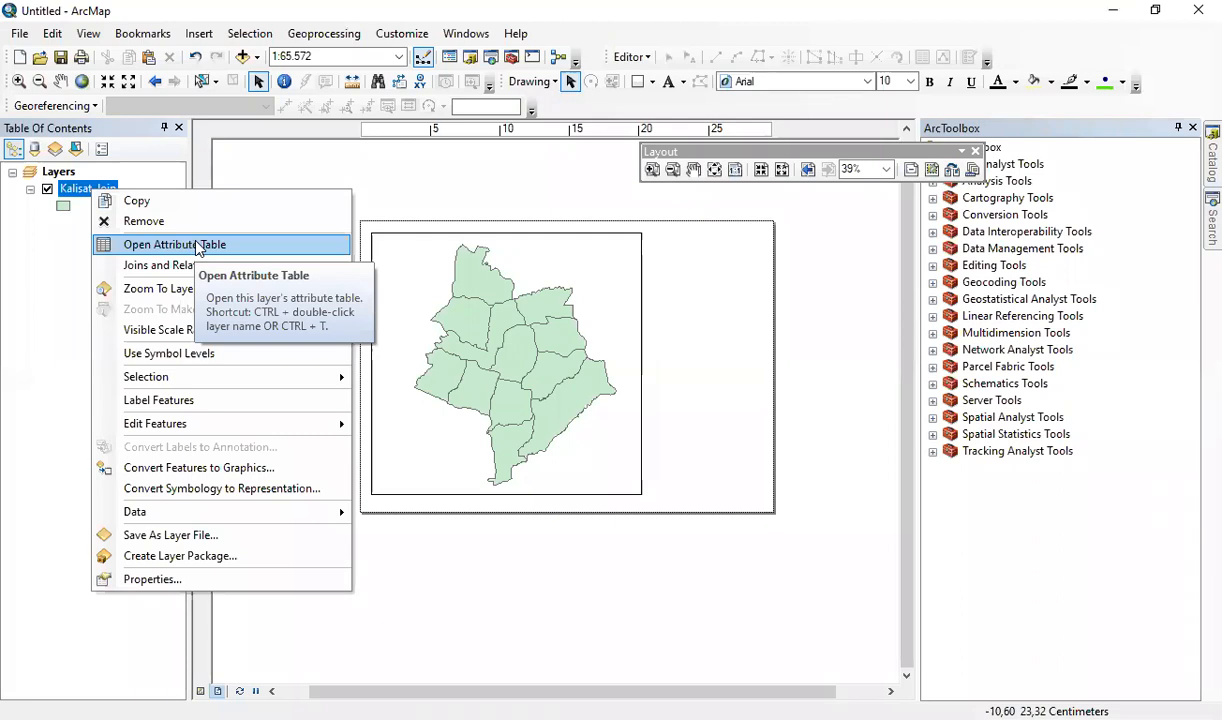
pyautogui.click(335, 249)
pyautogui.moveTo(338, 210); pyautogui.dragTo(537, 170)
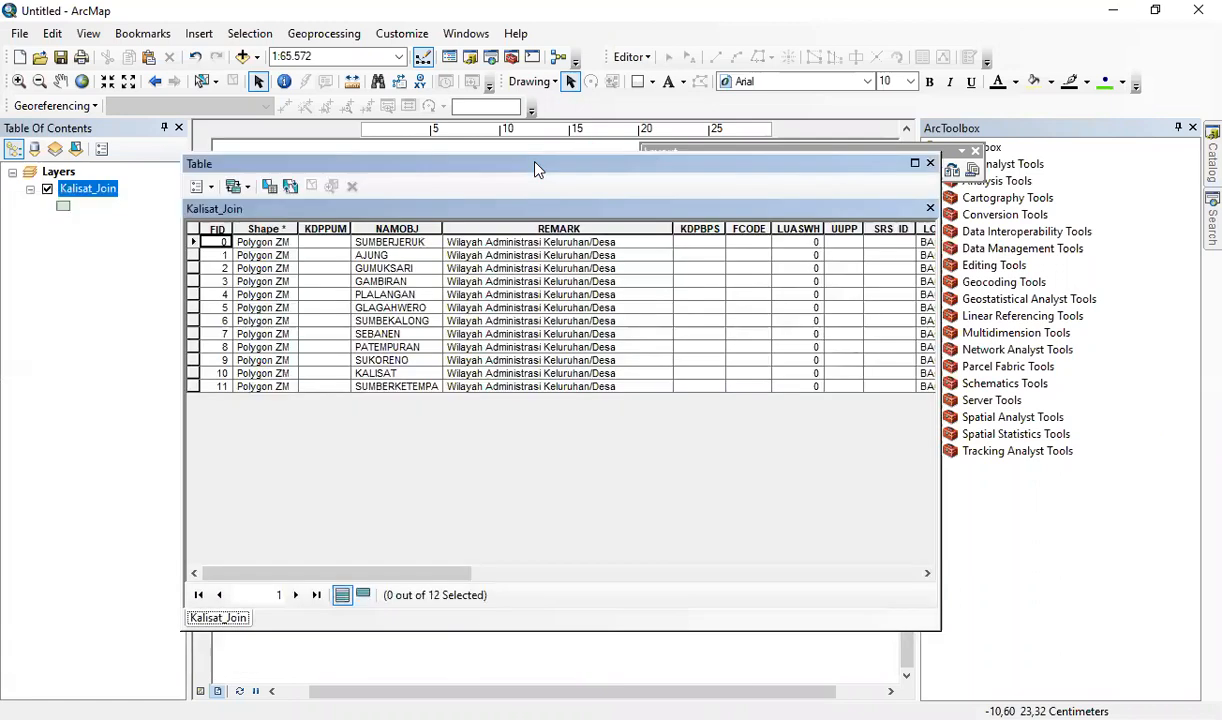
pyautogui.click(211, 188)
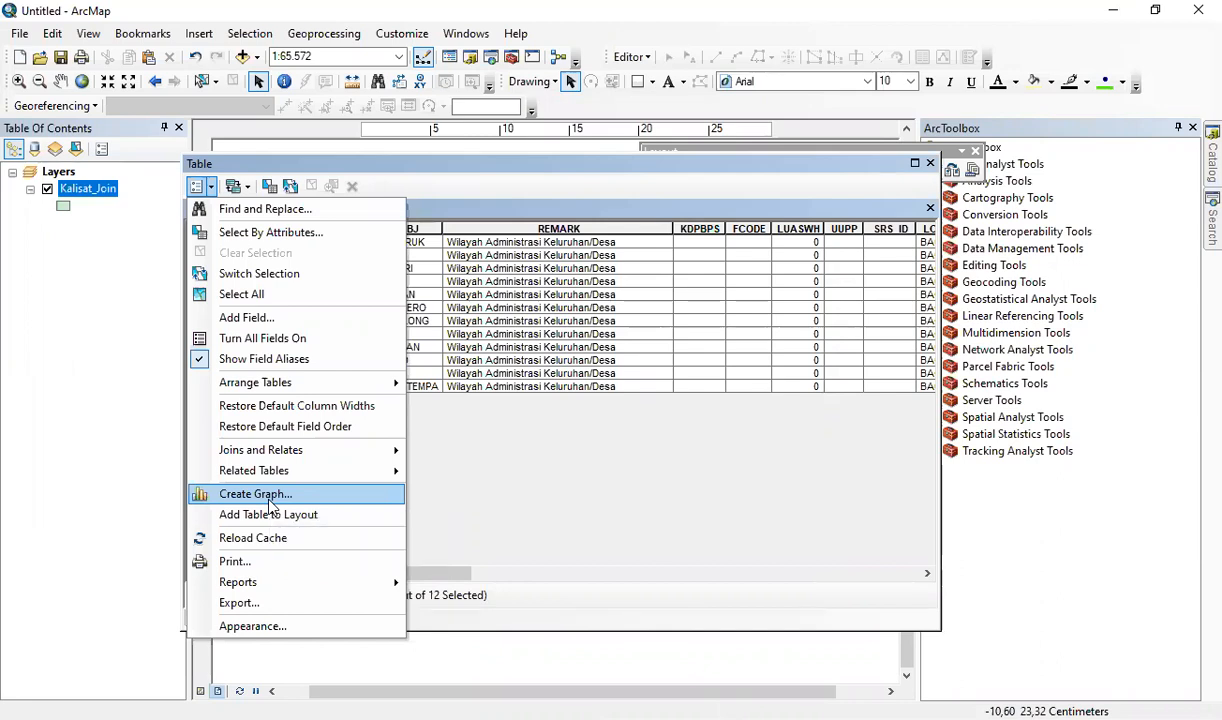
pyautogui.click(256, 494)
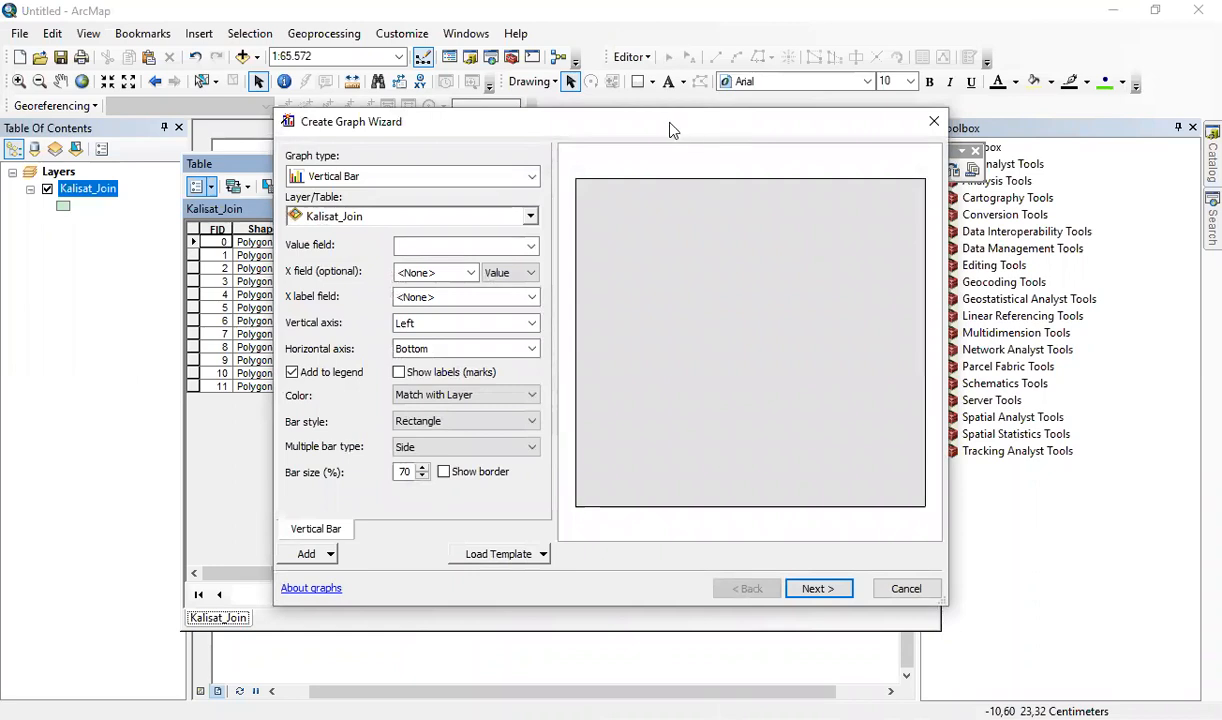
pyautogui.moveTo(671, 128); pyautogui.dragTo(636, 130)
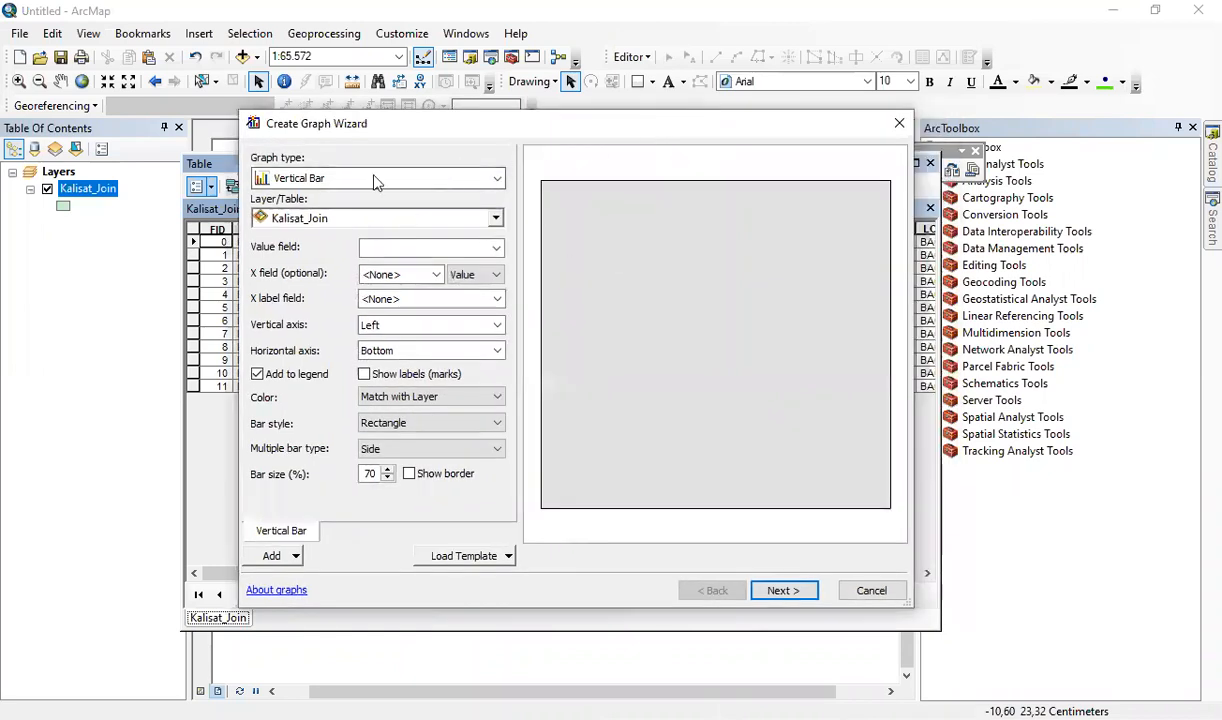
# Step: Examine the graph types available for the new graph, from the bar, line and area groups through to Pie
pyautogui.click(459, 187)
pyautogui.scroll(2, 471, 245)
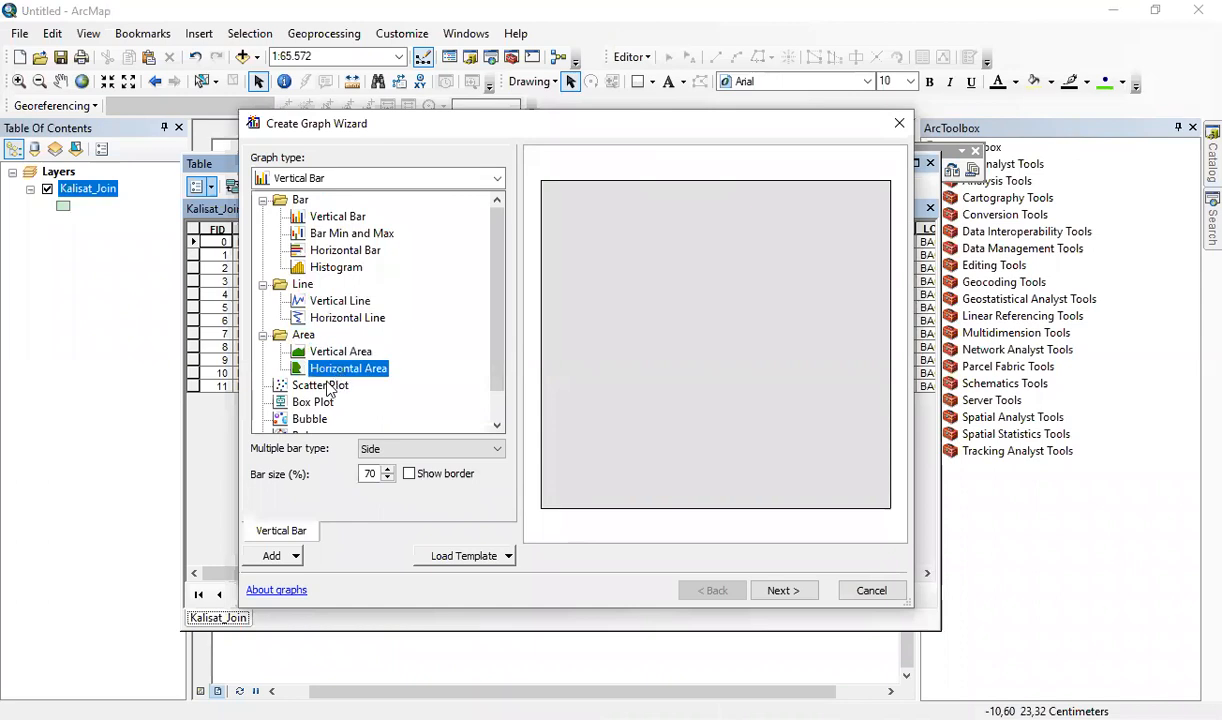
pyautogui.scroll(-1, 497, 300)
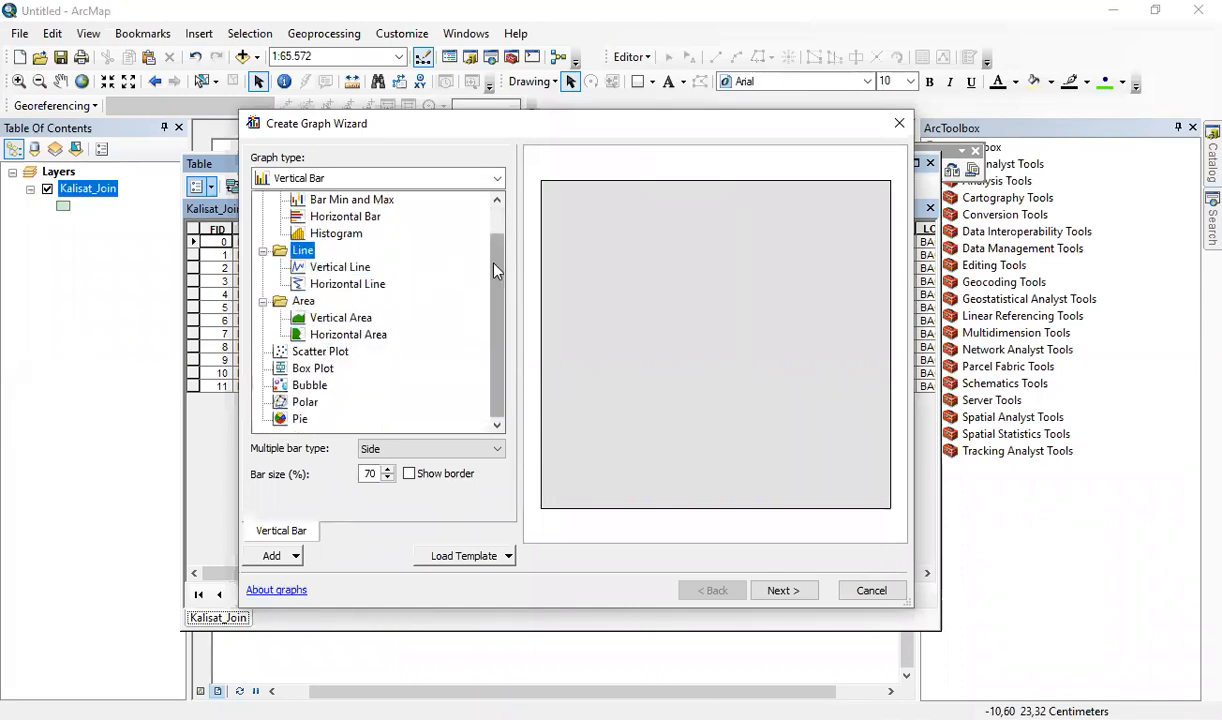
pyautogui.scroll(1, 497, 270)
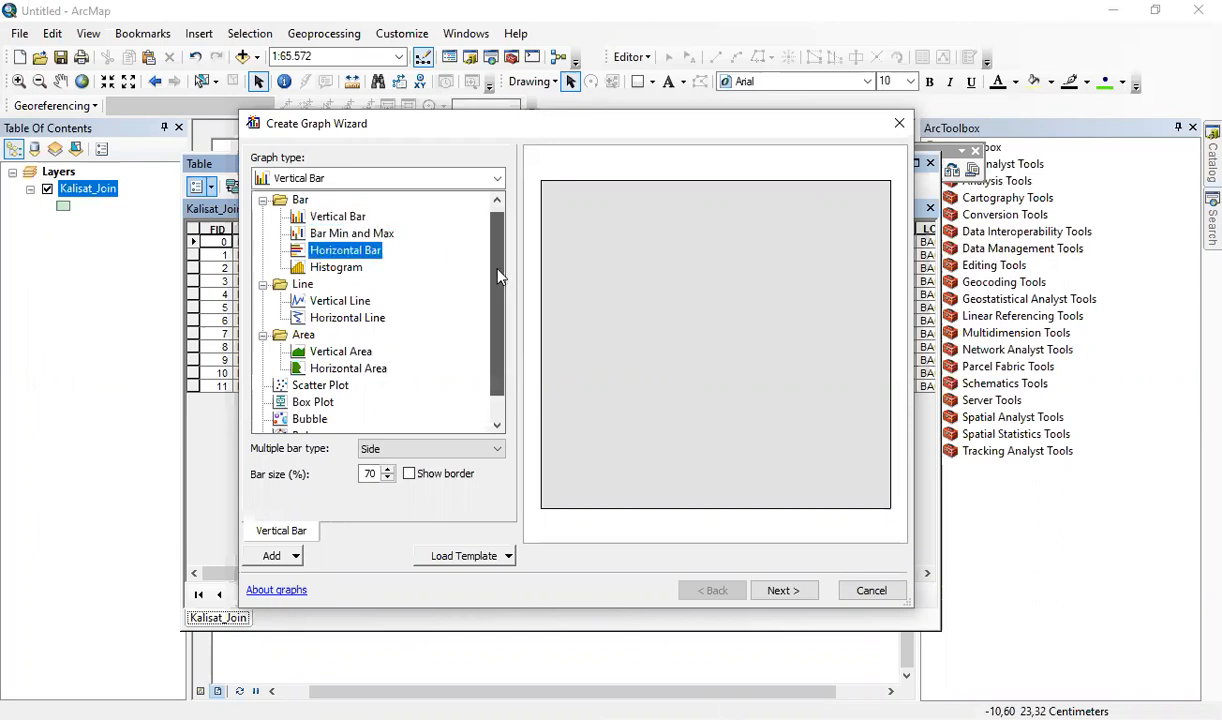
pyautogui.moveTo(499, 275); pyautogui.dragTo(518, 355)
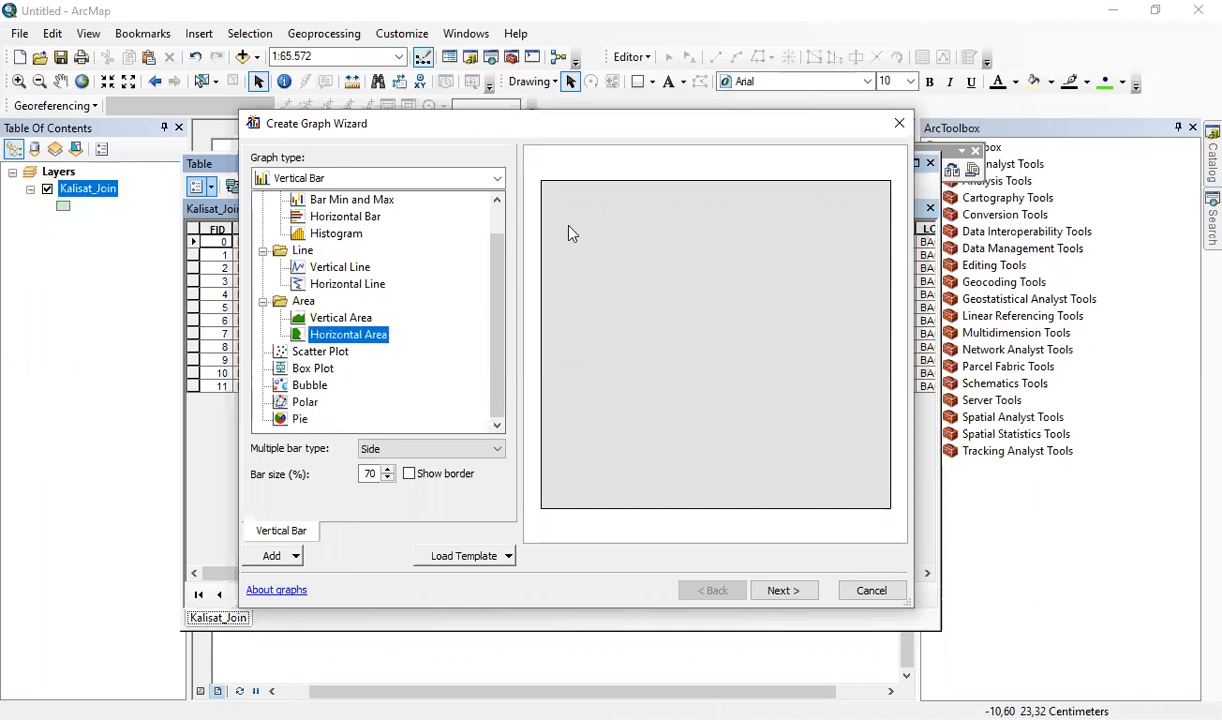
pyautogui.moveTo(495, 281)
pyautogui.mouseDown()
pyautogui.moveTo(499, 233)
pyautogui.moveTo(486, 303)
pyautogui.mouseUp()
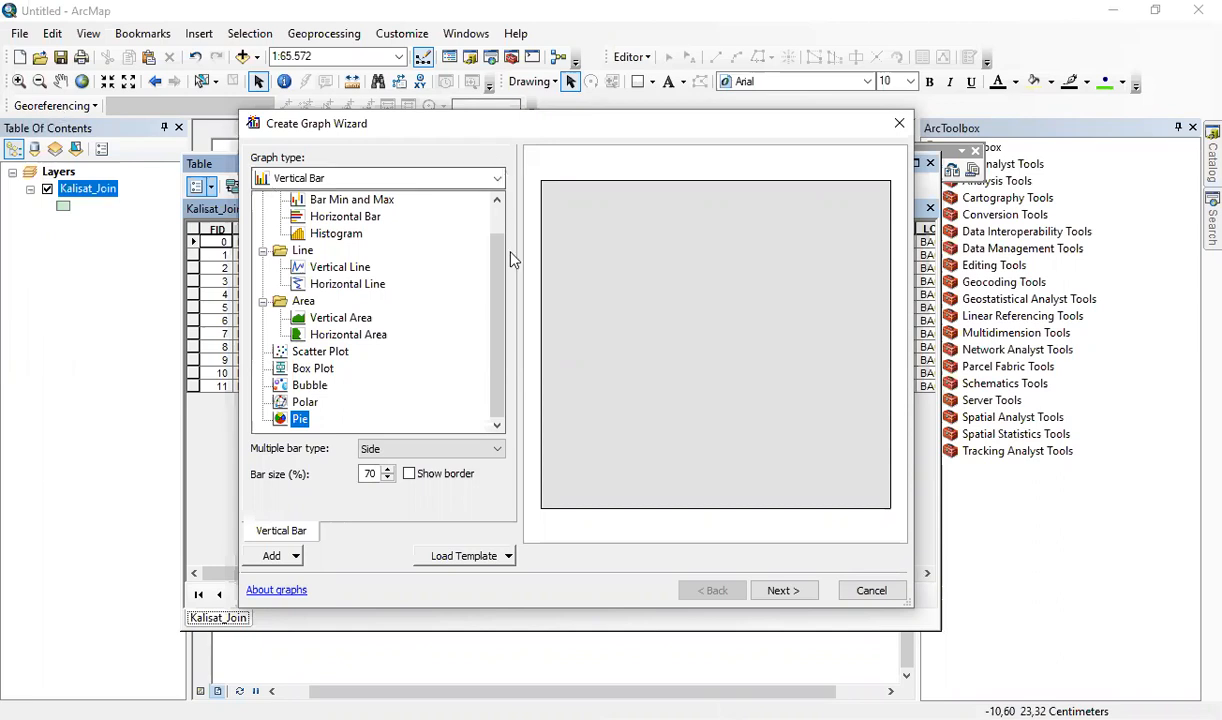
pyautogui.moveTo(500, 266); pyautogui.dragTo(475, 196)
pyautogui.click(300, 200)
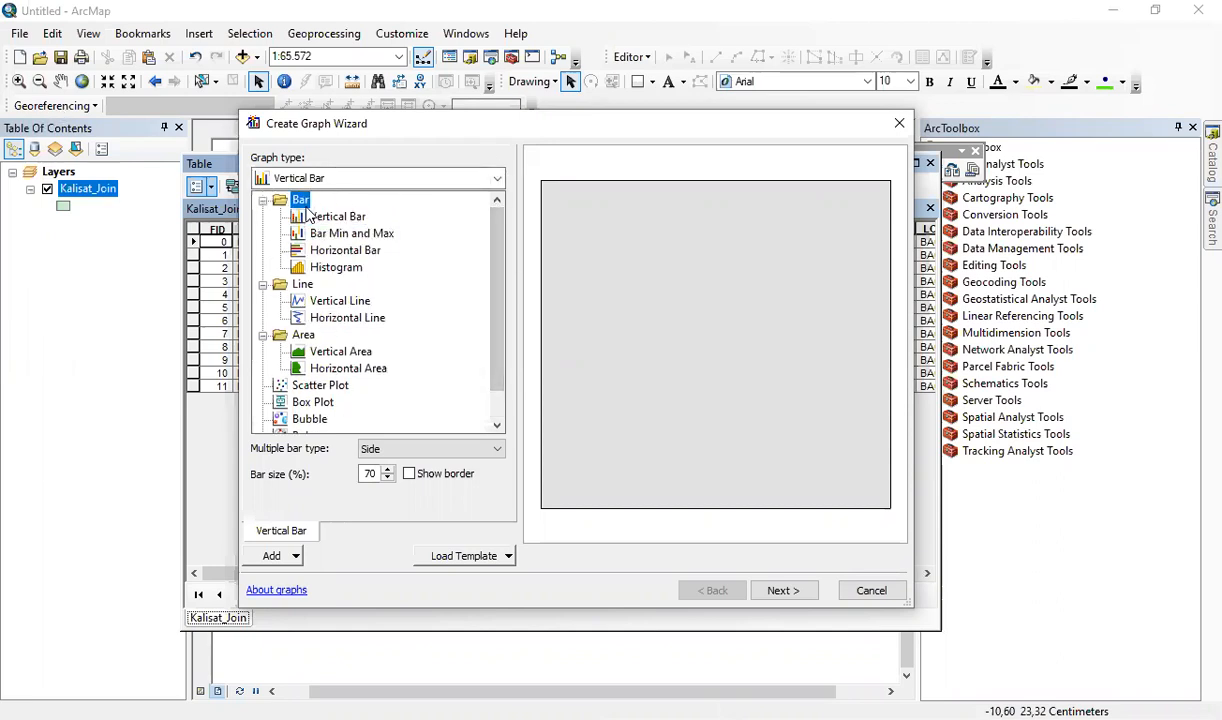
pyautogui.click(325, 216)
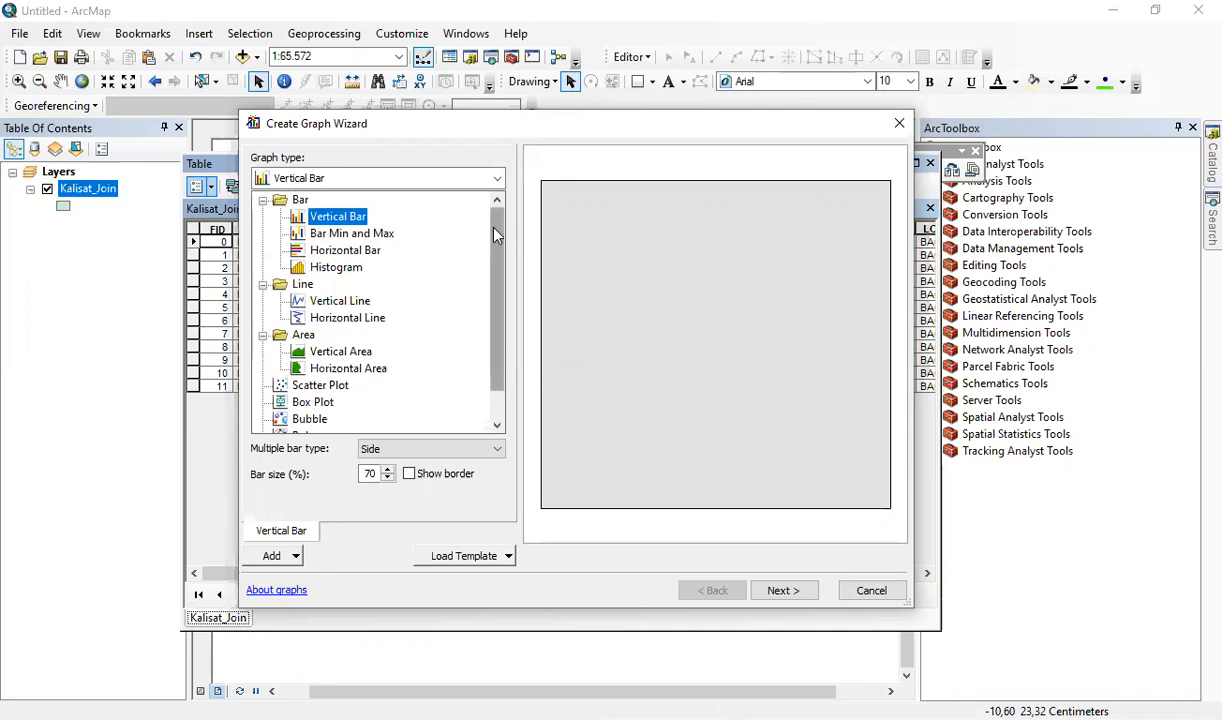
pyautogui.moveTo(496, 228); pyautogui.dragTo(495, 265)
pyautogui.click(300, 419)
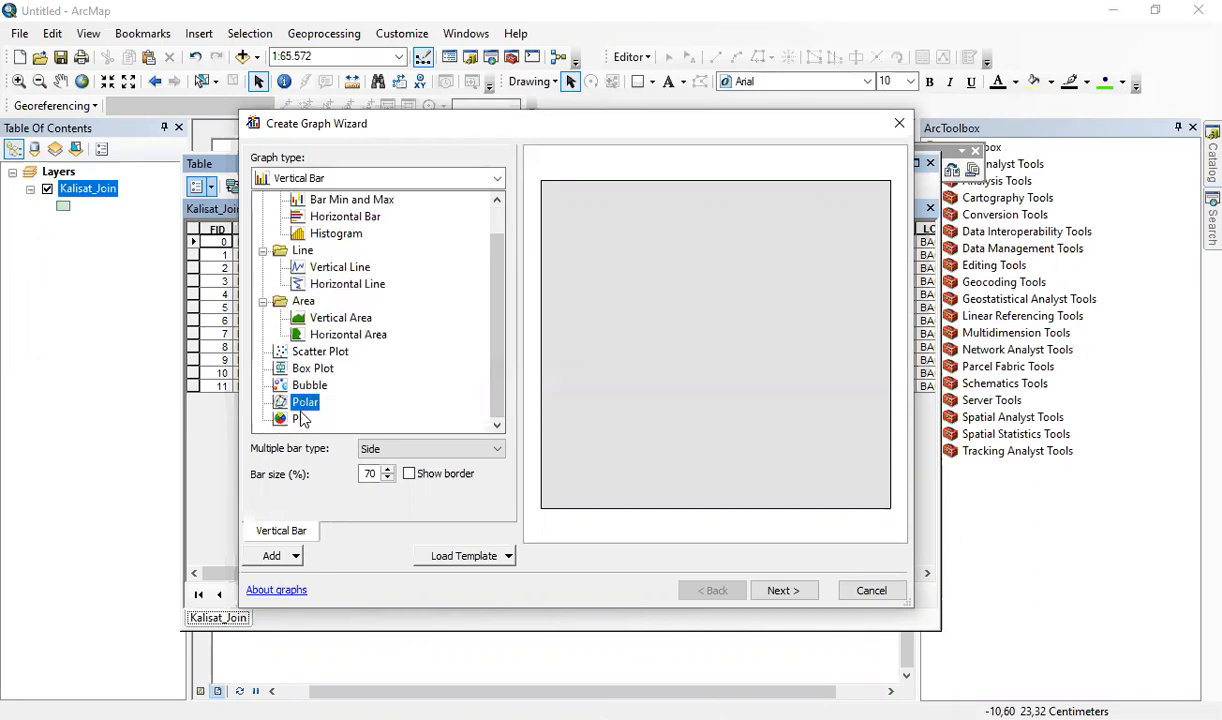
pyautogui.moveTo(499, 259); pyautogui.dragTo(488, 203)
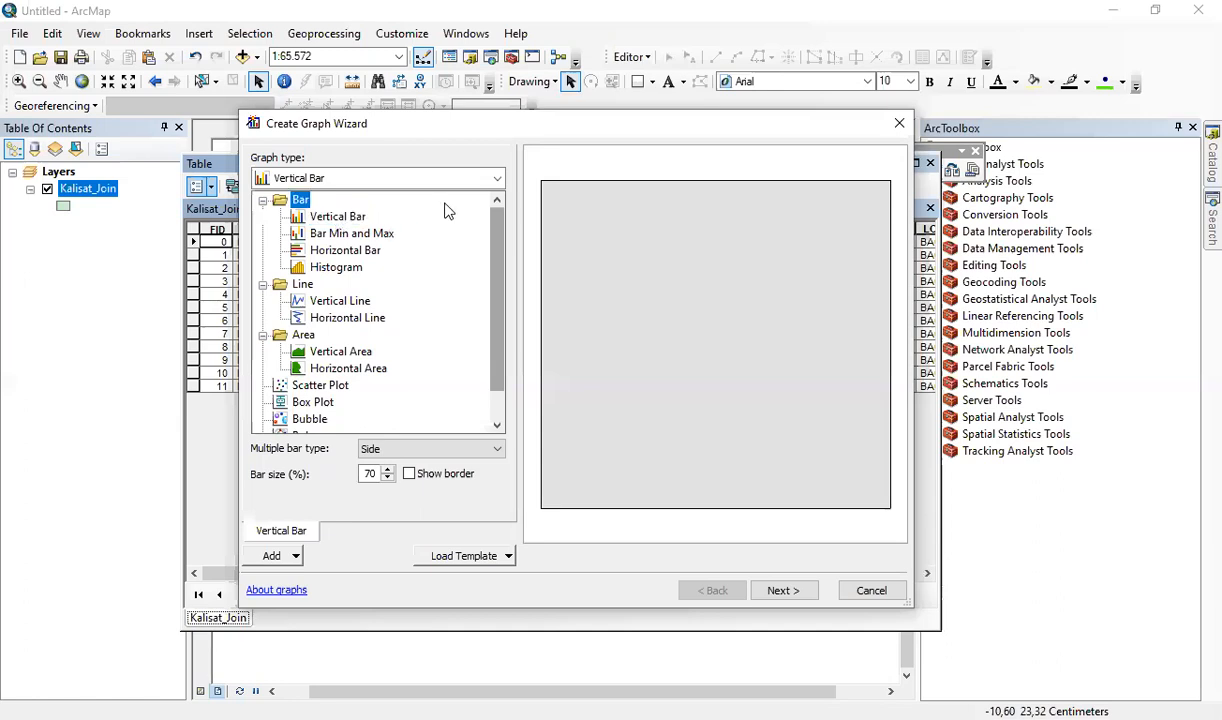
# Step: Set the graph type to Pie
pyautogui.scroll(-1, 474, 215)
pyautogui.scroll(-1, 510, 270)
pyautogui.scroll(1, 469, 217)
pyautogui.scroll(-1, 370, 372)
pyautogui.click(310, 421)
pyautogui.click(312, 425)
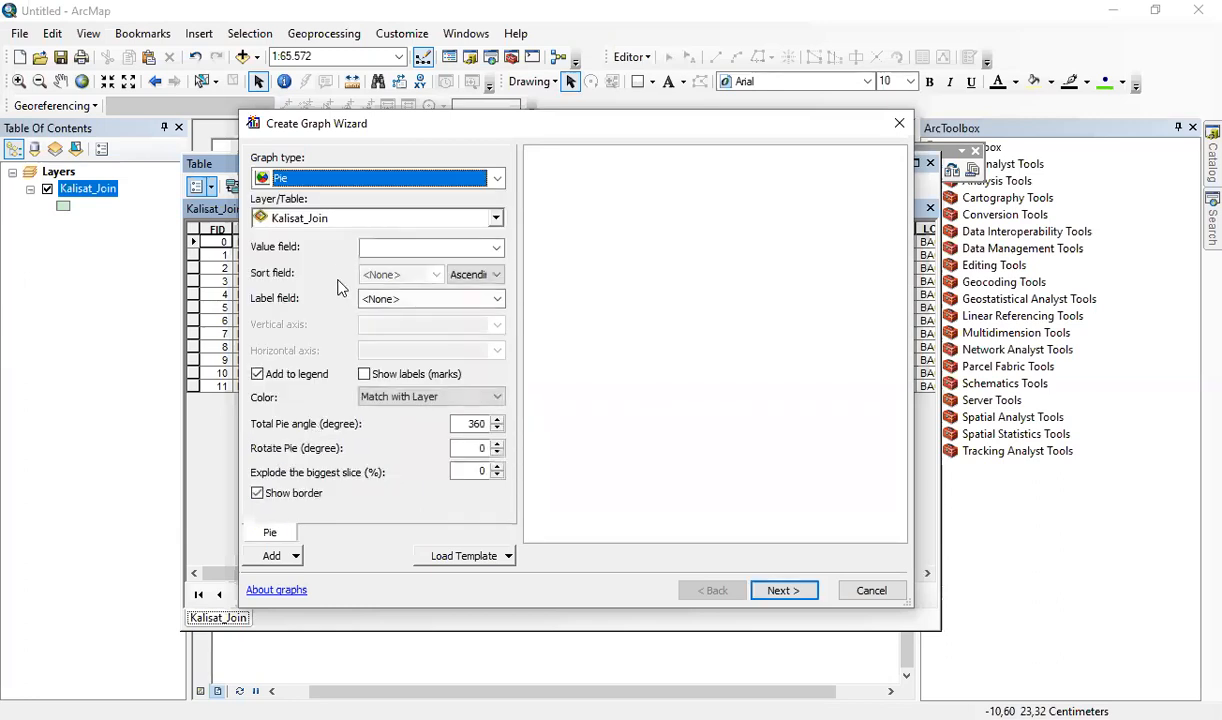
# Step: Look through the available graph types again and change the graph type to Vertical Bar
pyautogui.click(345, 182)
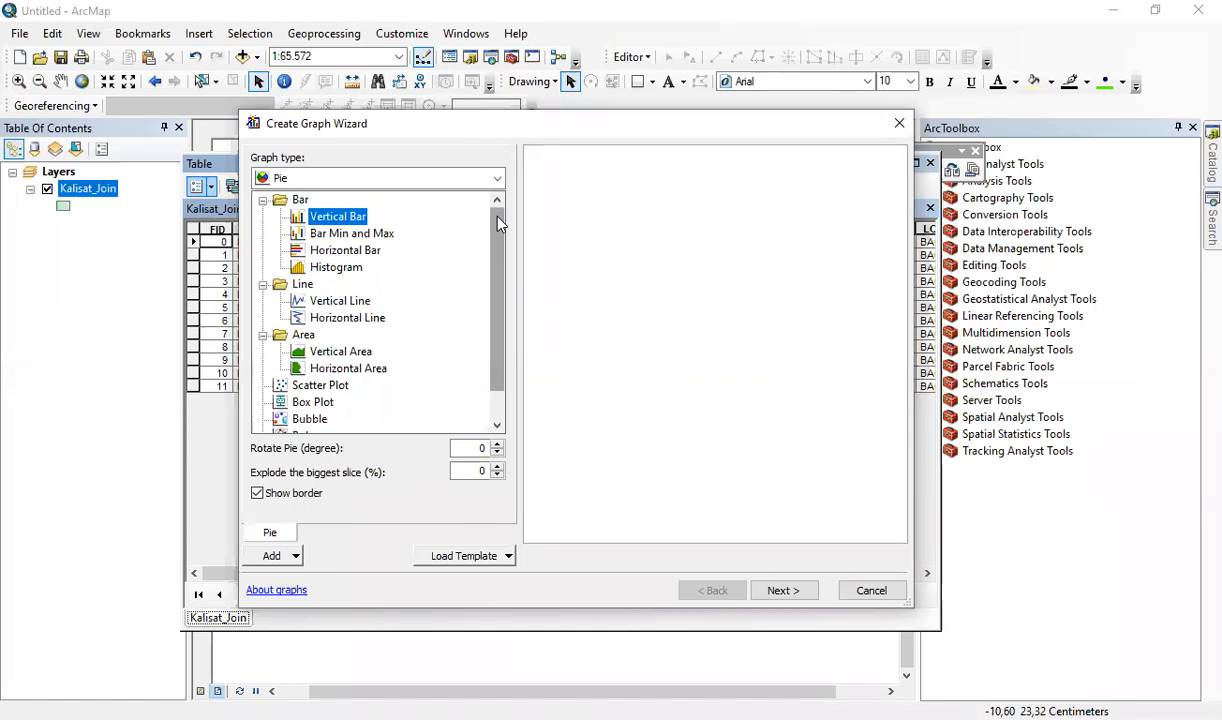
pyautogui.scroll(-1, 420, 398)
pyautogui.click(299, 419)
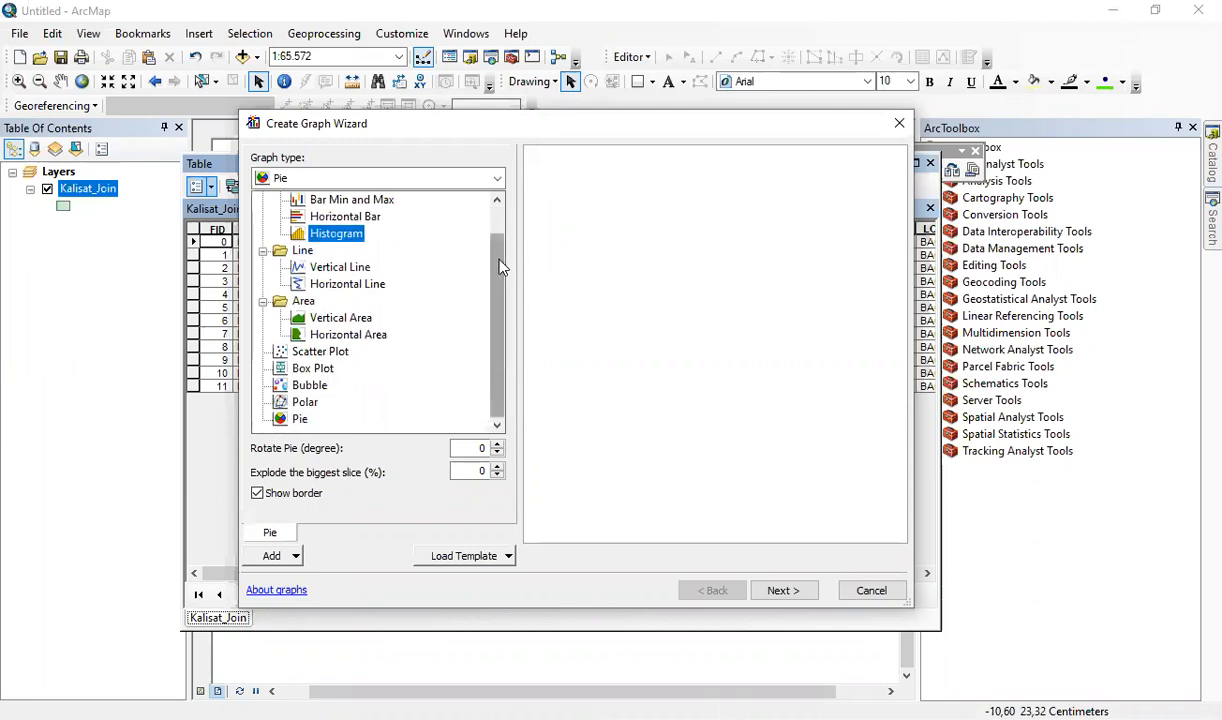
pyautogui.moveTo(498, 260); pyautogui.dragTo(492, 211)
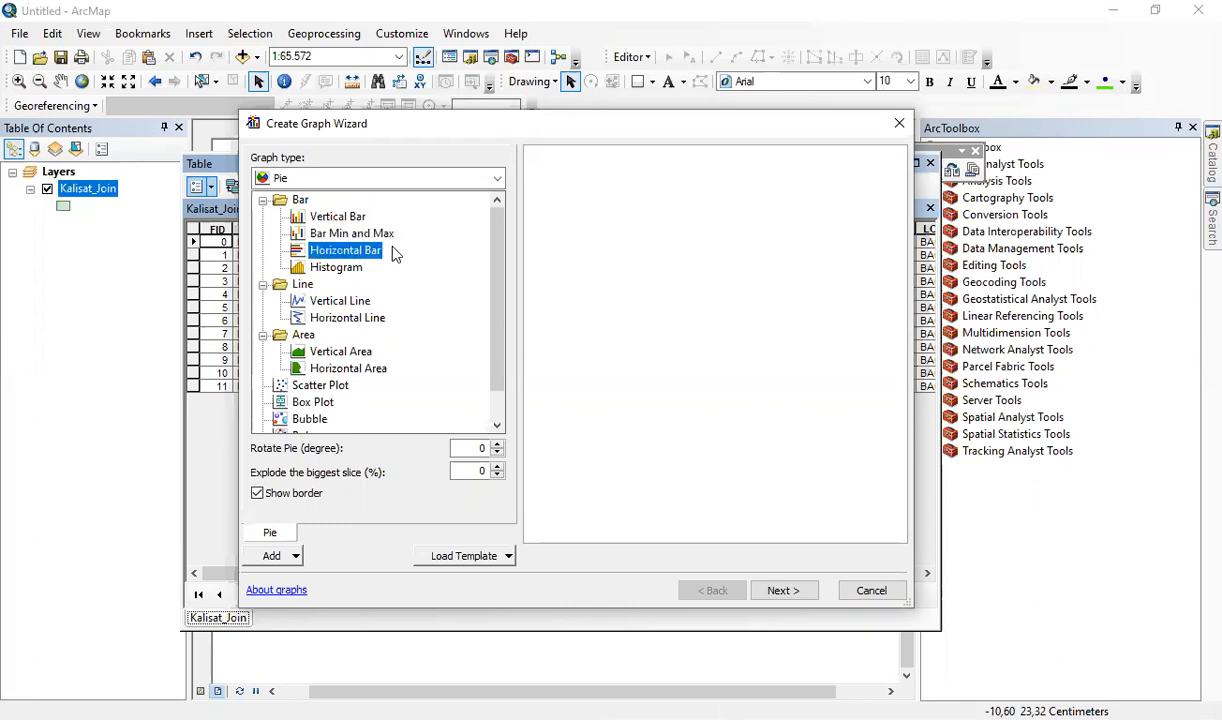
pyautogui.moveTo(498, 224); pyautogui.dragTo(512, 305)
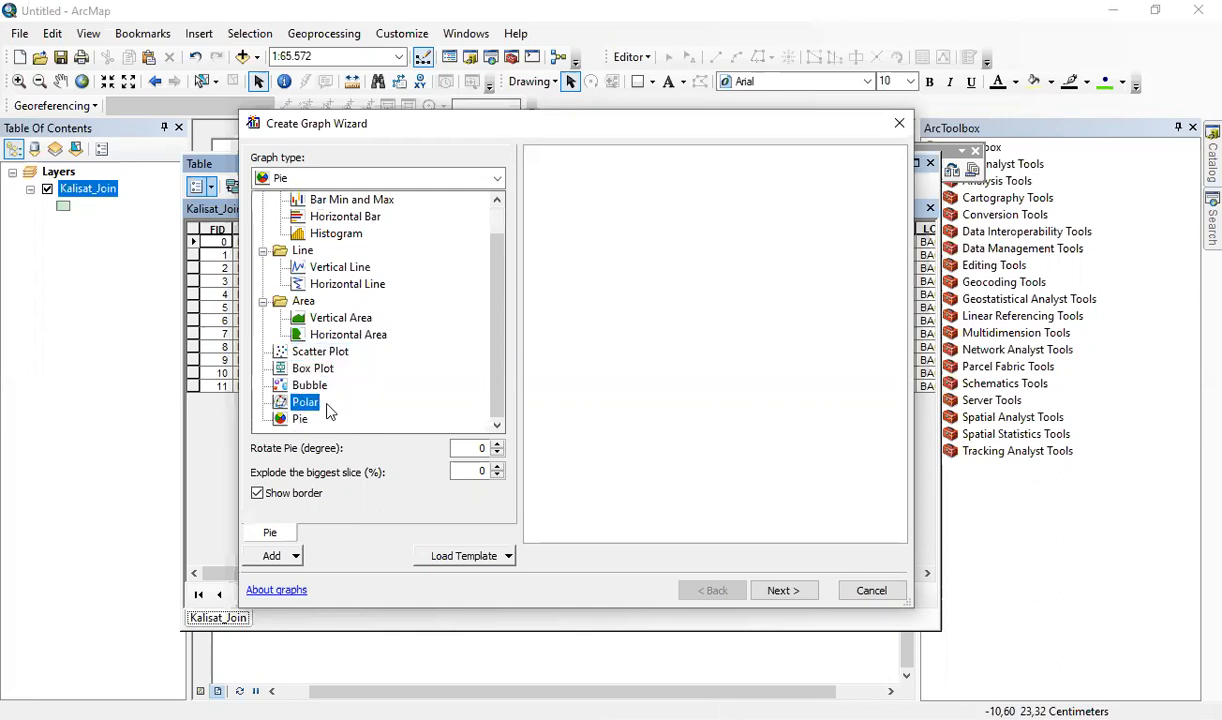
pyautogui.moveTo(502, 275); pyautogui.dragTo(464, 205)
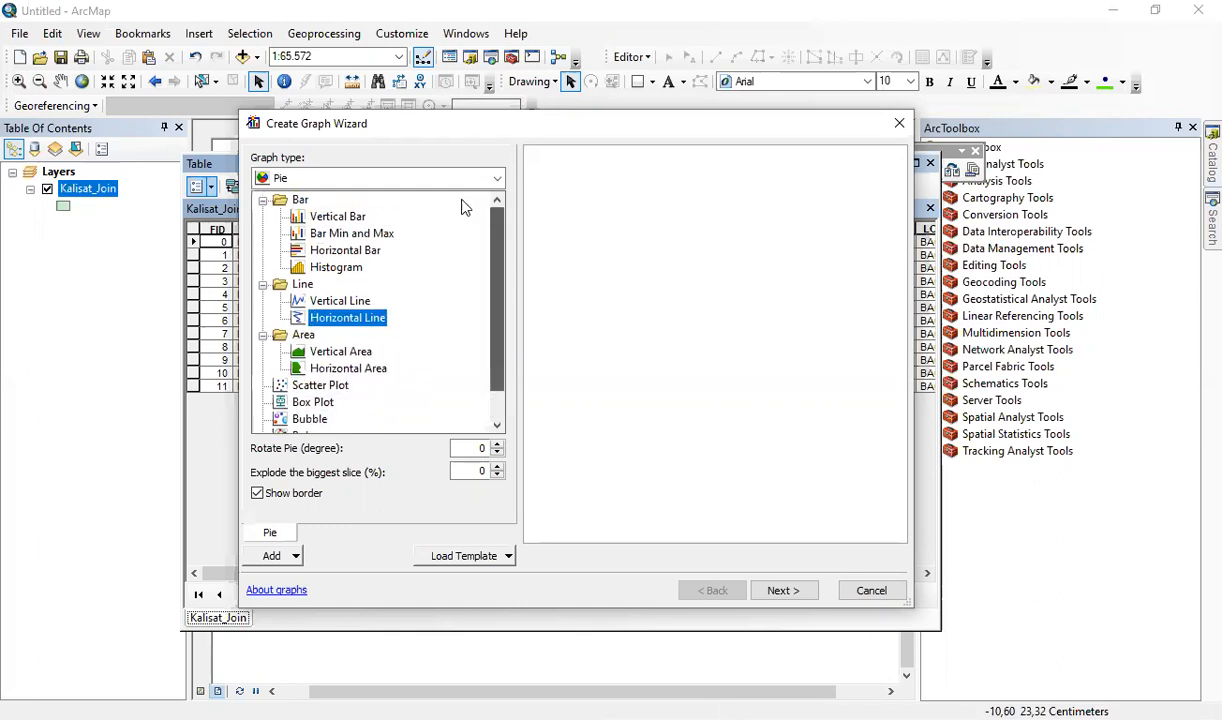
pyautogui.click(310, 215)
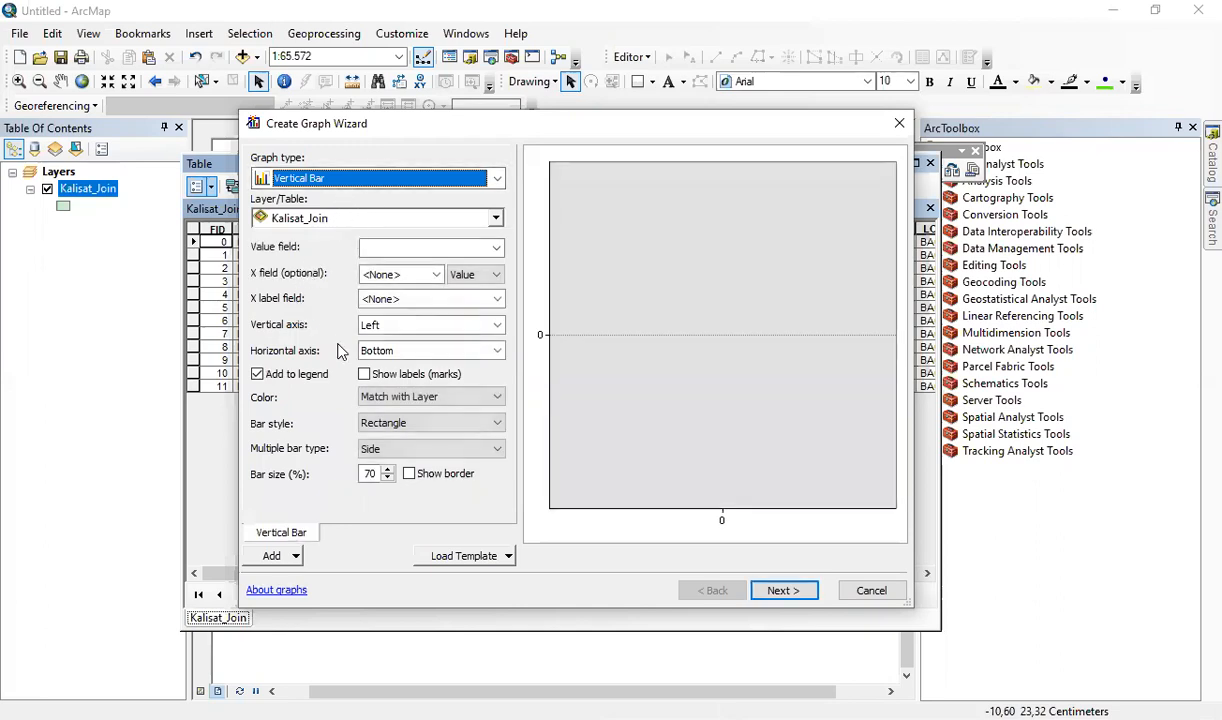
pyautogui.click(394, 249)
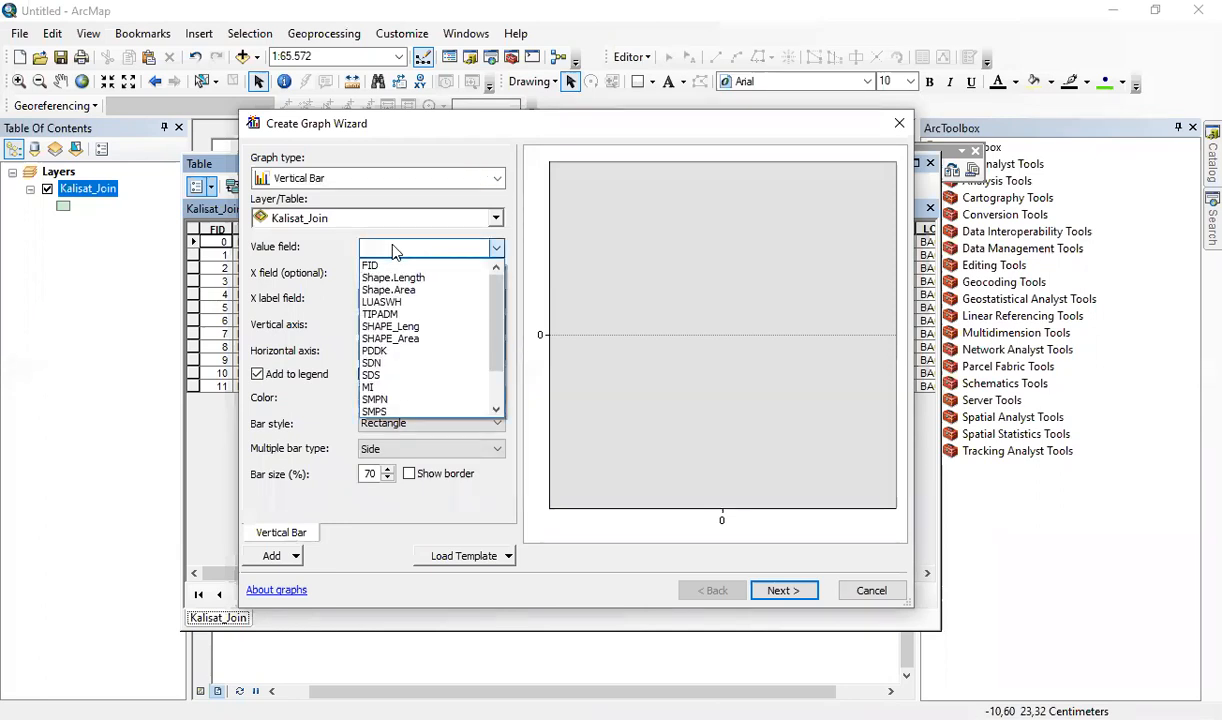
pyautogui.moveTo(497, 290)
pyautogui.mouseDown()
pyautogui.moveTo(497, 320)
pyautogui.moveTo(499, 291)
pyautogui.mouseUp()
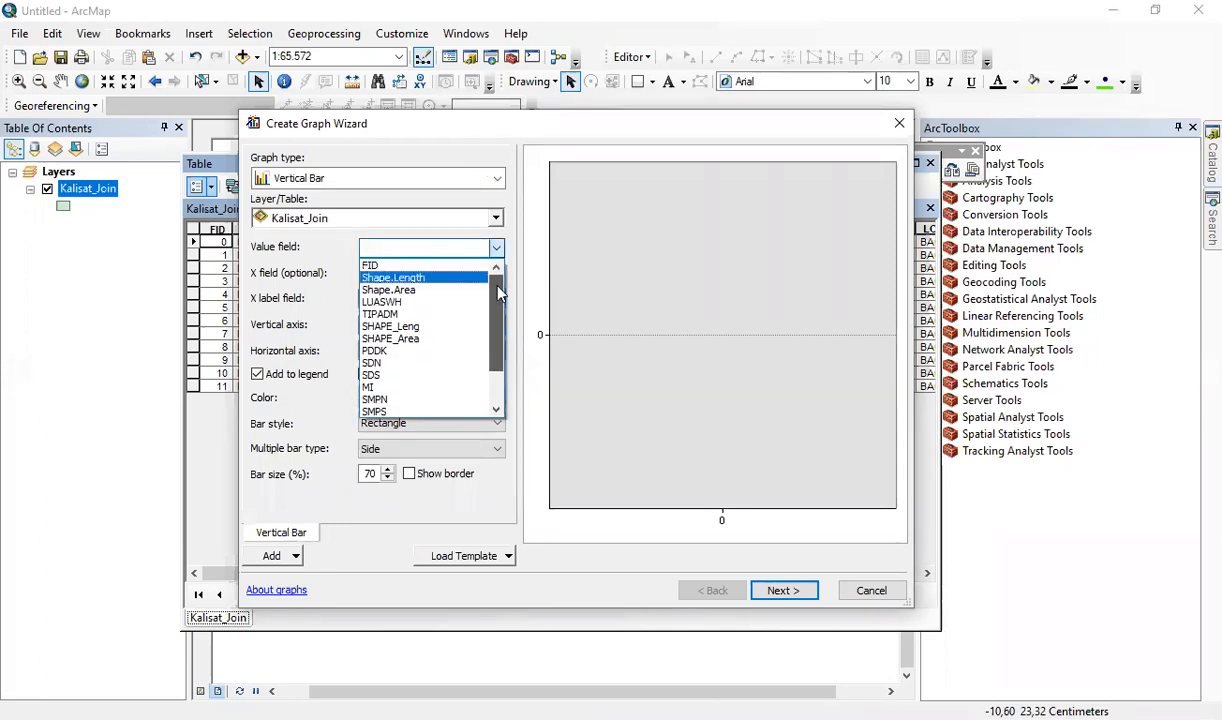
pyautogui.click(310, 253)
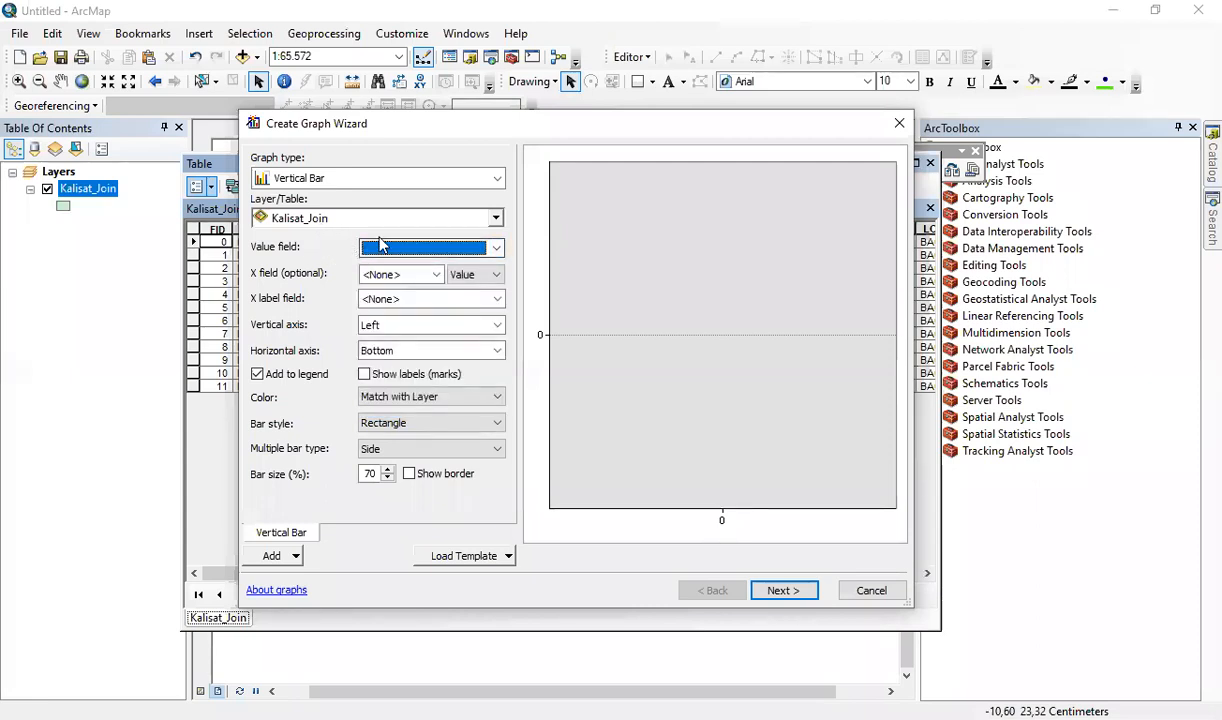
pyautogui.click(330, 186)
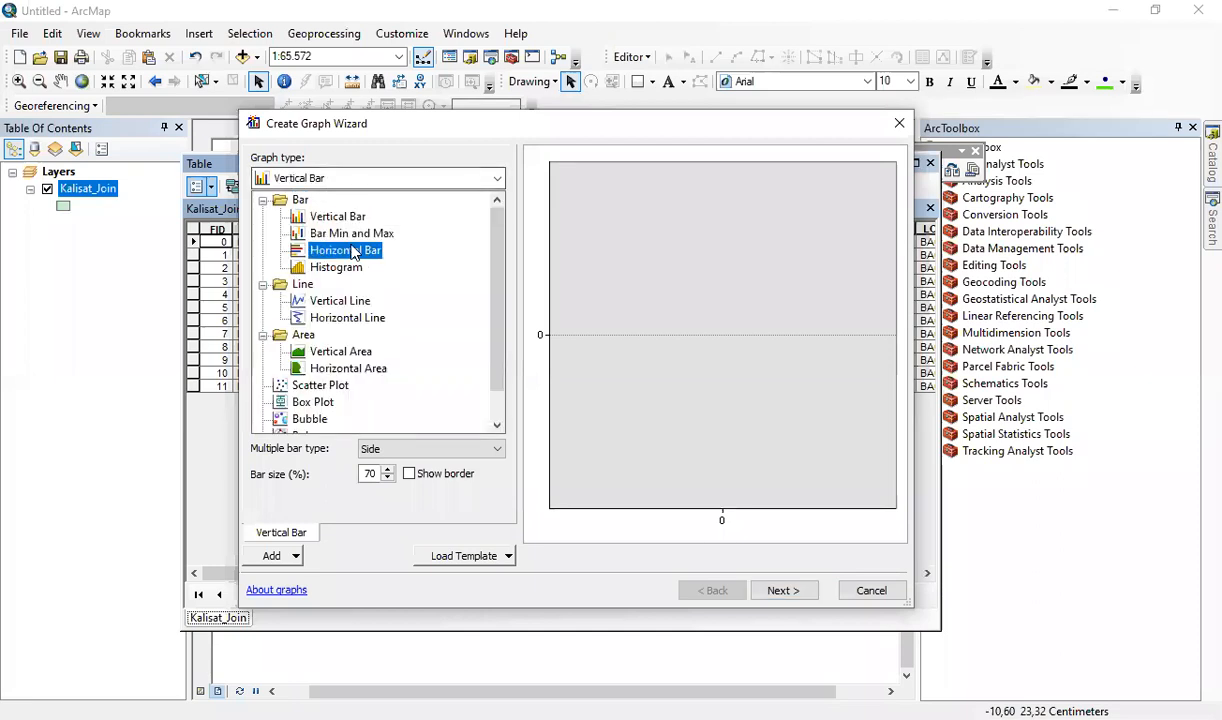
pyautogui.click(341, 180)
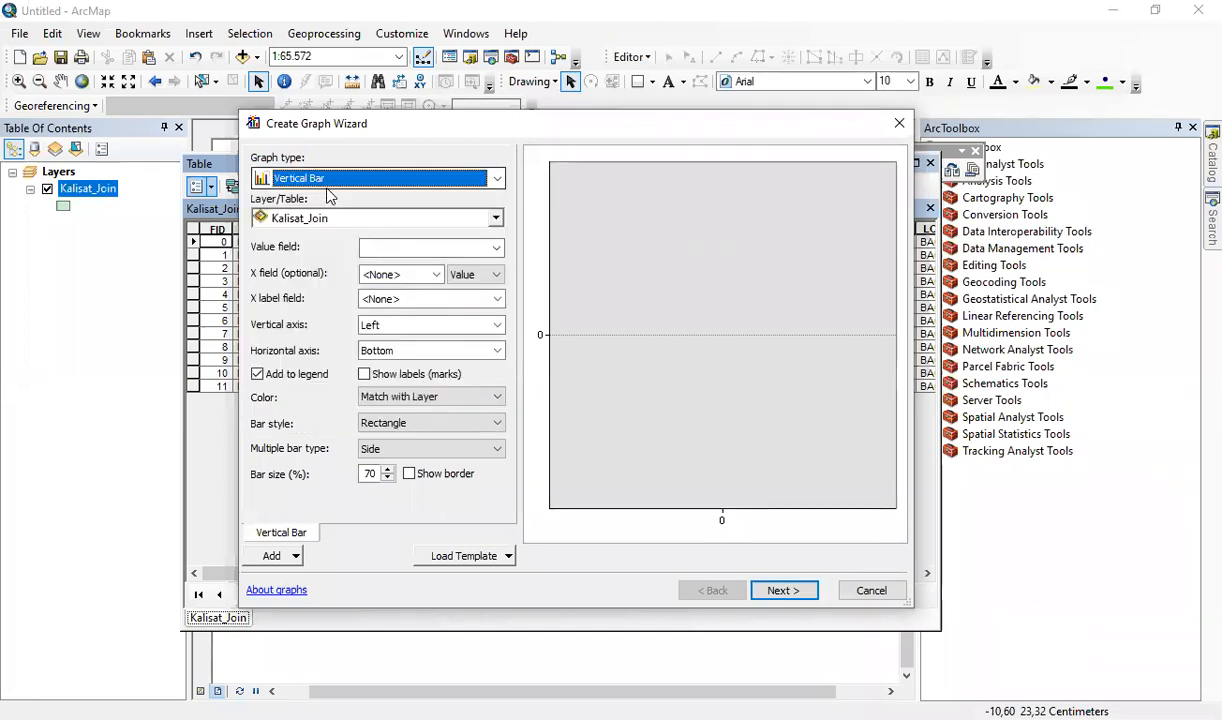
# Step: Choose Kalisat_Join as the layer that supplies the data for the vertical bar graph
pyautogui.click(330, 217)
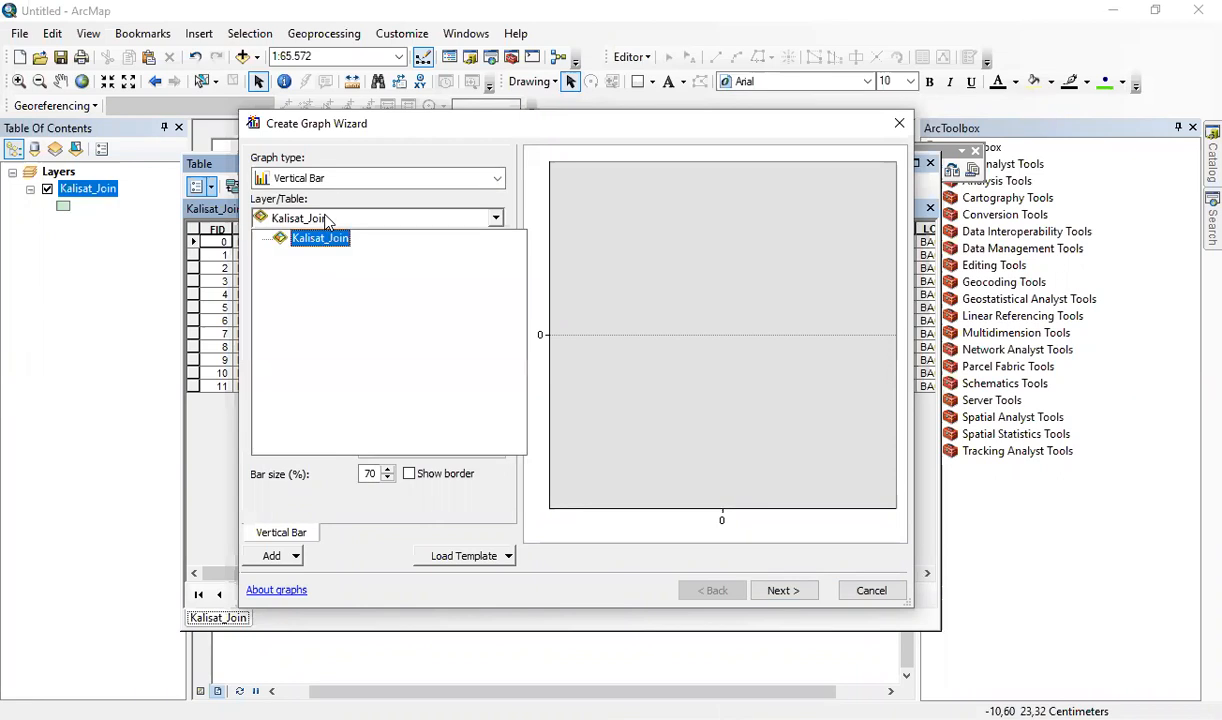
pyautogui.click(314, 214)
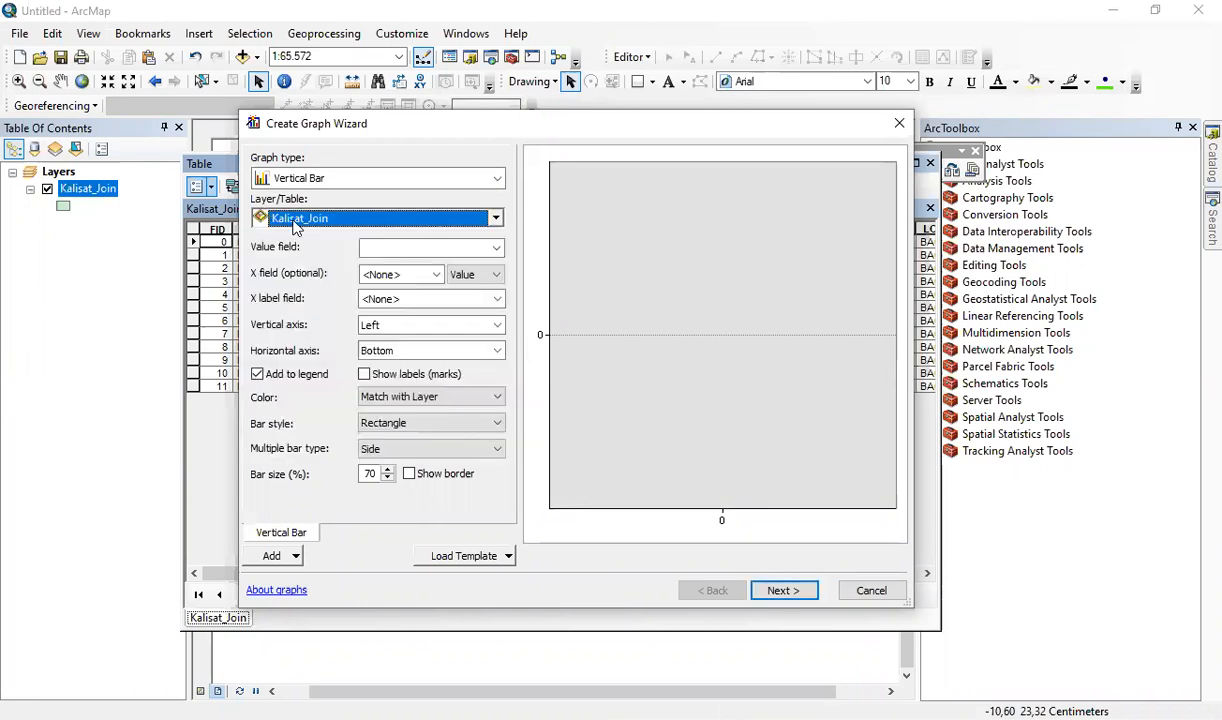
pyautogui.click(293, 224)
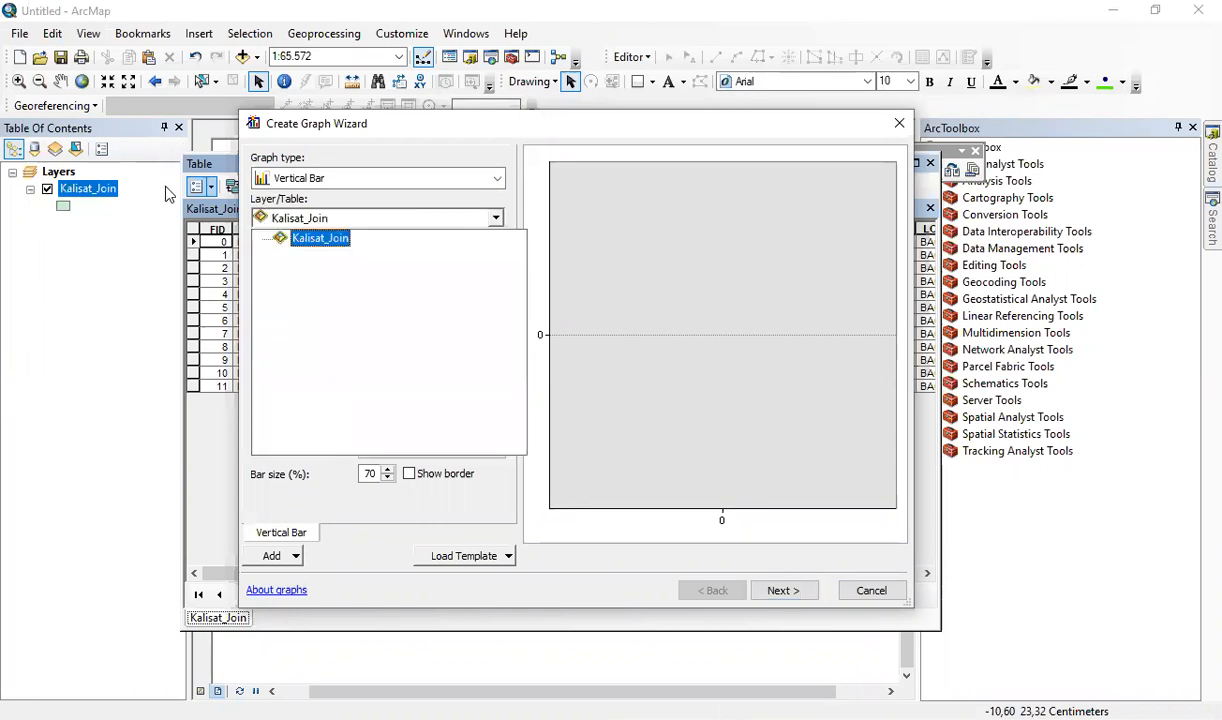
pyautogui.click(366, 216)
pyautogui.click(296, 220)
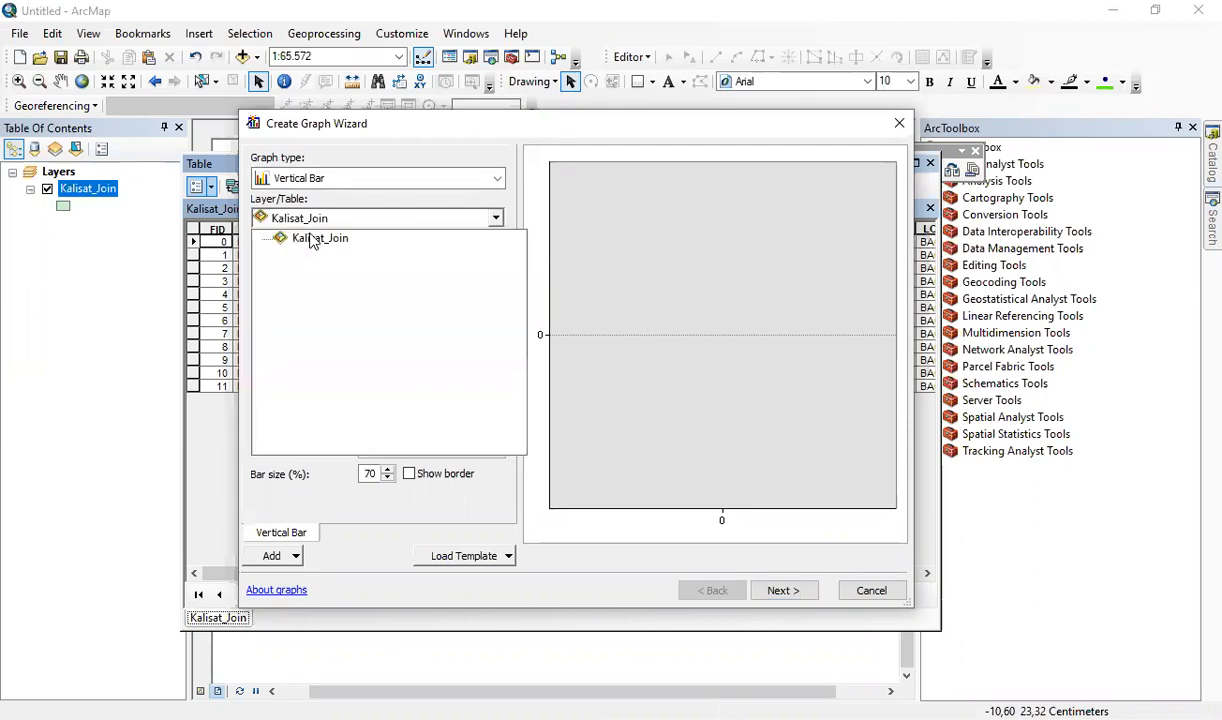
pyautogui.click(318, 240)
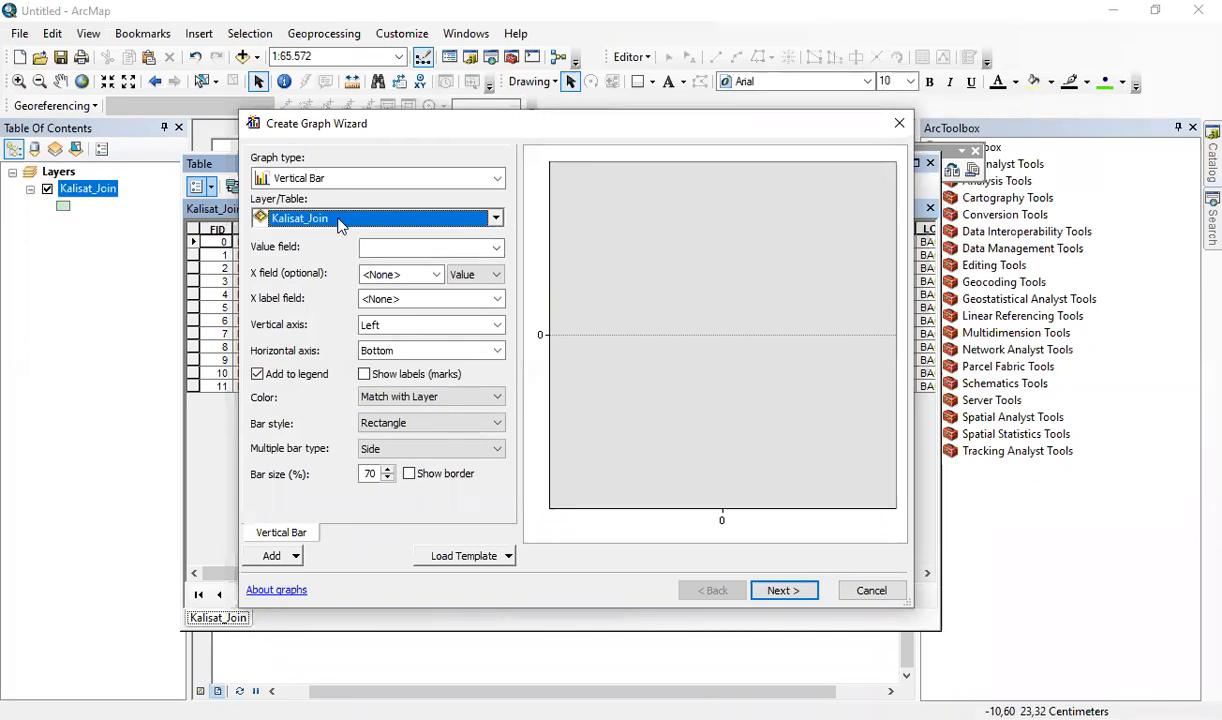
# Step: Set the value field of the vertical bar graph to SDN
pyautogui.click(409, 255)
pyautogui.moveTo(497, 298); pyautogui.dragTo(497, 330)
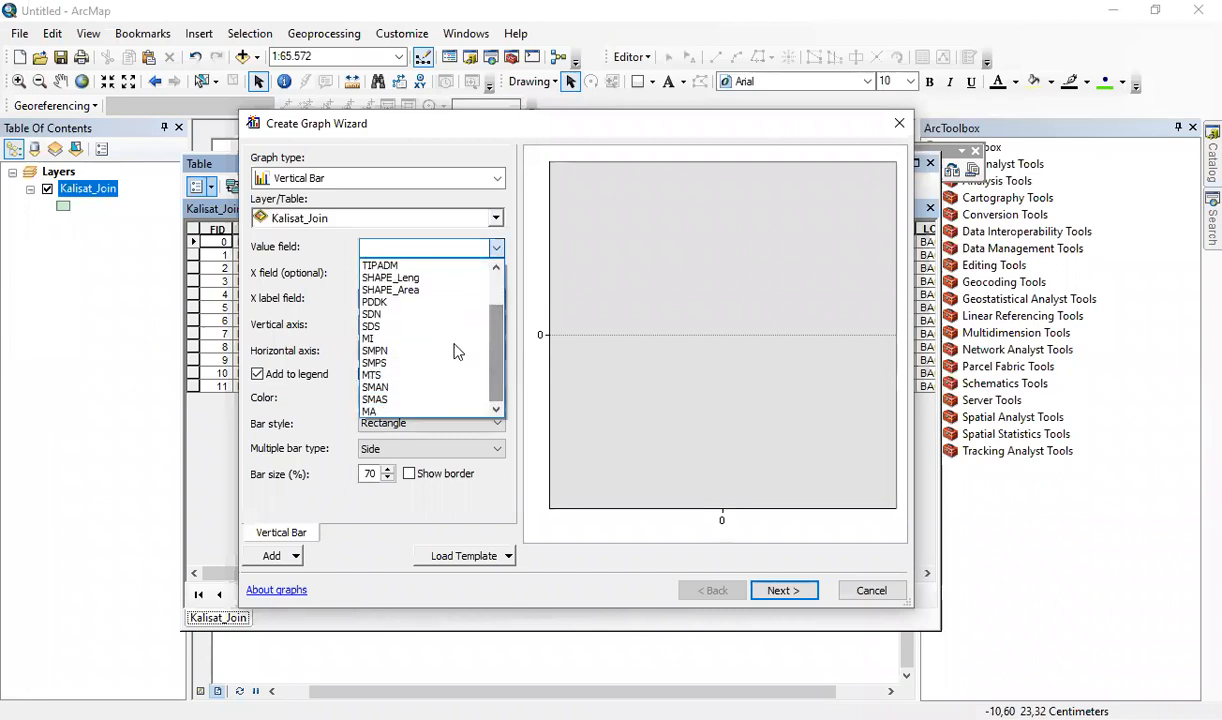
pyautogui.click(376, 315)
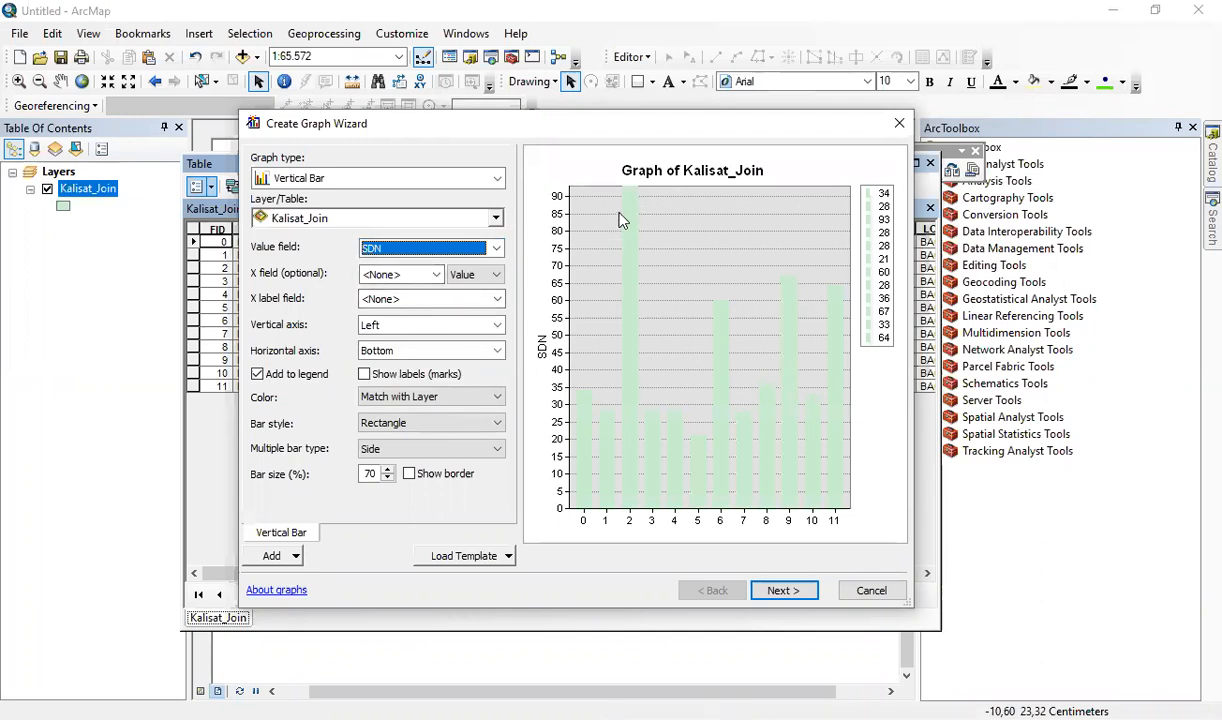
pyautogui.click(395, 278)
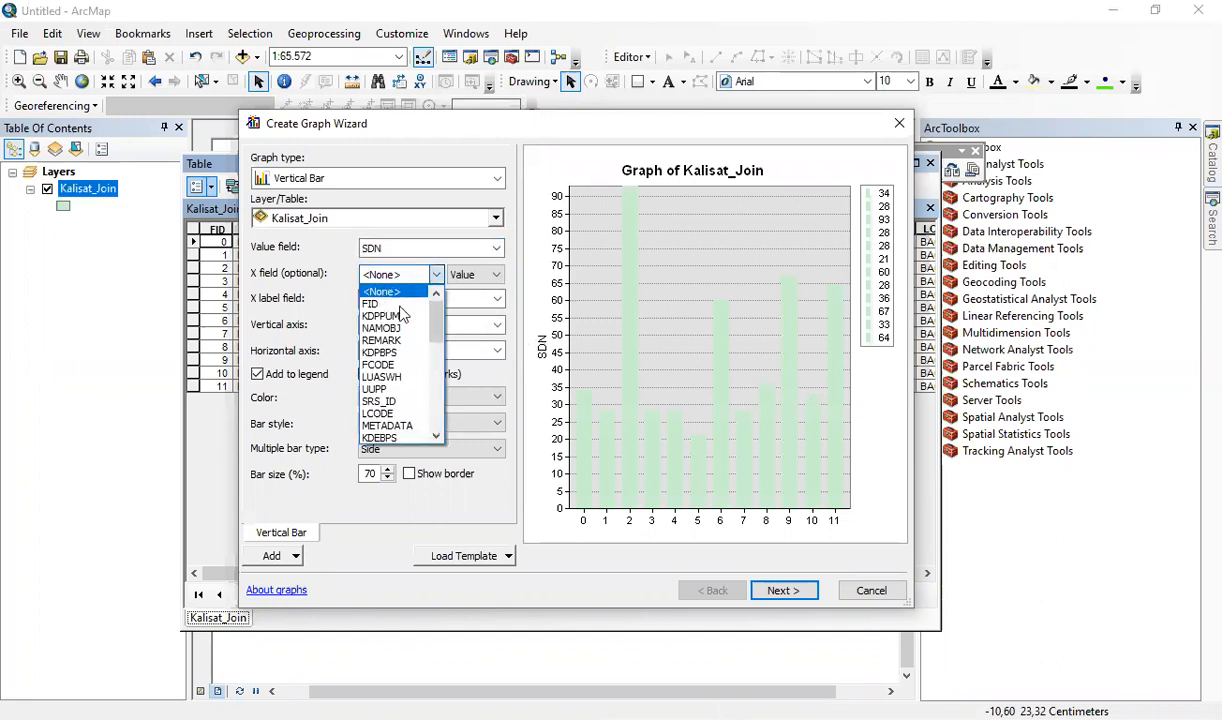
pyautogui.moveTo(433, 318); pyautogui.dragTo(358, 303)
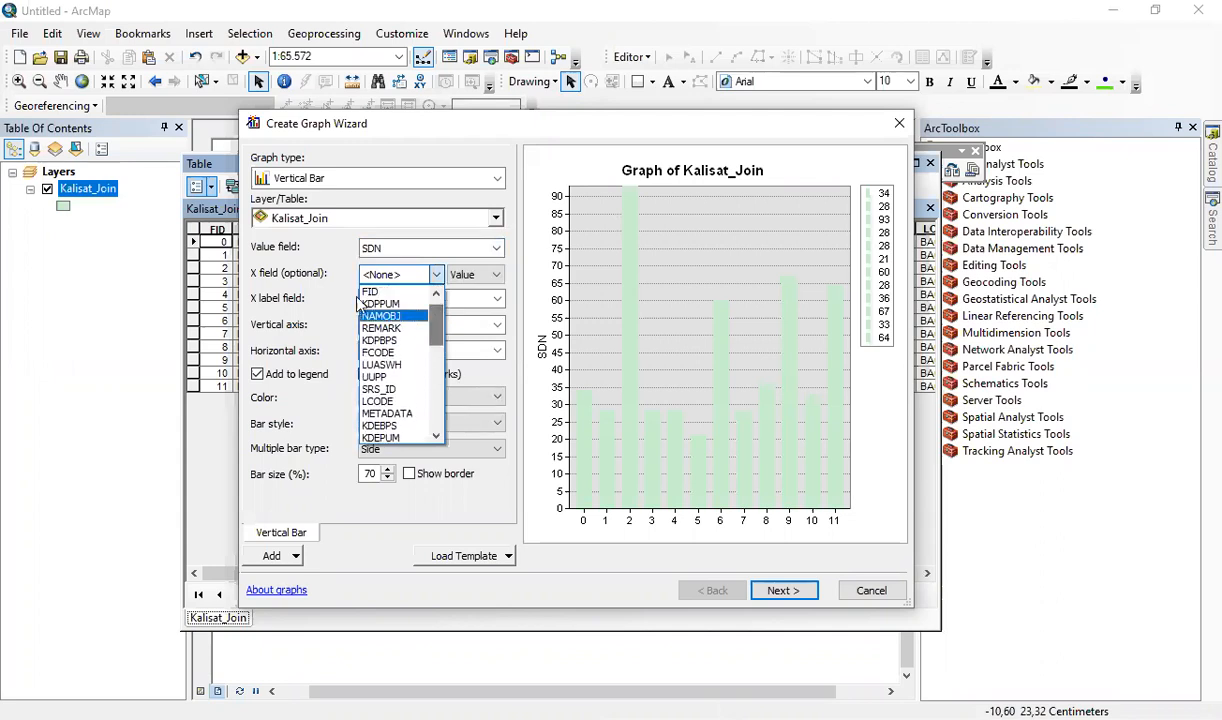
pyautogui.click(292, 266)
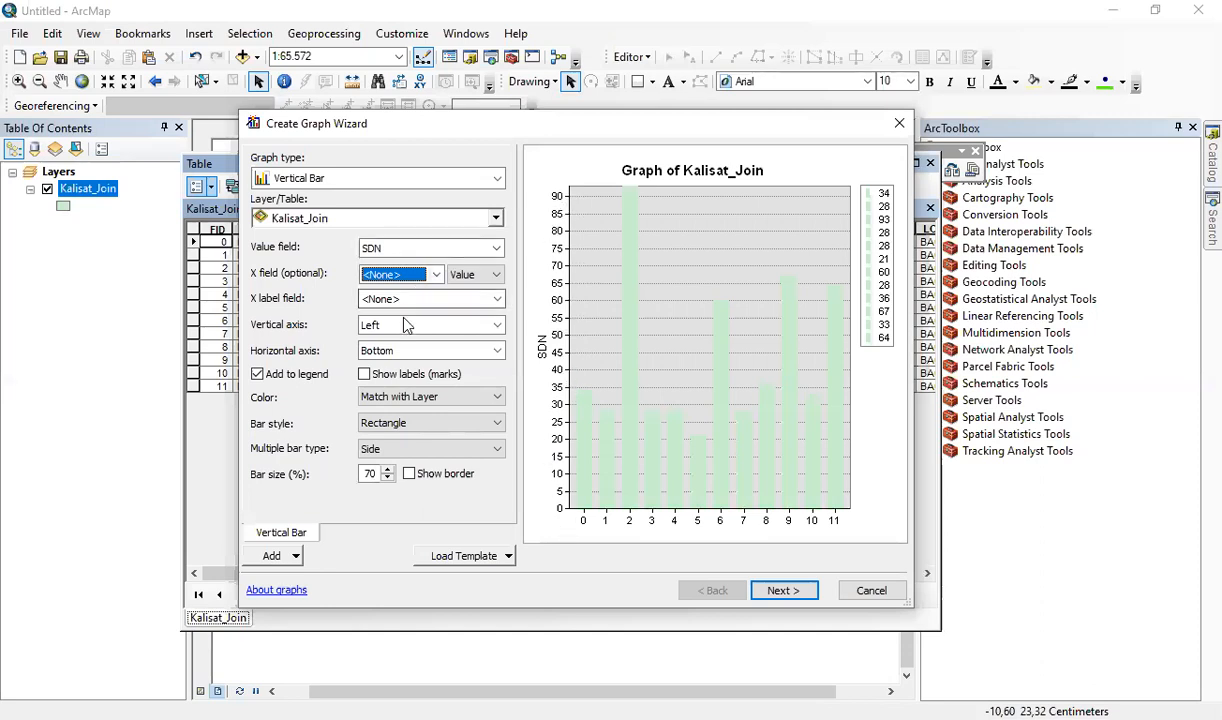
pyautogui.click(405, 324)
pyautogui.click(405, 326)
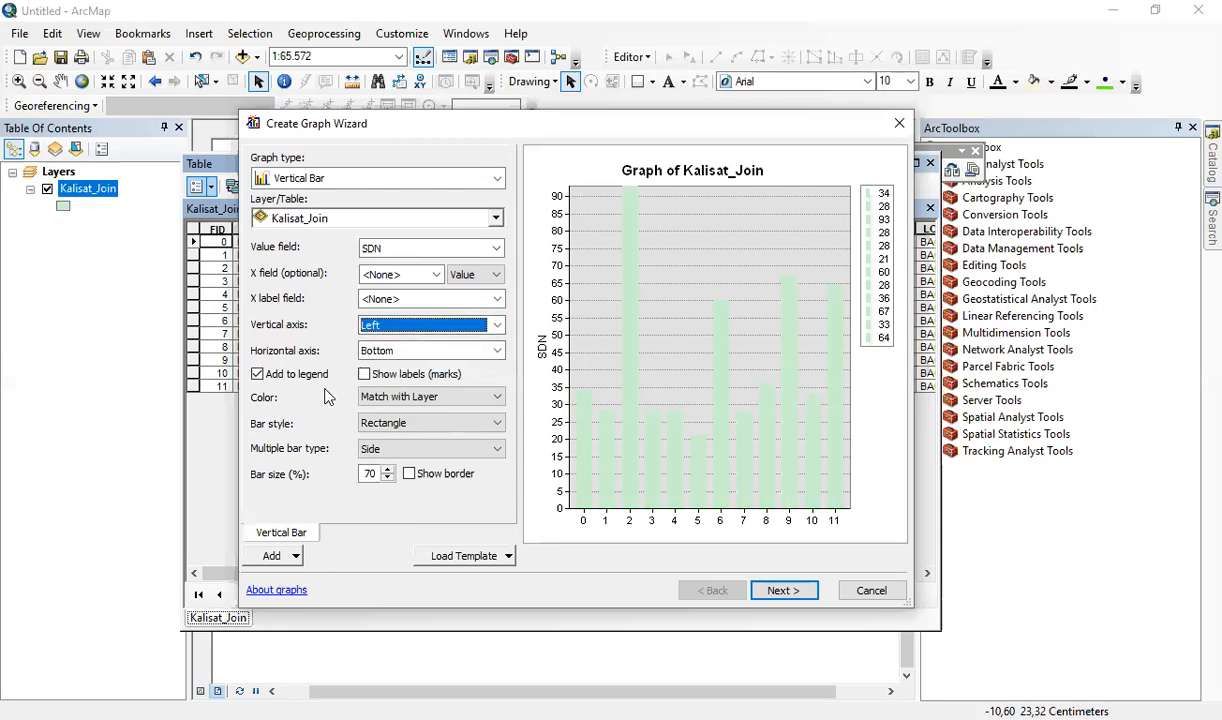
# Step: Set the optional X field of the vertical bar graph to NAMOBJ
pyautogui.click(395, 275)
pyautogui.click(395, 277)
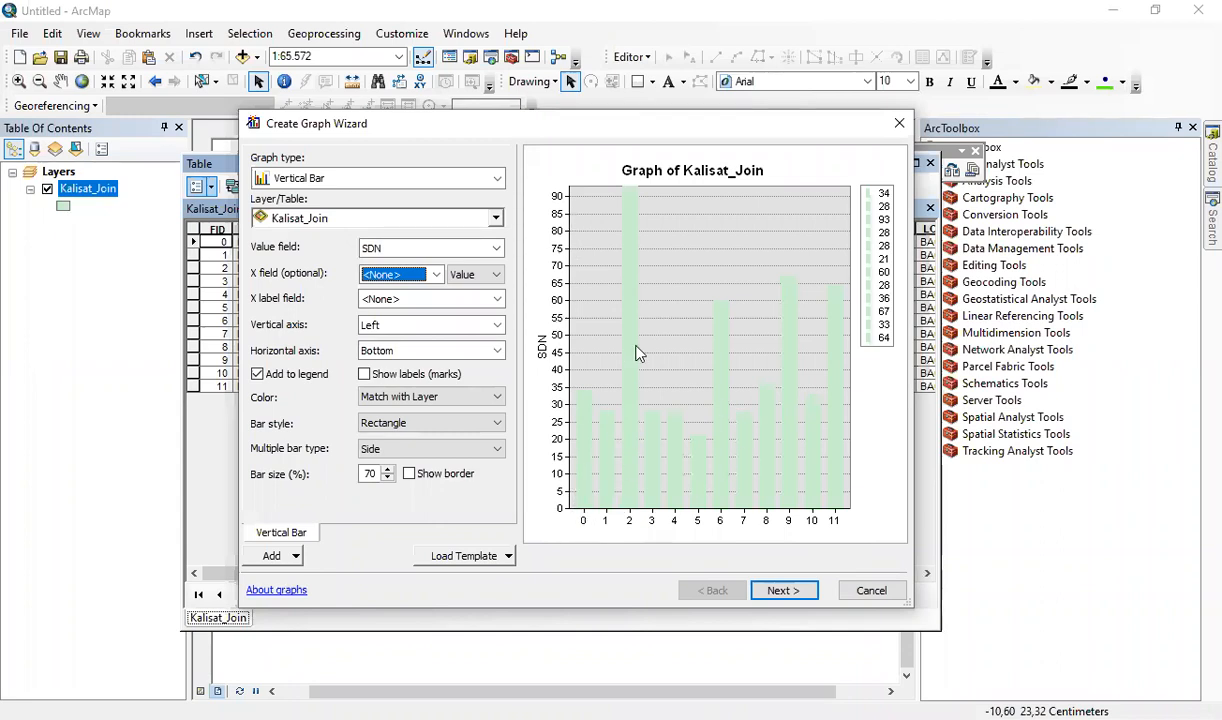
pyautogui.click(435, 275)
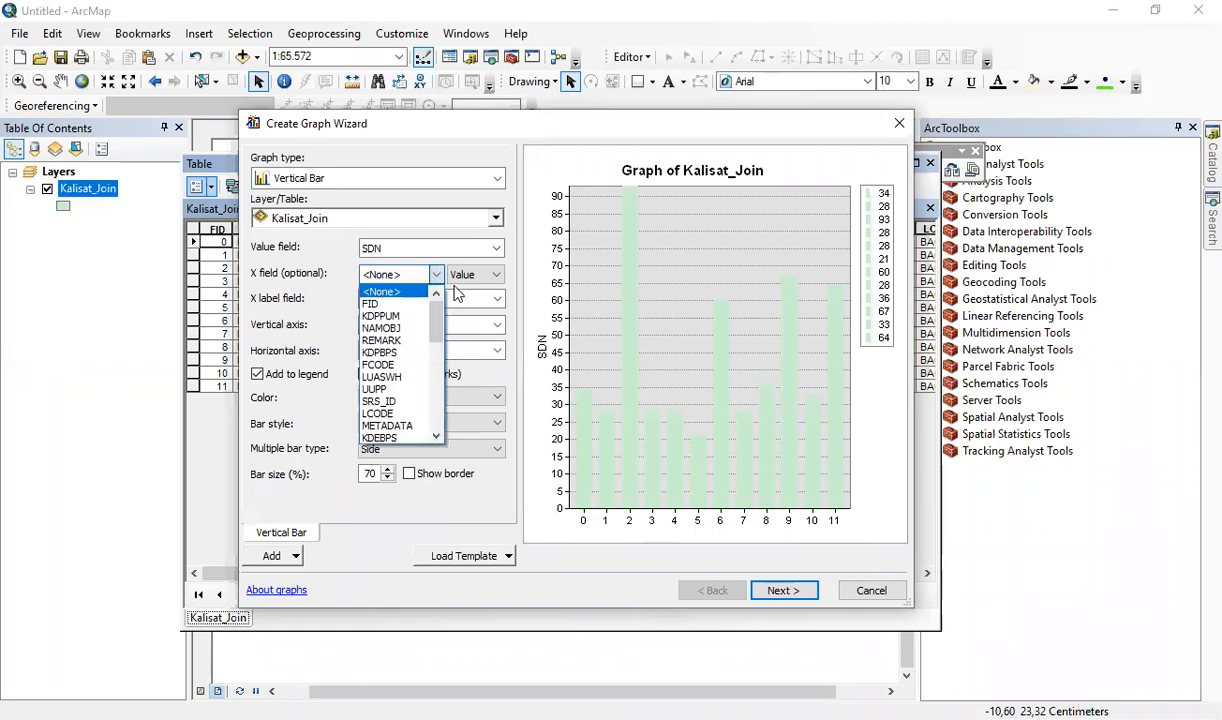
pyautogui.click(378, 329)
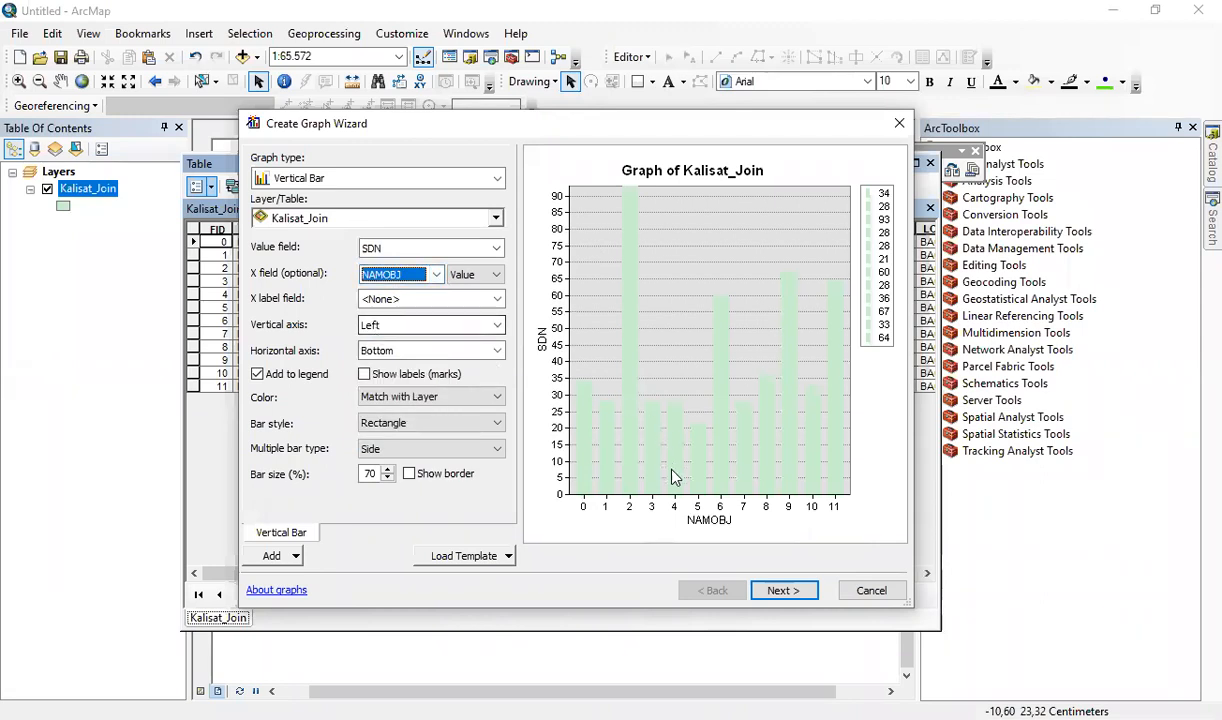
# Step: Try ascending order for the graph's X field values, and settle on Descending
pyautogui.click(719, 521)
pyautogui.click(462, 274)
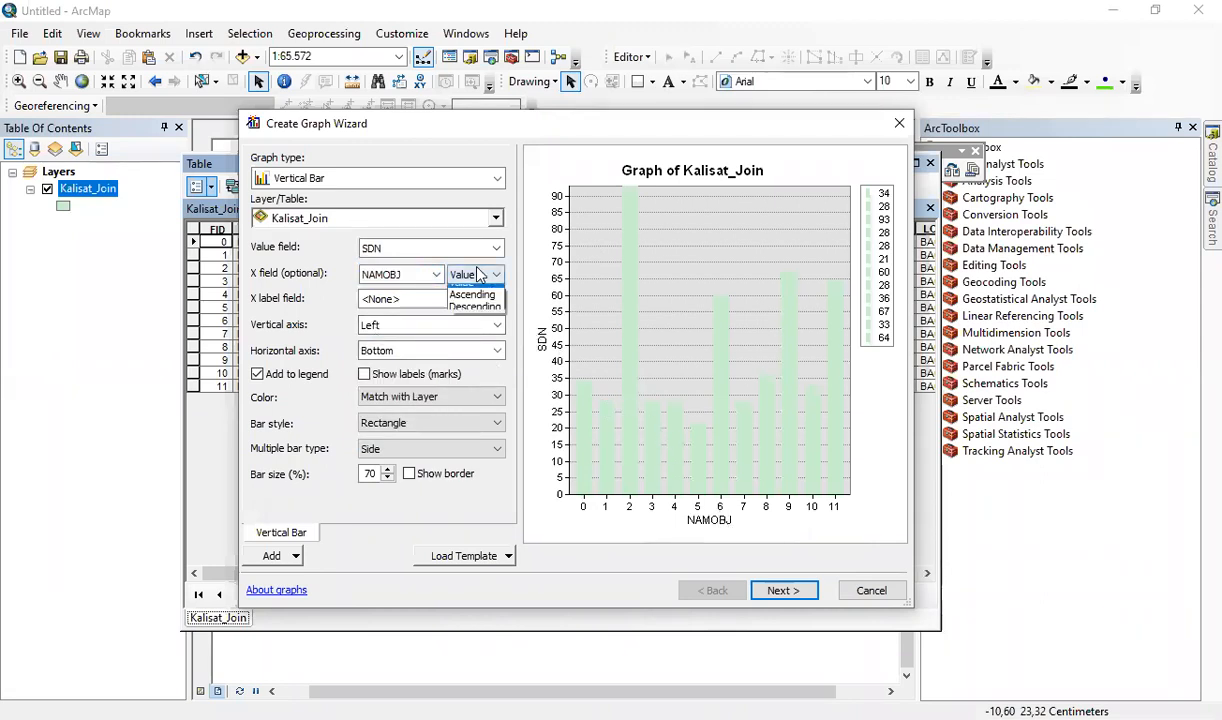
pyautogui.click(462, 286)
pyautogui.click(470, 274)
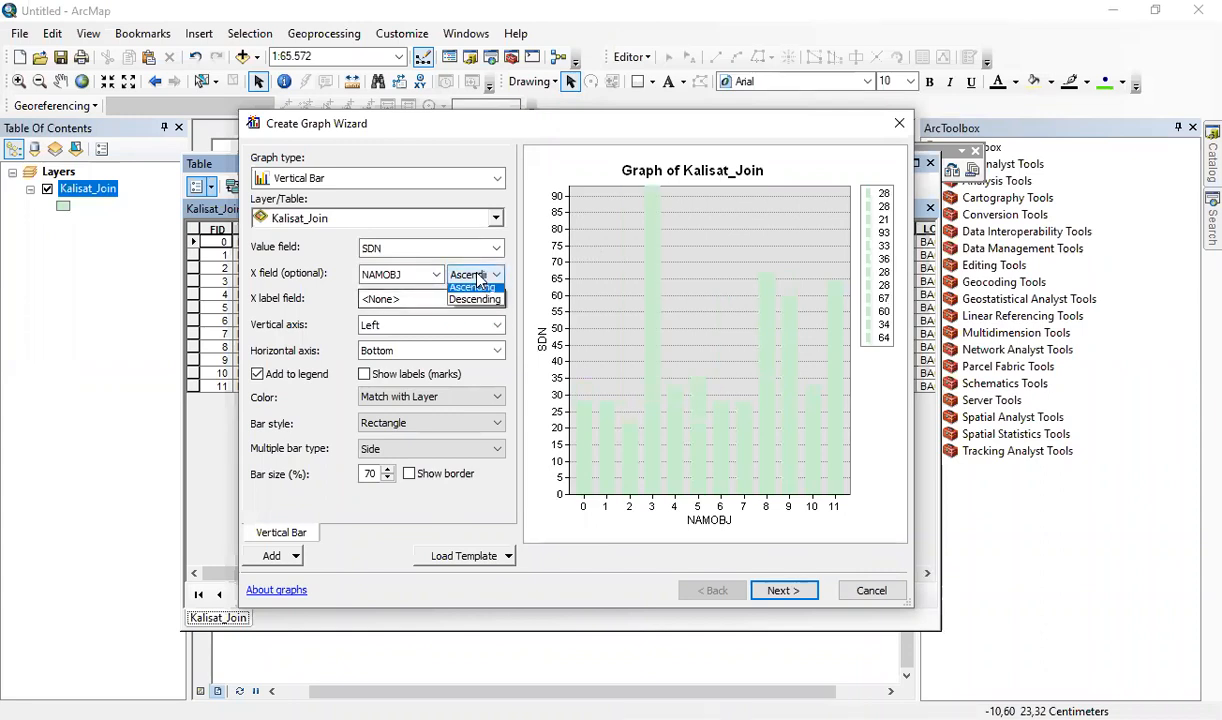
pyautogui.click(470, 311)
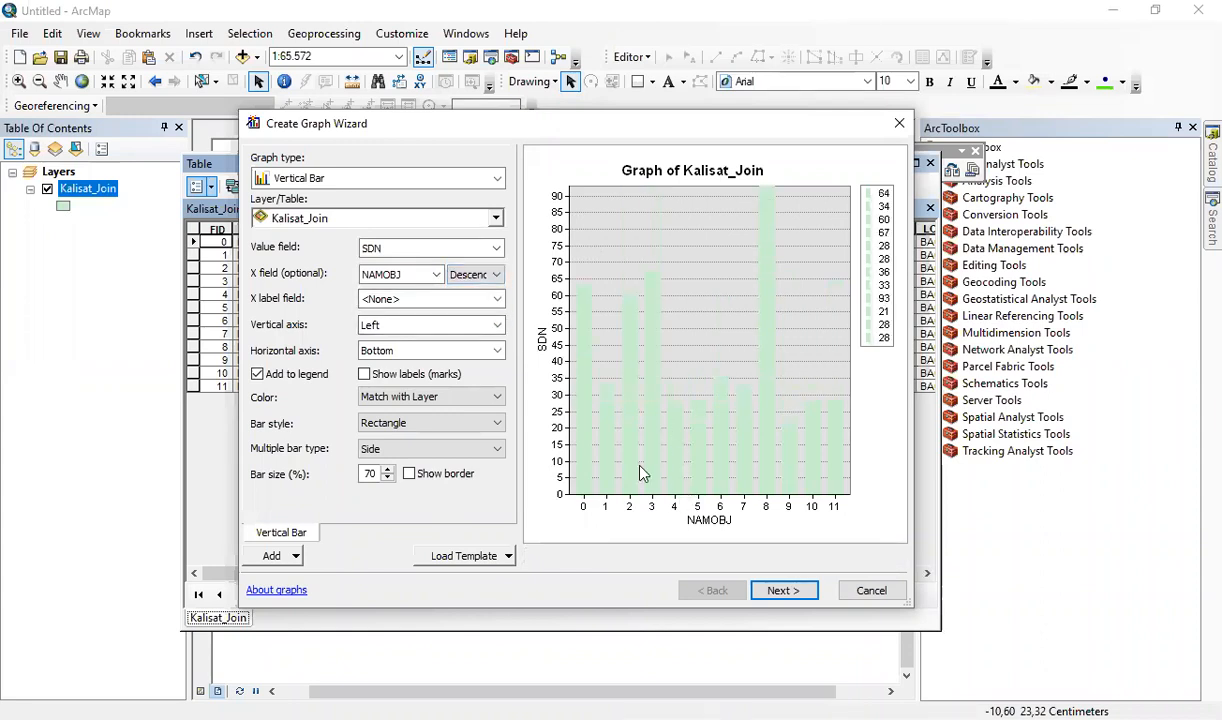
# Step: Change the optional X field of the vertical bar graph to NAMOBJ_1
pyautogui.click(400, 274)
pyautogui.moveTo(437, 322); pyautogui.dragTo(437, 428)
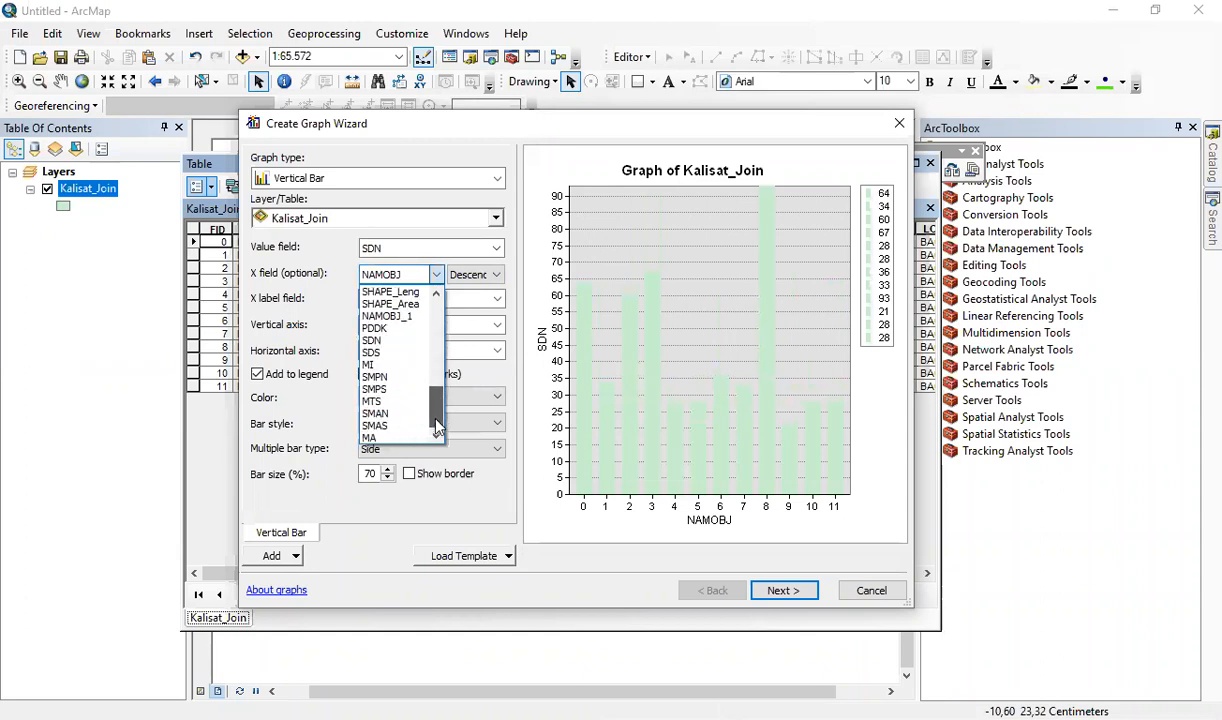
pyautogui.click(386, 316)
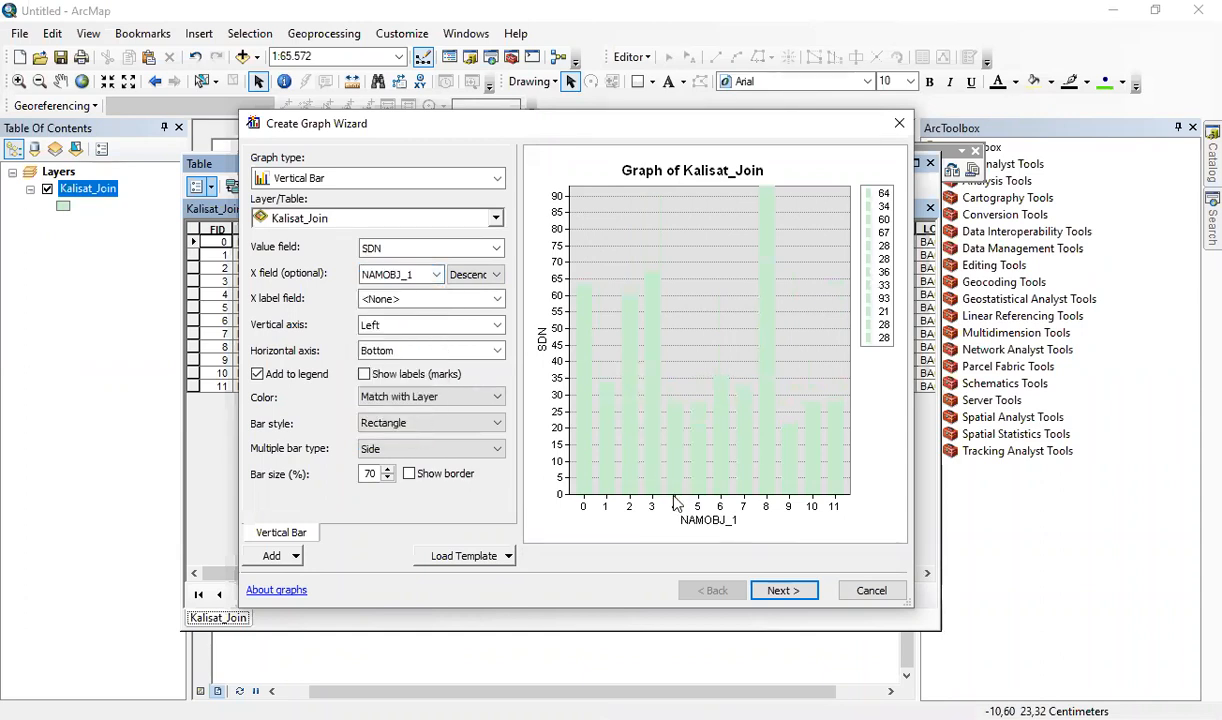
# Step: Set the X label field of the vertical bar graph to NAMOBJ
pyautogui.click(419, 300)
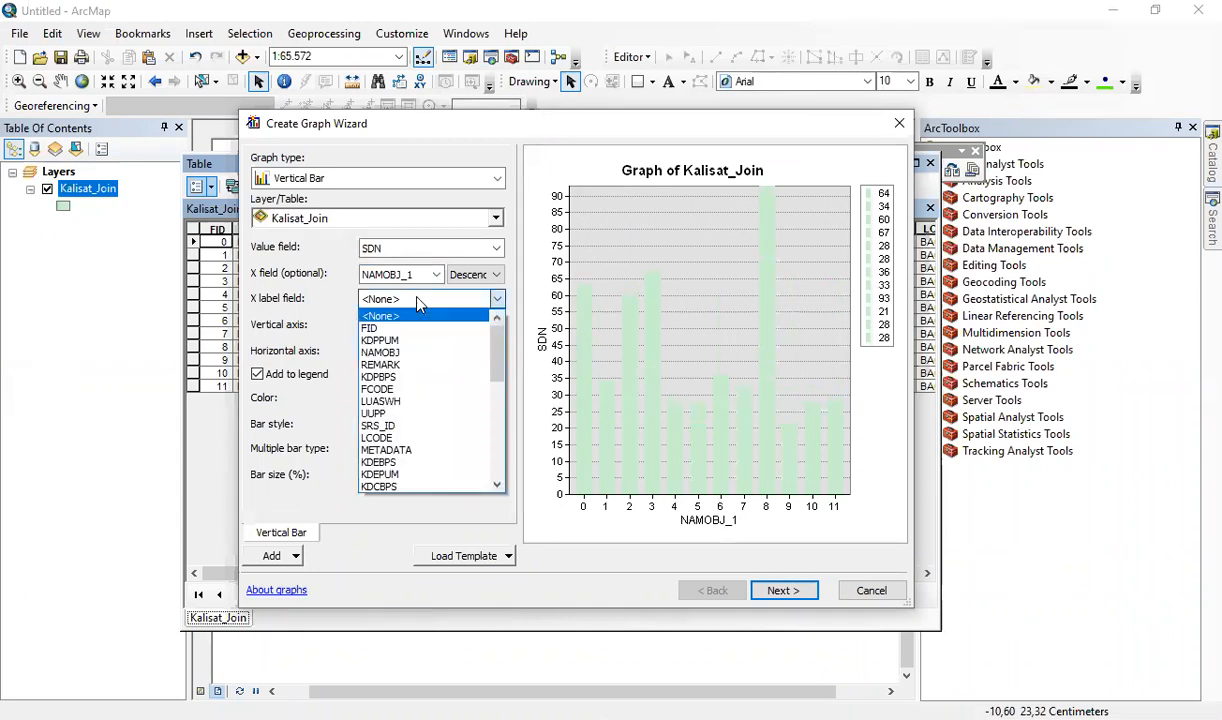
pyautogui.click(390, 358)
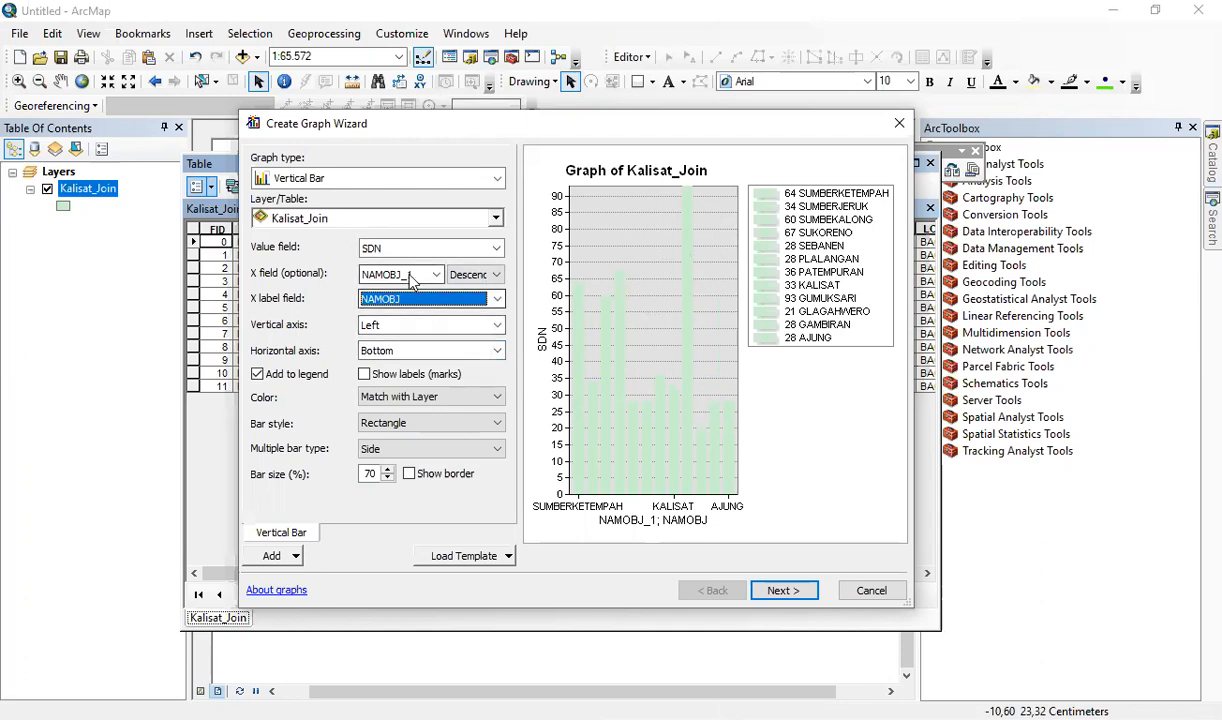
pyautogui.click(392, 300)
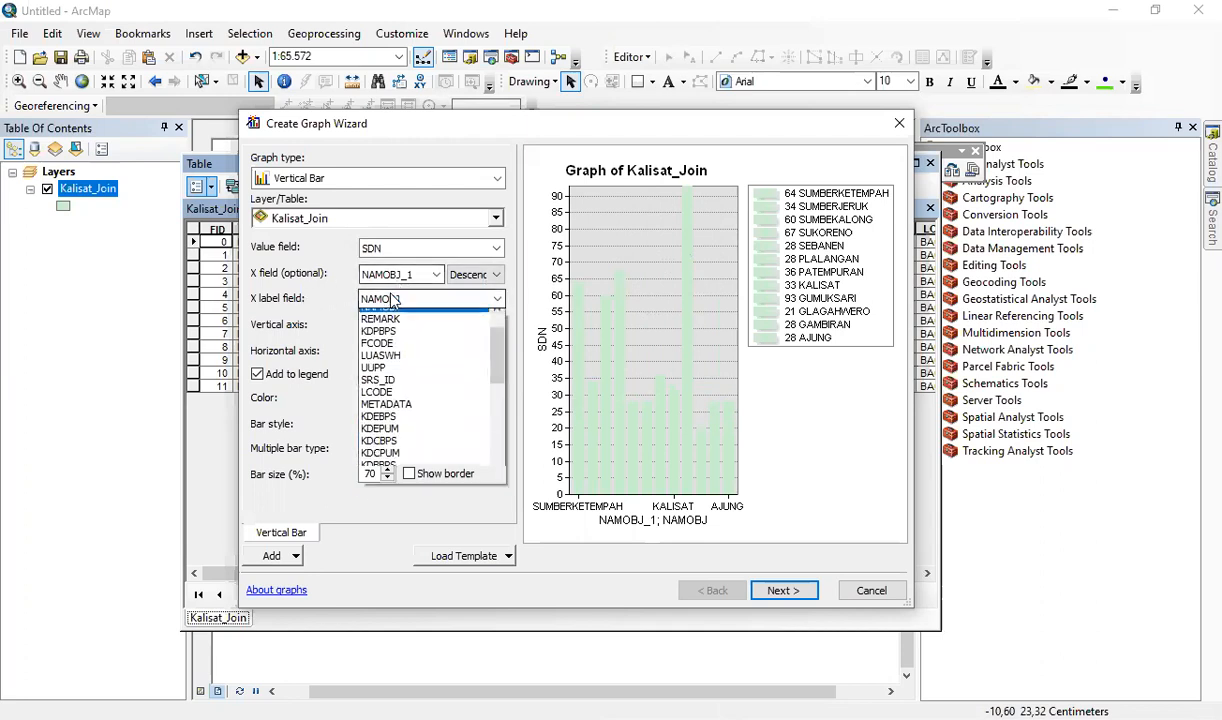
pyautogui.click(384, 313)
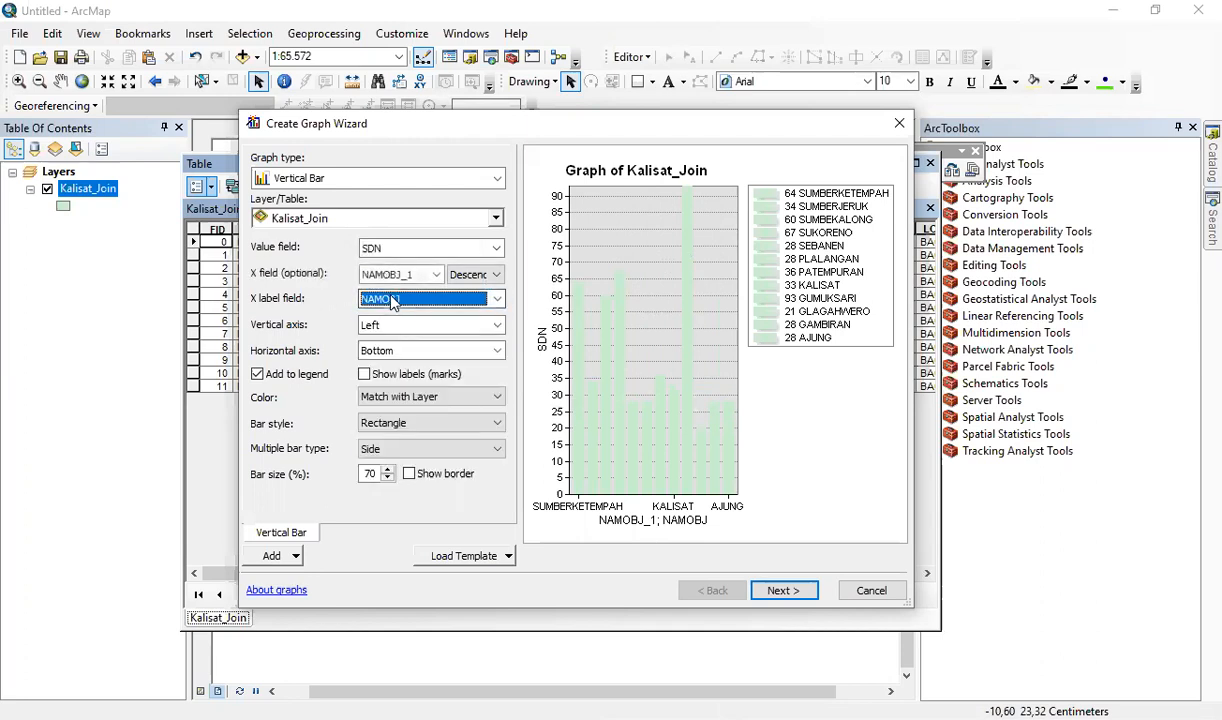
pyautogui.click(385, 300)
pyautogui.click(390, 317)
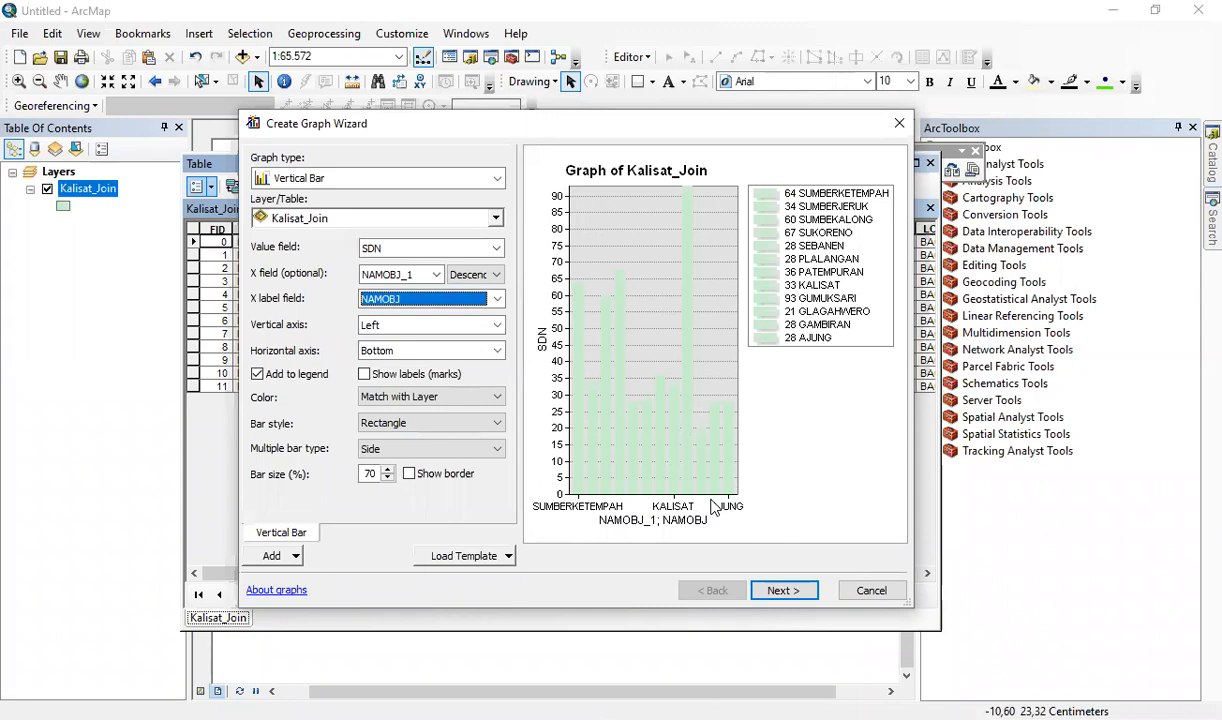
pyautogui.click(499, 304)
pyautogui.click(499, 304)
pyautogui.click(421, 309)
pyautogui.click(421, 306)
pyautogui.click(421, 306)
pyautogui.click(421, 306)
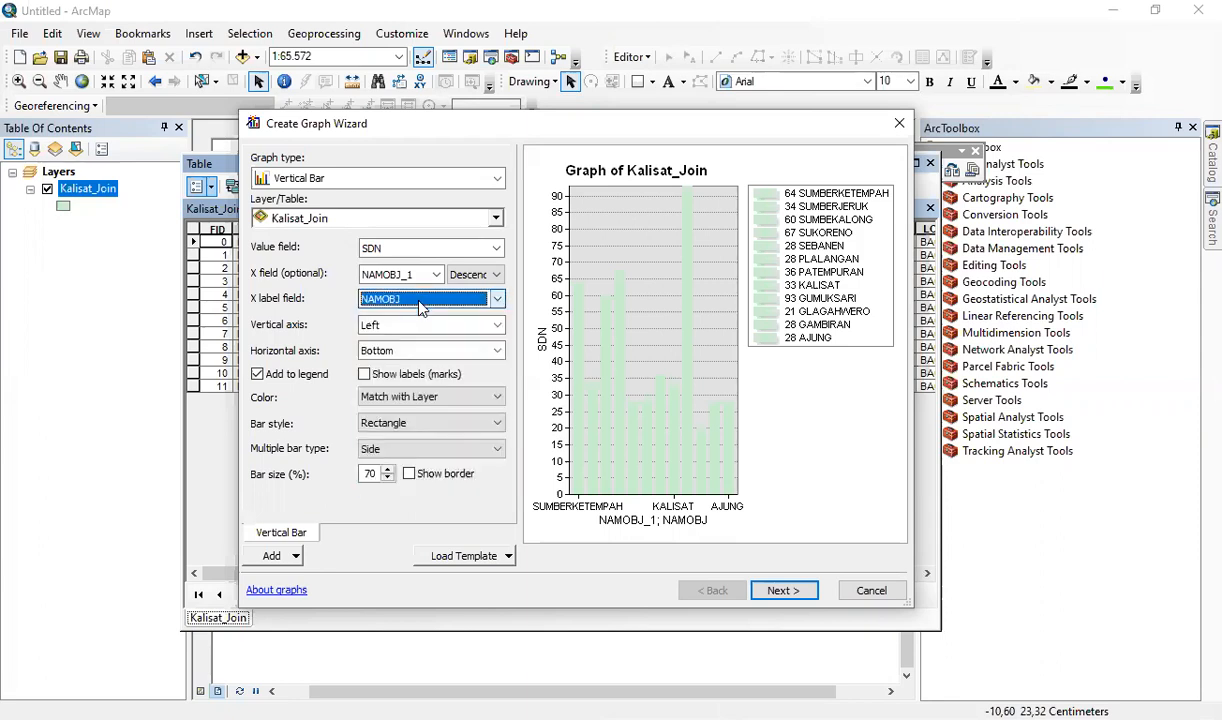
pyautogui.click(436, 303)
pyautogui.click(436, 303)
pyautogui.click(436, 303)
pyautogui.click(436, 303)
pyautogui.click(365, 375)
pyautogui.click(365, 375)
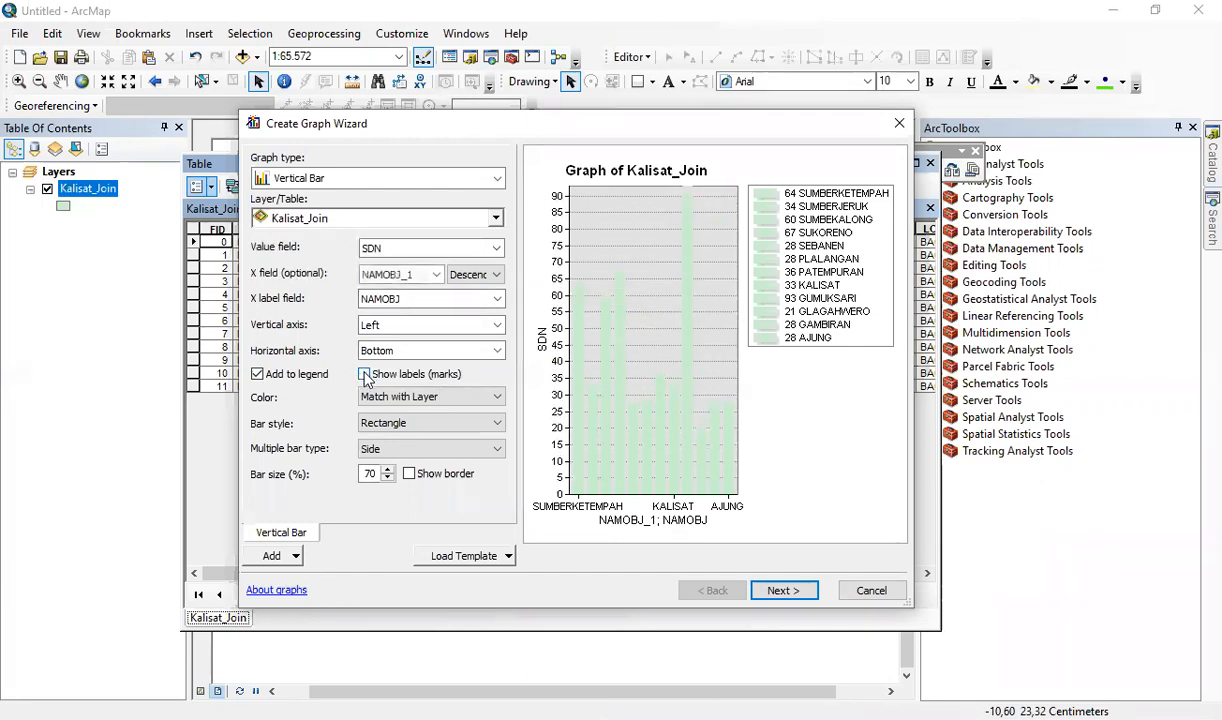
# Step: Try the graph's vertical axis on the Right and set it back to Left
pyautogui.click(369, 328)
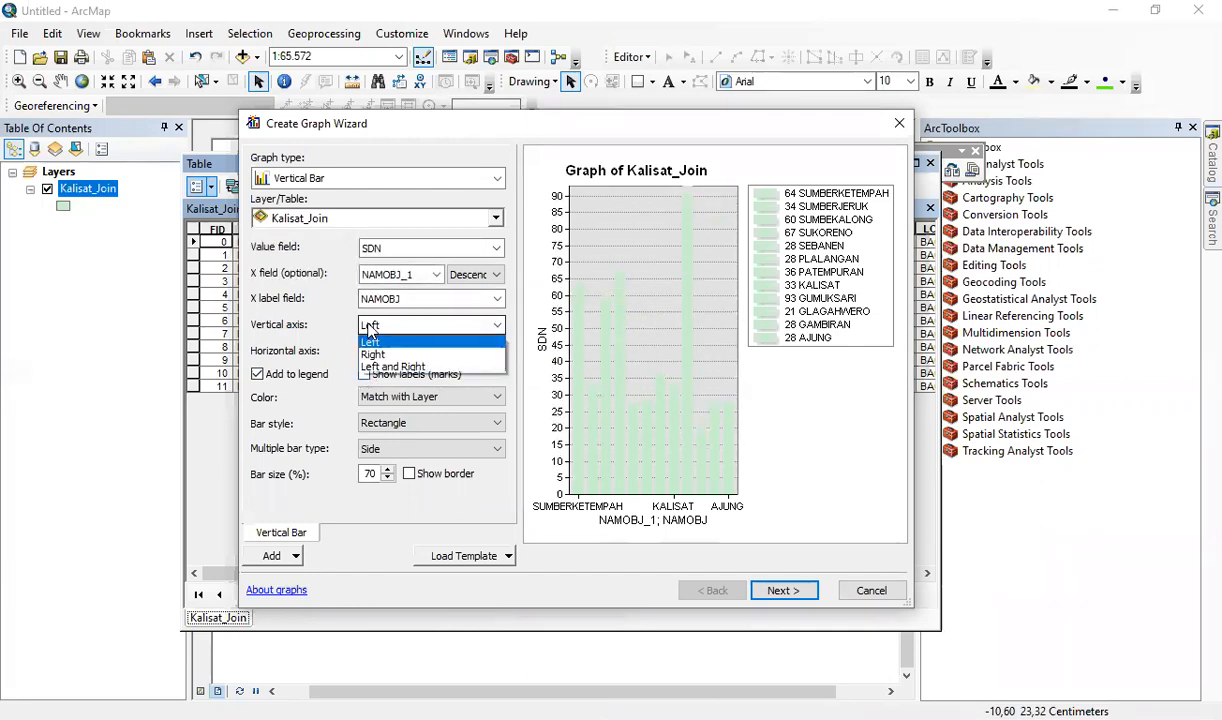
pyautogui.click(369, 328)
pyautogui.click(369, 328)
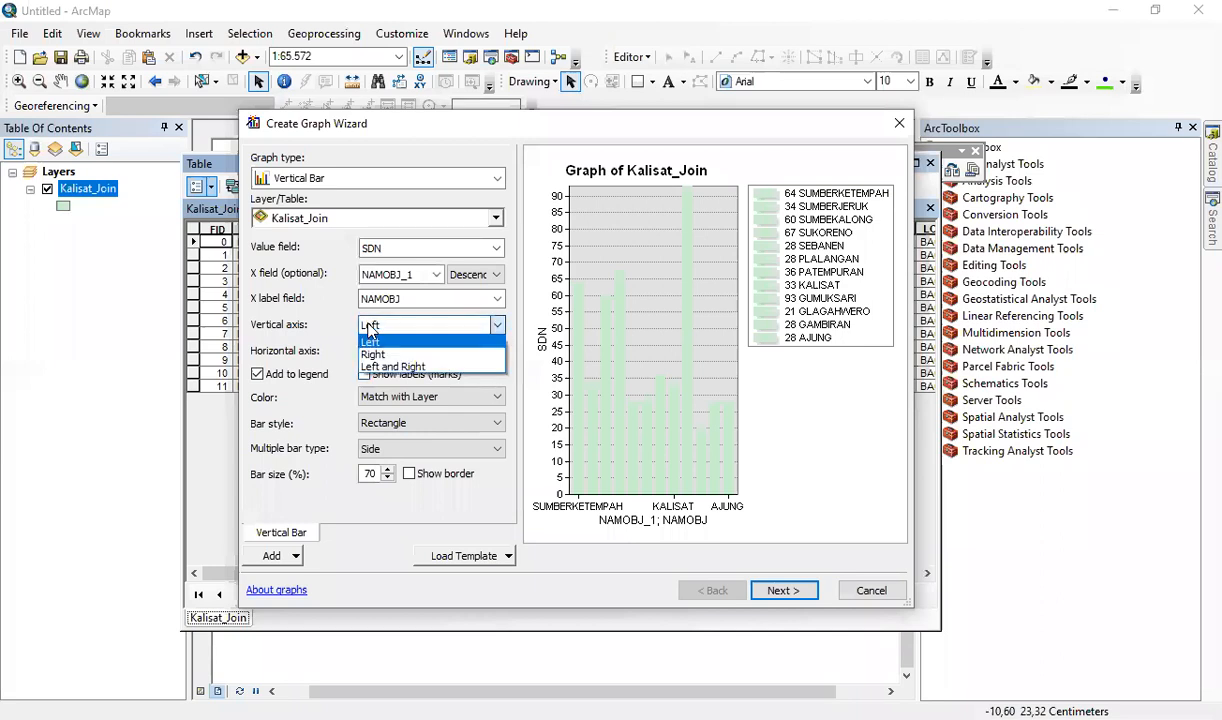
pyautogui.click(372, 352)
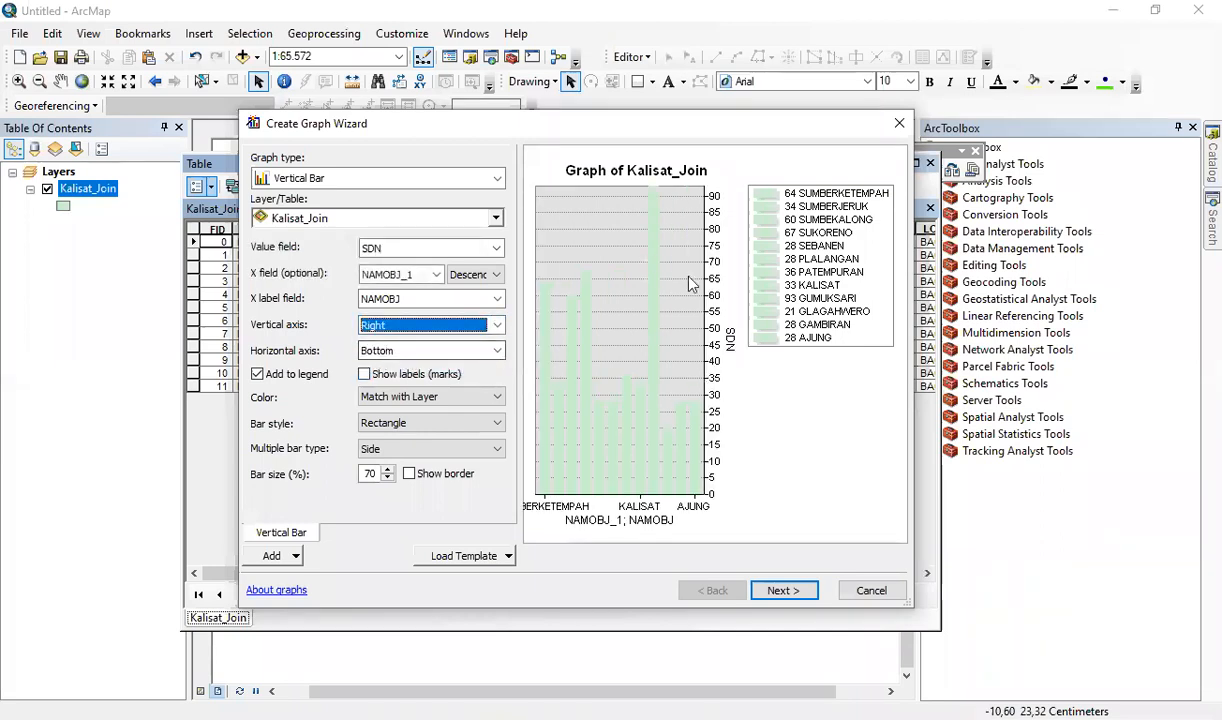
pyautogui.click(387, 326)
pyautogui.click(385, 343)
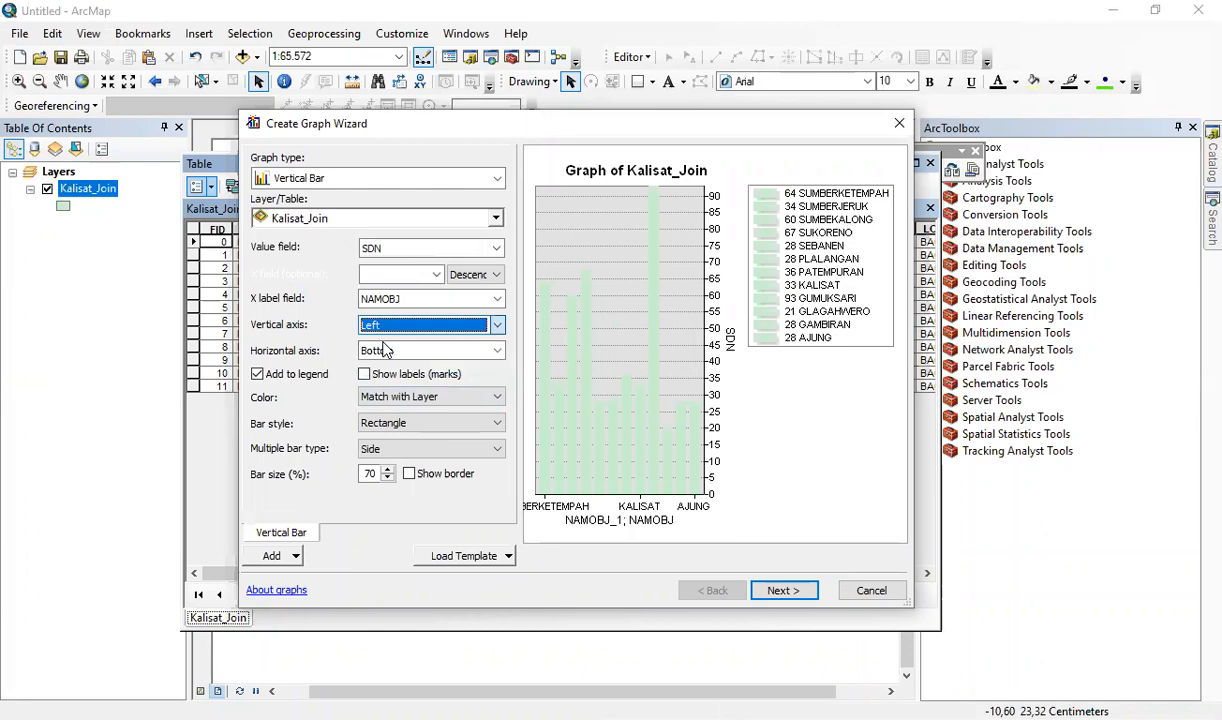
# Step: Try the graph's horizontal axis at the Top and set it back to Bottom
pyautogui.click(385, 352)
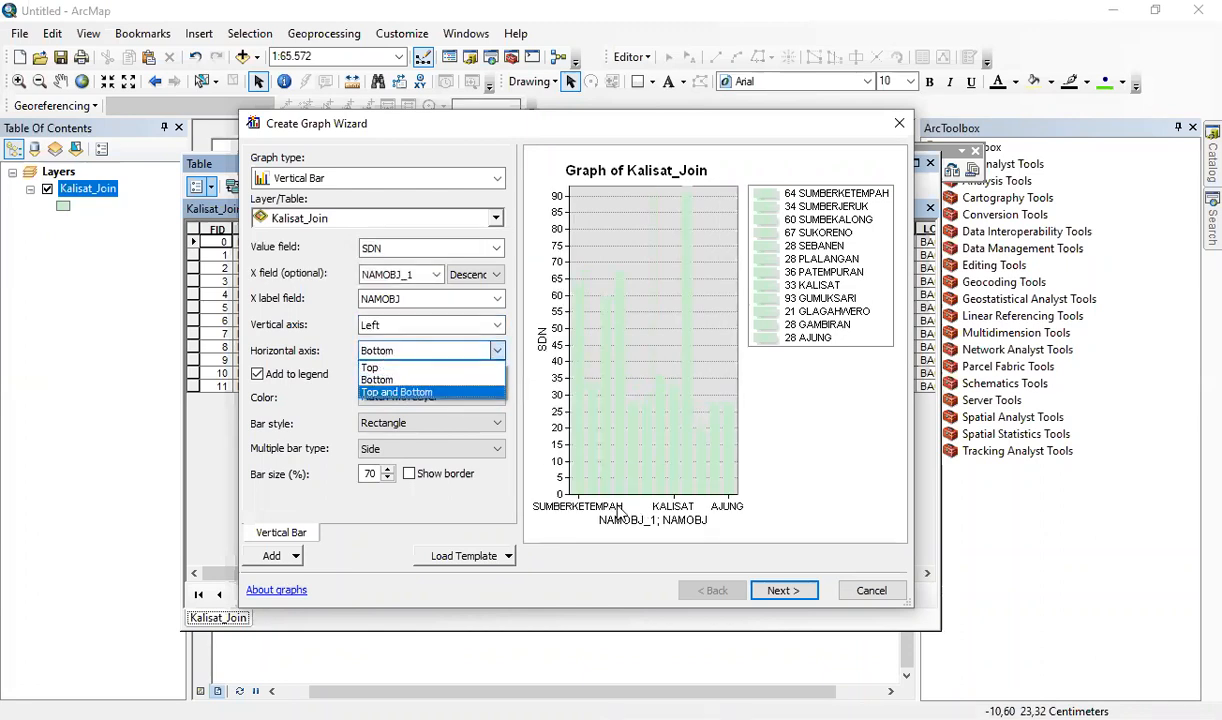
pyautogui.click(383, 368)
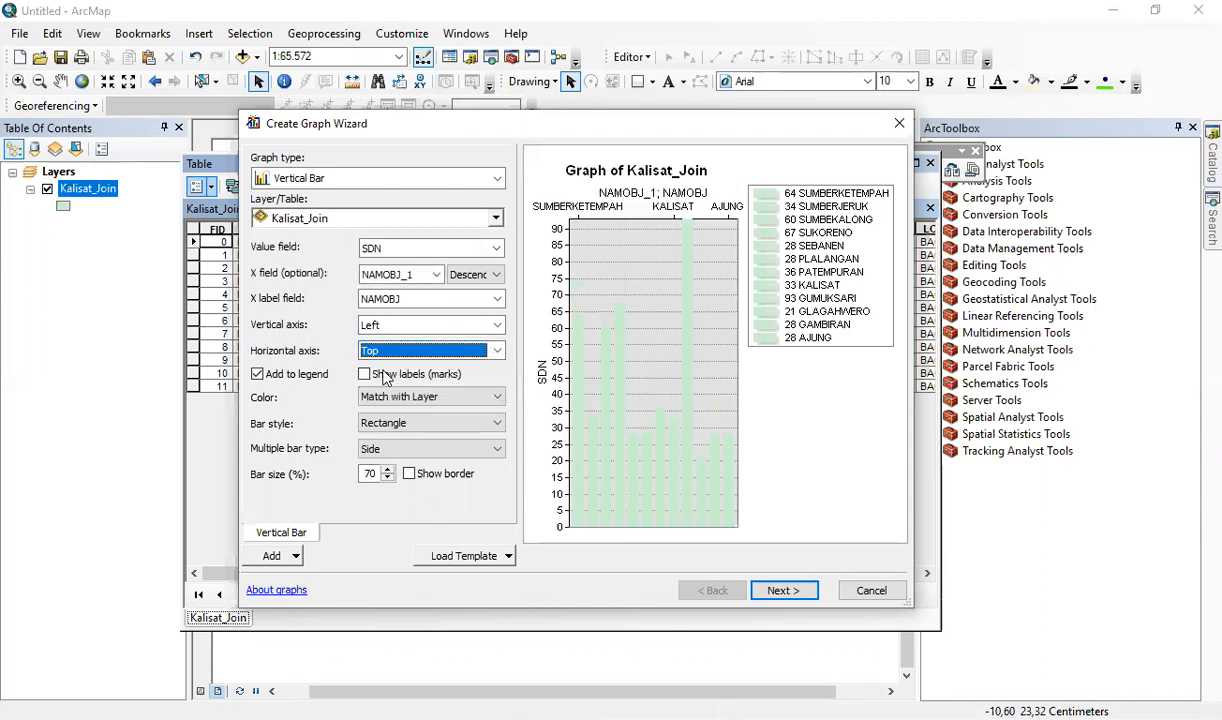
pyautogui.click(388, 352)
pyautogui.click(378, 378)
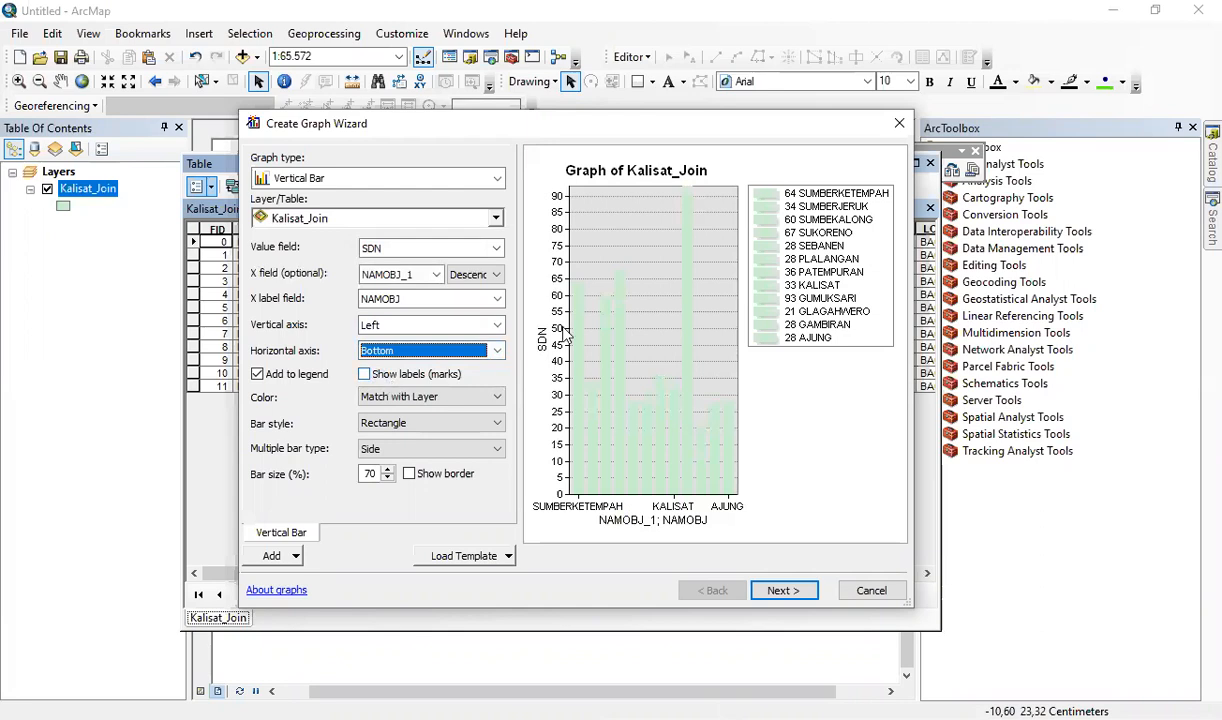
# Step: Preview the graph with labels (marks) shown on the bars and turn them off again
pyautogui.click(364, 373)
pyautogui.click(364, 374)
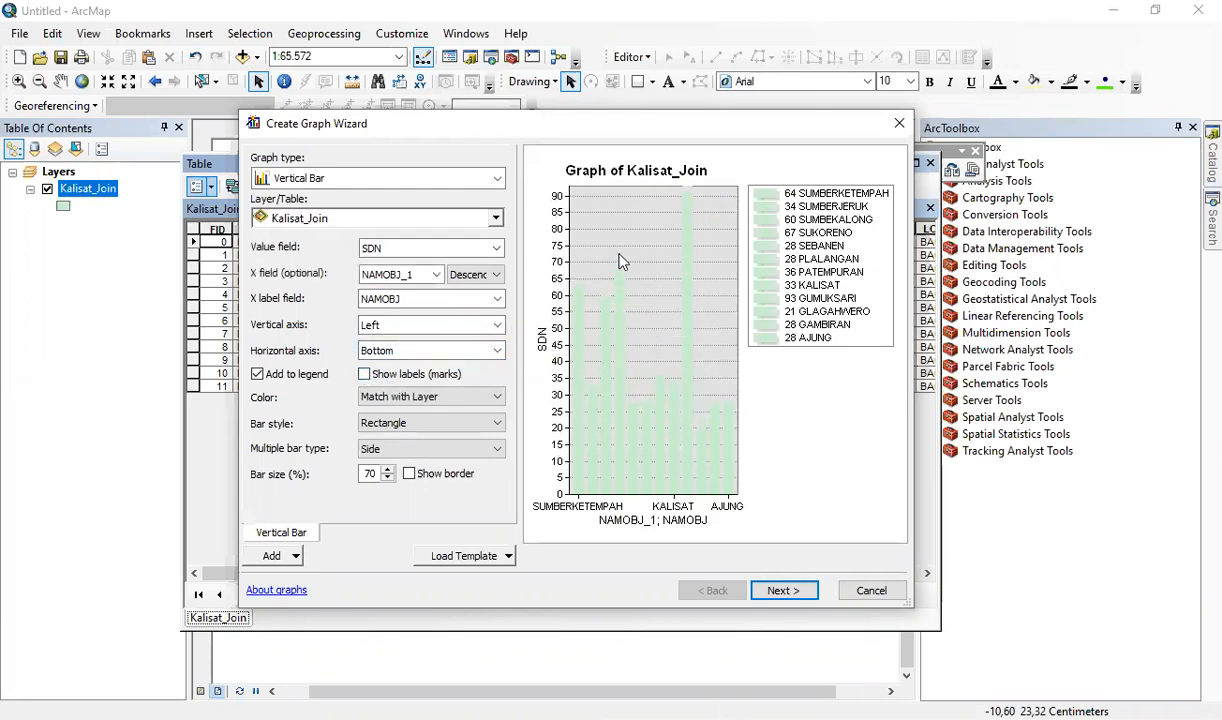
pyautogui.click(364, 374)
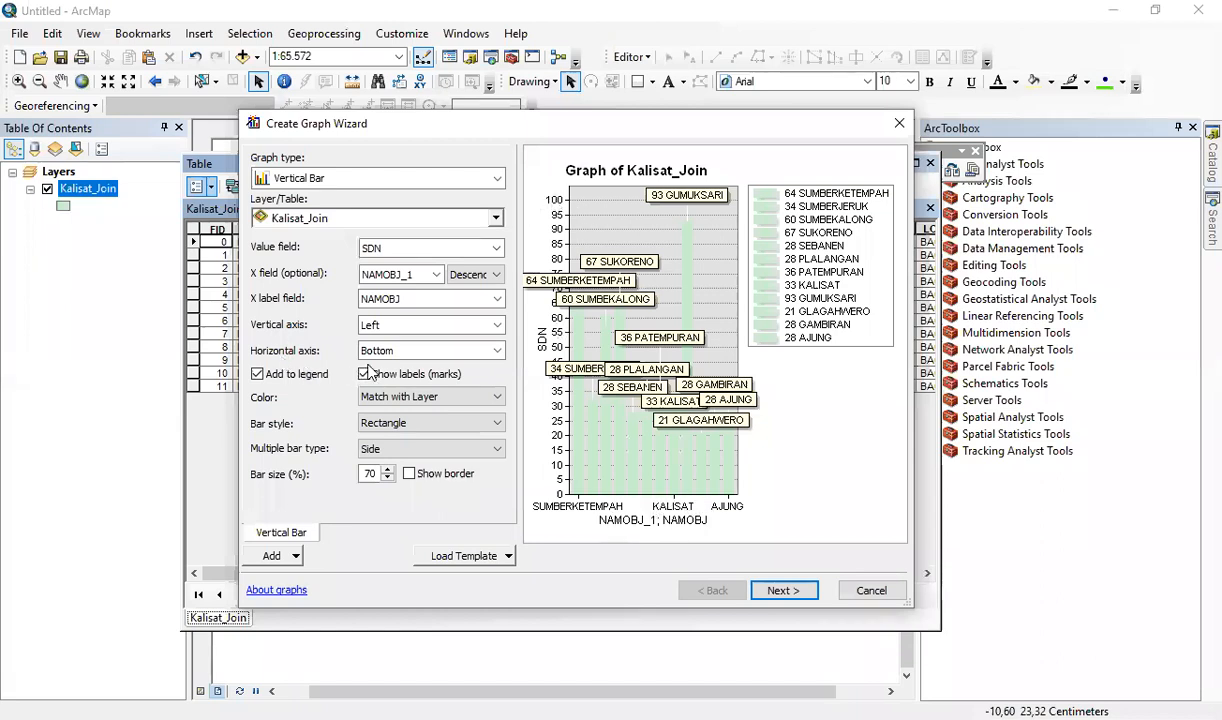
pyautogui.click(363, 374)
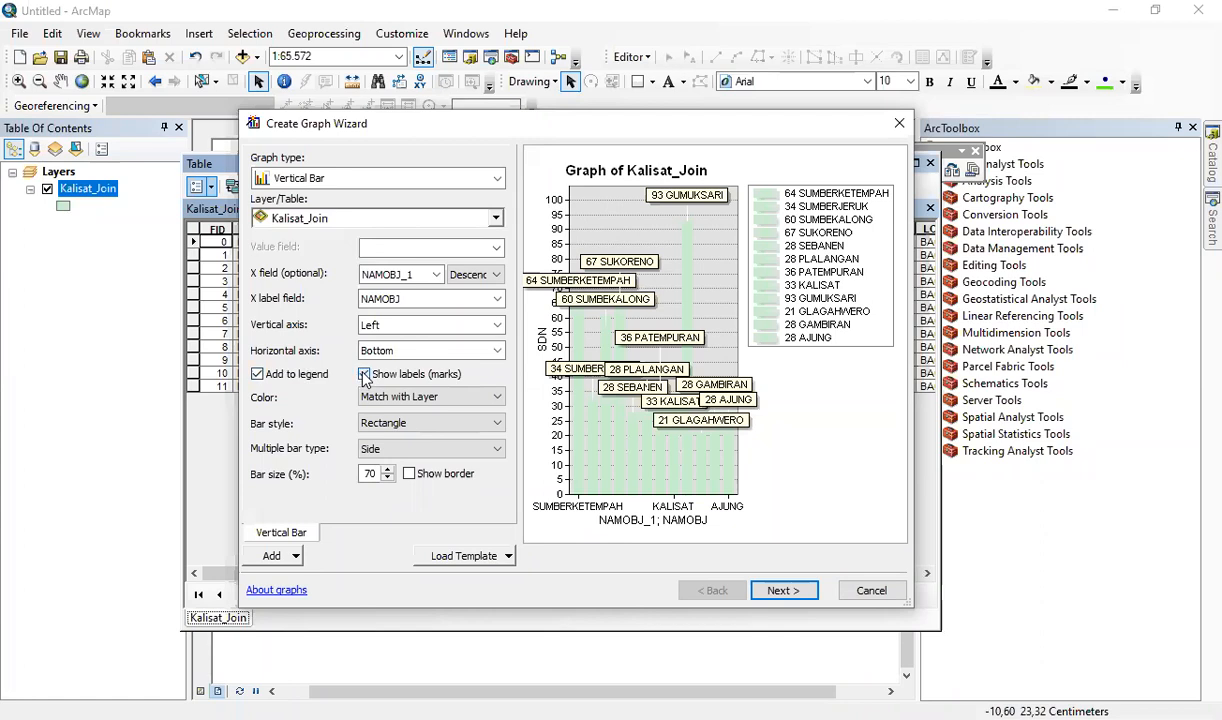
# Step: Try the Palette colouring for the bars and return the colour to Match with Layer
pyautogui.click(430, 397)
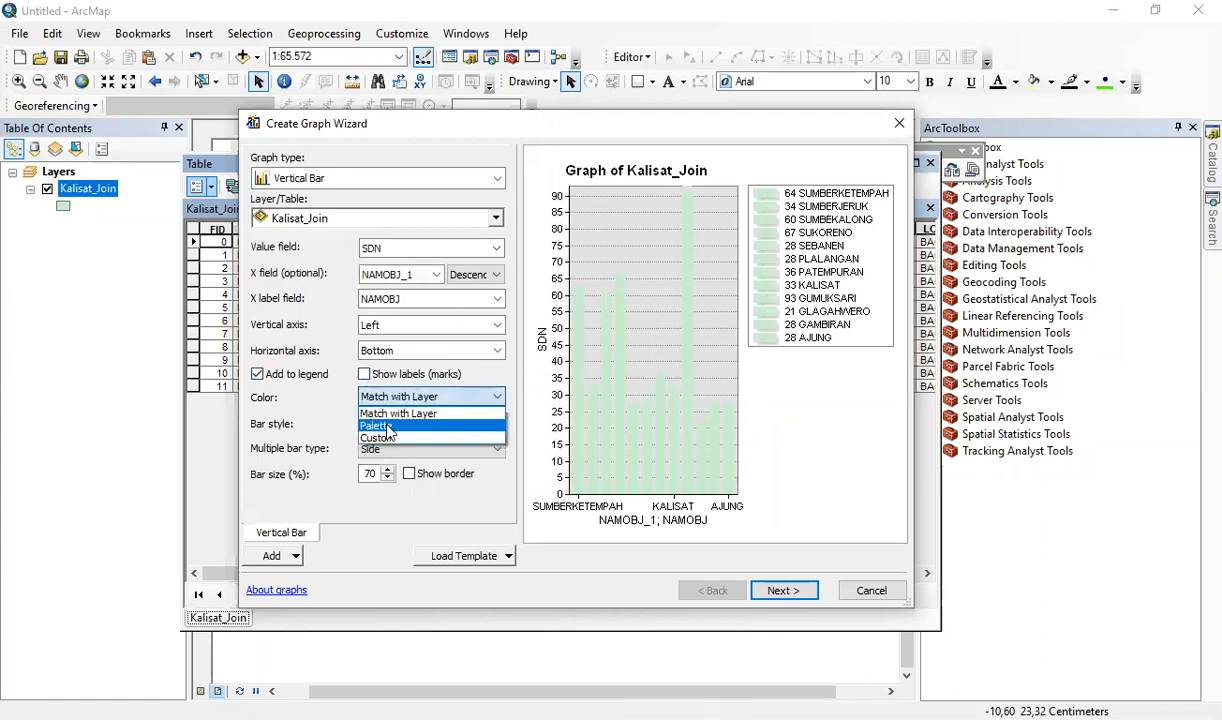
pyautogui.click(388, 426)
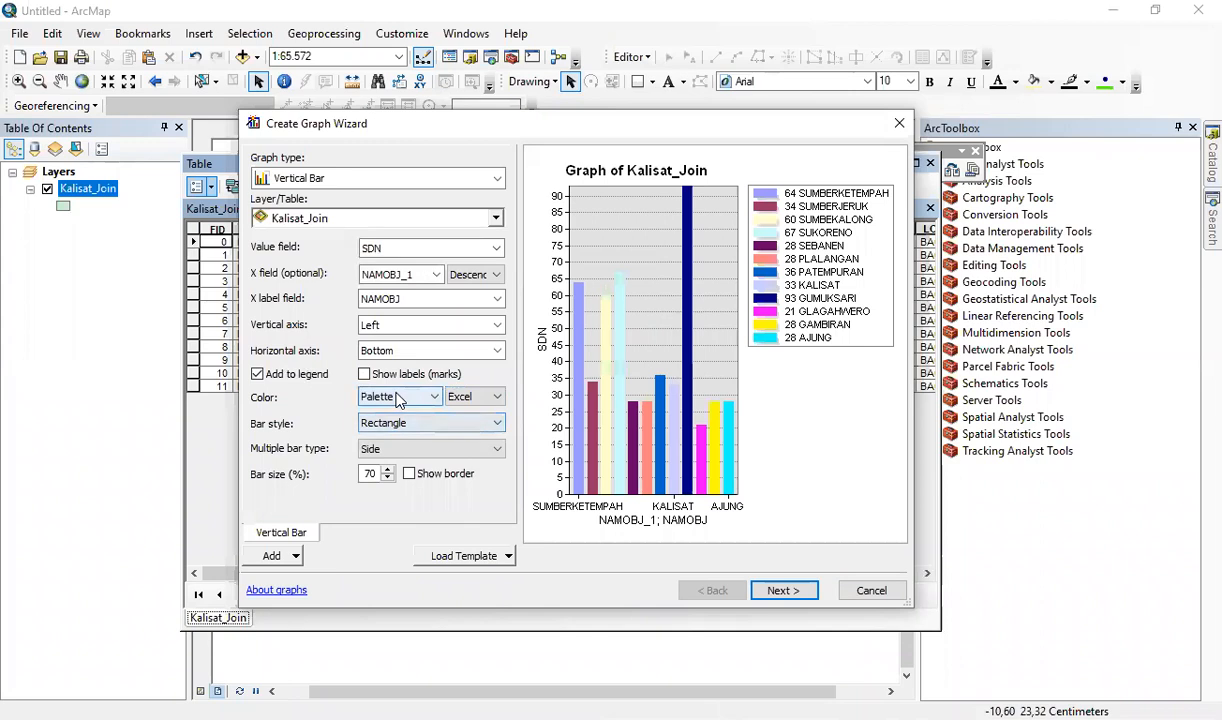
pyautogui.click(396, 398)
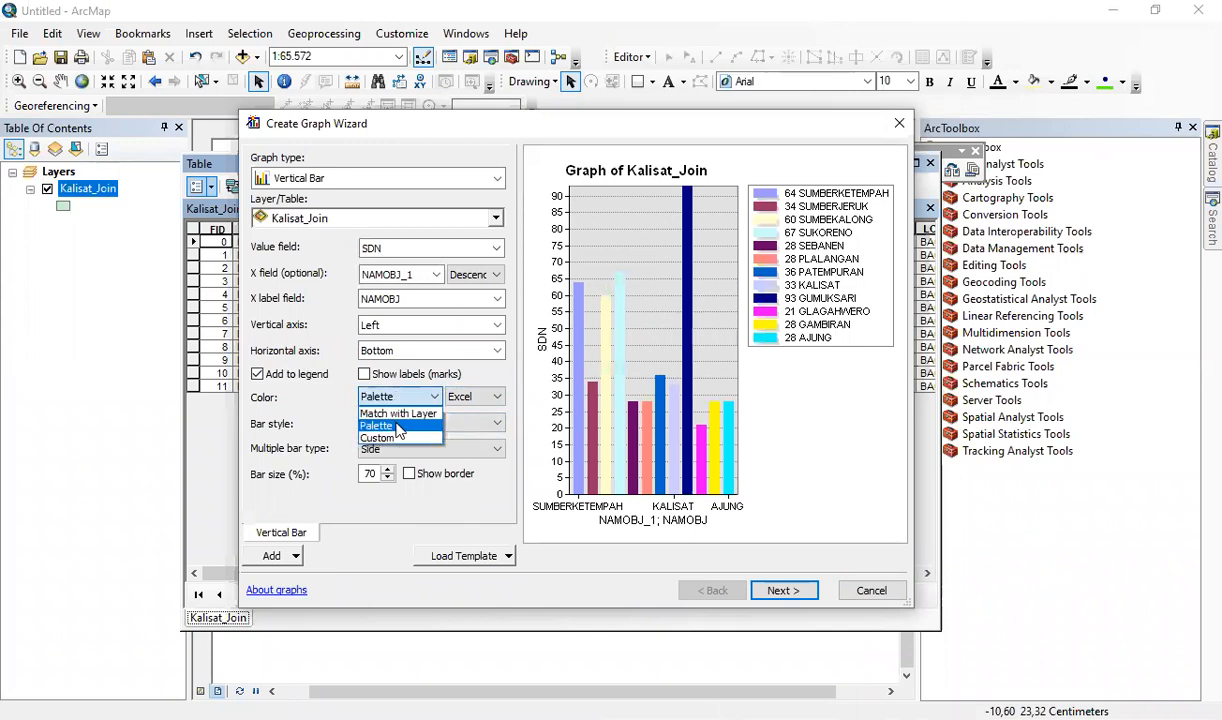
pyautogui.click(420, 374)
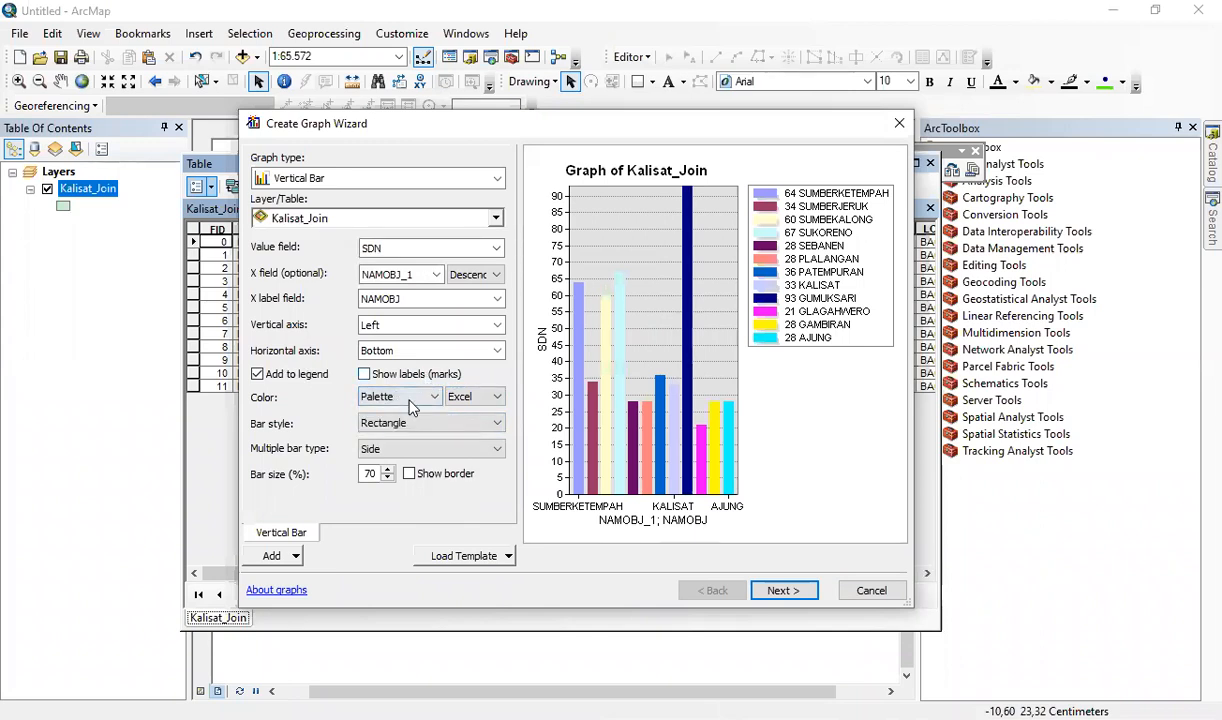
pyautogui.click(410, 403)
pyautogui.click(400, 412)
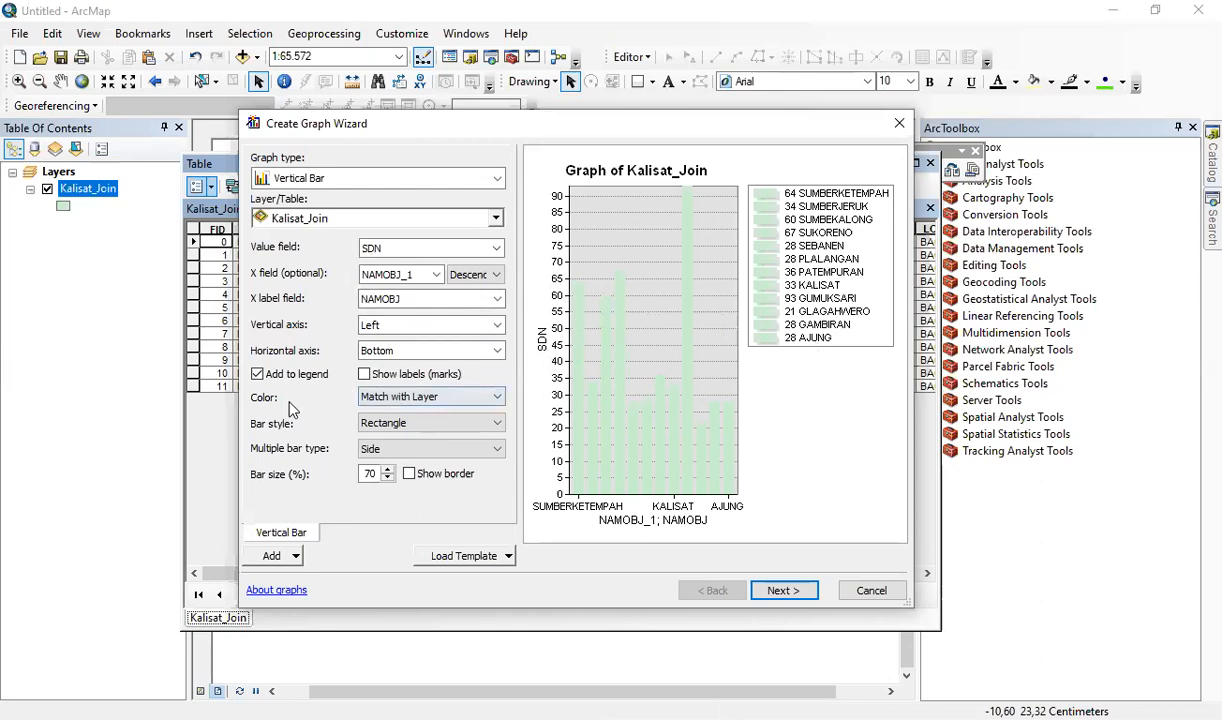
# Step: Switch the bar colour to Palette, compare the Default, Classic, Excel and Modern palettes, and choose Pastel
pyautogui.click(400, 398)
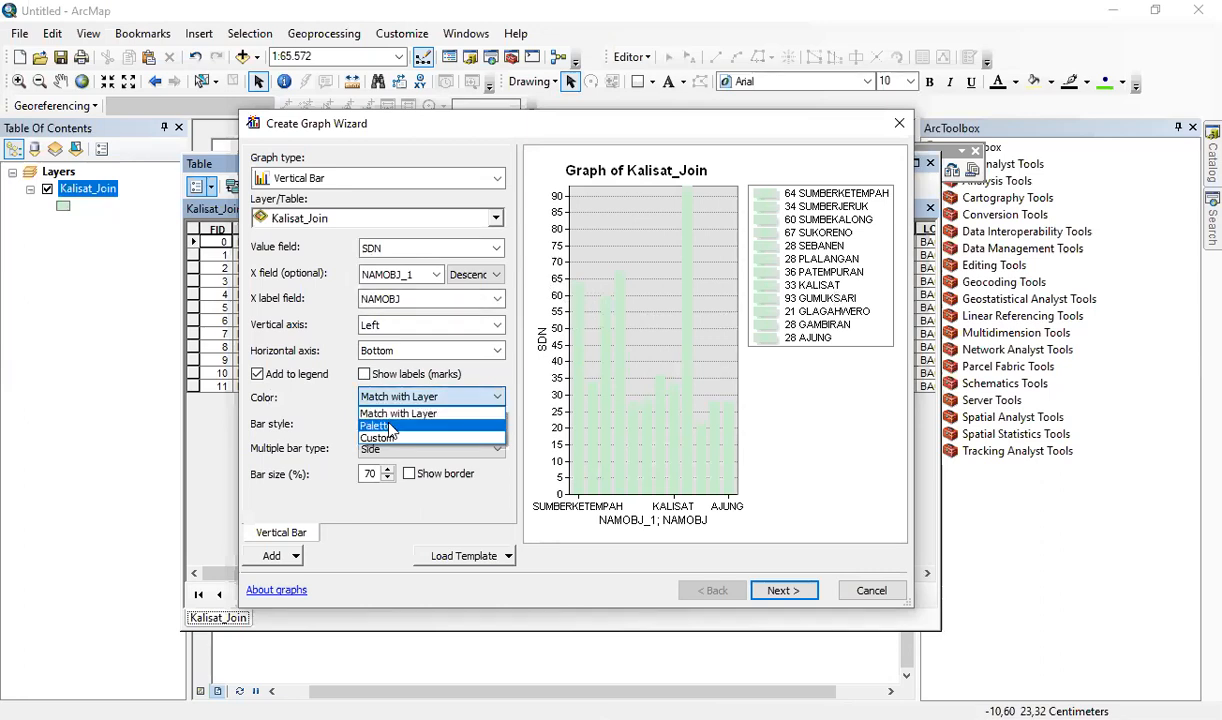
pyautogui.click(385, 426)
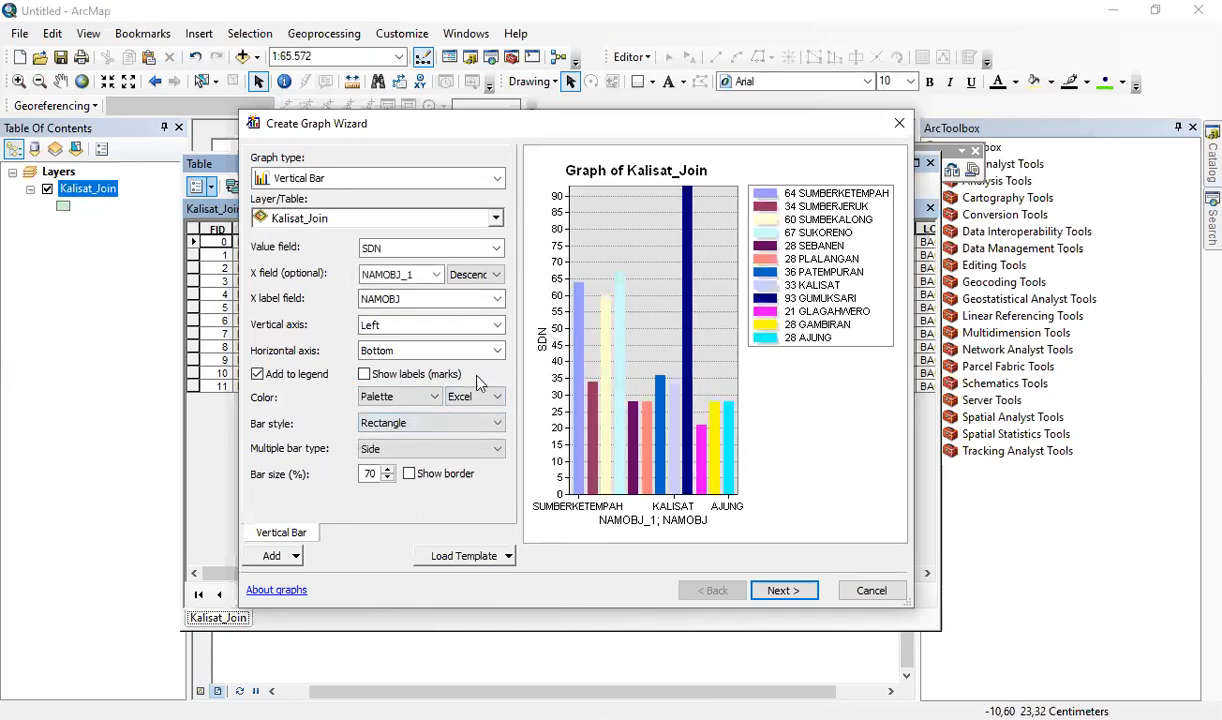
pyautogui.click(487, 396)
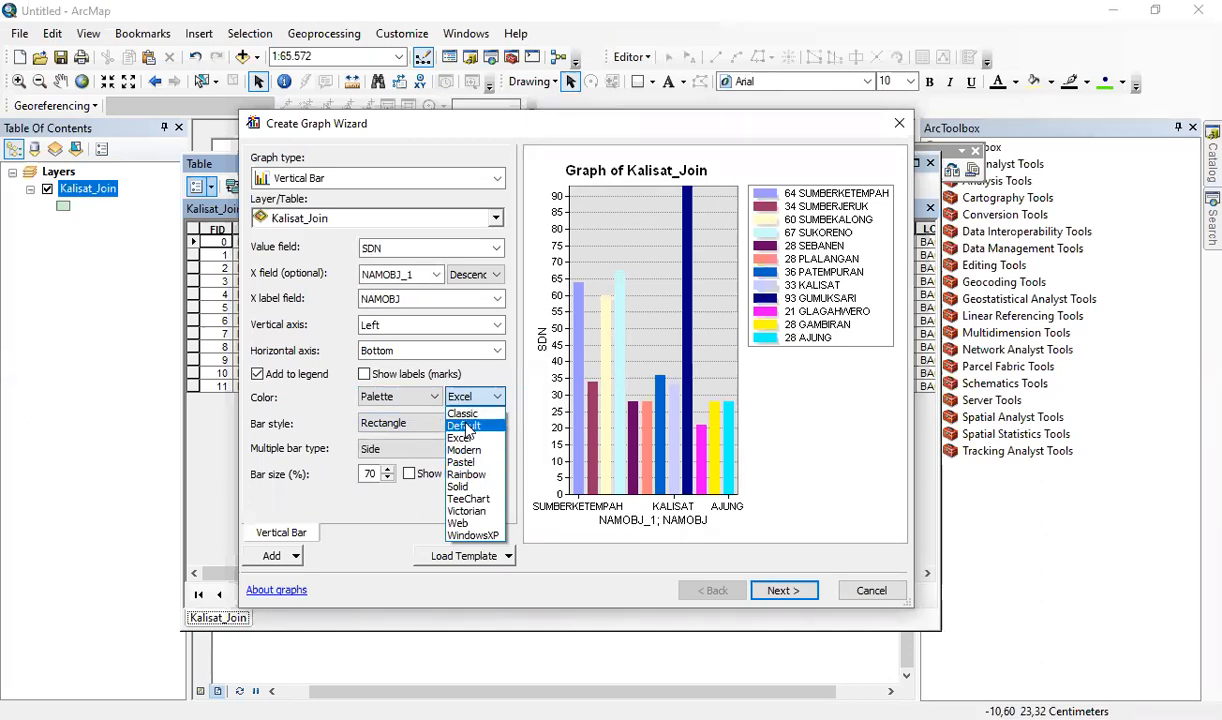
pyautogui.click(463, 425)
pyautogui.click(464, 397)
pyautogui.click(463, 414)
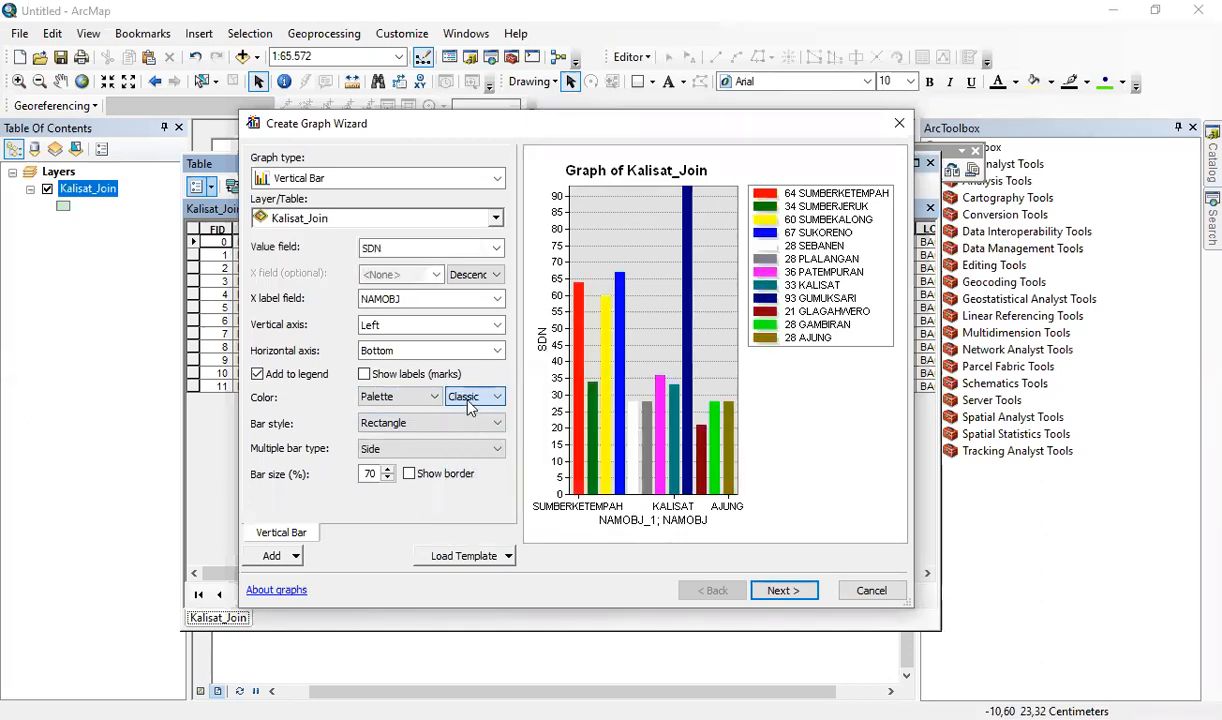
pyautogui.click(474, 397)
pyautogui.click(460, 438)
pyautogui.click(469, 400)
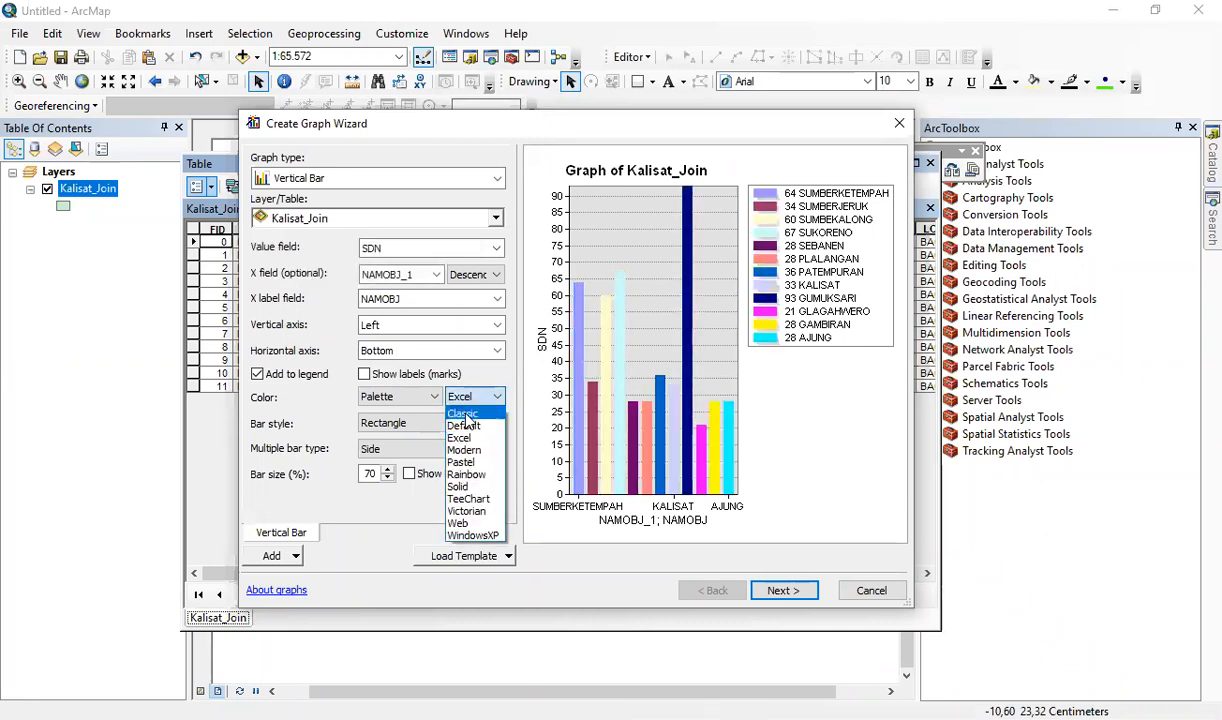
pyautogui.click(463, 449)
pyautogui.click(466, 400)
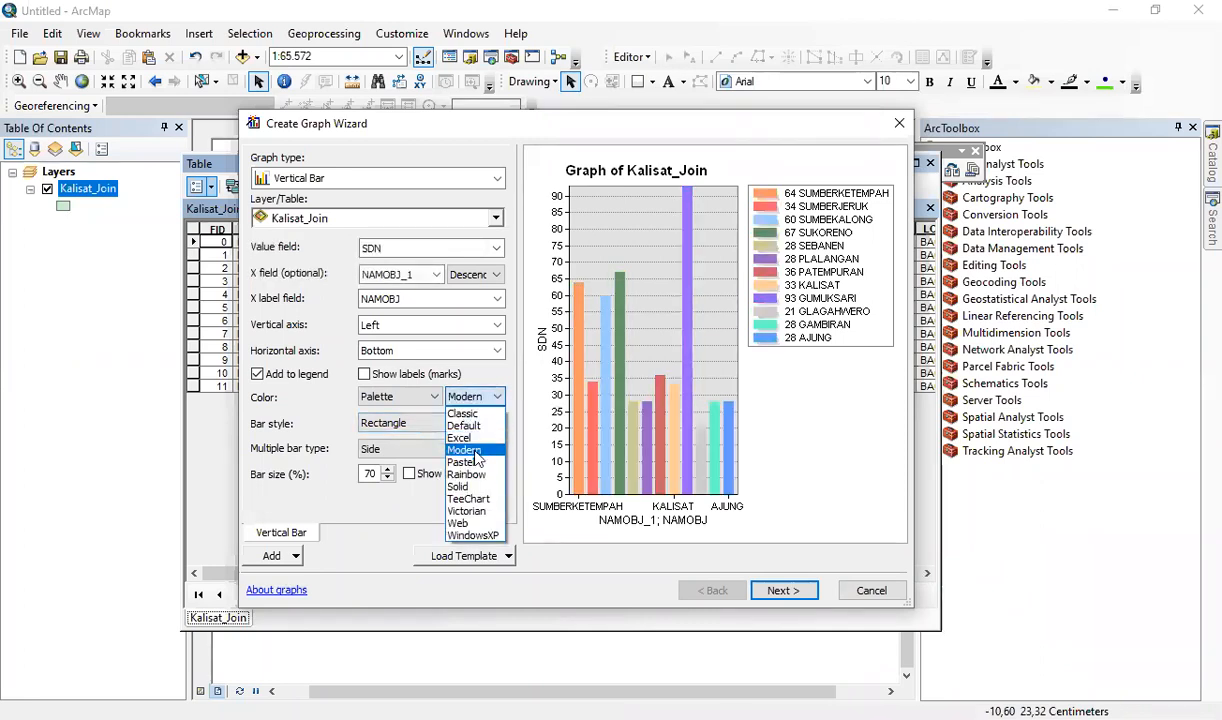
pyautogui.click(458, 460)
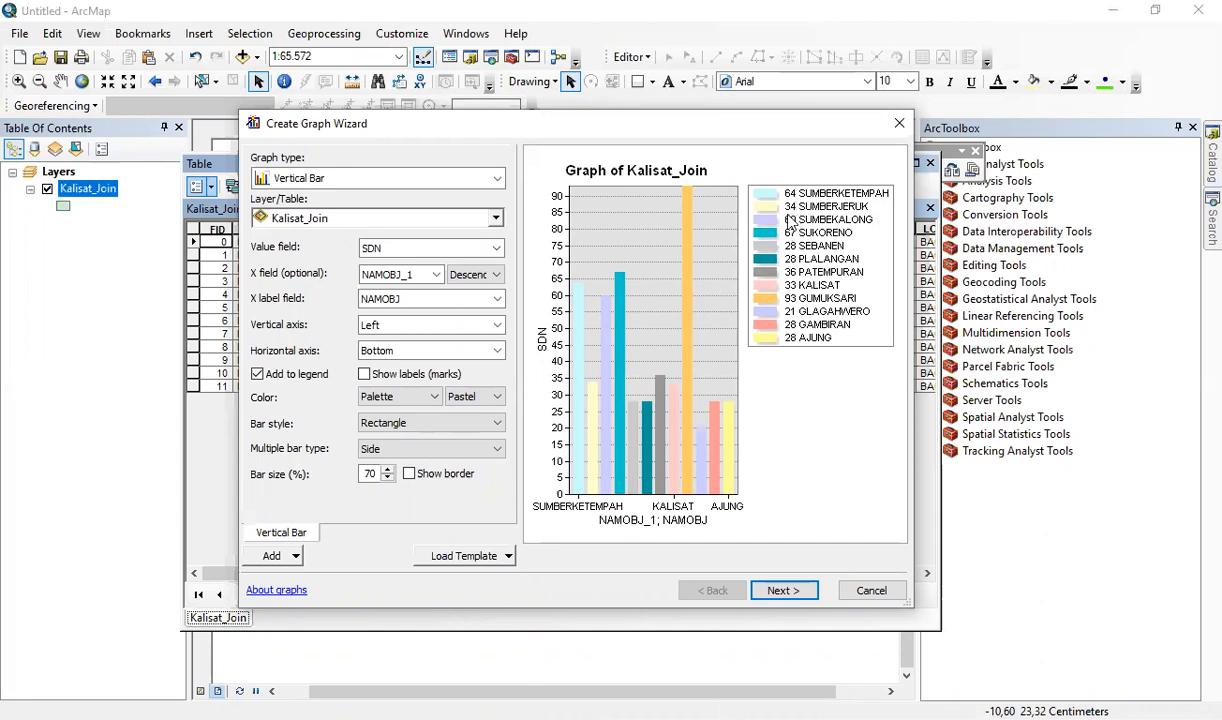
# Step: Try the Invert. Pyramid and Pyramid bar styles on the graph and return the style to Rectangle
pyautogui.click(404, 424)
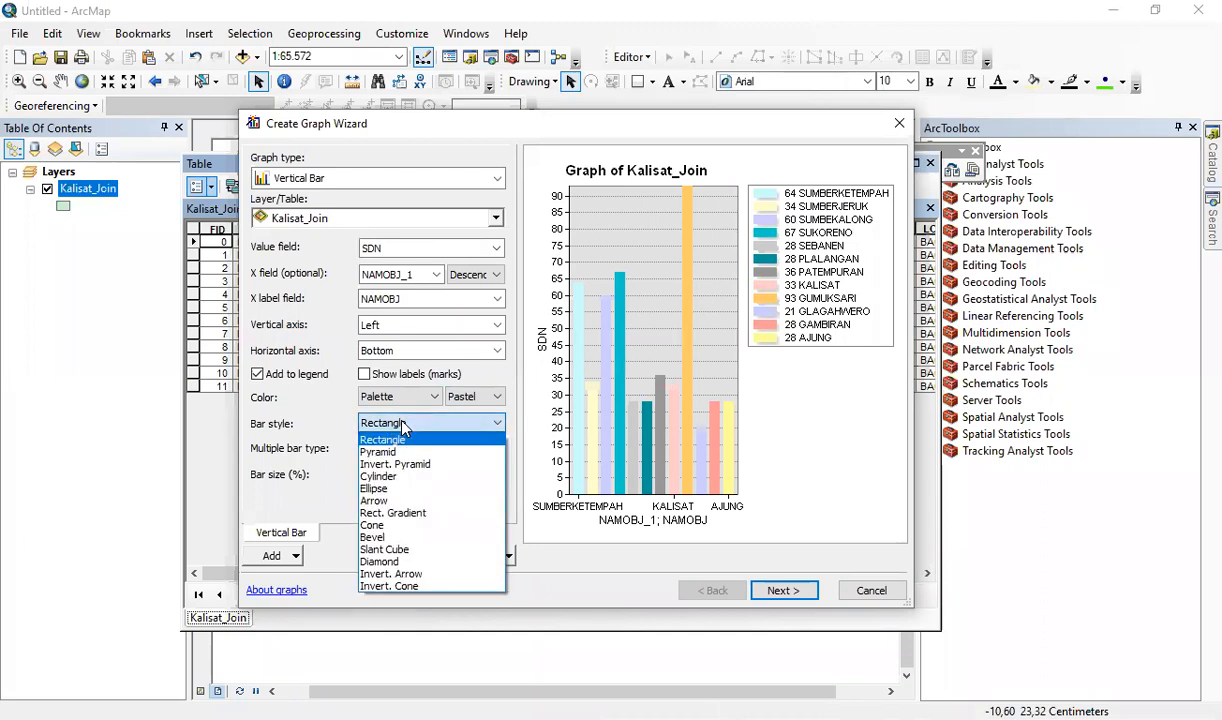
pyautogui.click(414, 400)
pyautogui.click(415, 400)
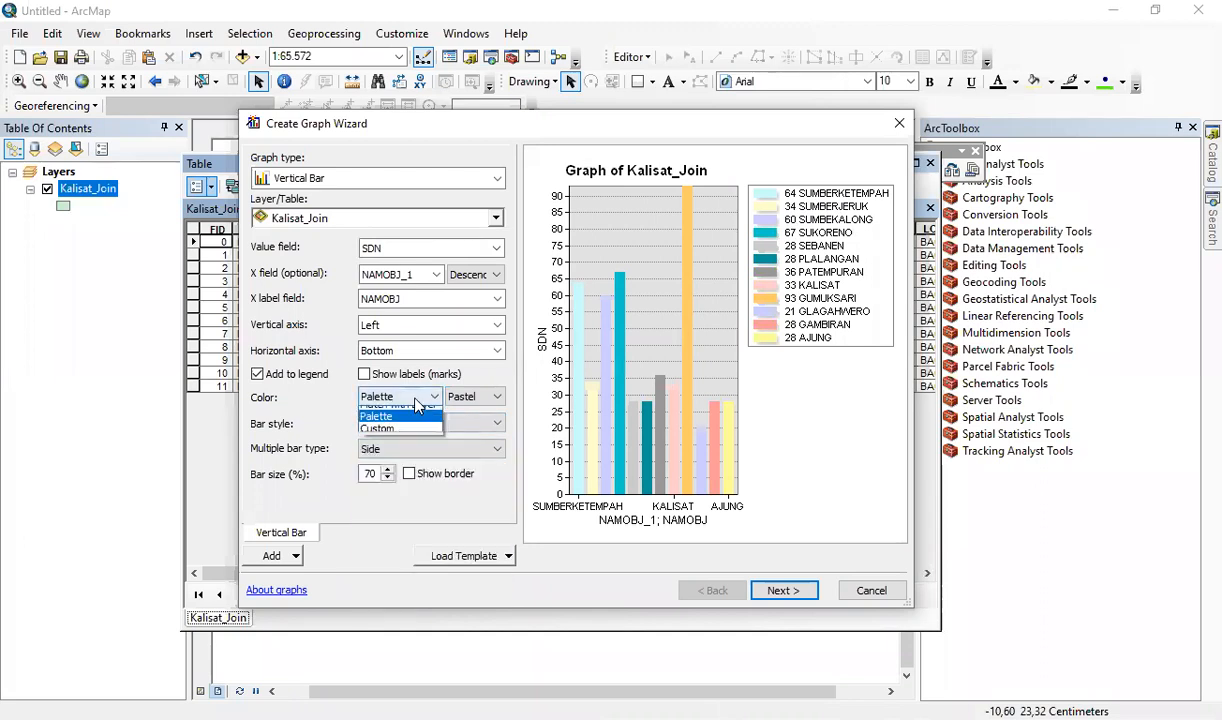
pyautogui.click(415, 401)
pyautogui.click(415, 424)
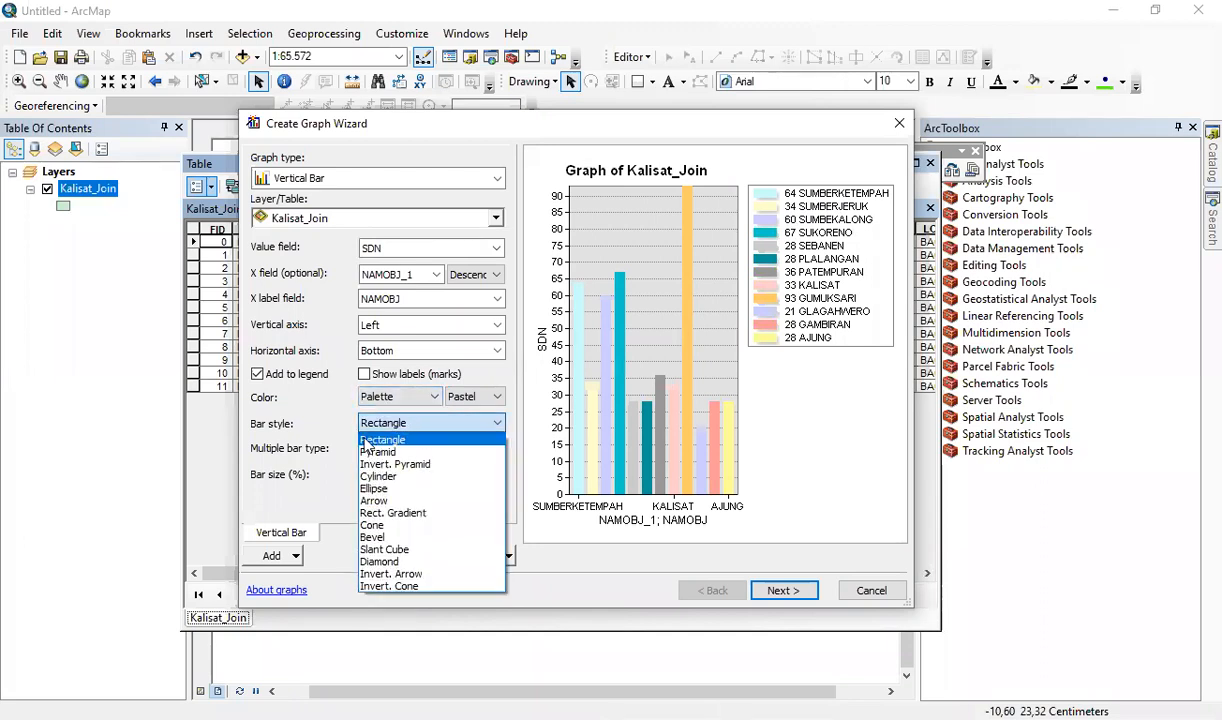
pyautogui.click(378, 464)
pyautogui.click(397, 424)
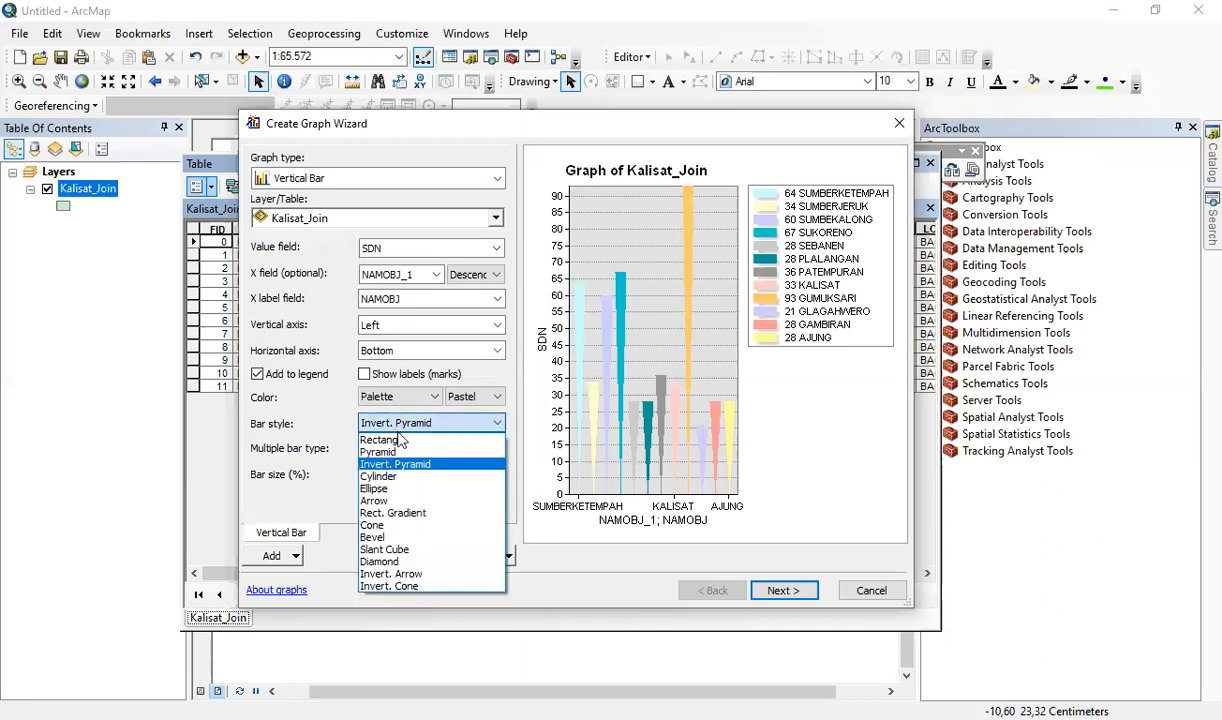
pyautogui.click(399, 441)
pyautogui.click(398, 425)
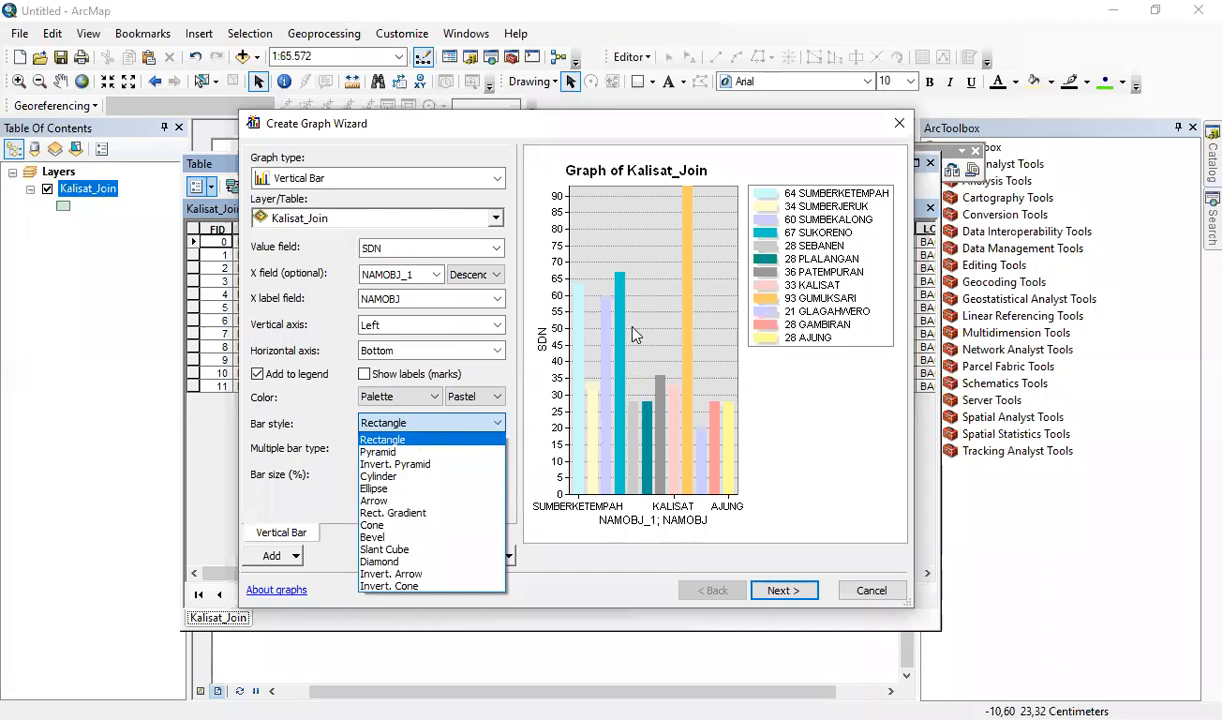
pyautogui.click(400, 451)
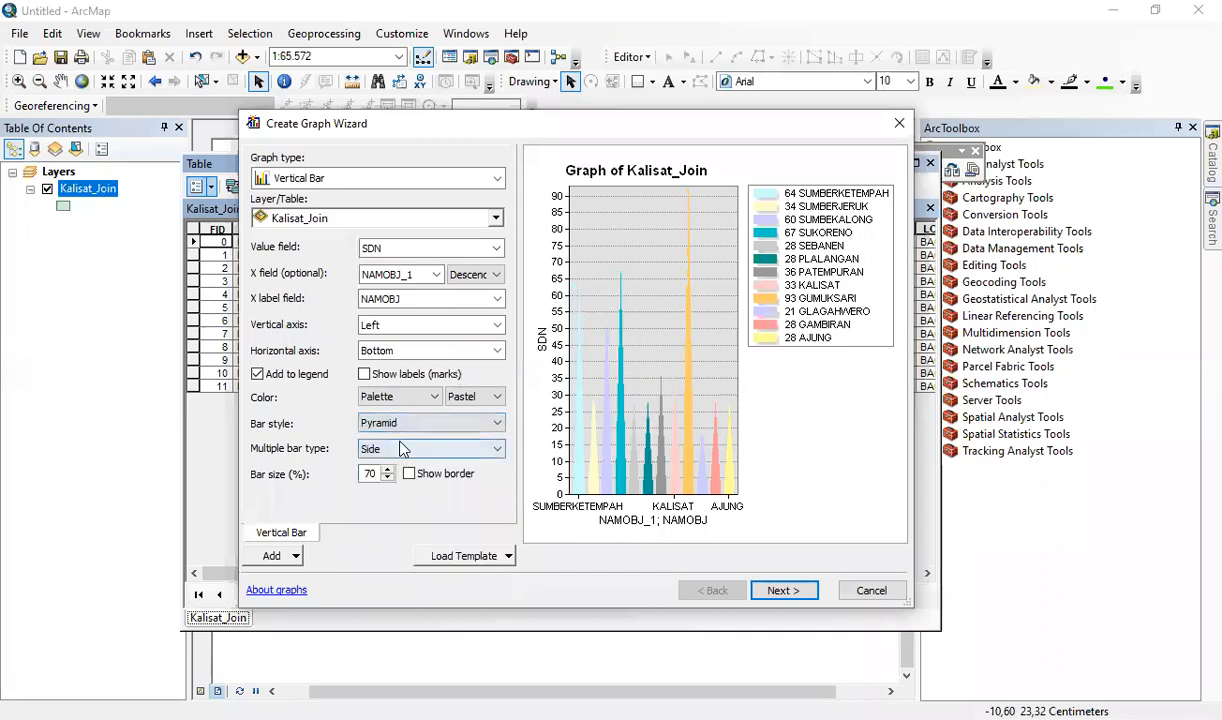
pyautogui.click(404, 424)
pyautogui.click(399, 441)
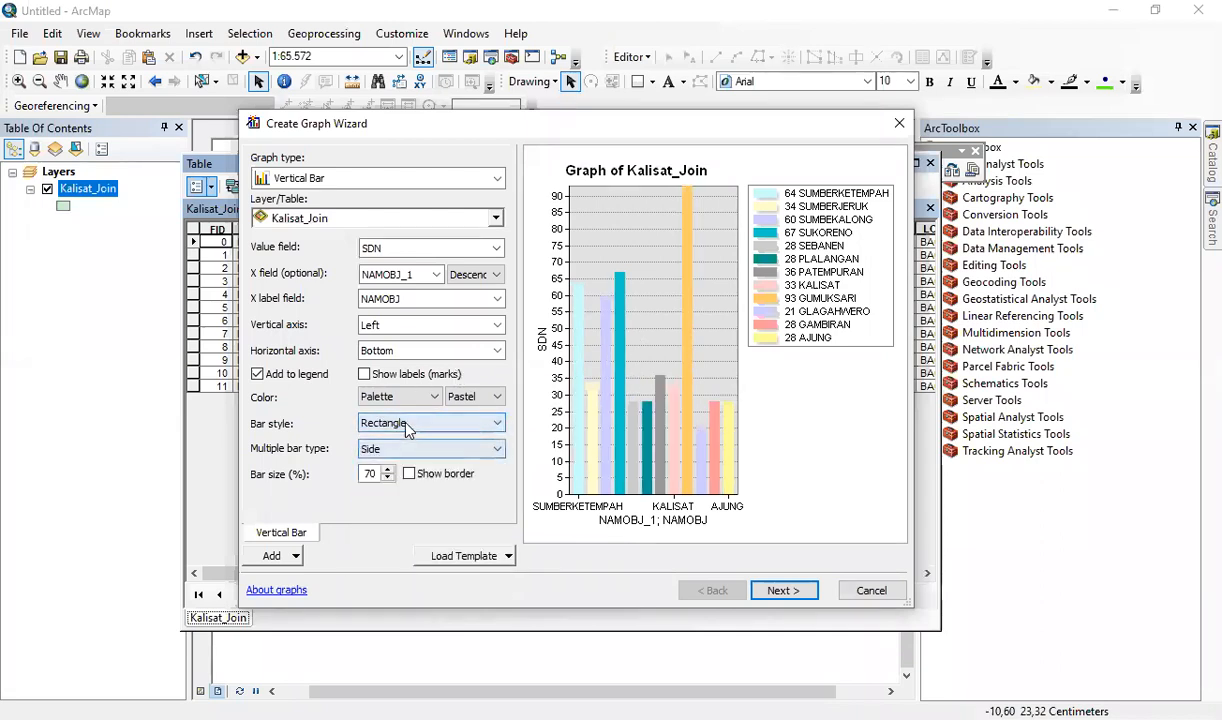
# Step: Preview the Ellipse and Cylinder bar styles and set the bars back to Rectangle
pyautogui.click(405, 428)
pyautogui.click(390, 492)
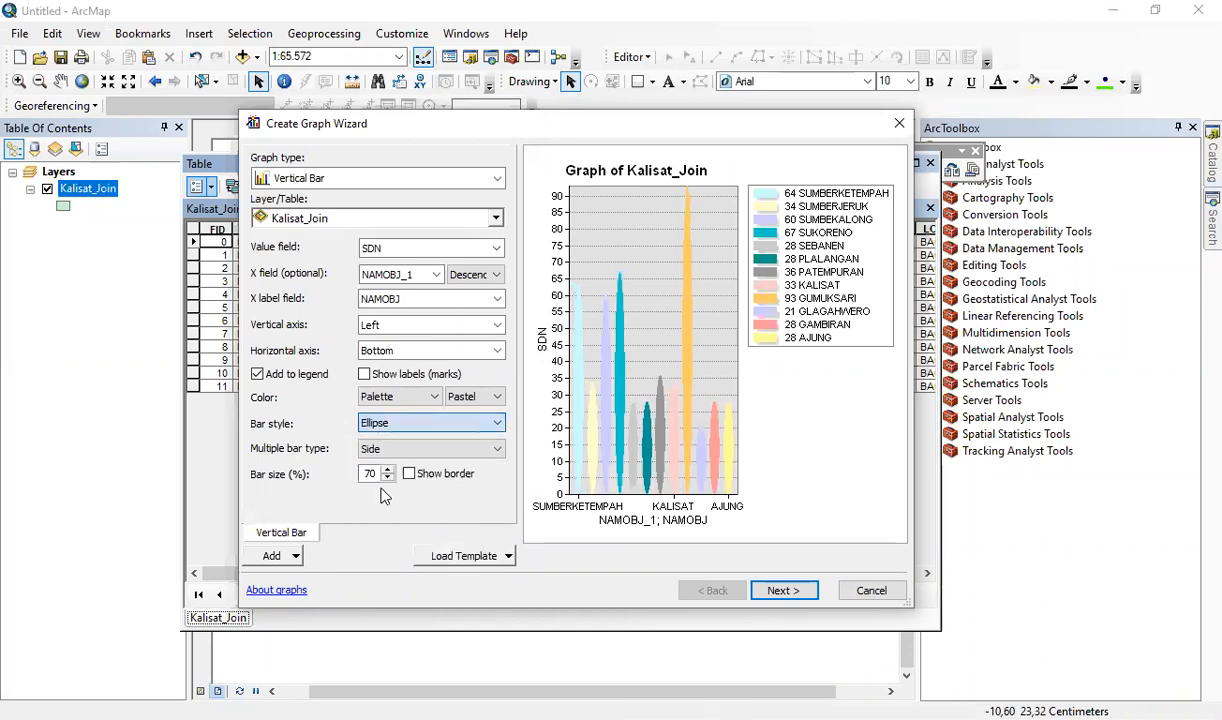
pyautogui.click(401, 423)
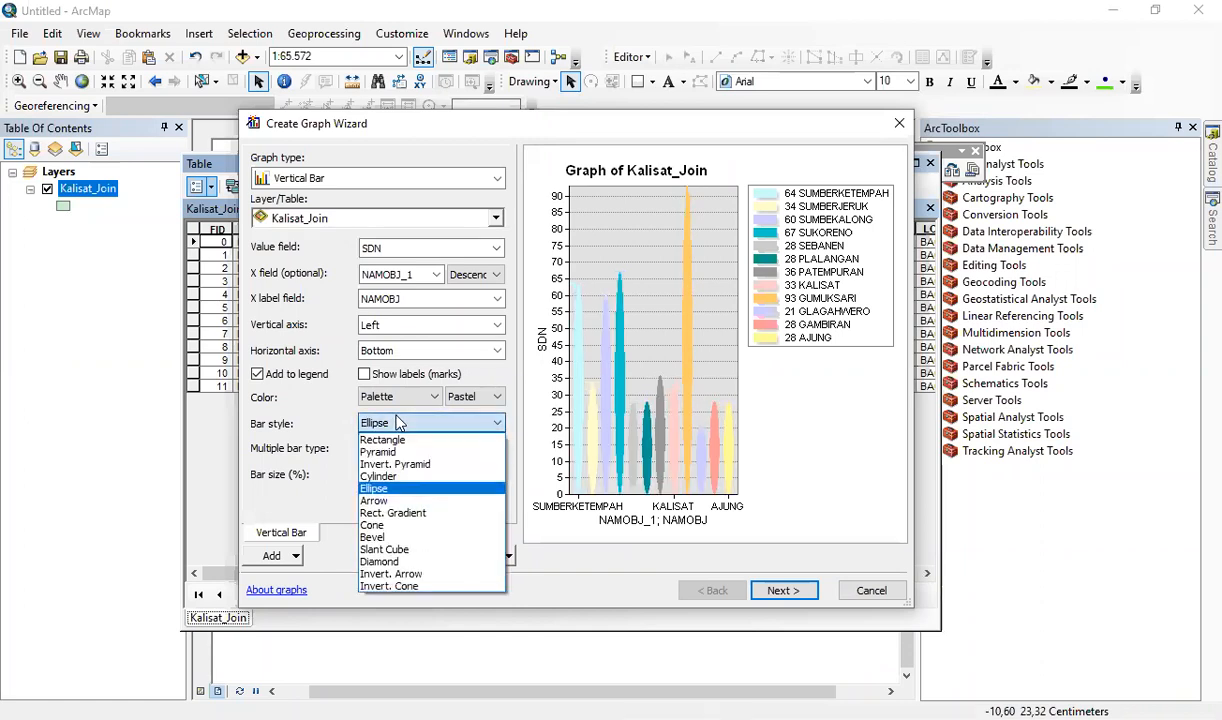
pyautogui.click(379, 477)
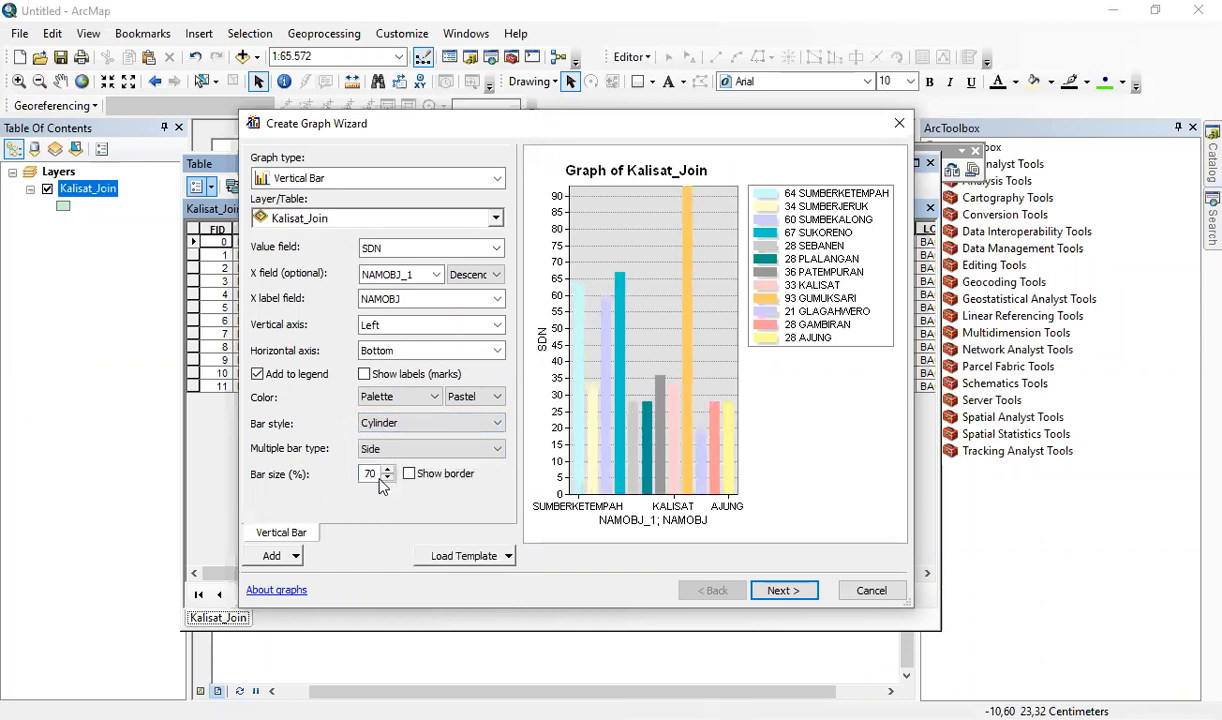
pyautogui.click(378, 422)
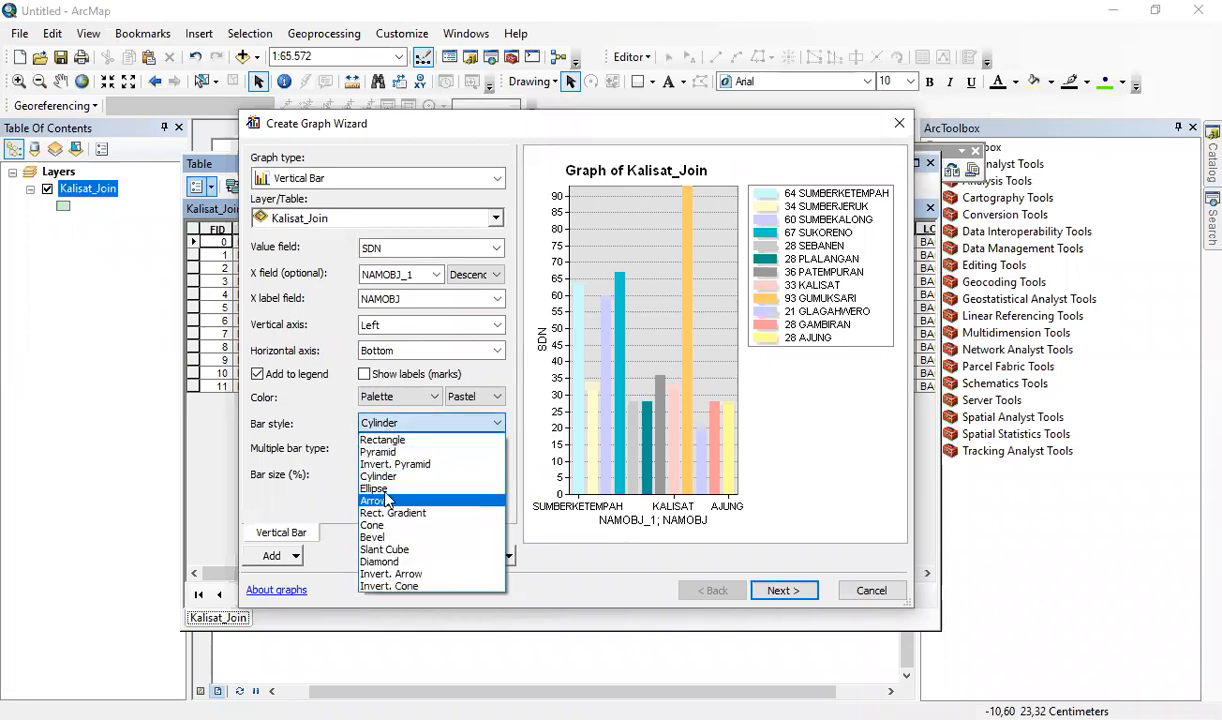
pyautogui.click(381, 440)
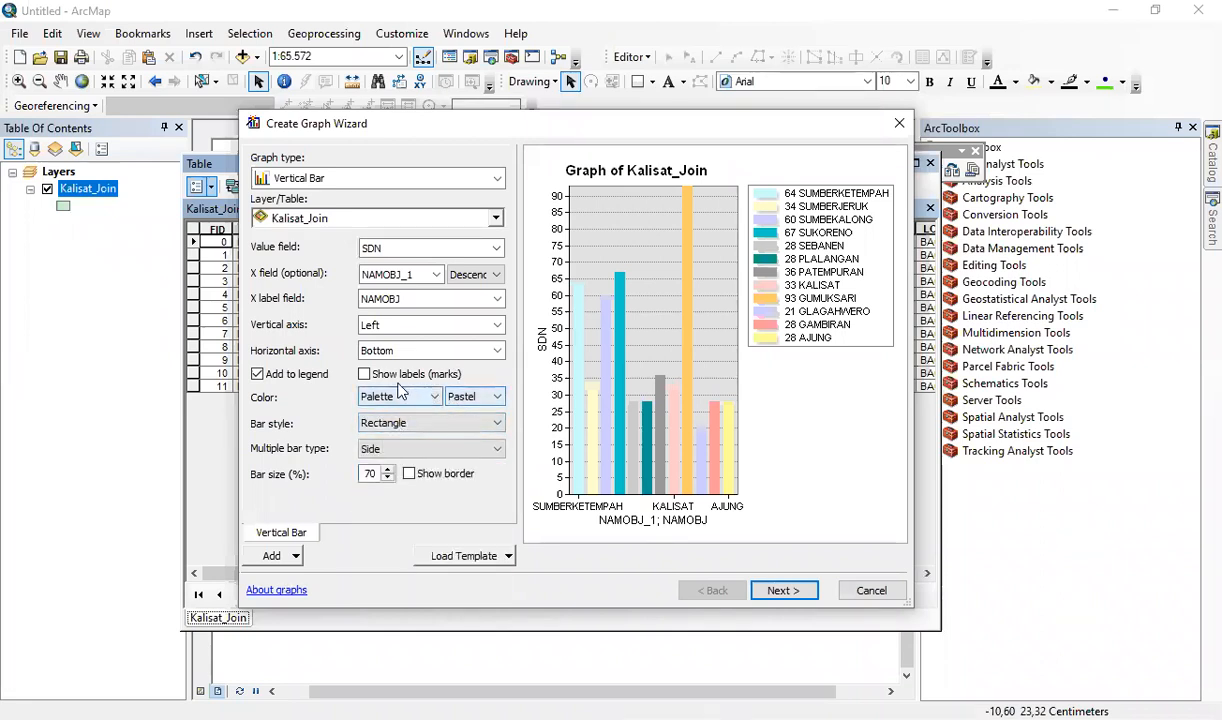
# Step: Try Stacked as the multiple bar type, and set it to None
pyautogui.click(369, 449)
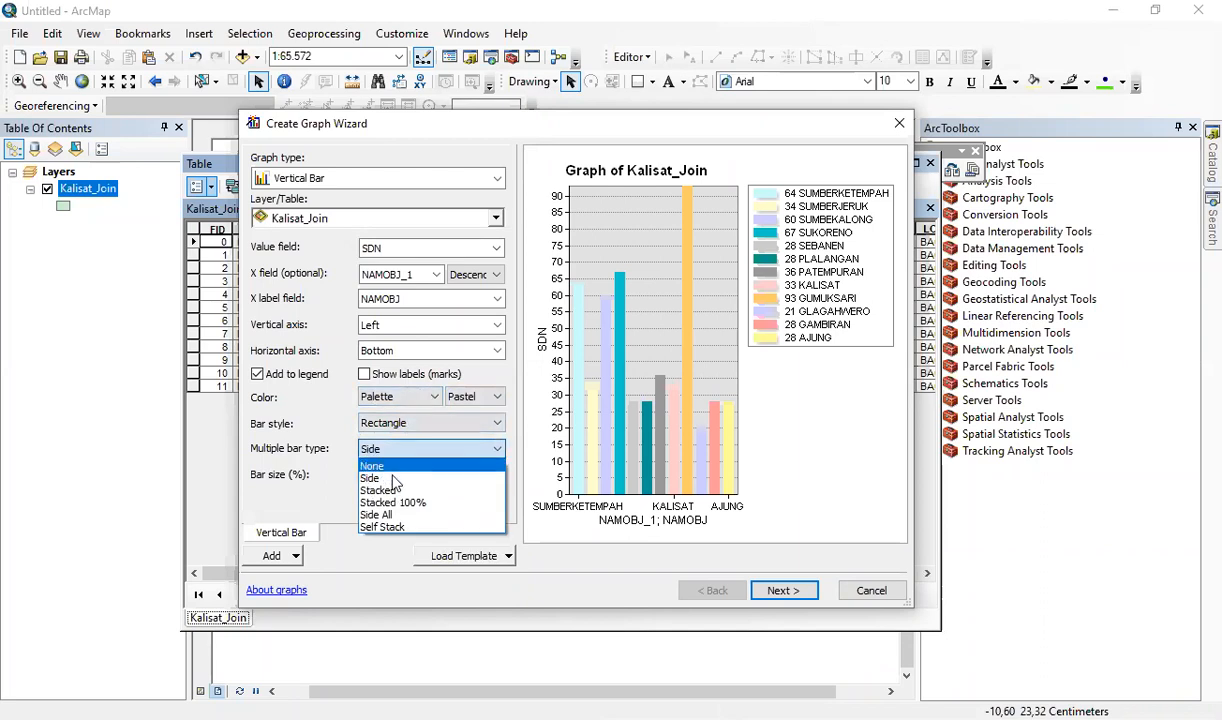
pyautogui.click(395, 491)
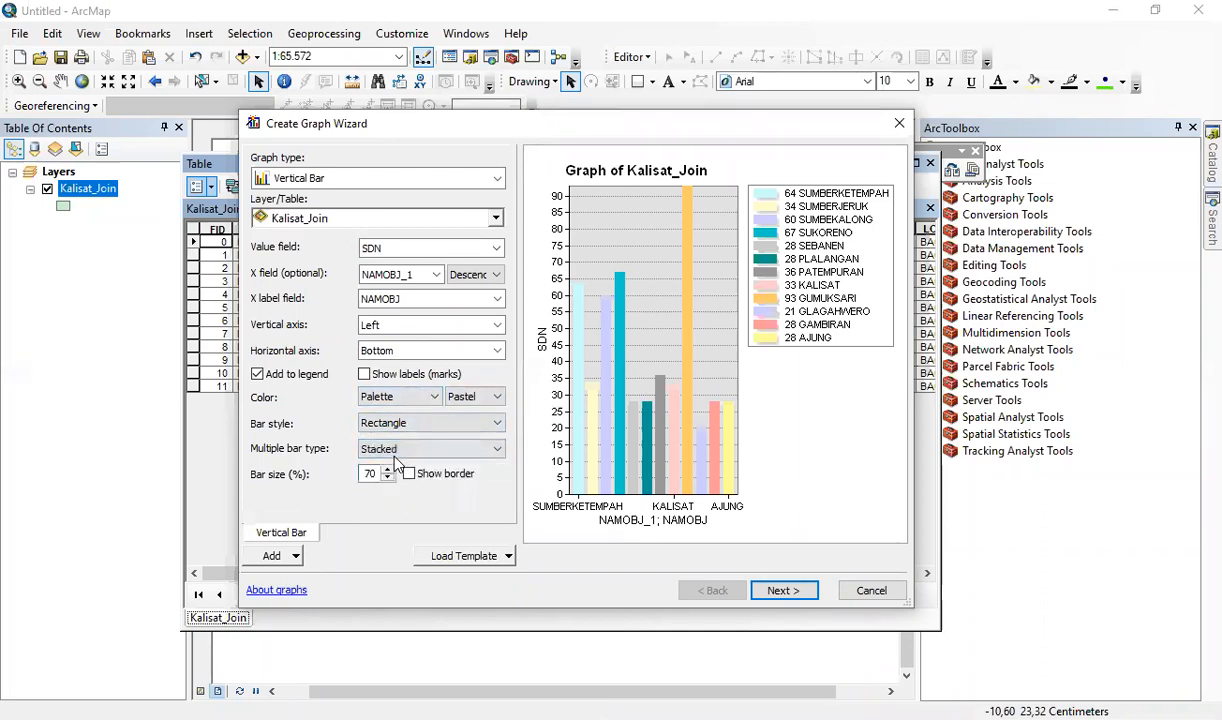
pyautogui.click(386, 449)
pyautogui.click(391, 467)
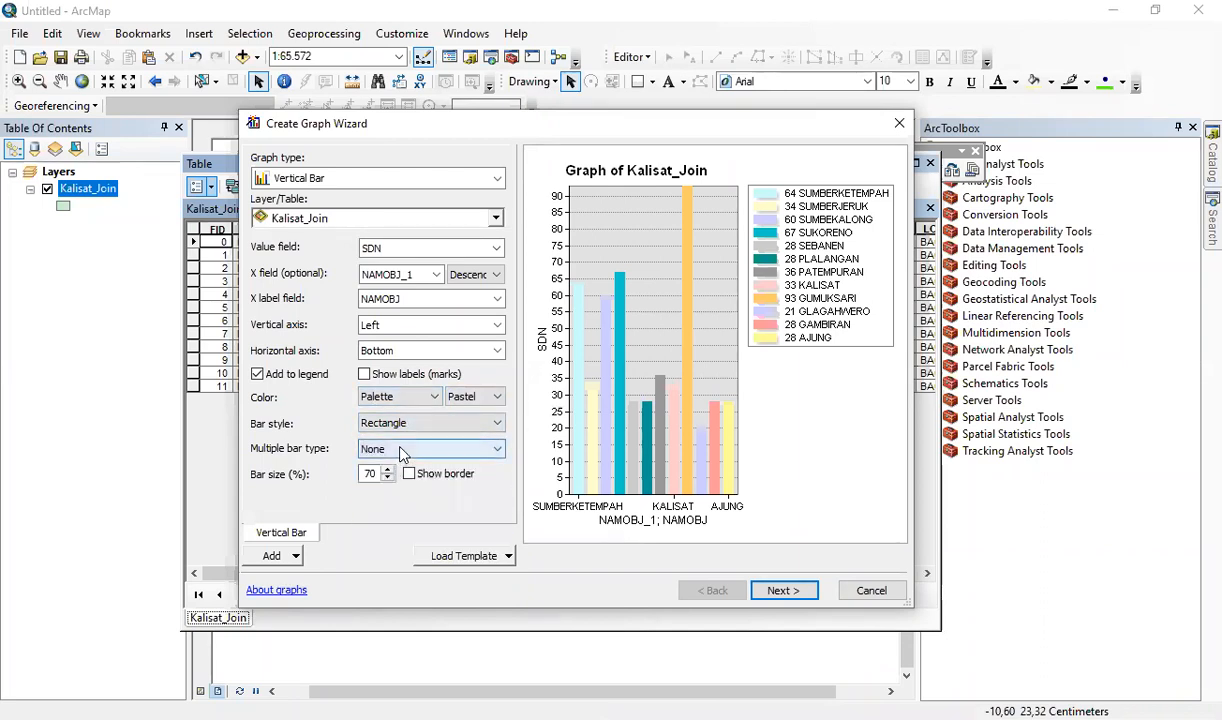
pyautogui.click(400, 452)
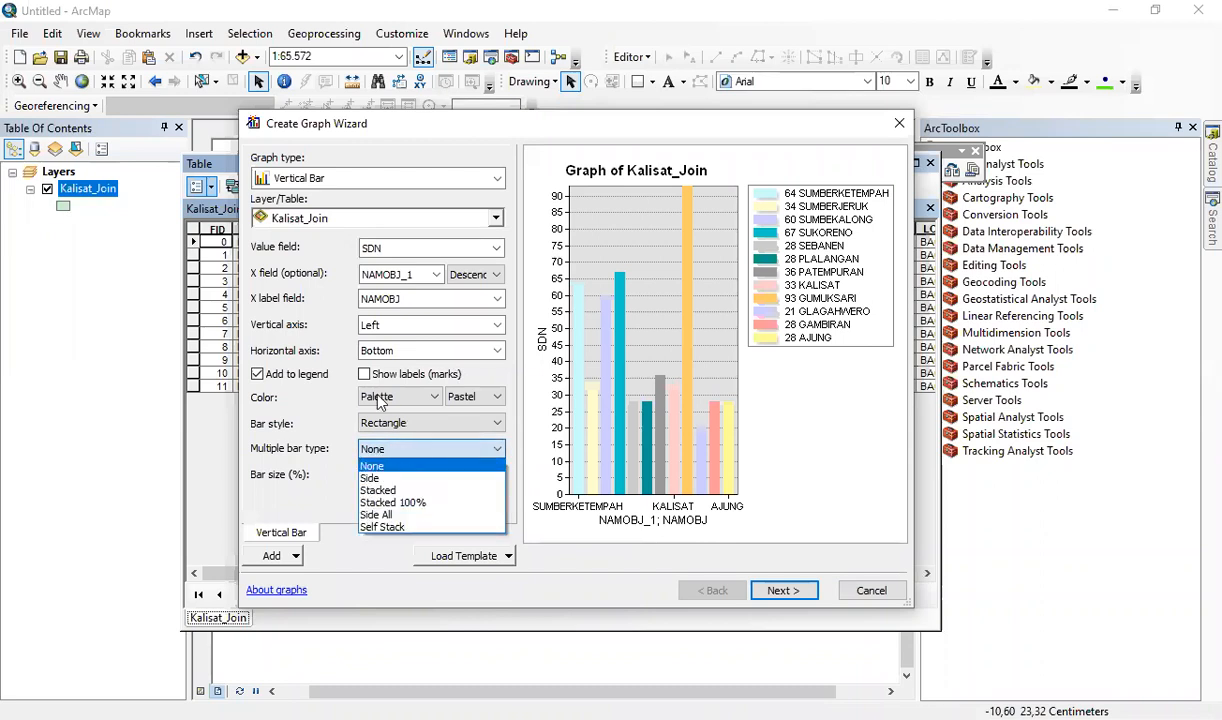
pyautogui.click(280, 526)
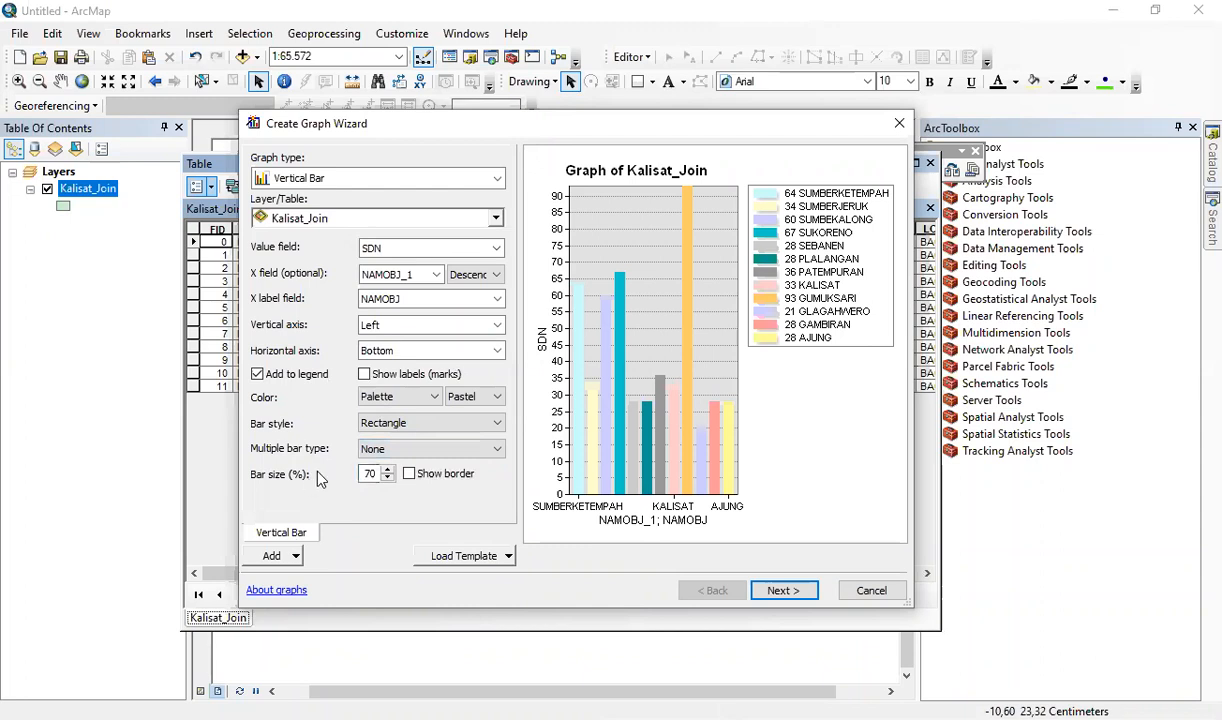
# Step: Preview the bars with a border shown and turn the border off again
pyautogui.click(409, 475)
pyautogui.click(409, 475)
pyautogui.click(409, 475)
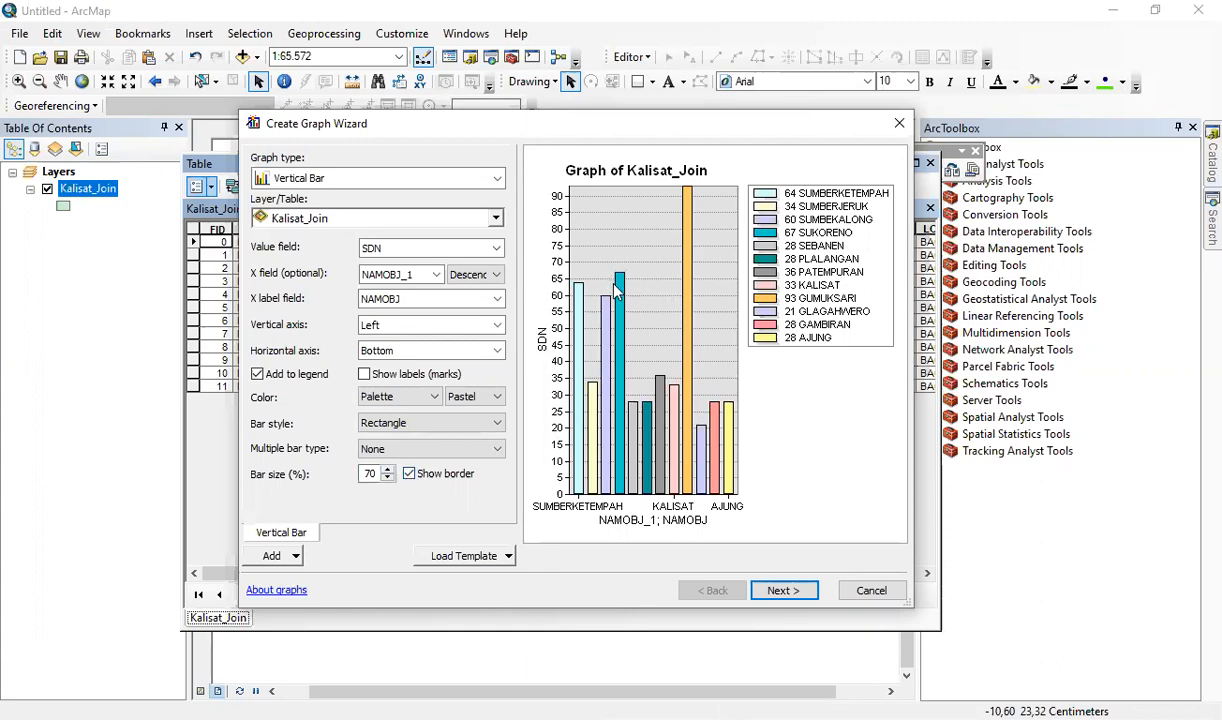
pyautogui.click(409, 475)
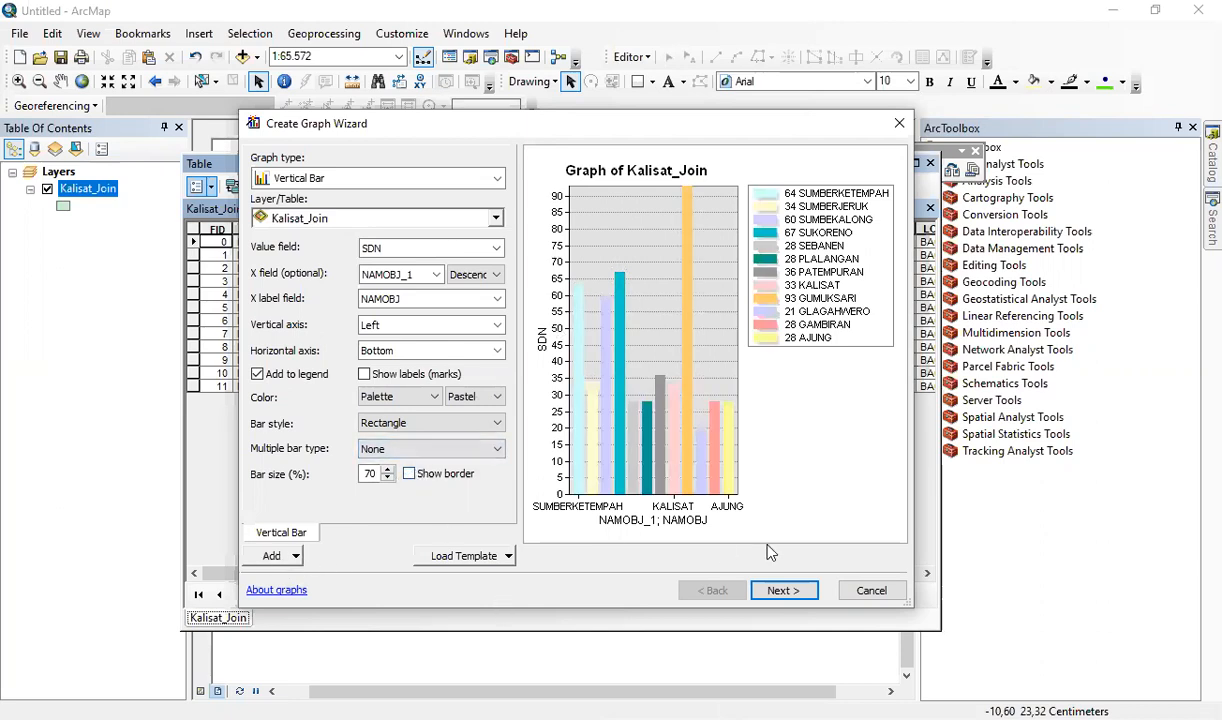
# Step: Continue to the general graph properties and set the graph title to "Jumlah Fasilitas Pendidikan SDN"
pyautogui.click(787, 596)
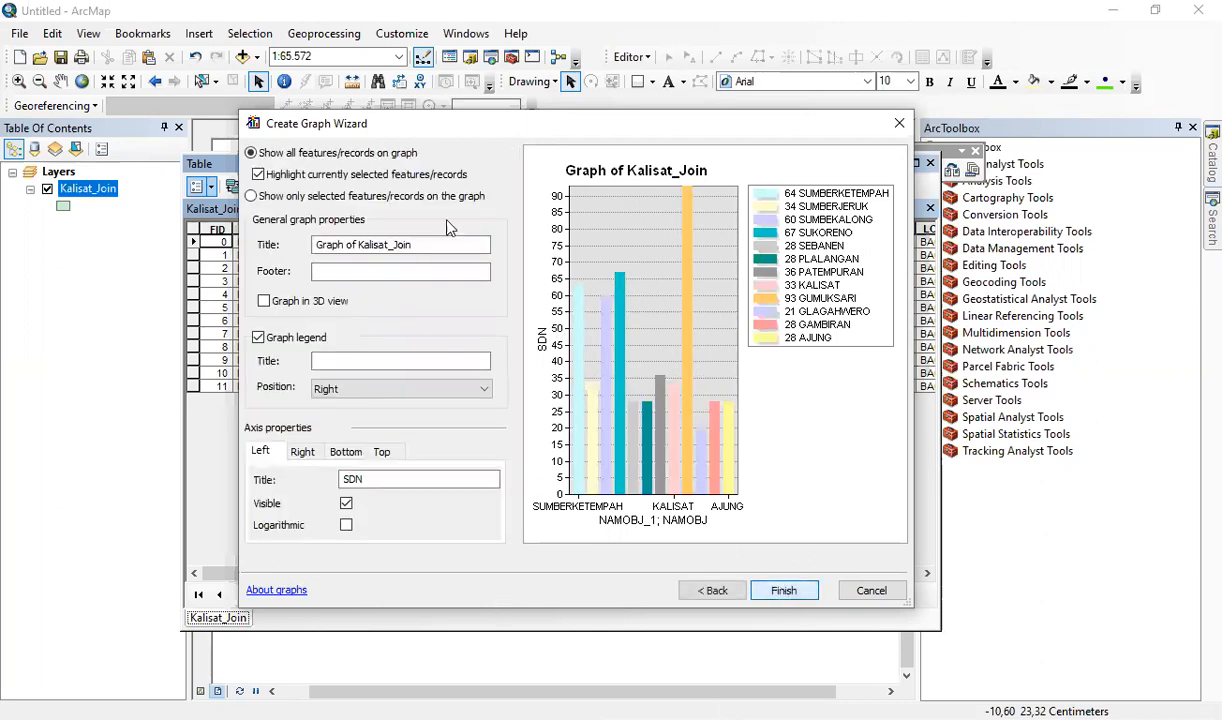
pyautogui.moveTo(440, 244); pyautogui.dragTo(300, 240)
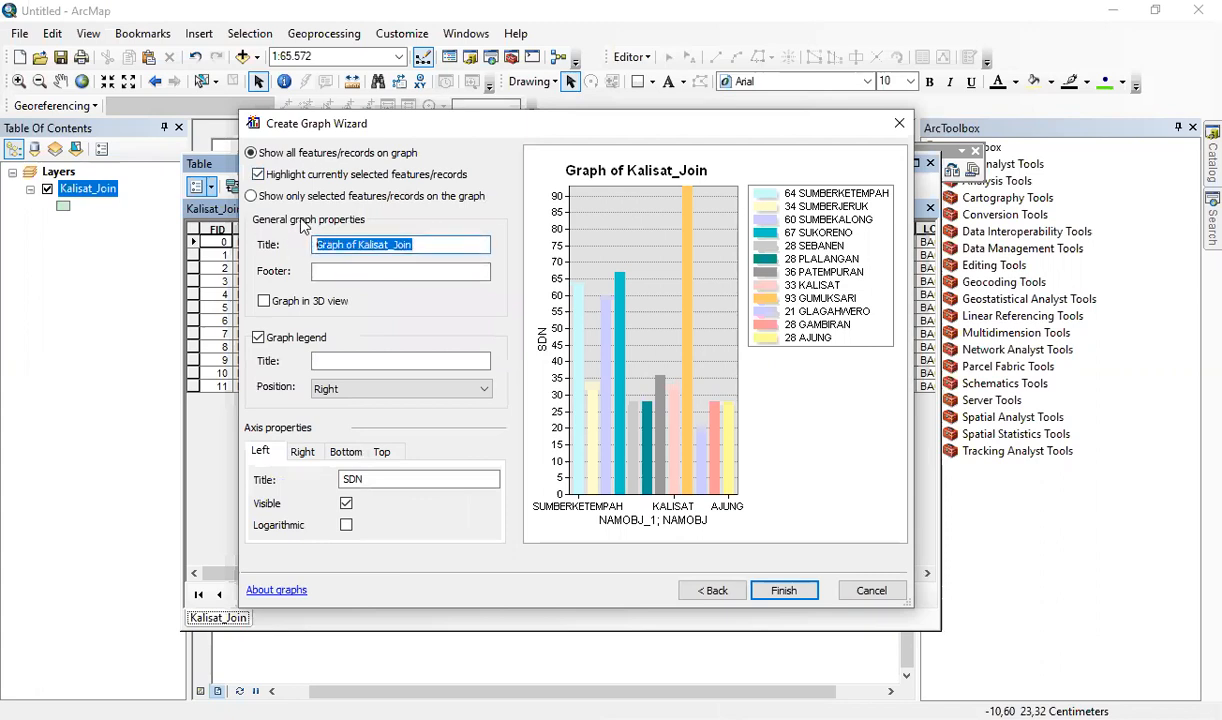
pyautogui.click(418, 245)
pyautogui.moveTo(418, 245); pyautogui.dragTo(300, 245)
pyautogui.write('Jumla')
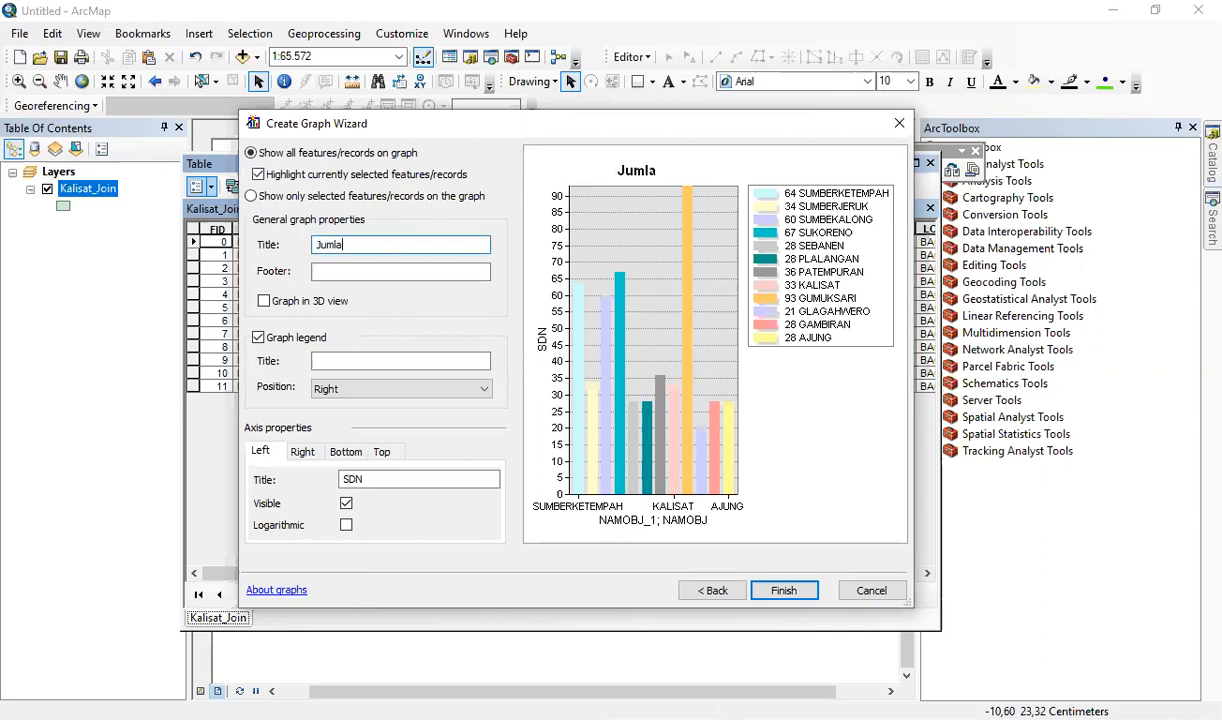
pyautogui.write('h Fasilitas Pendidikan SDN')
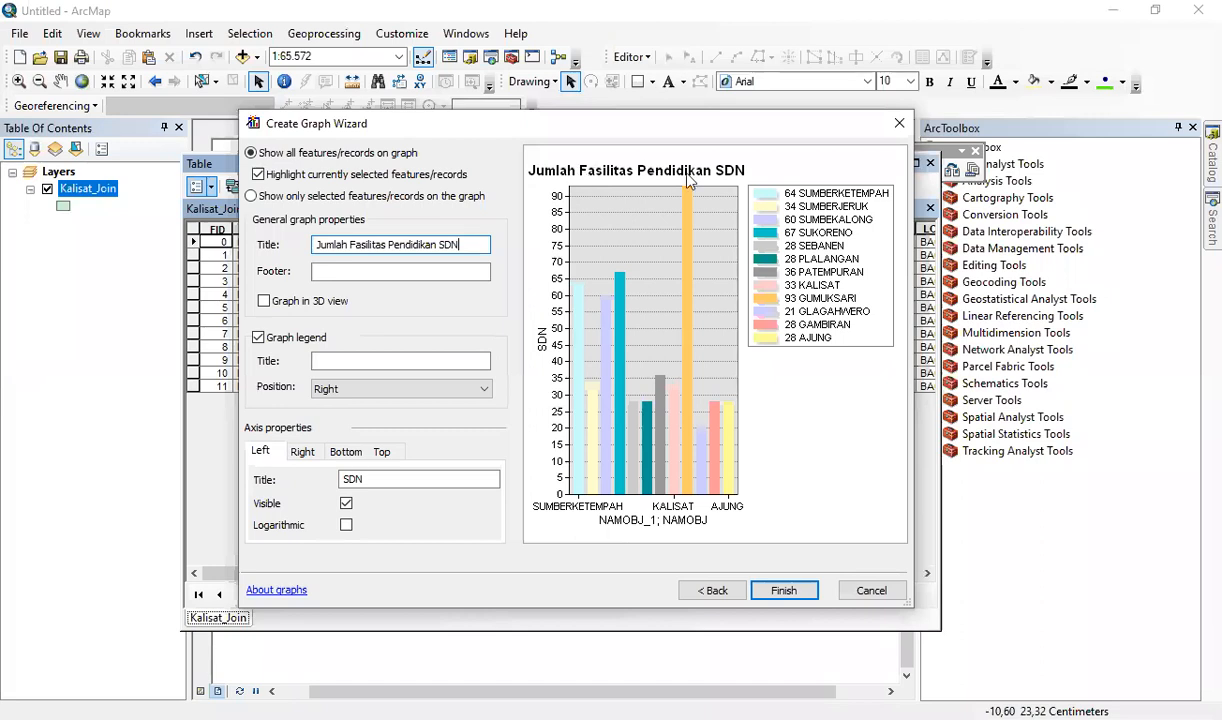
# Step: Set the graph footer to "Sumber : BPS 2021"
pyautogui.click(352, 270)
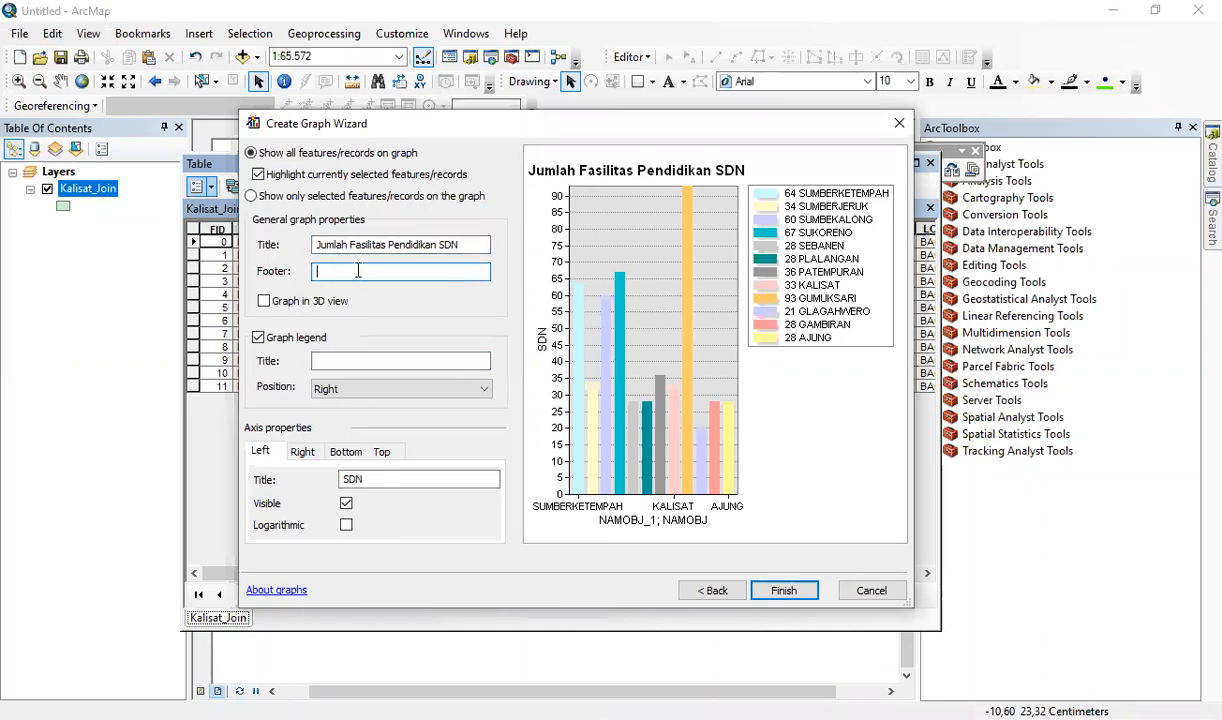
pyautogui.write('Sumber : BPS')
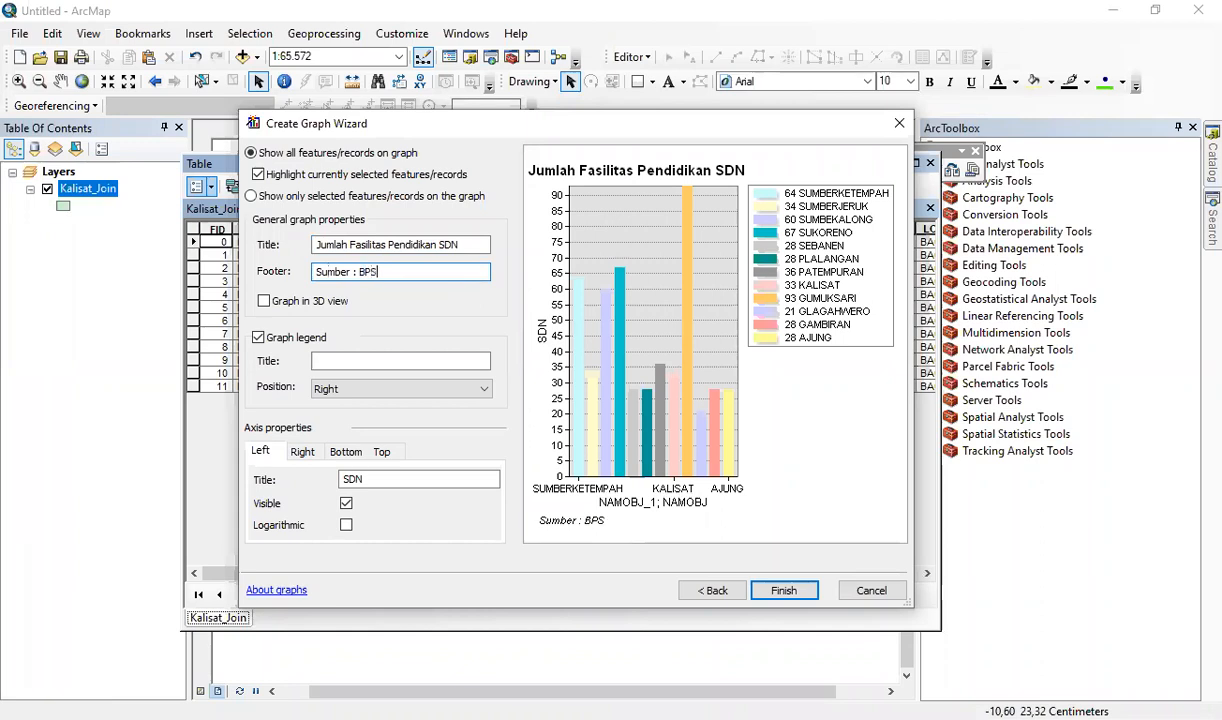
pyautogui.write(' 2021')
# Step: Show the graph in 3D view and hide the graph legend
pyautogui.click(264, 302)
pyautogui.click(264, 302)
pyautogui.click(264, 302)
pyautogui.click(265, 302)
pyautogui.click(265, 302)
pyautogui.click(264, 302)
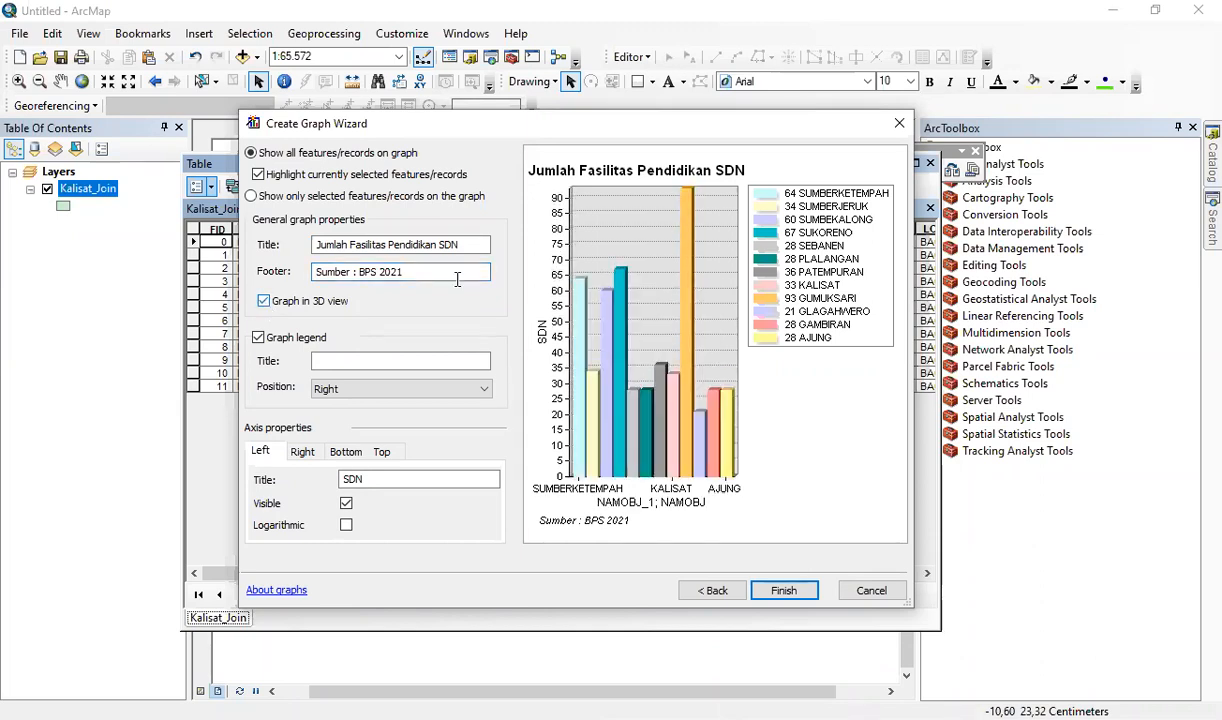
pyautogui.click(277, 341)
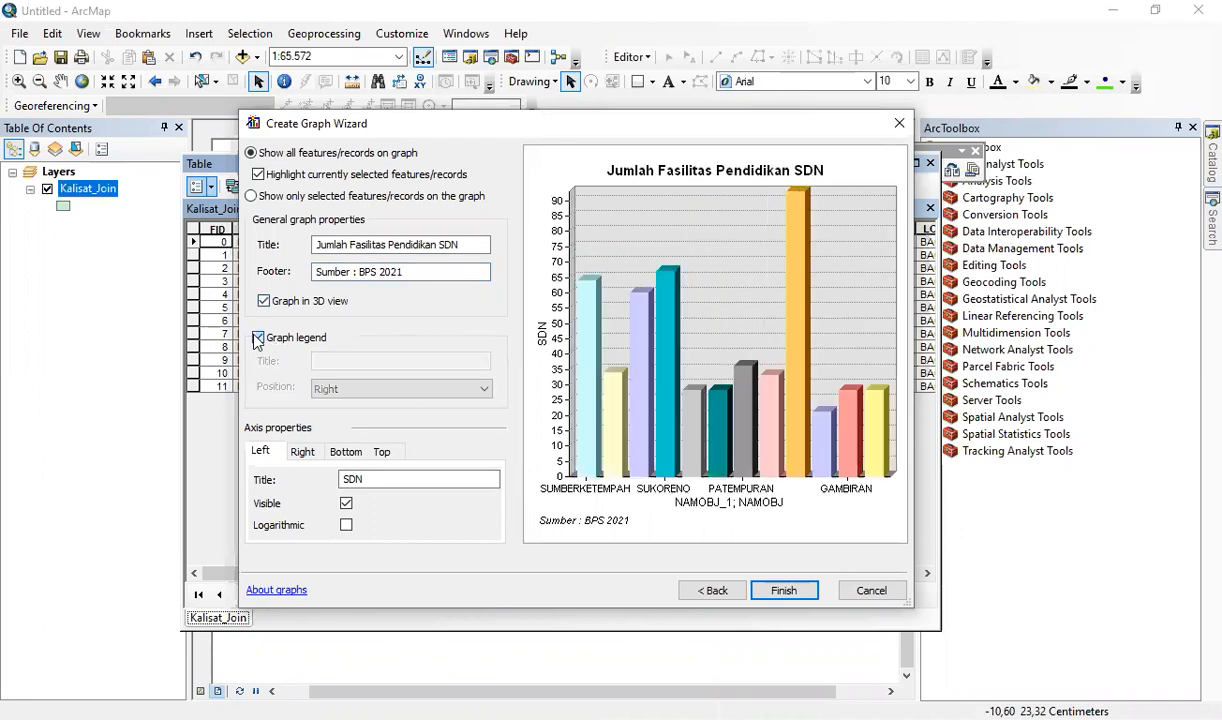
# Step: Review the title settings of the graph's right, top, bottom and left axes
pyautogui.click(302, 452)
pyautogui.click(393, 456)
pyautogui.click(347, 452)
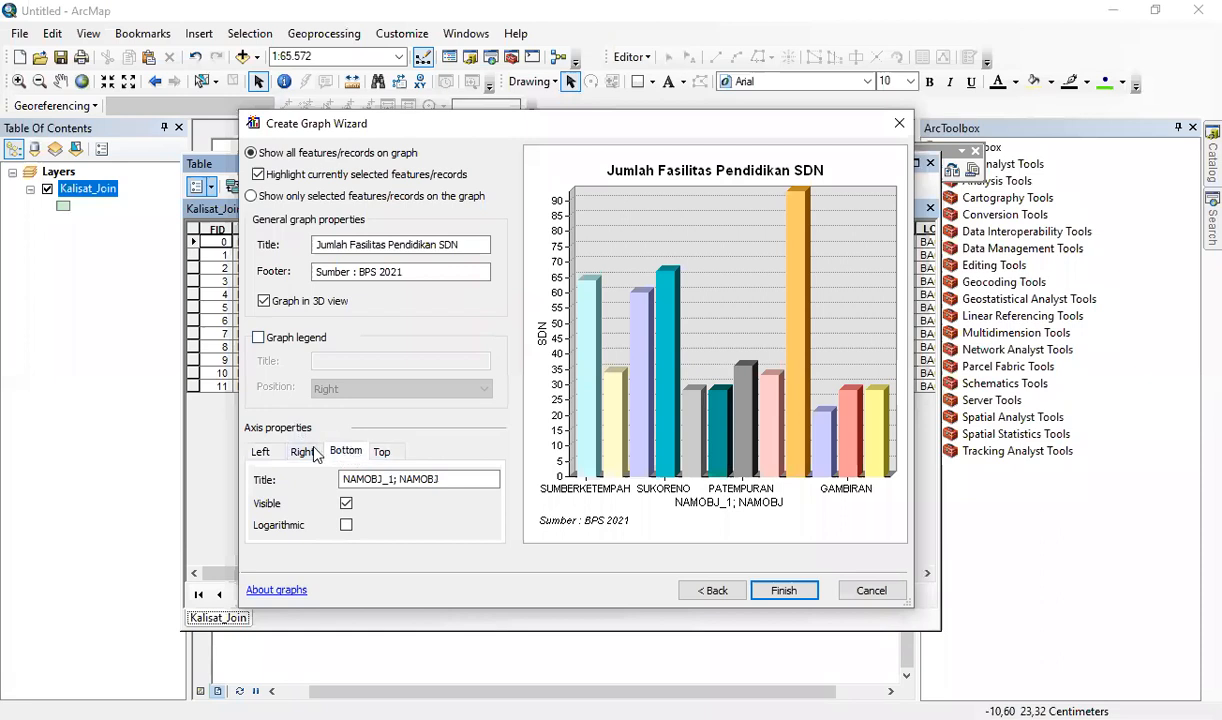
pyautogui.doubleClick(390, 482)
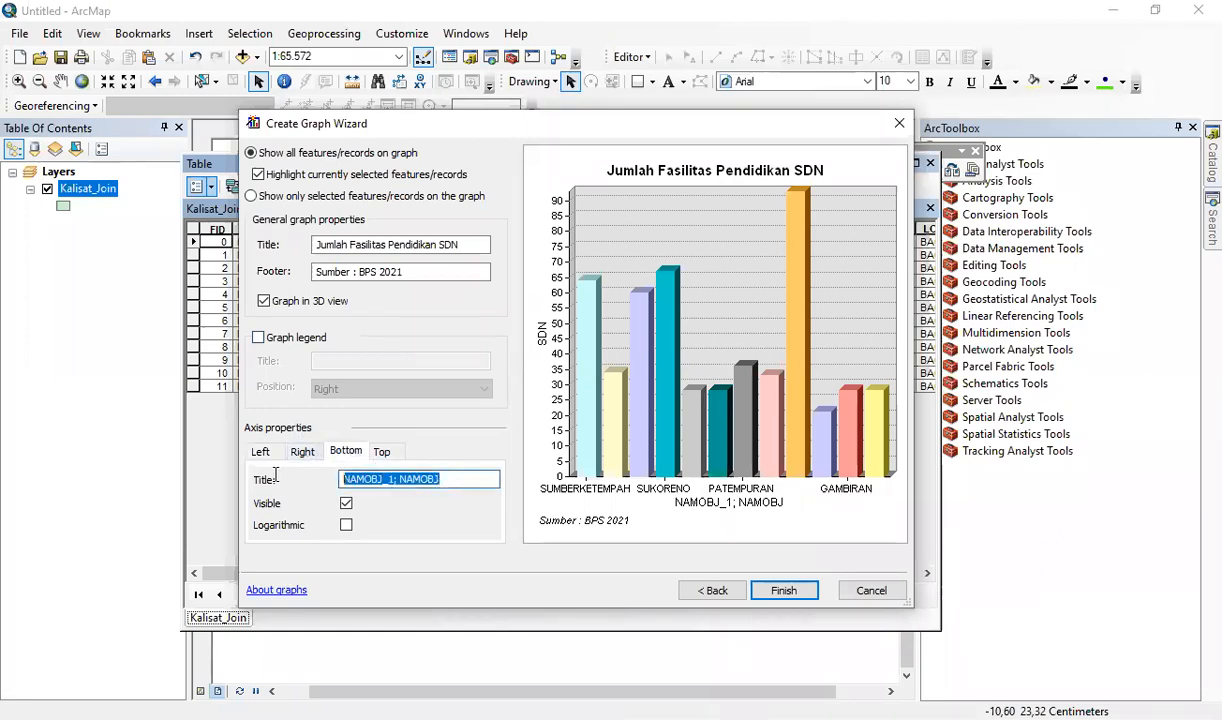
pyautogui.click(260, 451)
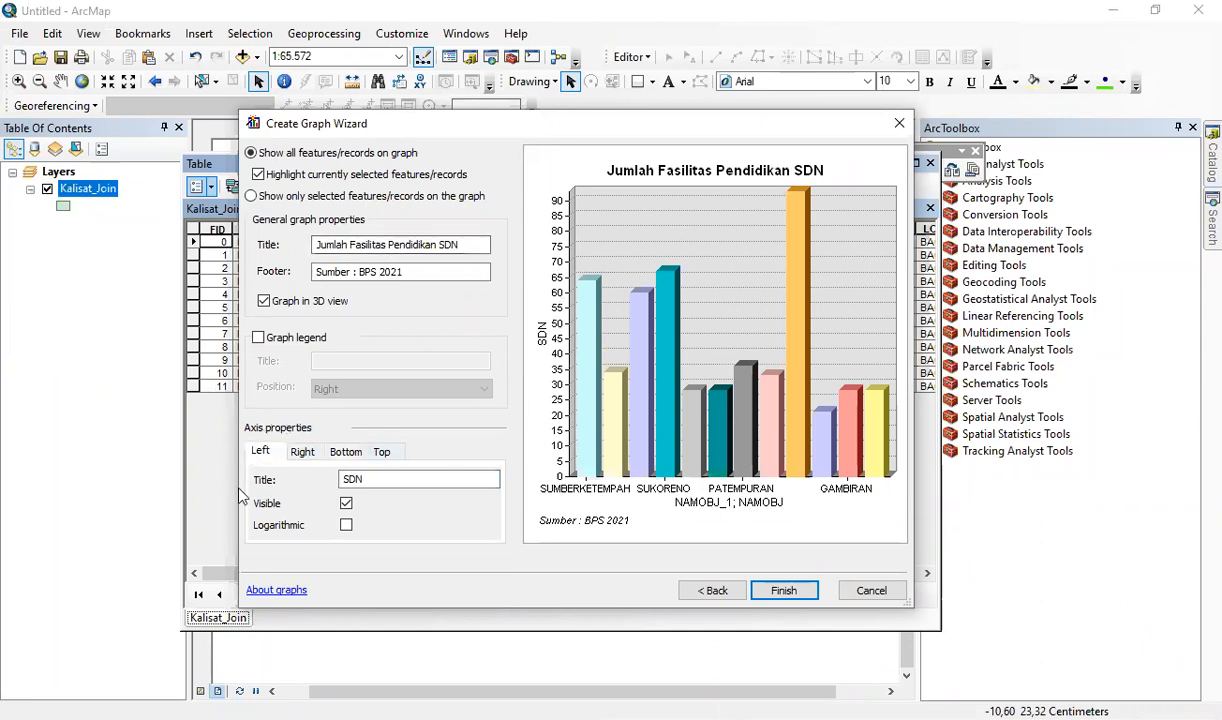
pyautogui.doubleClick(398, 479)
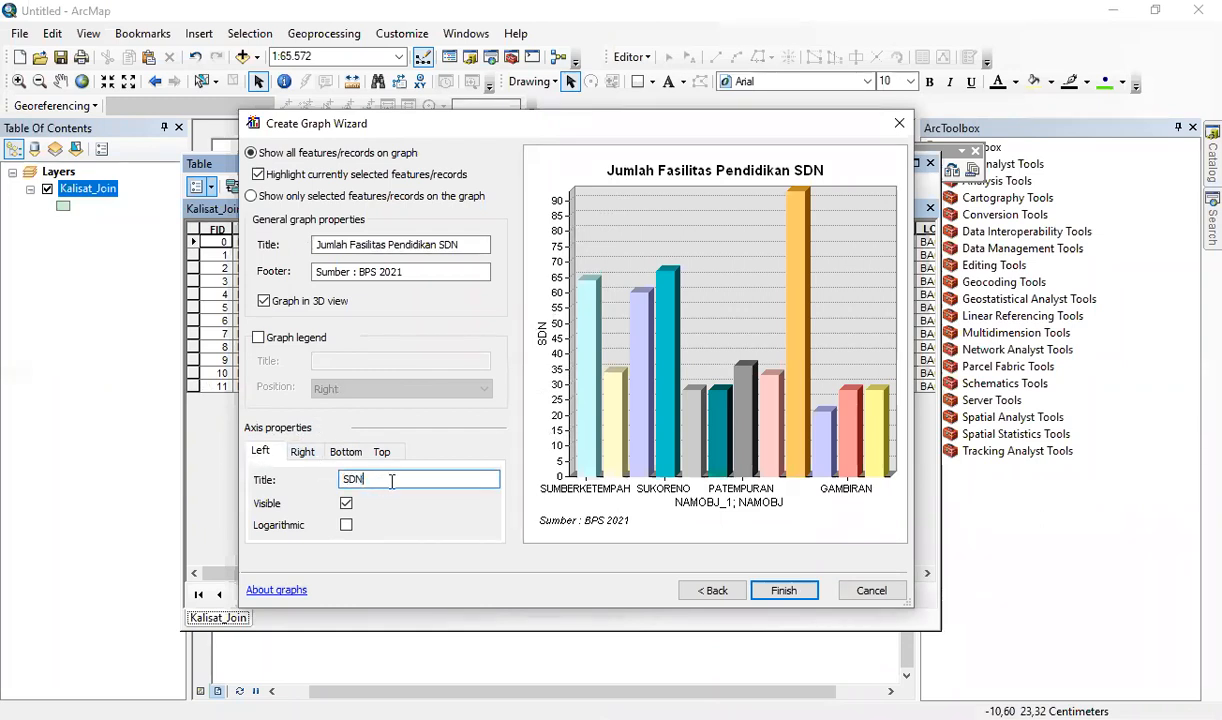
pyautogui.click(300, 451)
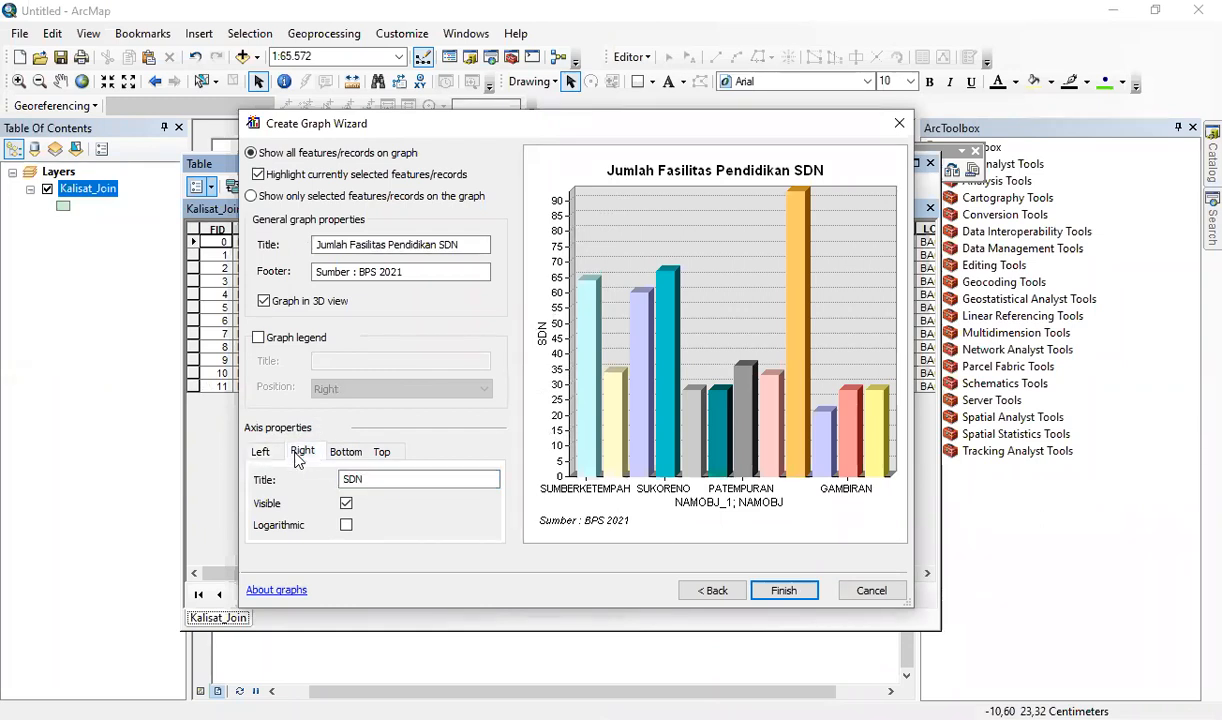
# Step: Replace the title of the graph's bottom axis with "Kelurahan"
pyautogui.click(346, 452)
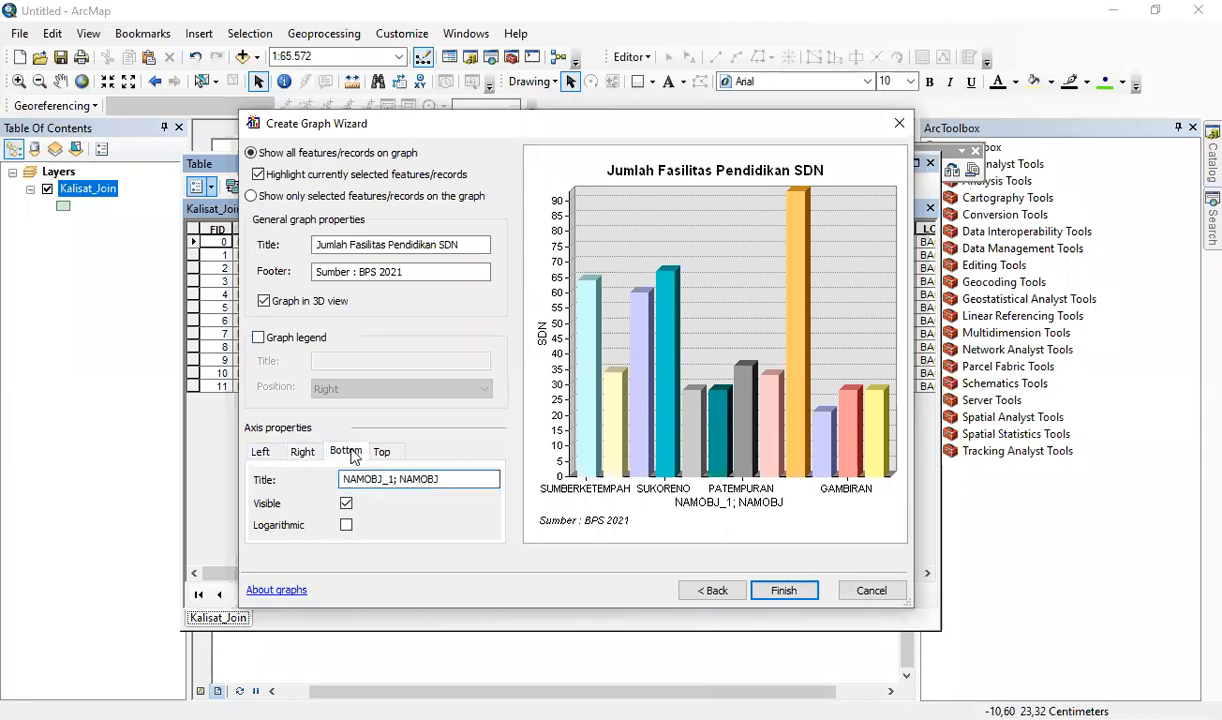
pyautogui.moveTo(476, 479); pyautogui.dragTo(308, 475)
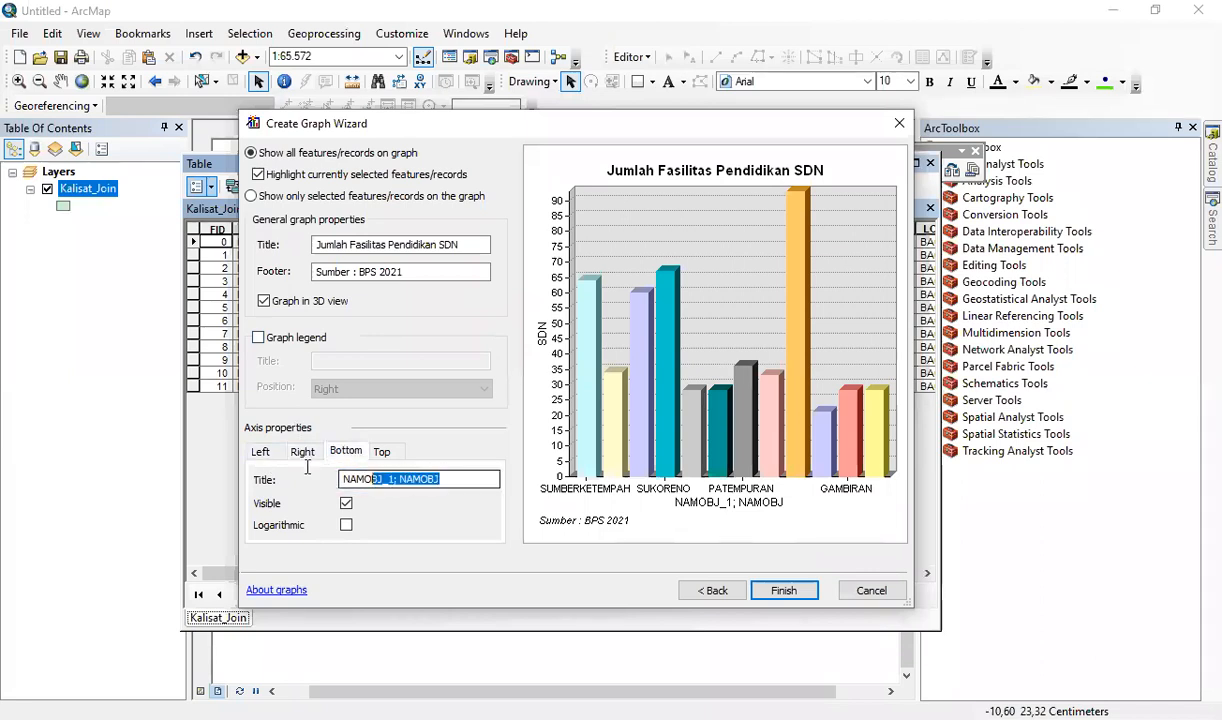
pyautogui.click(302, 451)
pyautogui.click(345, 452)
pyautogui.moveTo(497, 480); pyautogui.dragTo(322, 470)
pyautogui.press('BackSpace')
pyautogui.write('Ke')
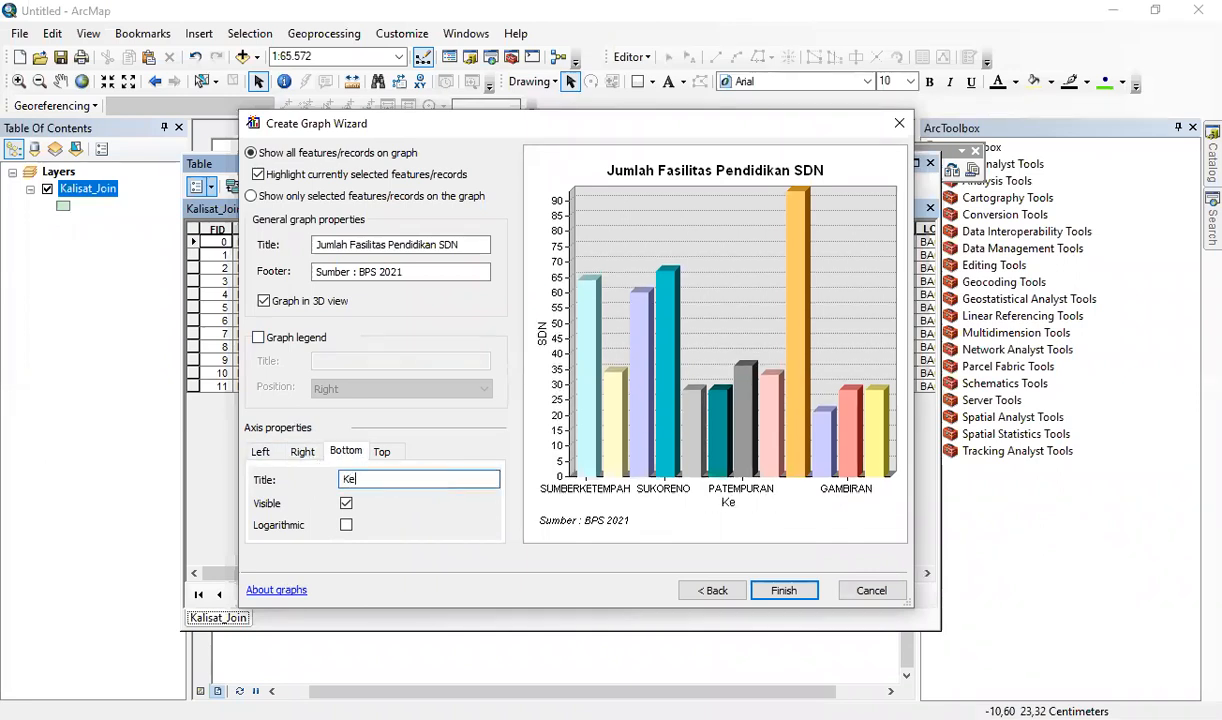
pyautogui.write('lurahan')
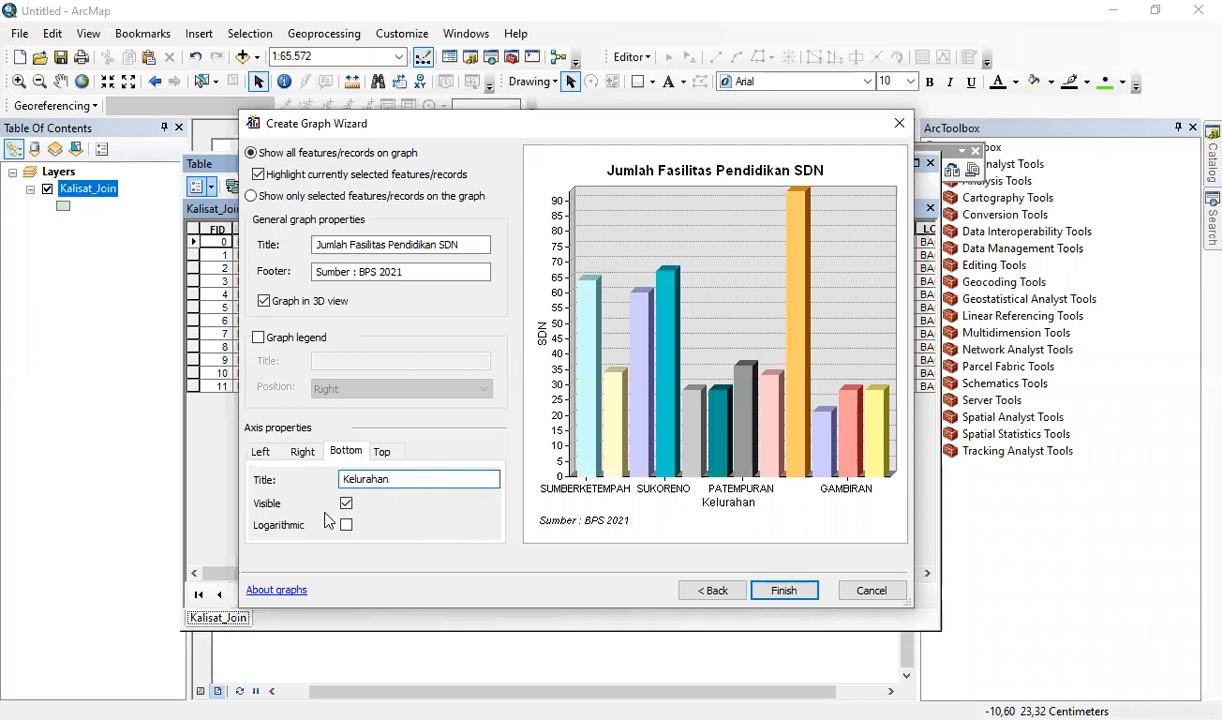
# Step: Finish the graph with a non-logarithmic bottom axis and enlarge its window in width and height
pyautogui.click(346, 525)
pyautogui.click(346, 526)
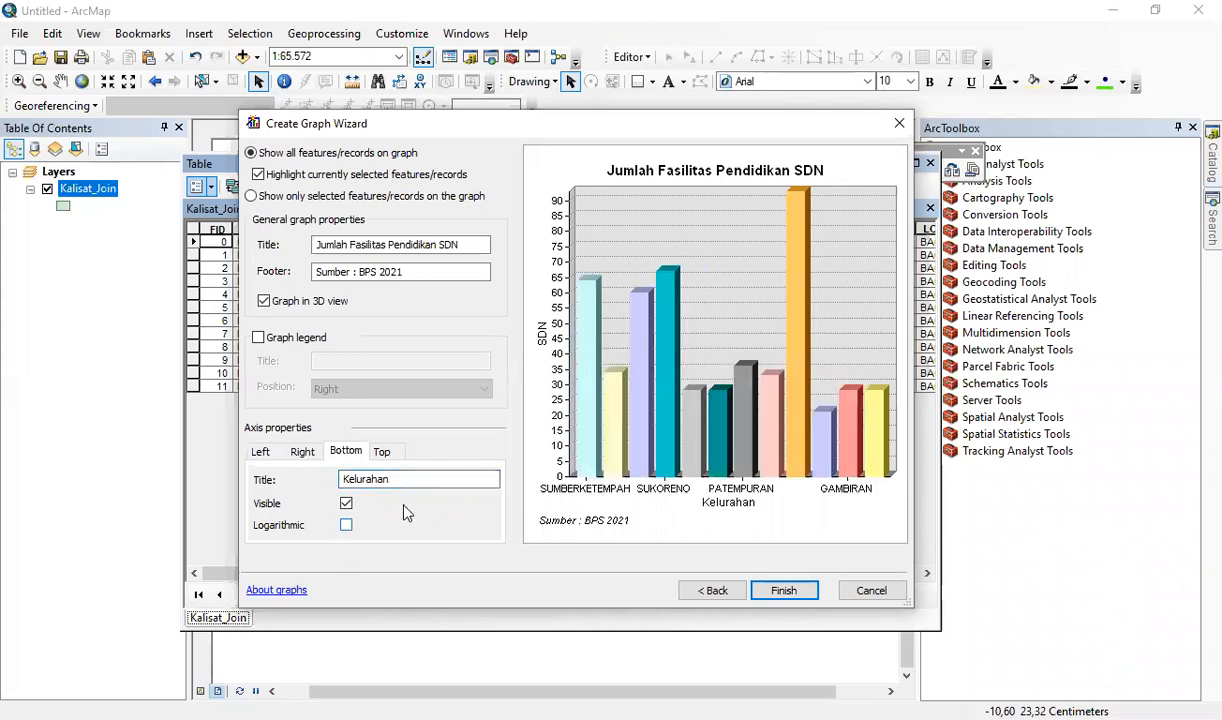
pyautogui.click(784, 591)
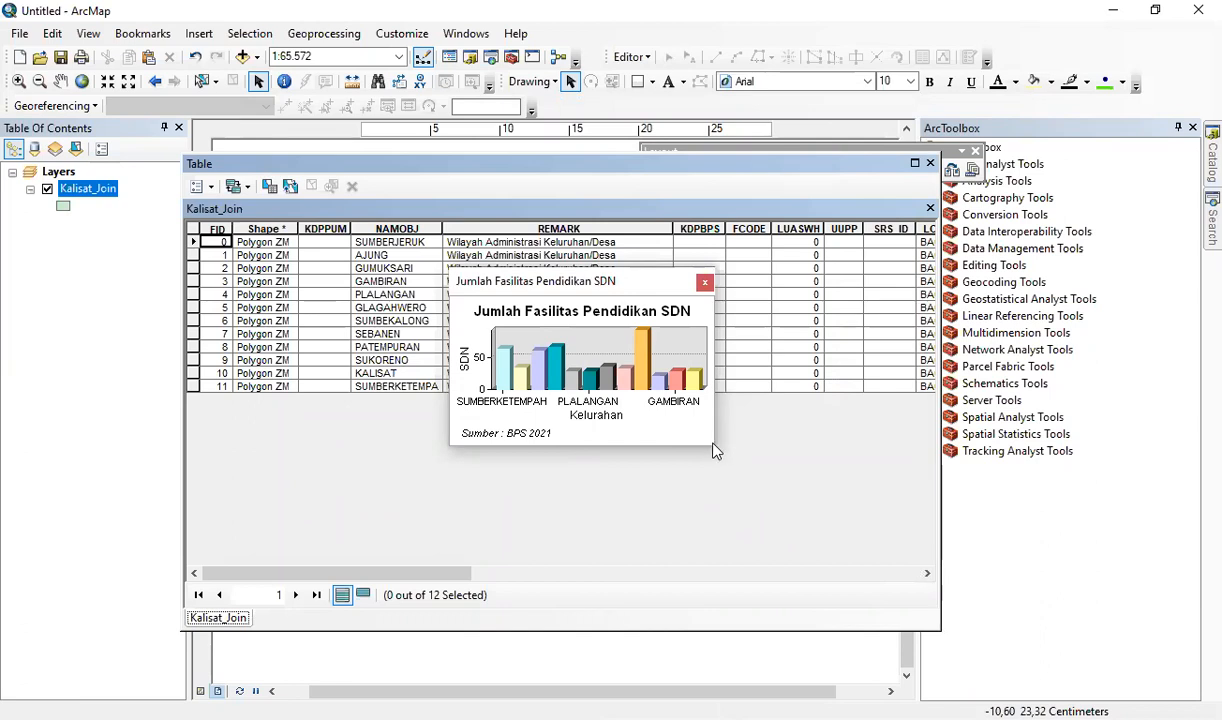
pyautogui.moveTo(717, 445); pyautogui.dragTo(1072, 503)
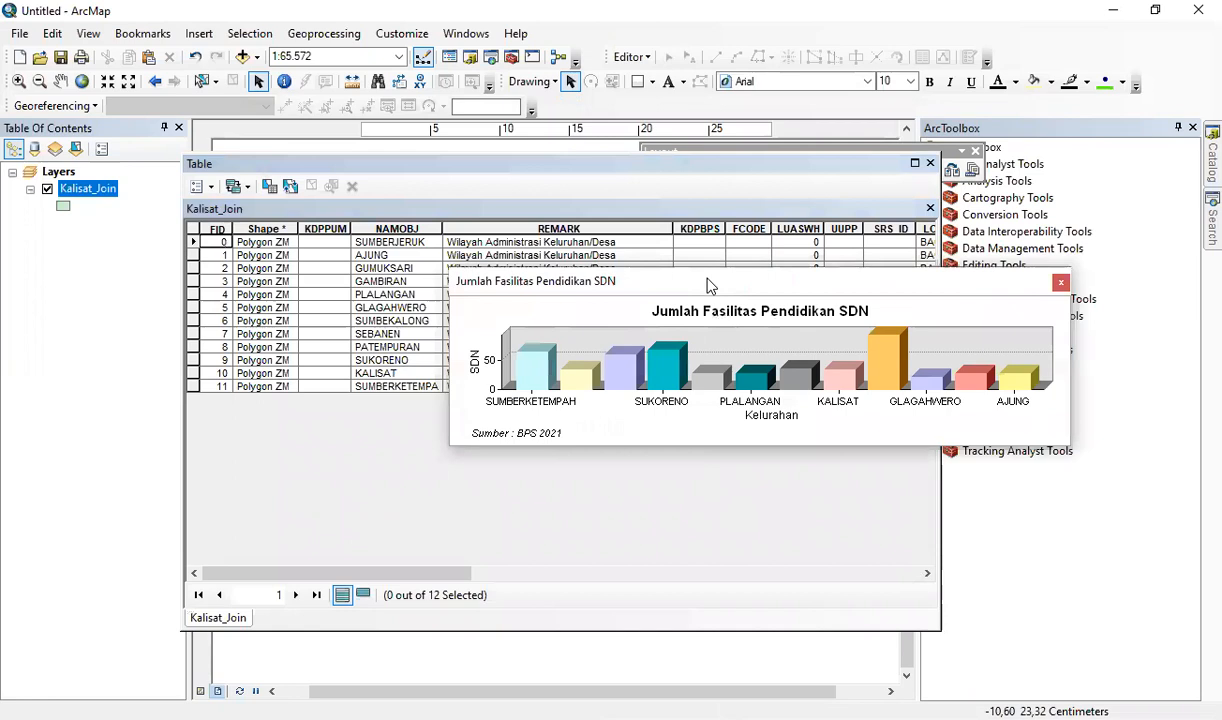
pyautogui.moveTo(694, 283); pyautogui.dragTo(528, 294)
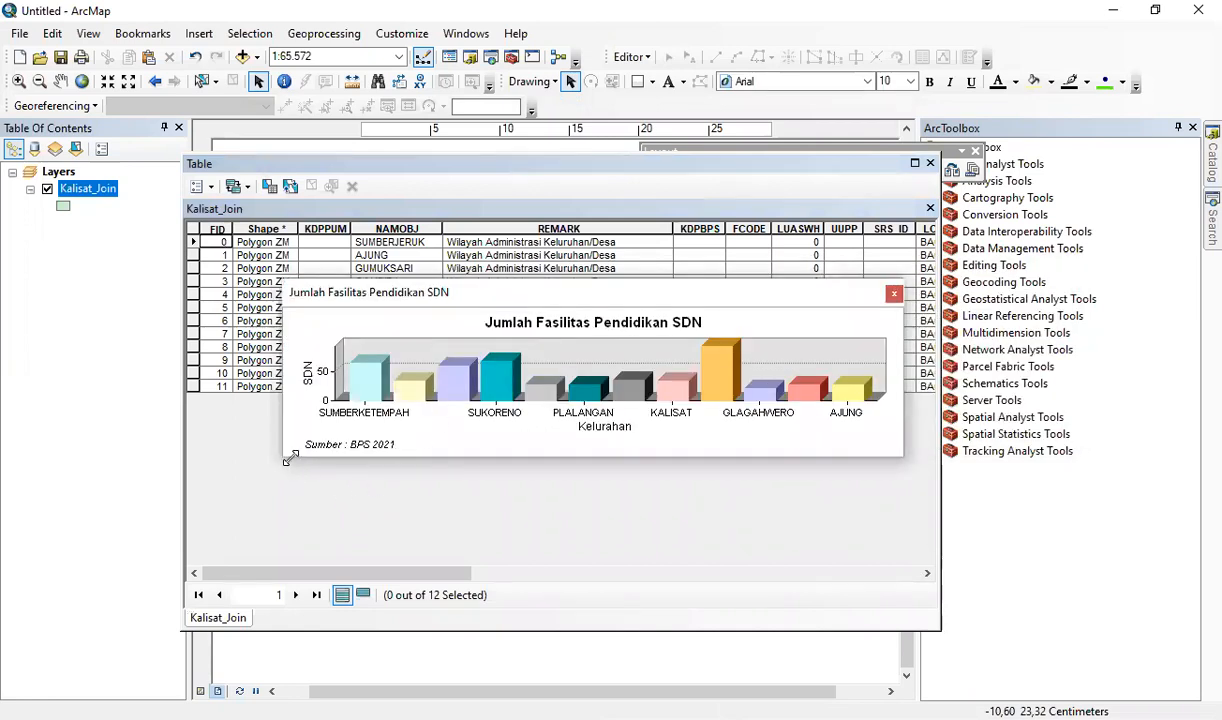
pyautogui.moveTo(288, 459); pyautogui.dragTo(232, 607)
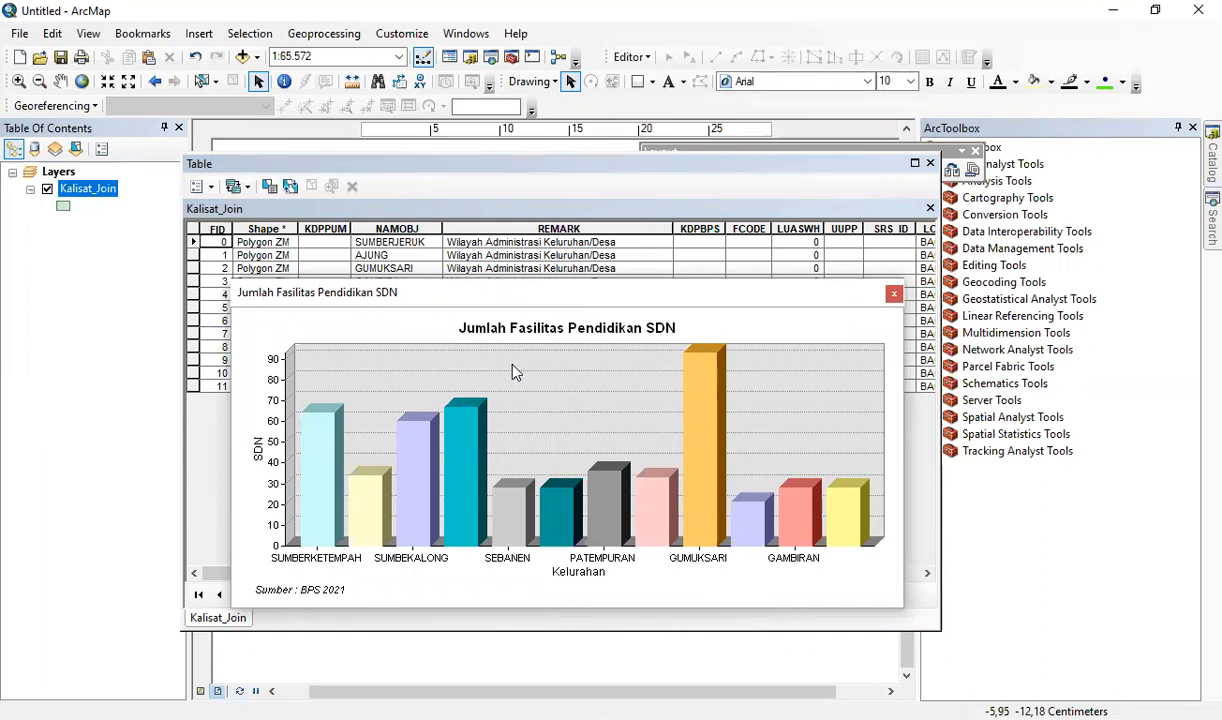
# Step: Review the picture formats in the graph's export options and close them without exporting
pyautogui.rightClick(395, 331)
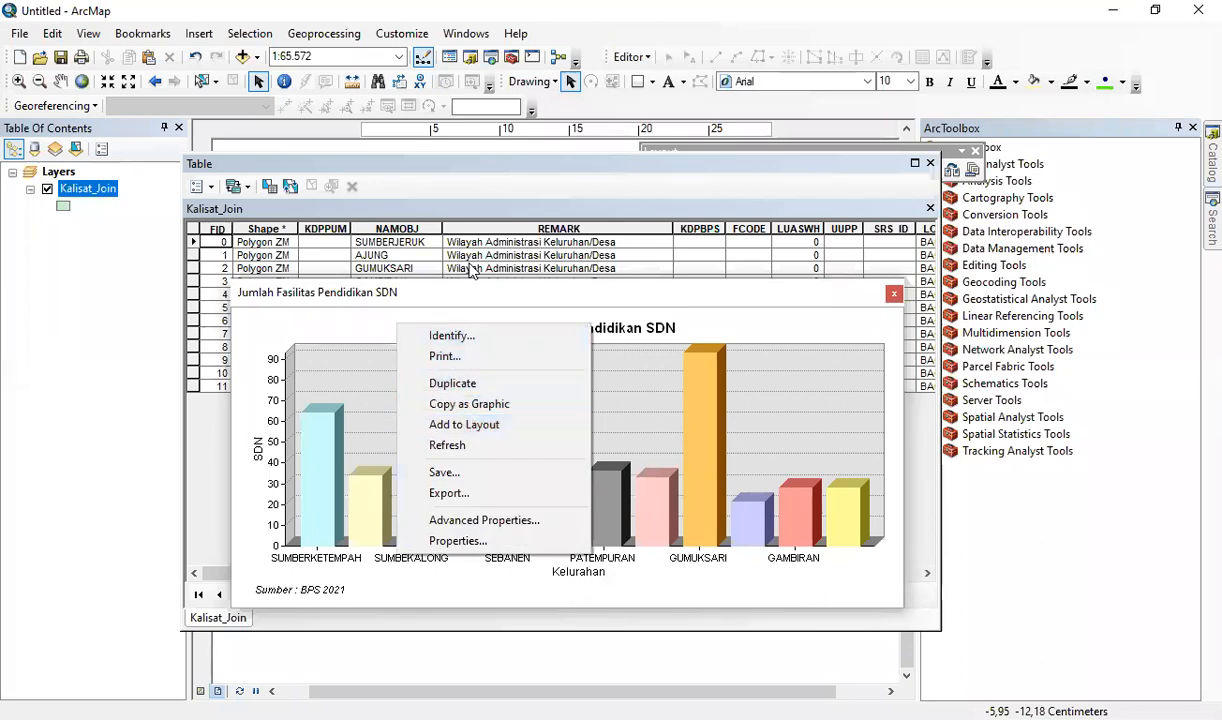
pyautogui.rightClick(363, 325)
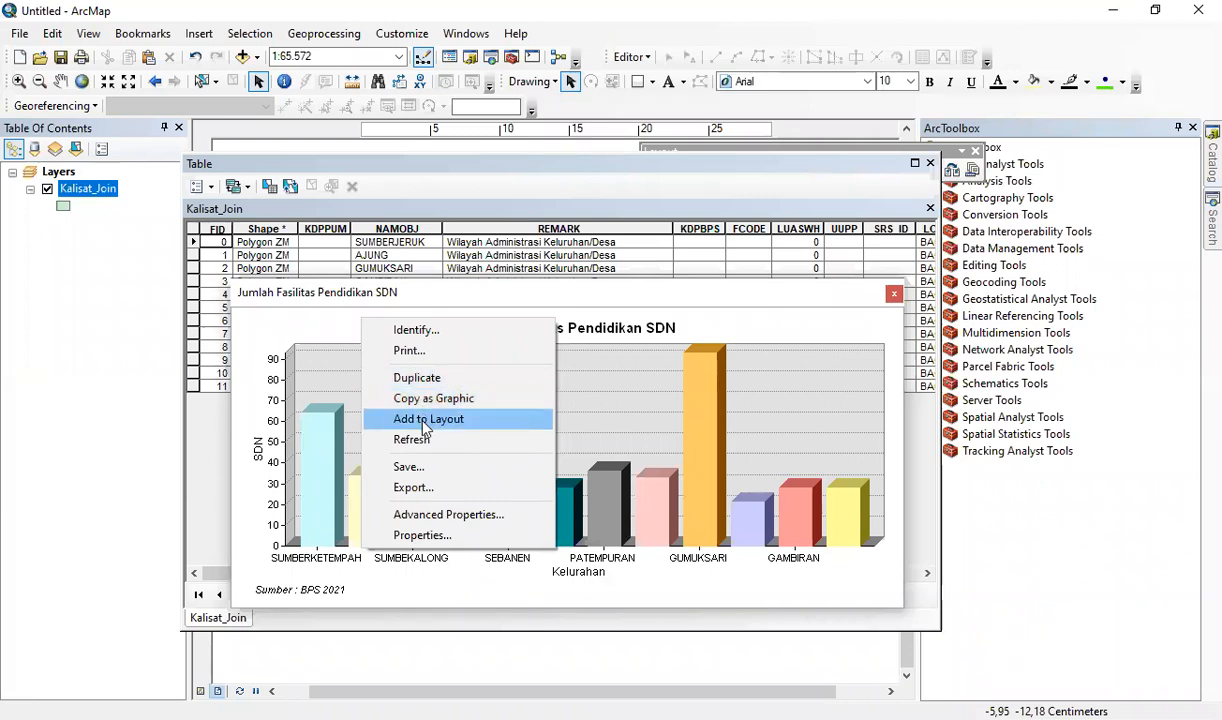
pyautogui.click(437, 490)
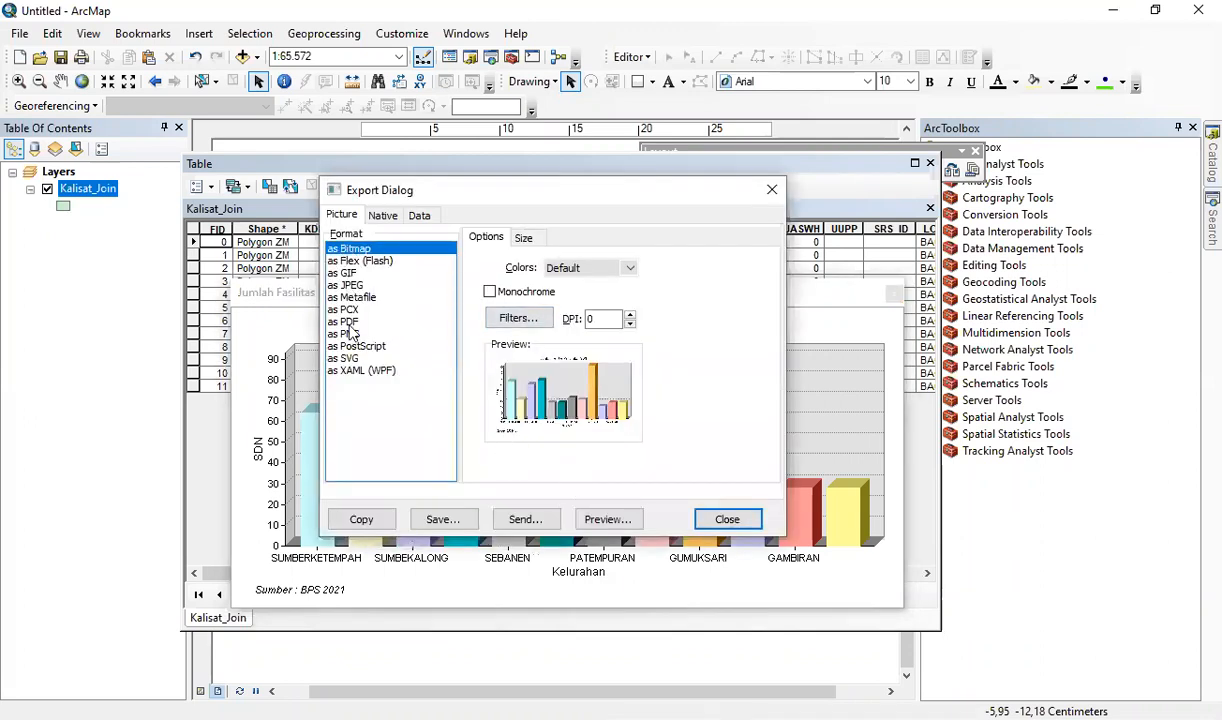
pyautogui.click(772, 190)
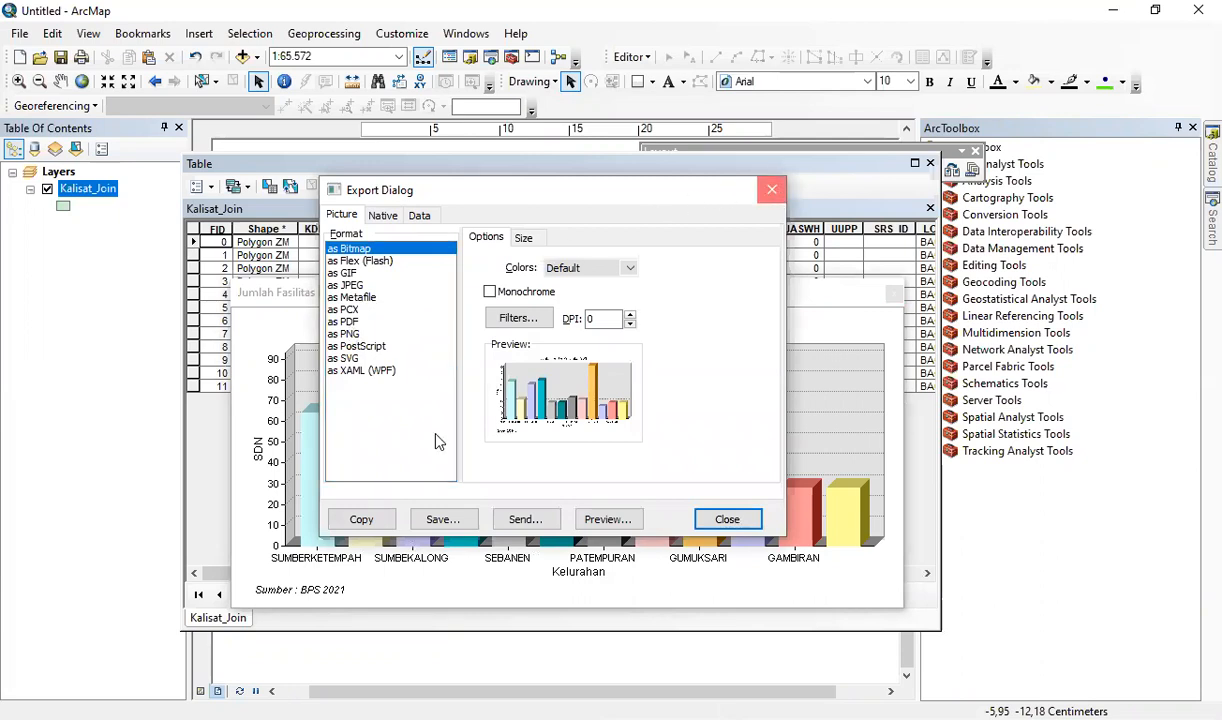
# Step: Add the graph to the layout and move it beside the map frame, with the table and graph windows shifted aside
pyautogui.rightClick(436, 368)
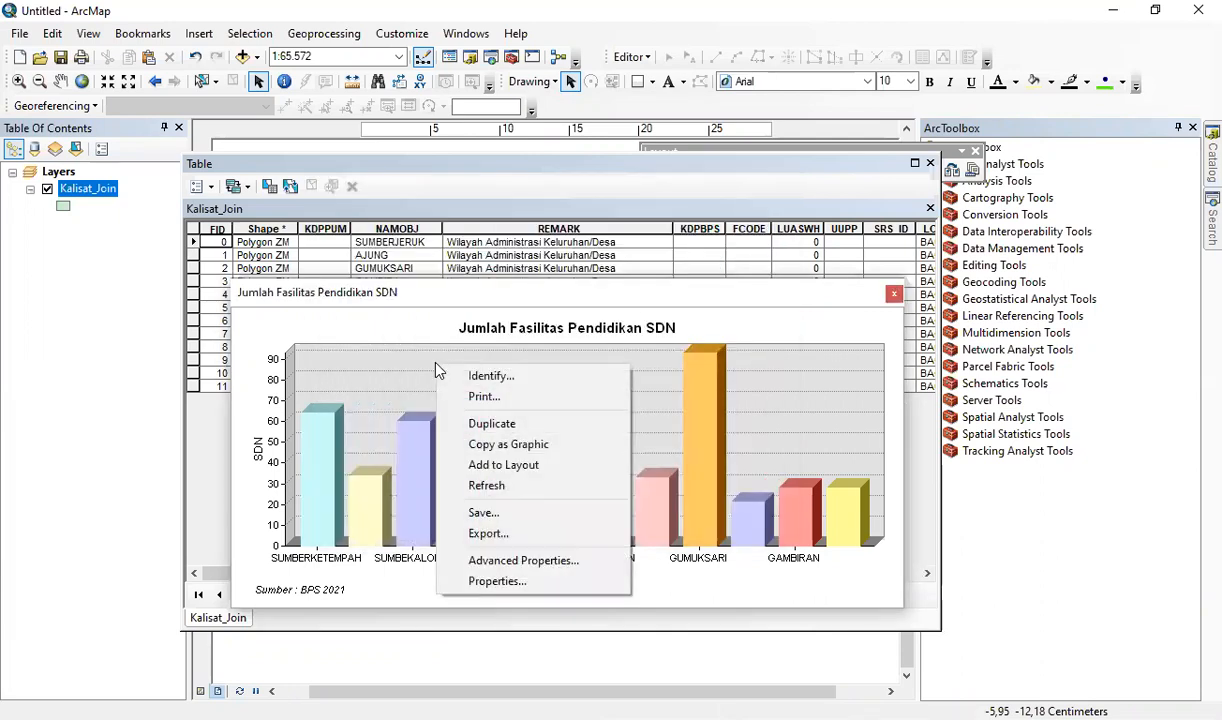
pyautogui.click(502, 466)
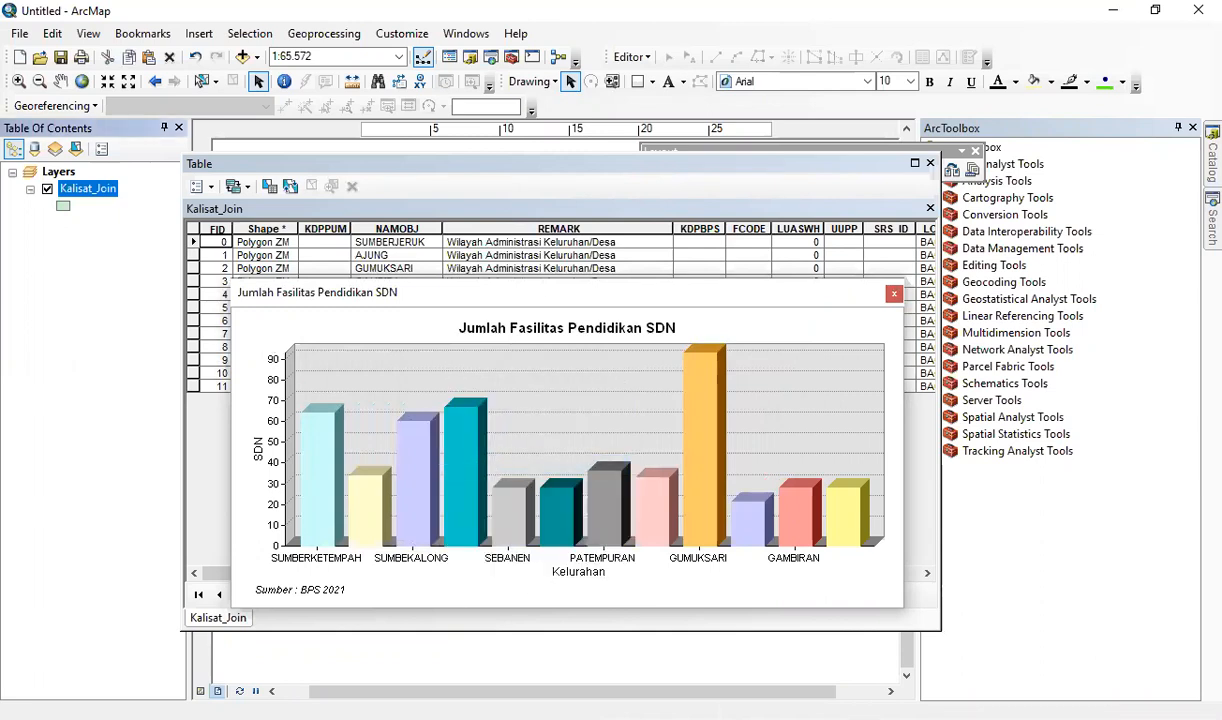
pyautogui.moveTo(804, 167); pyautogui.dragTo(575, 263)
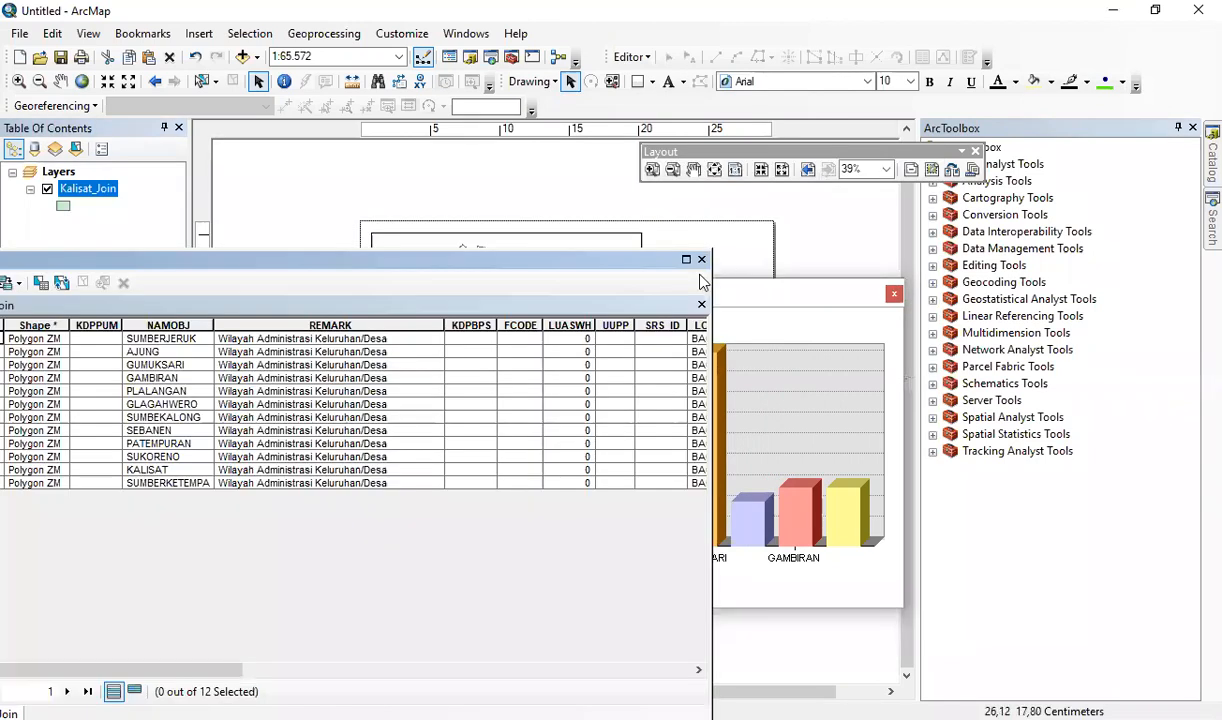
pyautogui.moveTo(492, 338); pyautogui.dragTo(420, 358)
pyautogui.moveTo(721, 292); pyautogui.dragTo(1028, 499)
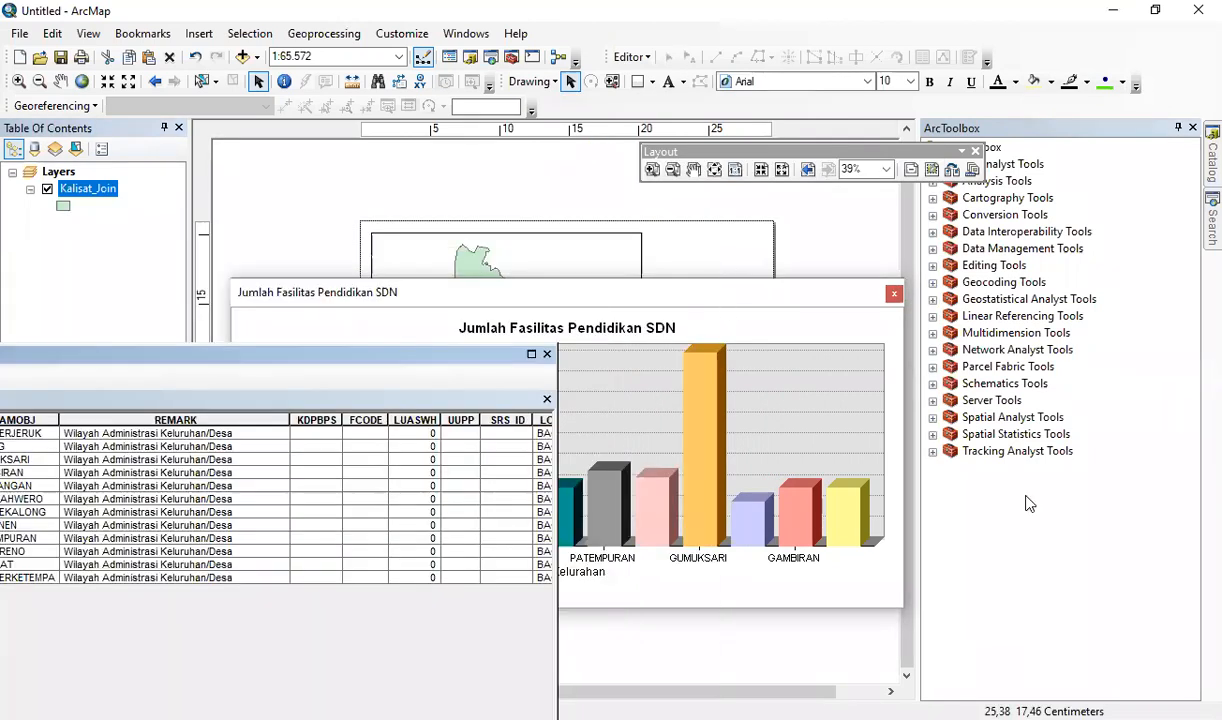
pyautogui.moveTo(600, 383); pyautogui.dragTo(742, 352)
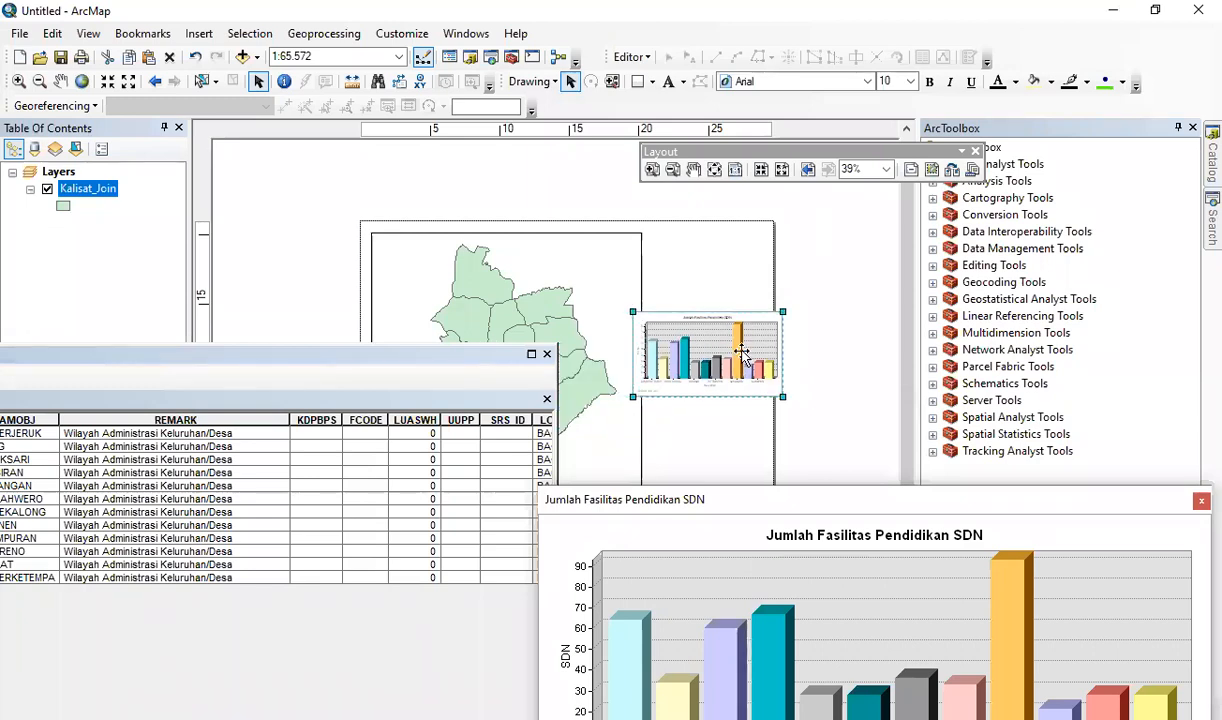
# Step: Check the axis labels of the graph on the layout and delete that graph from the page
pyautogui.scroll(-3, 742, 352)
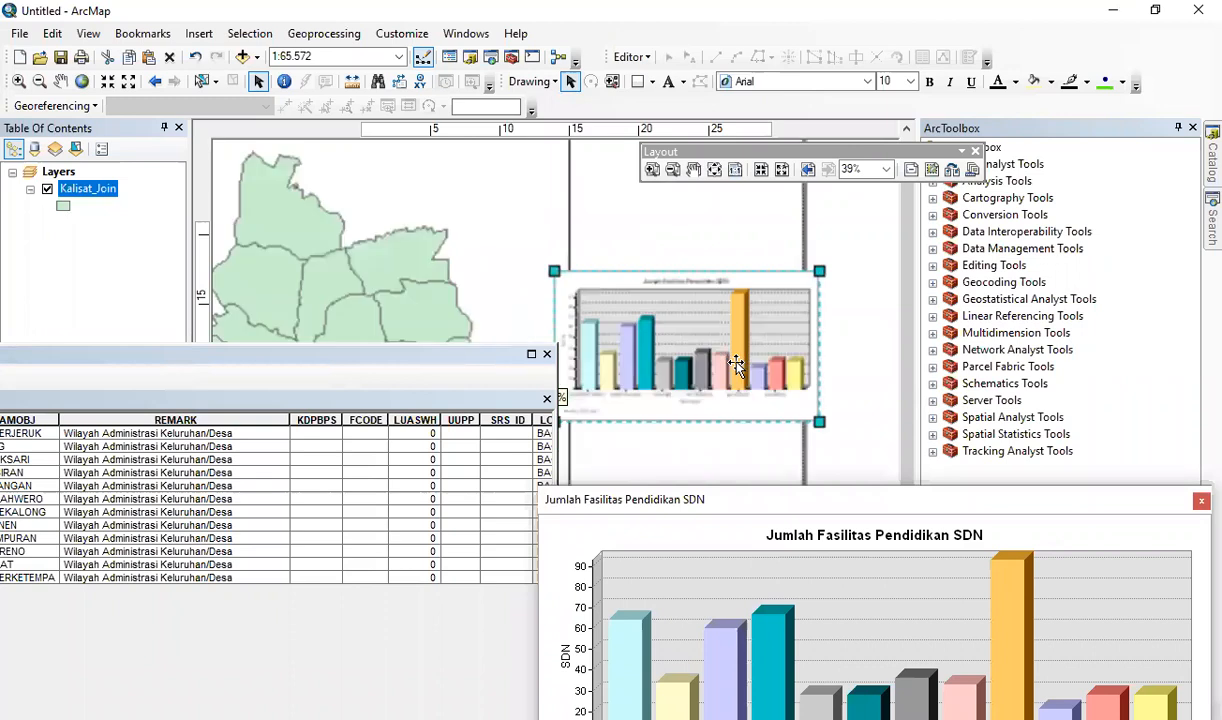
pyautogui.scroll(-4, 735, 365)
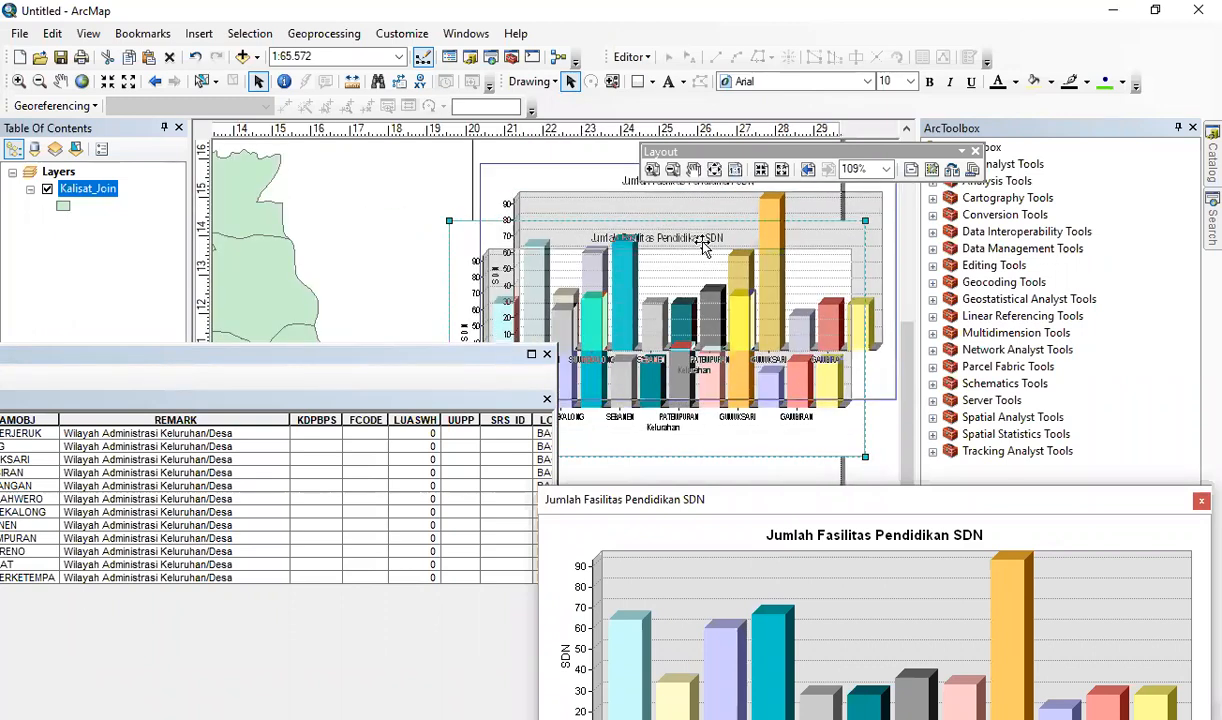
pyautogui.scroll(-2, 703, 244)
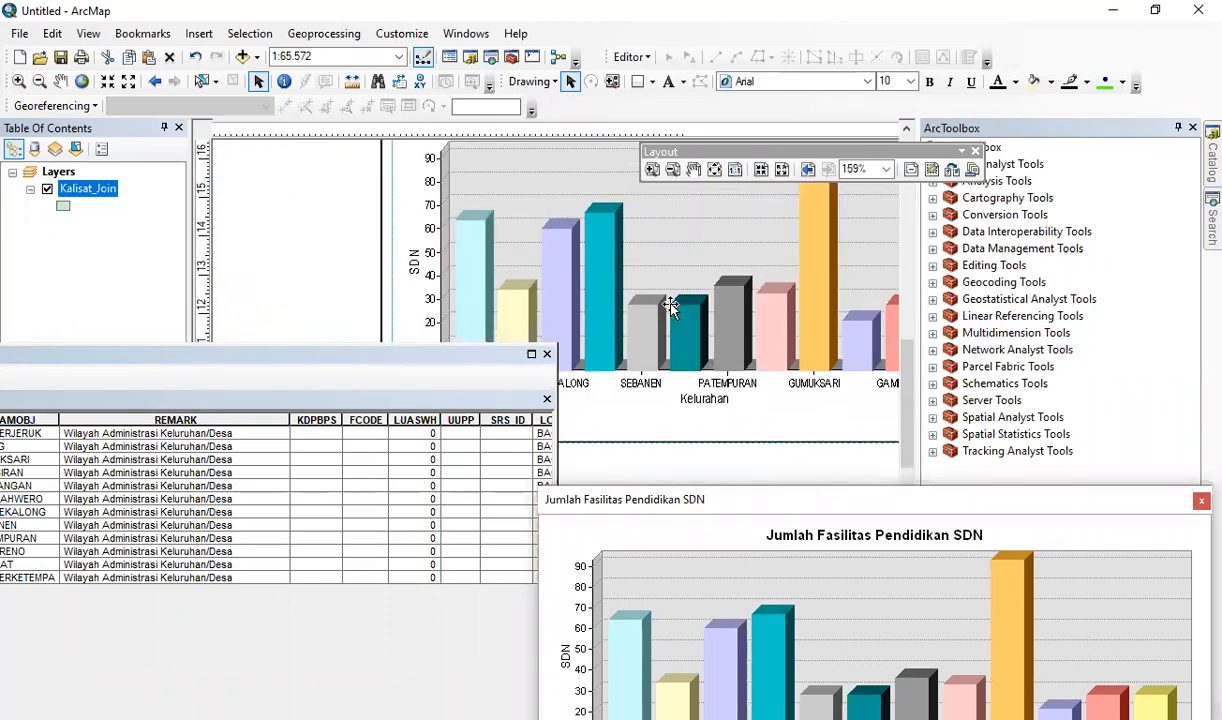
pyautogui.scroll(-3, 670, 306)
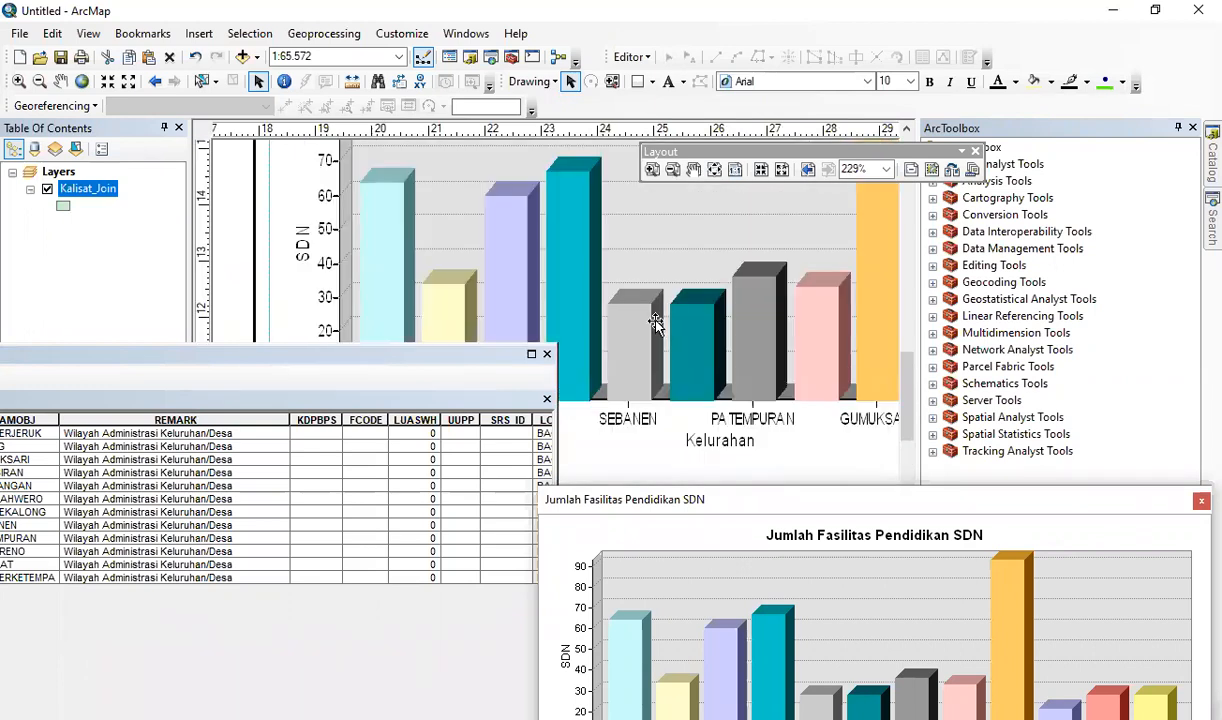
pyautogui.scroll(-2, 655, 322)
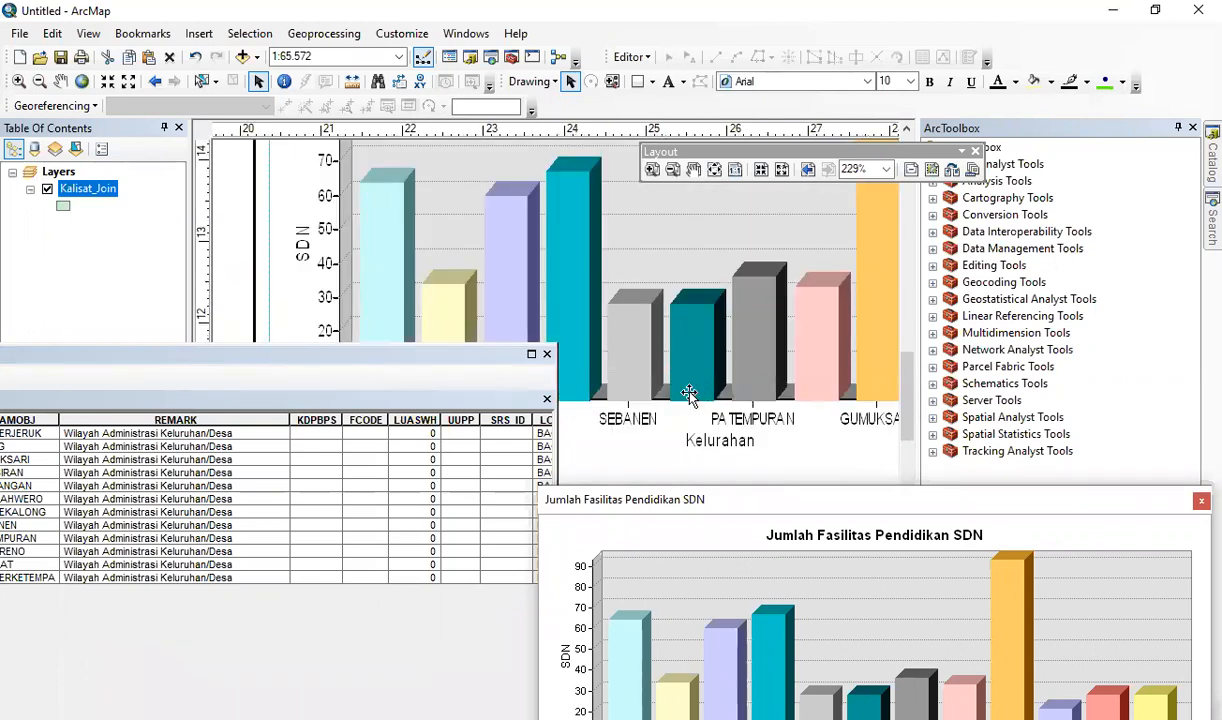
pyautogui.moveTo(785, 499); pyautogui.dragTo(720, 360)
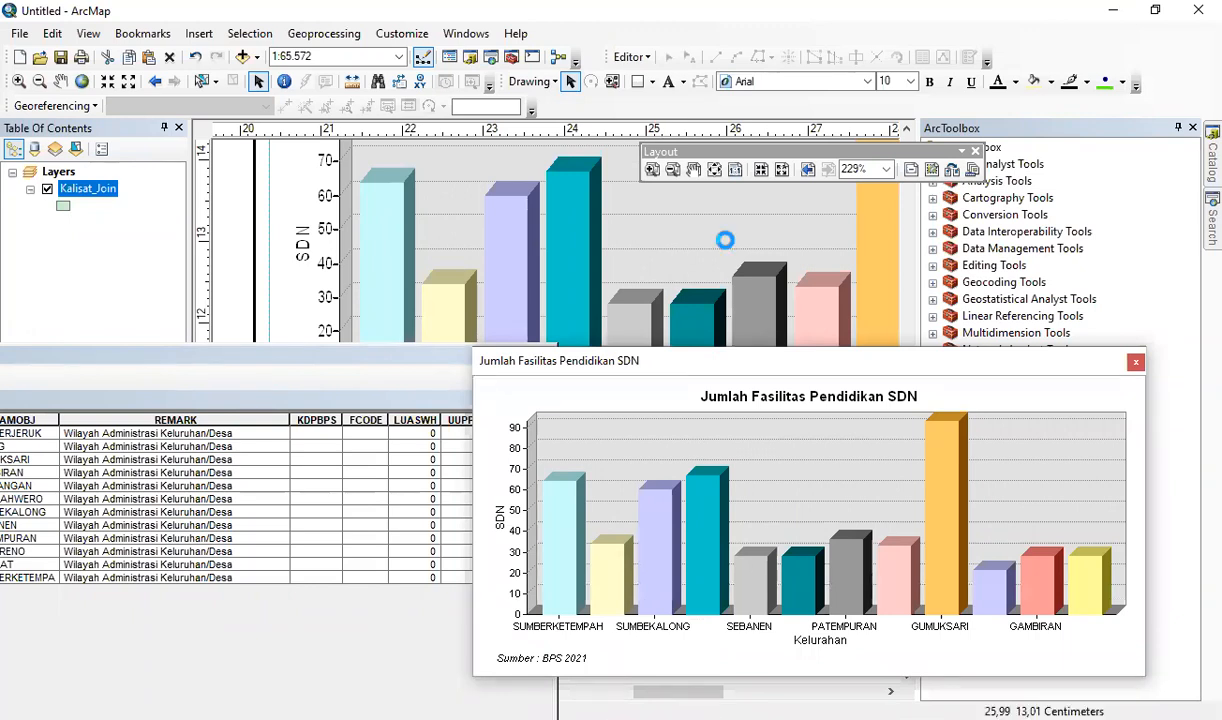
pyautogui.press('Delete')
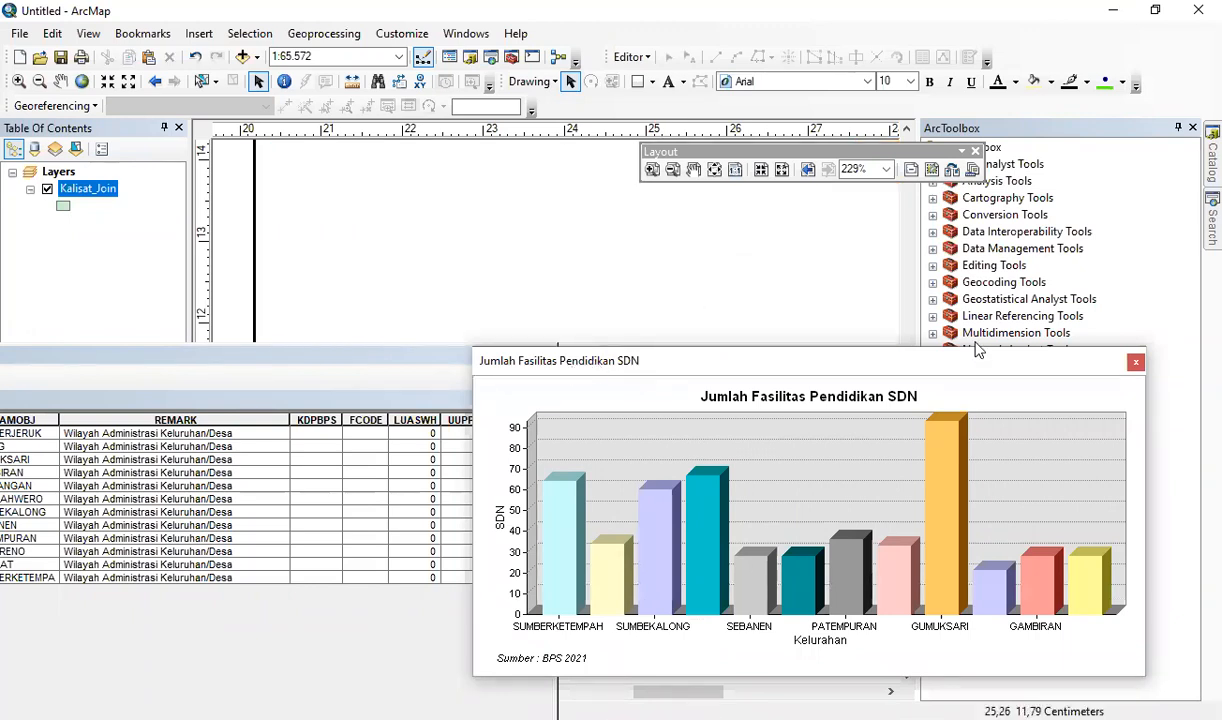
# Step: Widen the graph window across nearly the whole screen and add the graph to the layout
pyautogui.moveTo(978, 360); pyautogui.dragTo(878, 248)
pyautogui.moveTo(1045, 352); pyautogui.dragTo(1215, 352)
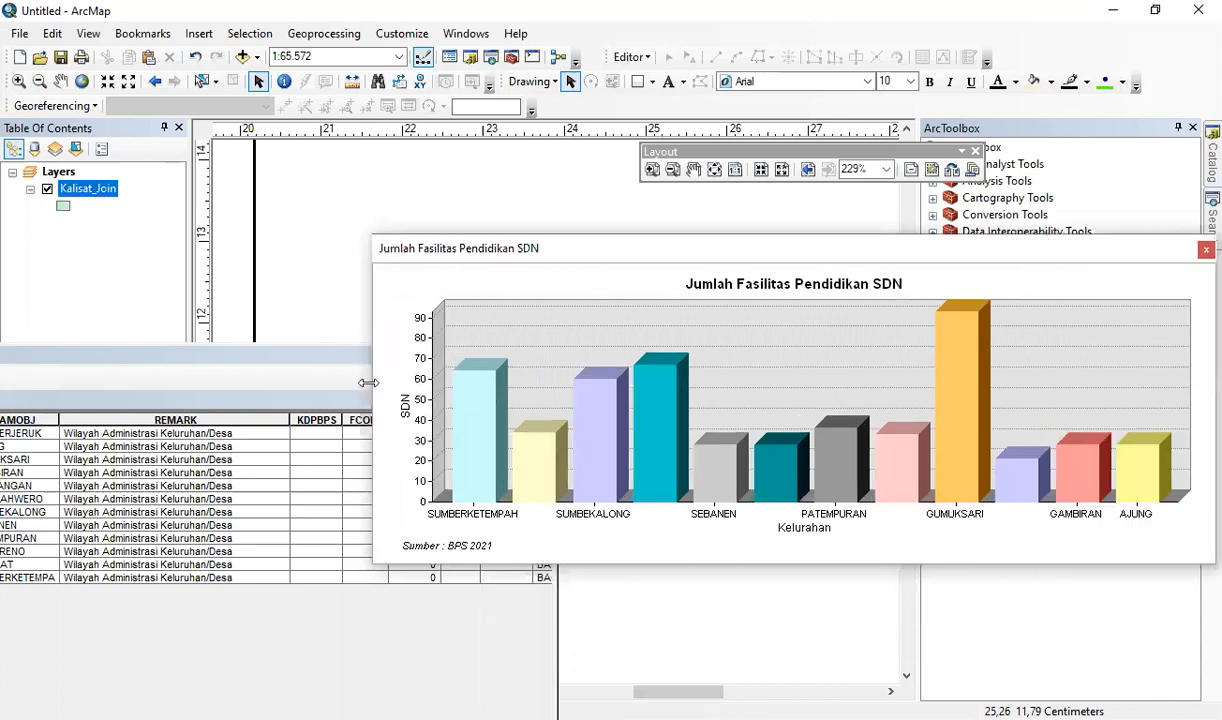
pyautogui.moveTo(369, 382); pyautogui.dragTo(11, 350)
pyautogui.rightClick(713, 338)
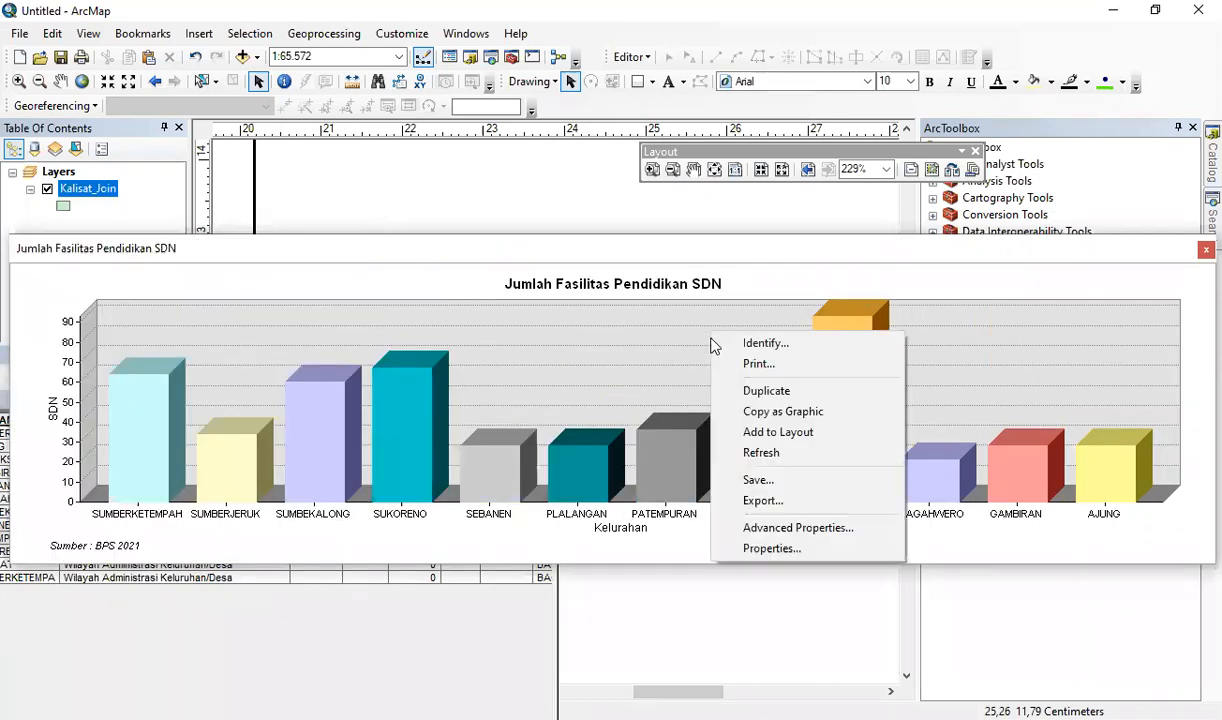
pyautogui.click(802, 433)
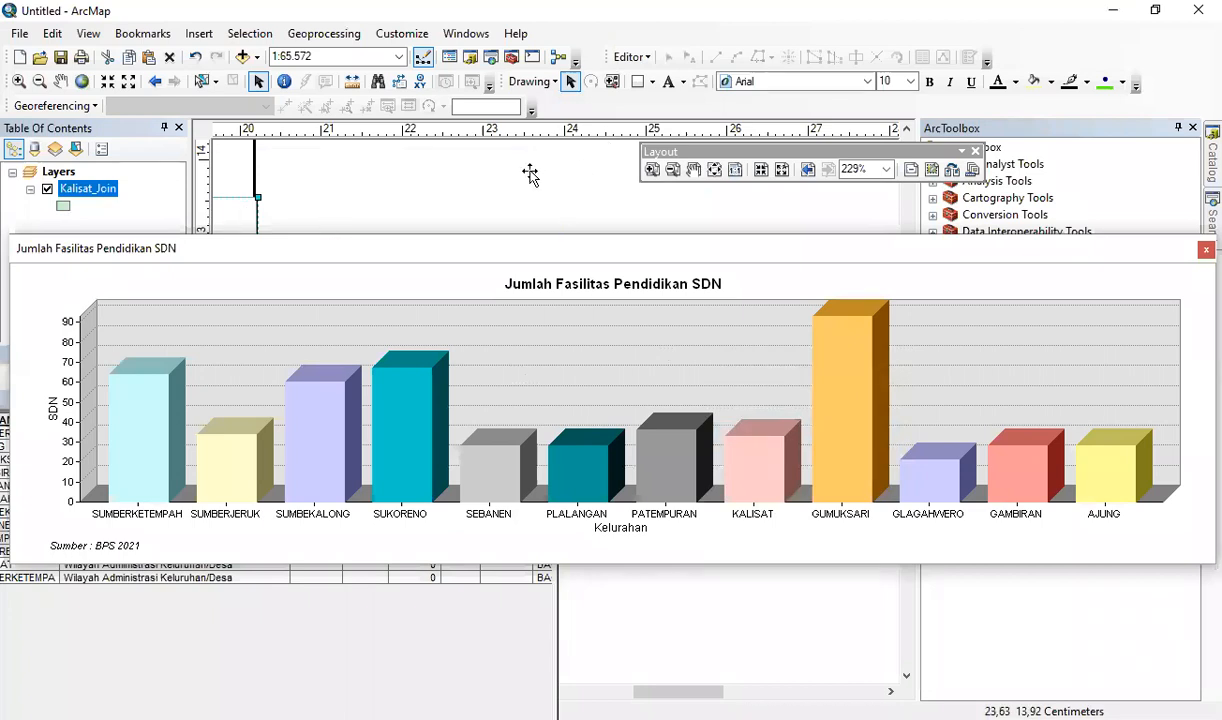
# Step: Close the graph window and move the attribute table off the graph on the layout
pyautogui.moveTo(926, 252); pyautogui.dragTo(500, 574)
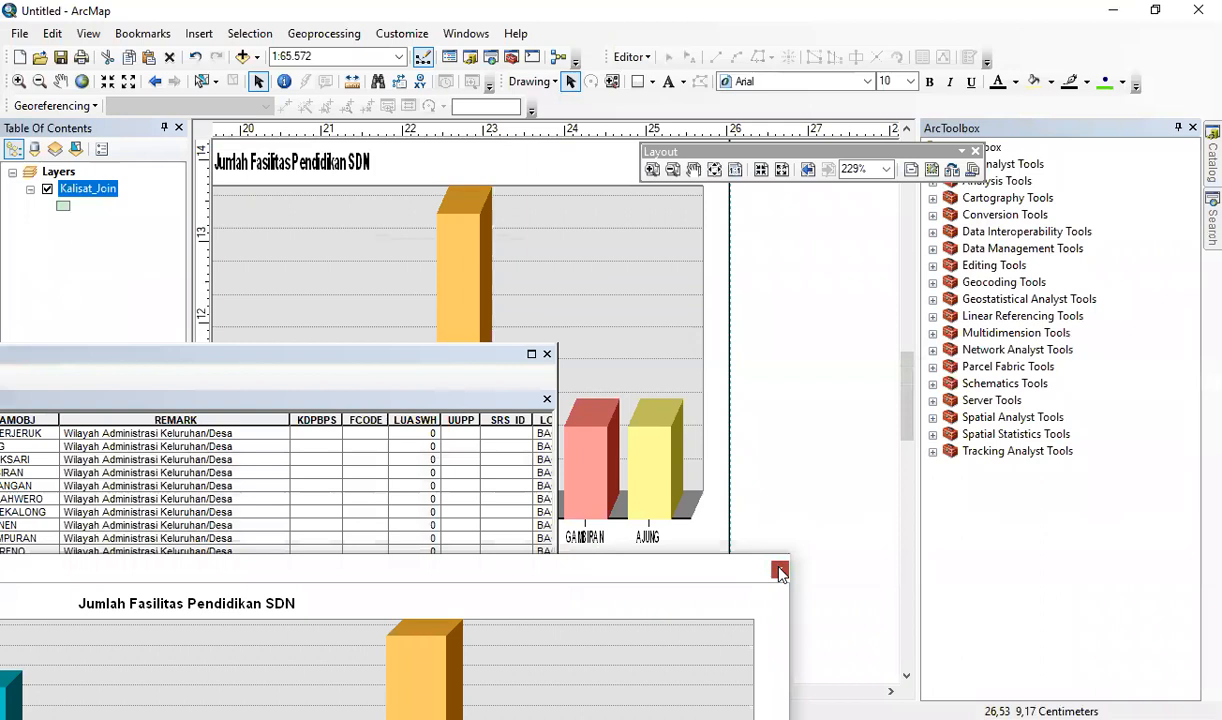
pyautogui.click(780, 570)
pyautogui.doubleClick(450, 352)
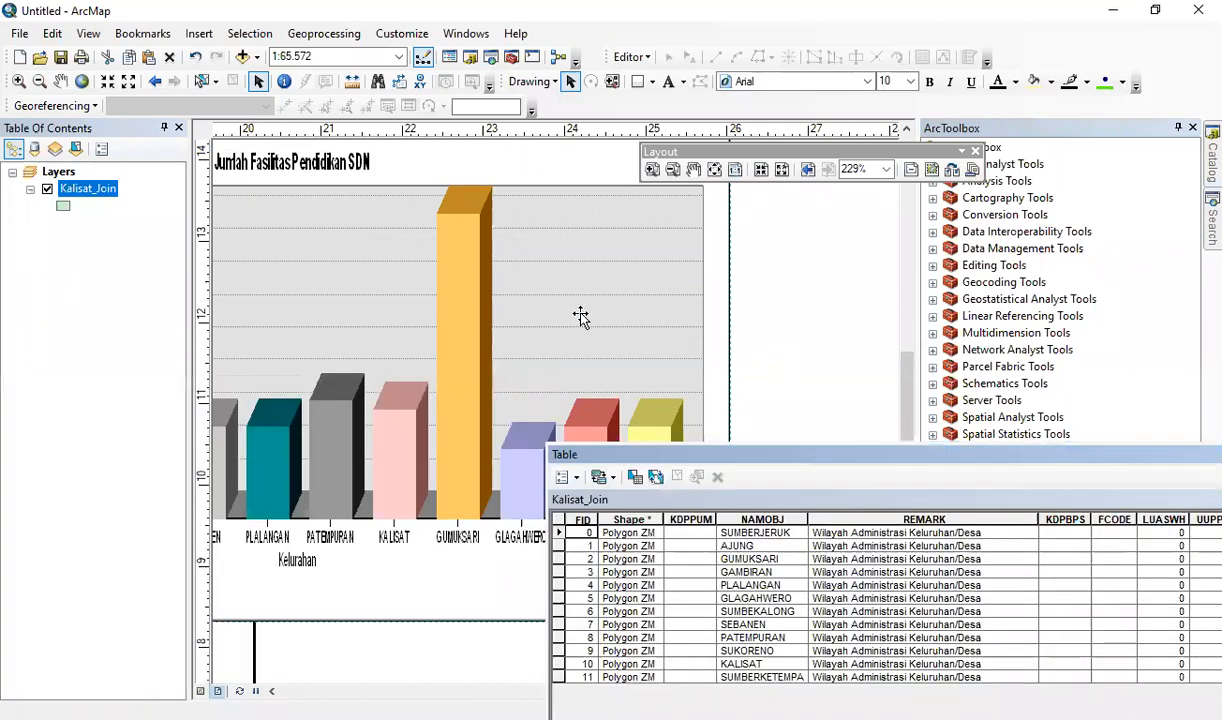
# Step: Move the graph into the empty area beside the map frame and shrink it slightly
pyautogui.moveTo(581, 316); pyautogui.dragTo(772, 262)
pyautogui.scroll(-1, 430, 391)
pyautogui.scroll(2, 430, 391)
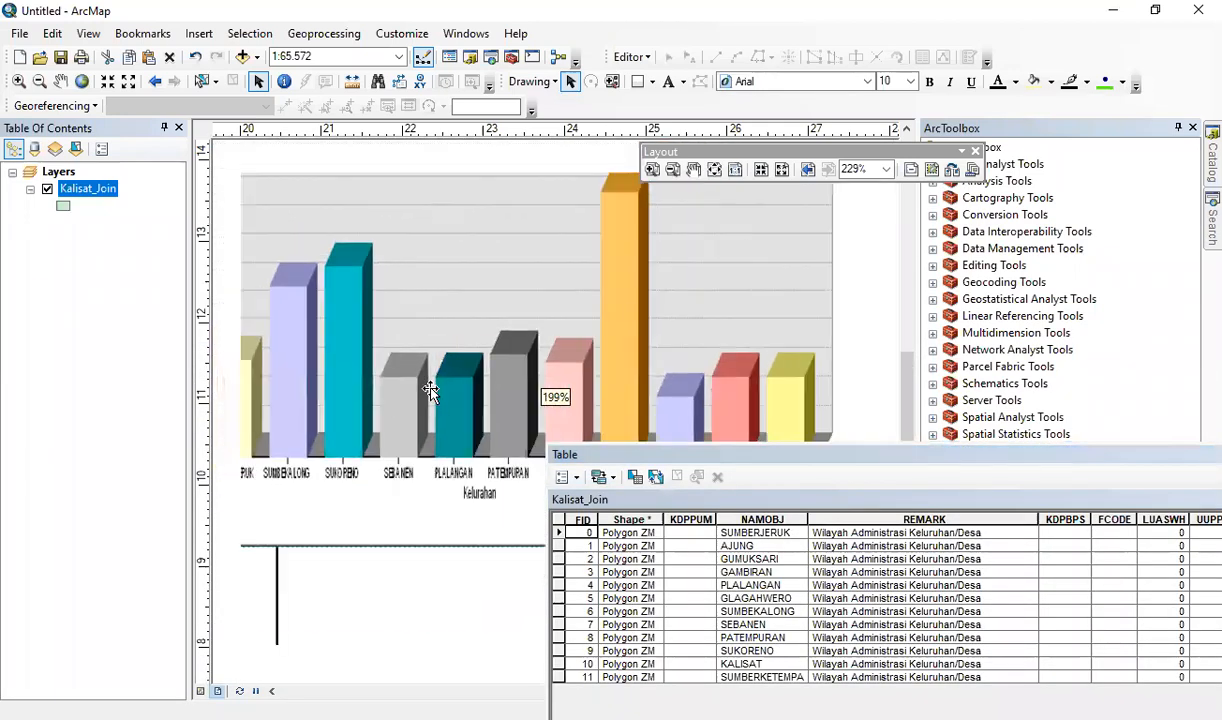
pyautogui.scroll(4, 430, 391)
pyautogui.moveTo(494, 307); pyautogui.dragTo(654, 321)
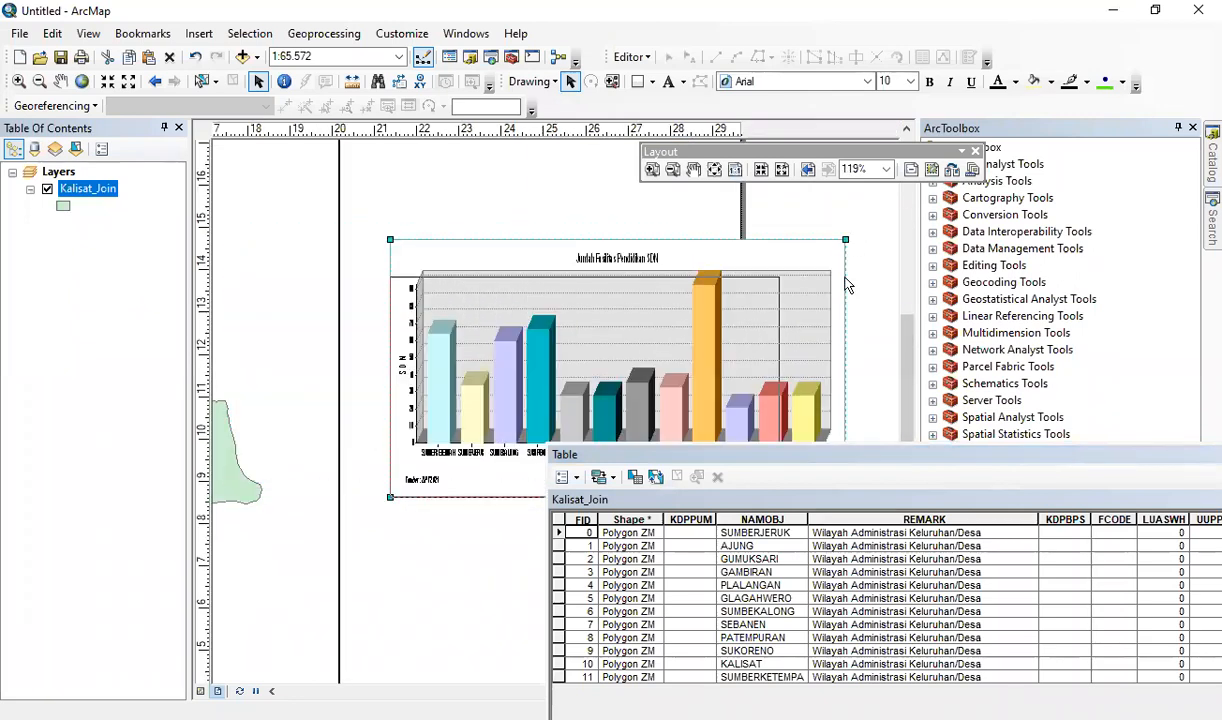
pyautogui.moveTo(655, 300); pyautogui.dragTo(614, 291)
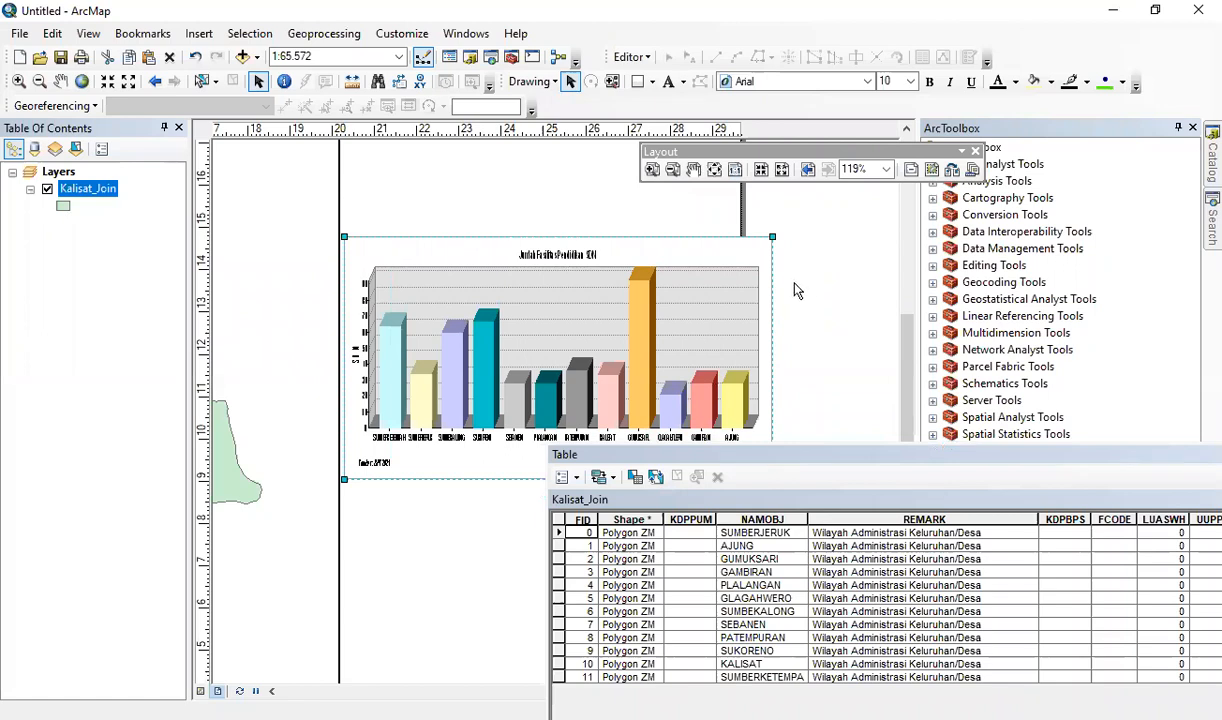
pyautogui.moveTo(644, 291); pyautogui.dragTo(644, 290)
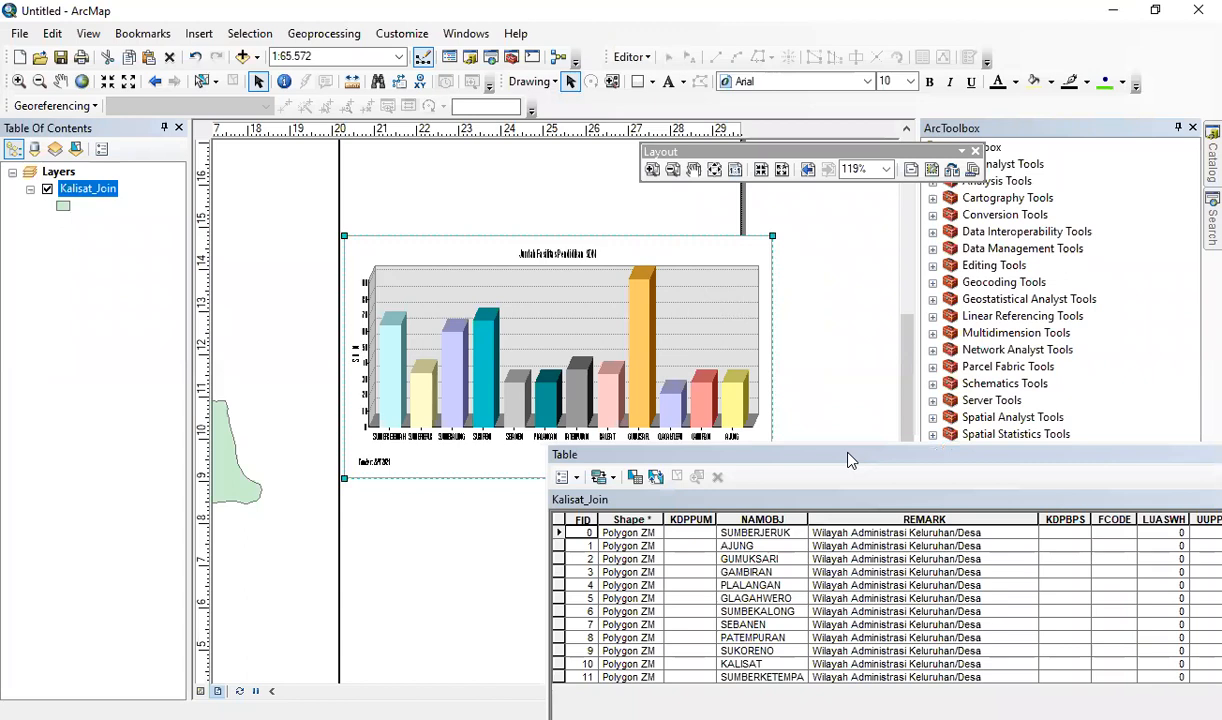
# Step: Preview a pie graph of Kalisat_Join from its attribute table with SDN as the value field
pyautogui.moveTo(848, 460); pyautogui.dragTo(722, 316)
pyautogui.click(450, 335)
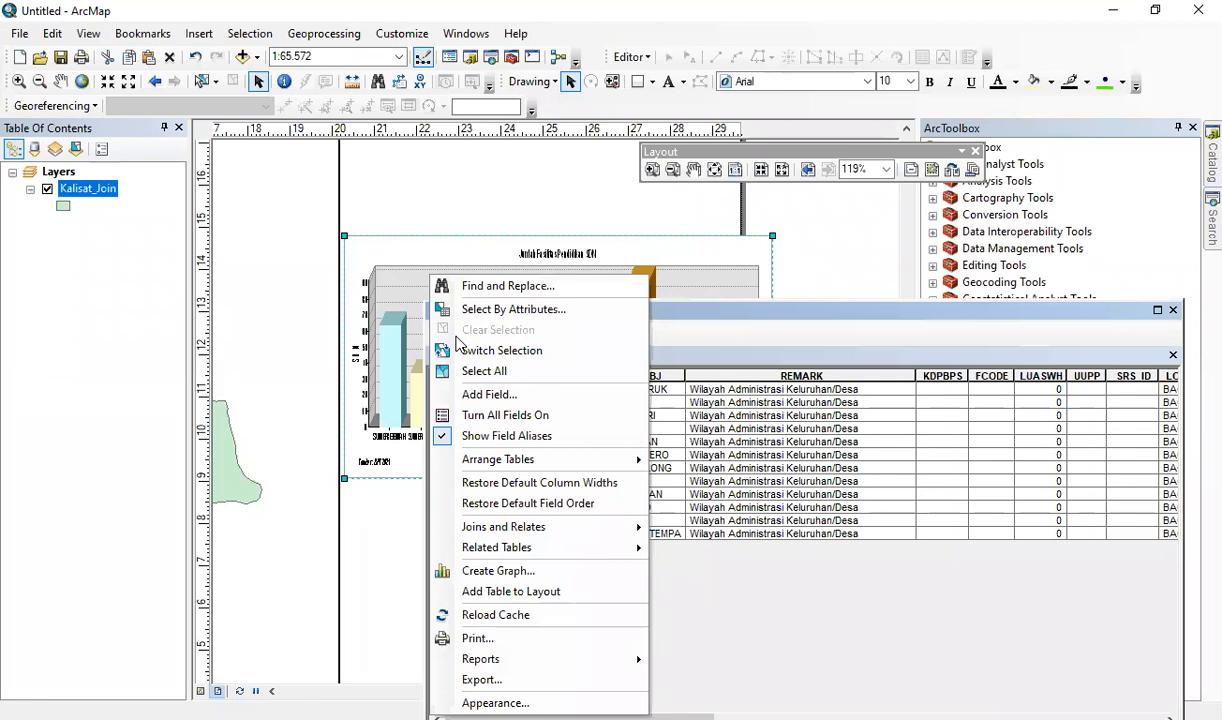
pyautogui.click(498, 571)
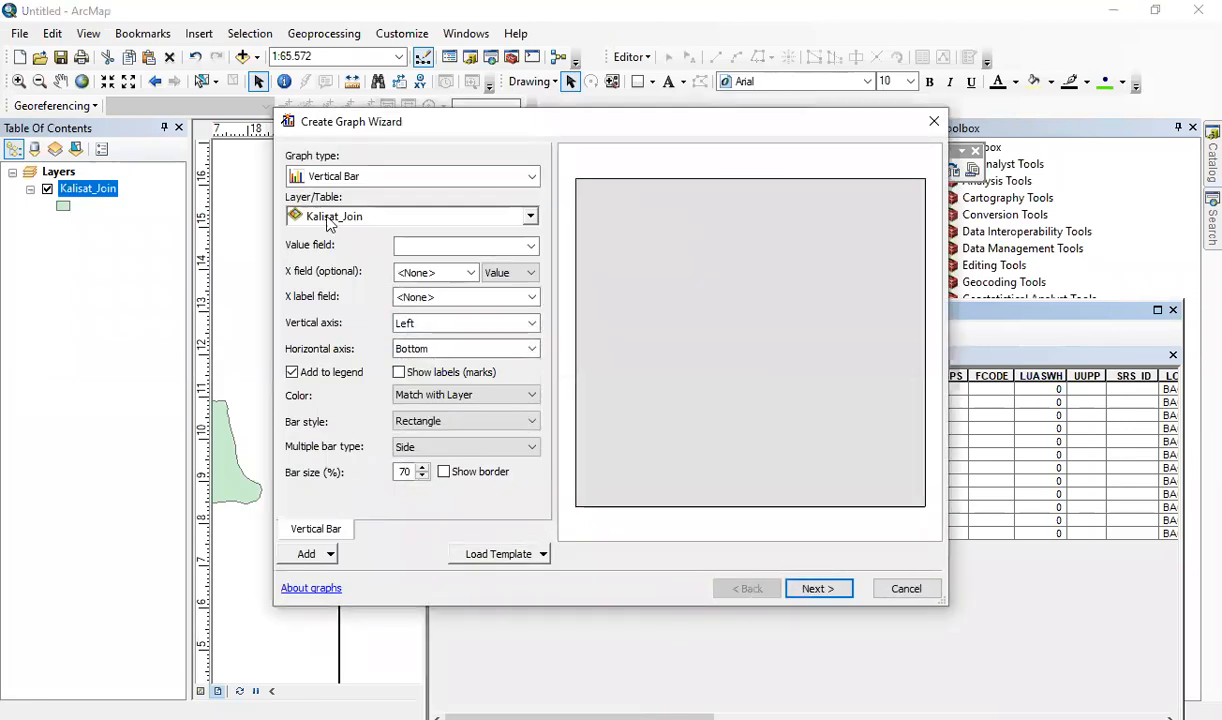
pyautogui.click(396, 178)
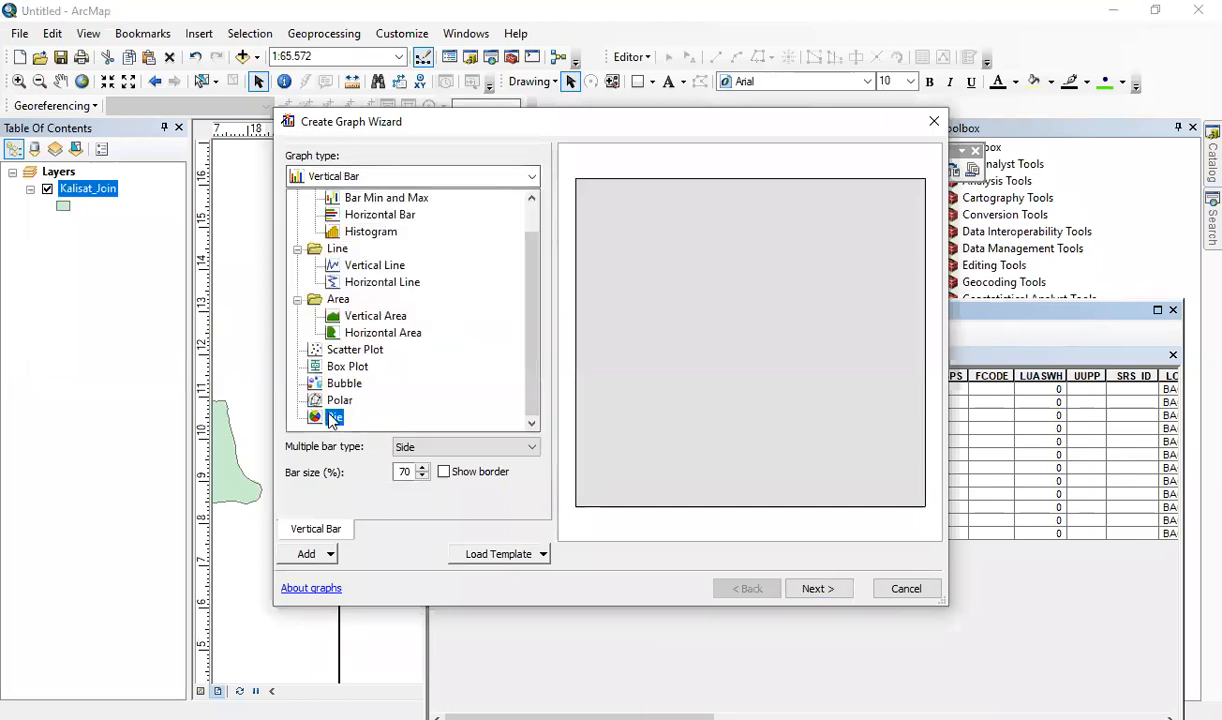
pyautogui.click(333, 418)
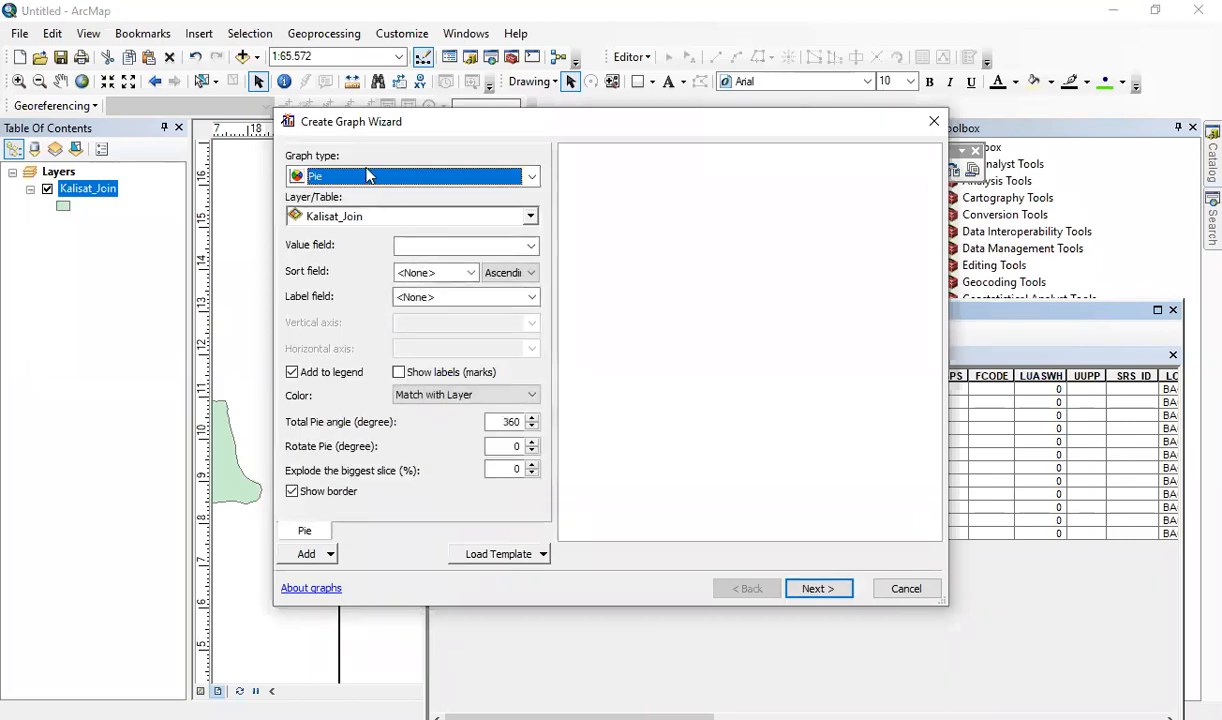
pyautogui.click(352, 218)
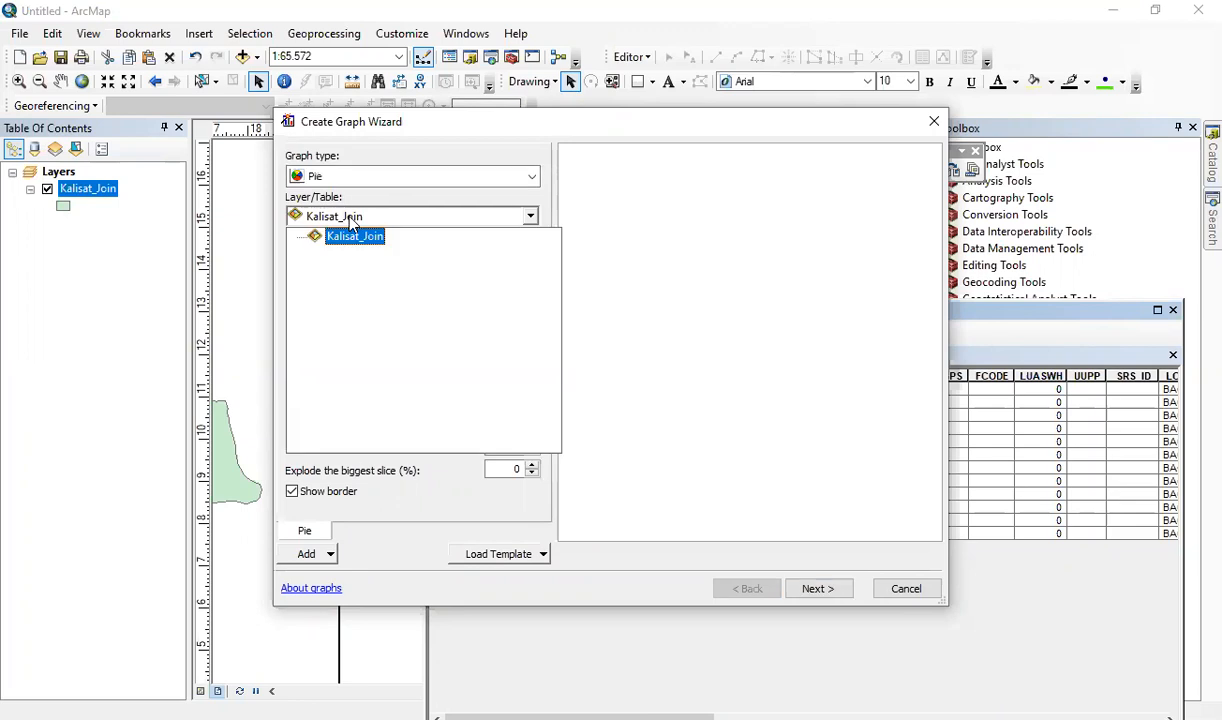
pyautogui.click(452, 260)
pyautogui.click(455, 246)
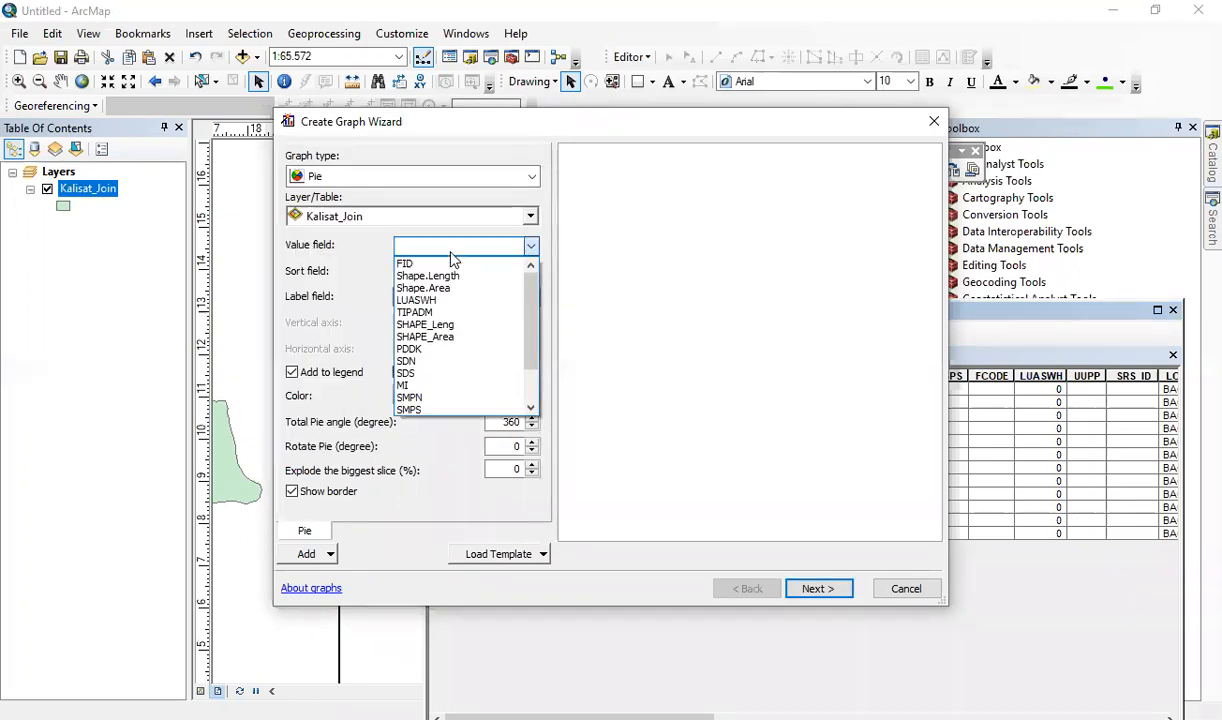
pyautogui.click(424, 362)
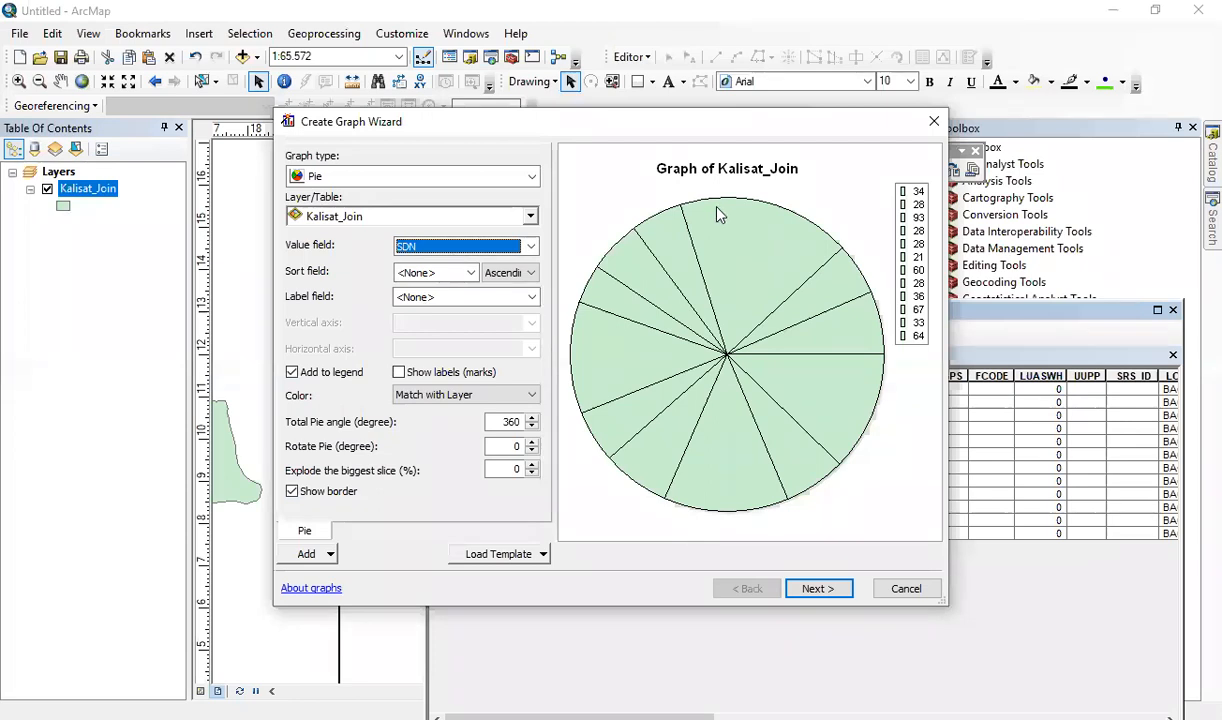
# Step: Look through the value fields available for the pie graph and cancel the graph wizard
pyautogui.click(499, 250)
pyautogui.click(498, 251)
pyautogui.click(498, 251)
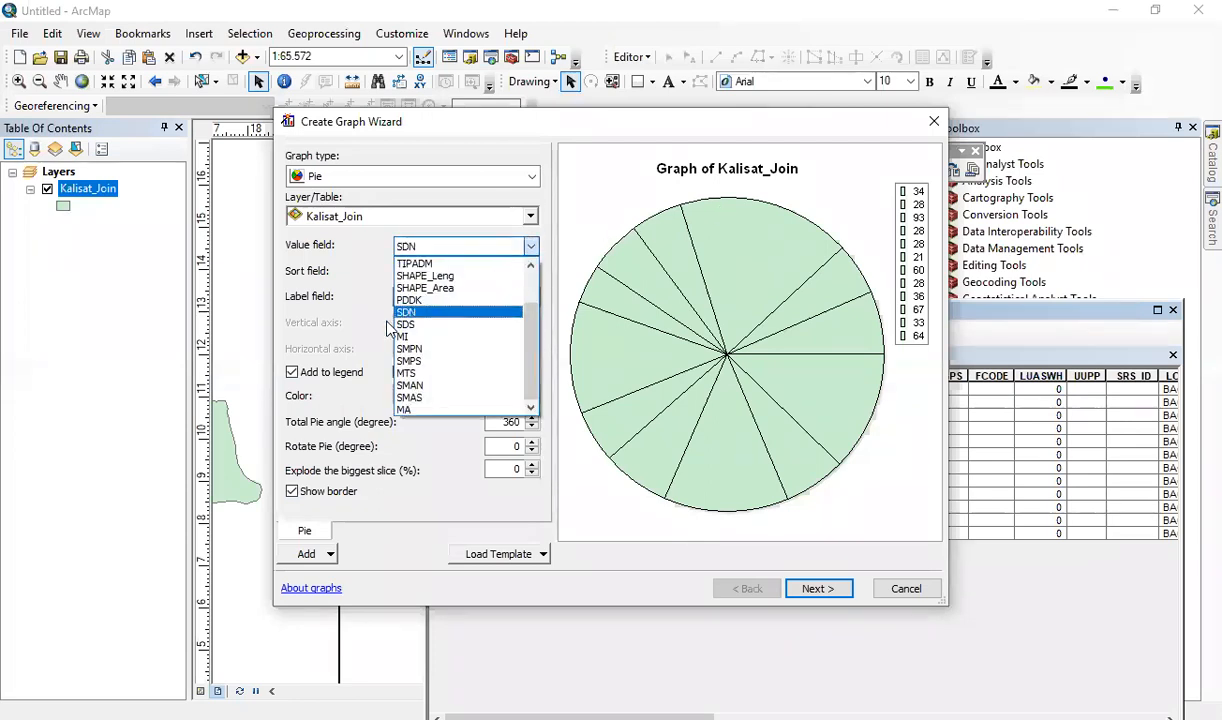
pyautogui.click(530, 210)
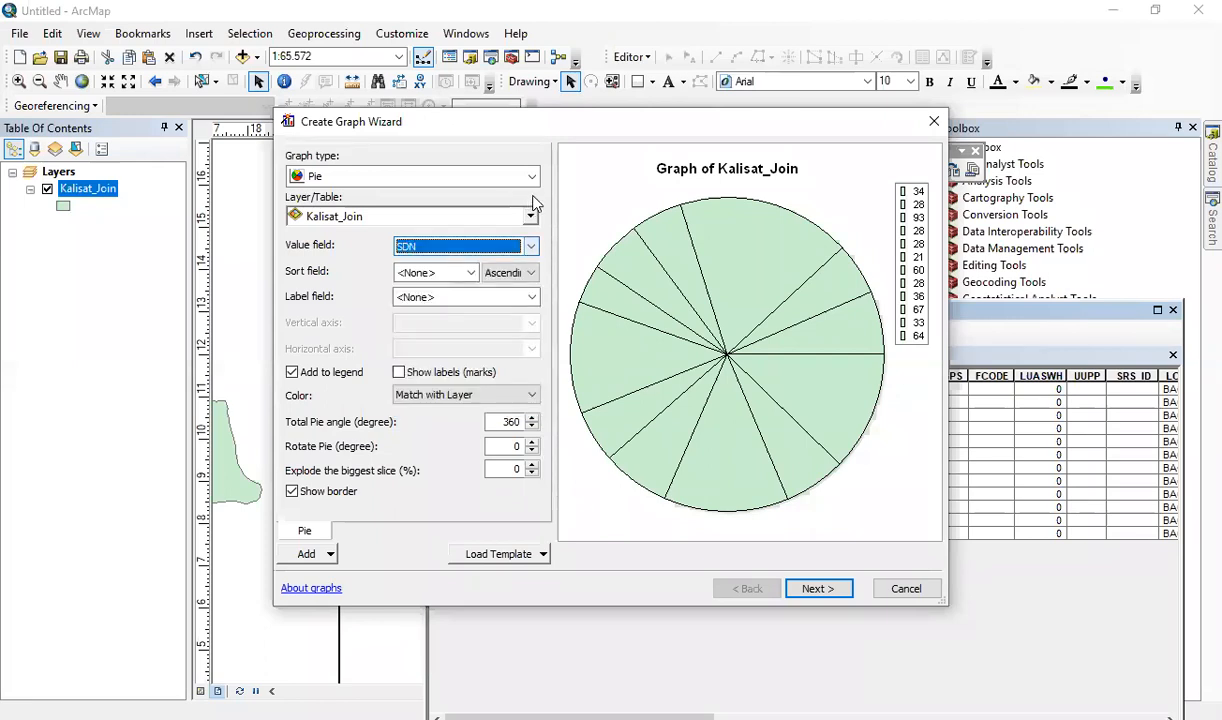
pyautogui.click(440, 247)
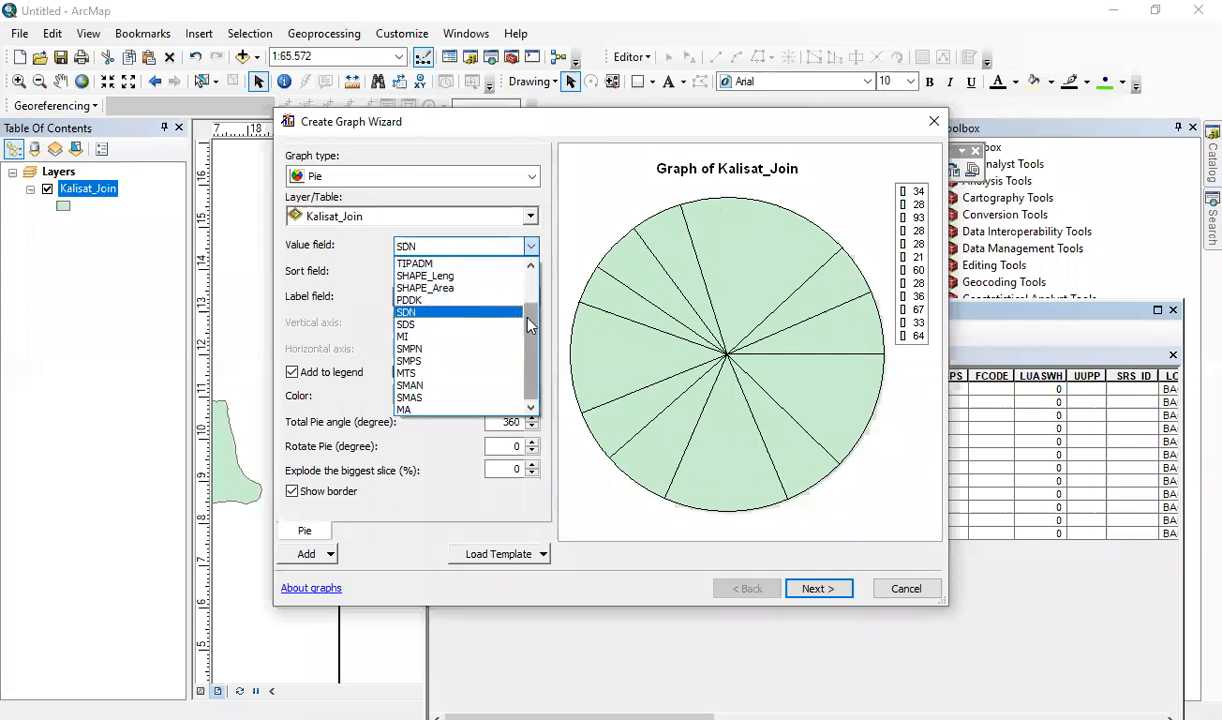
pyautogui.moveTo(529, 319); pyautogui.dragTo(530, 303)
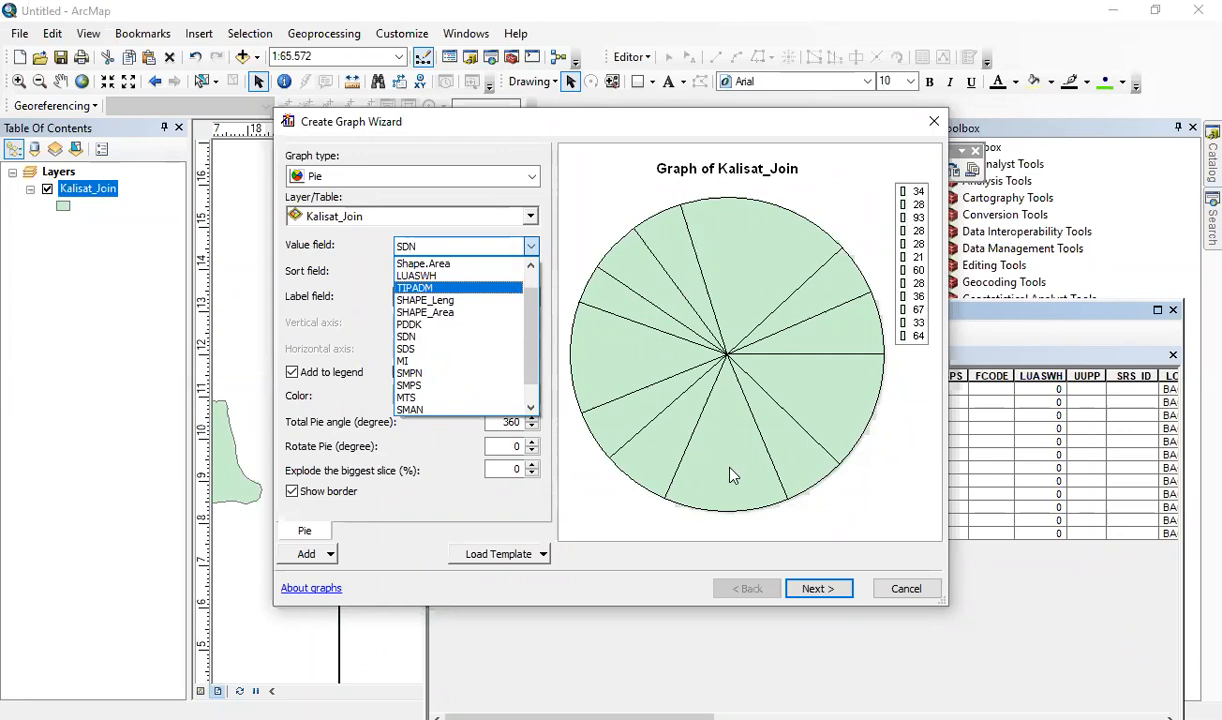
pyautogui.click(897, 590)
pyautogui.click(897, 590)
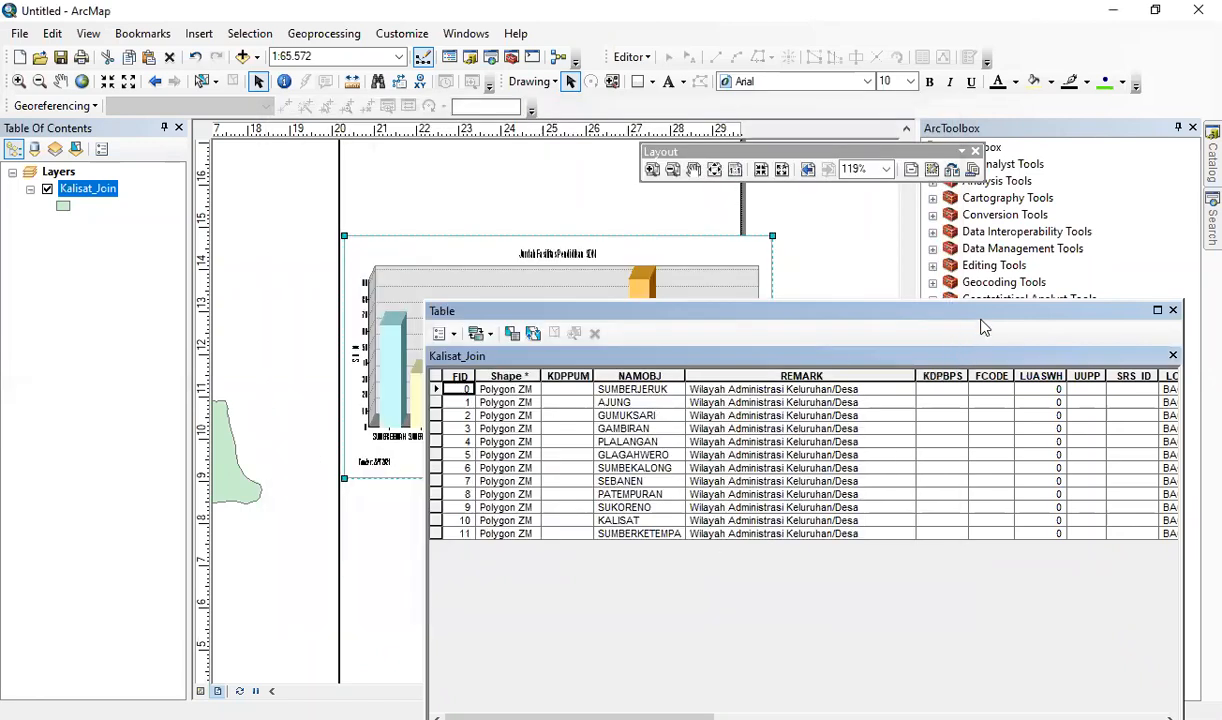
# Step: Close the attribute table and nudge the graph slightly right and up on the layout
pyautogui.click(960, 308)
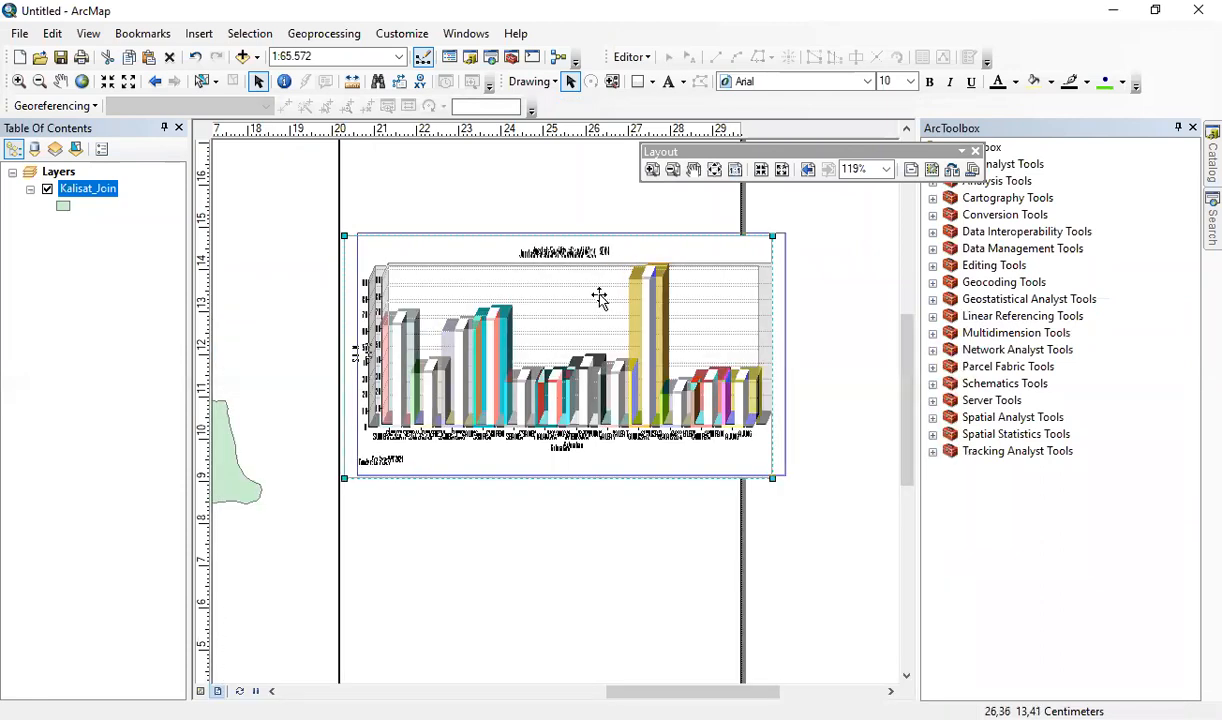
pyautogui.moveTo(597, 297); pyautogui.dragTo(610, 294)
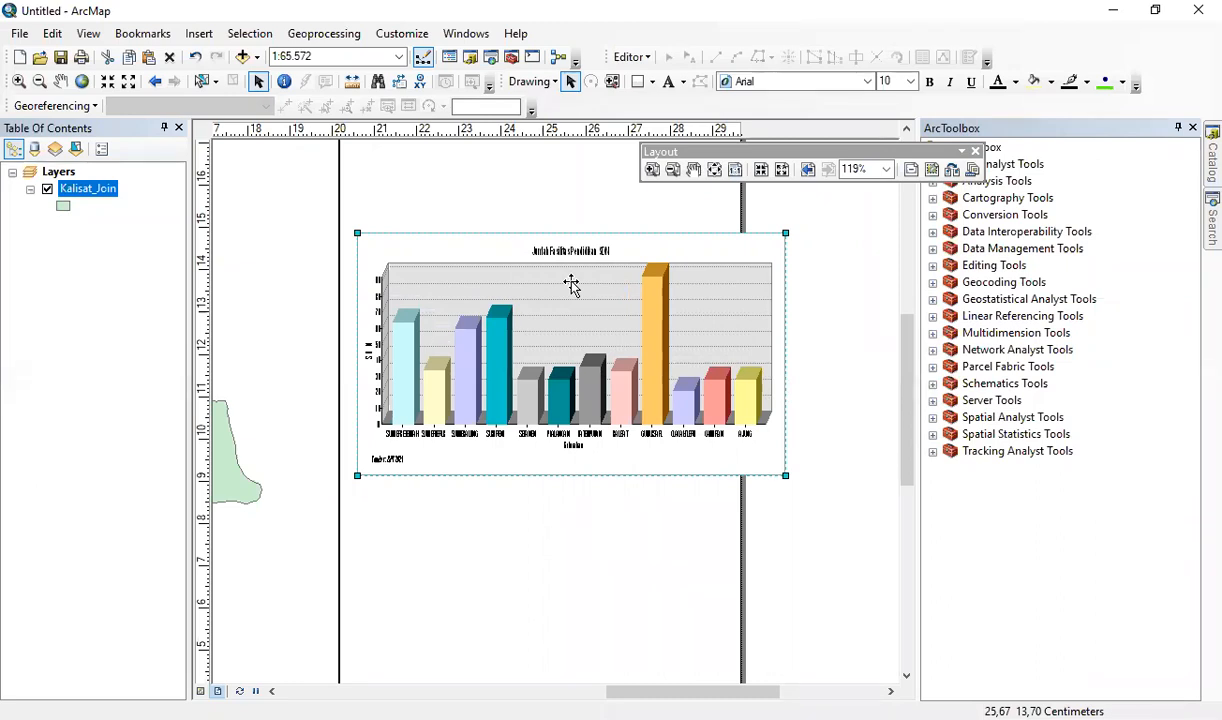
pyautogui.rightClick(91, 195)
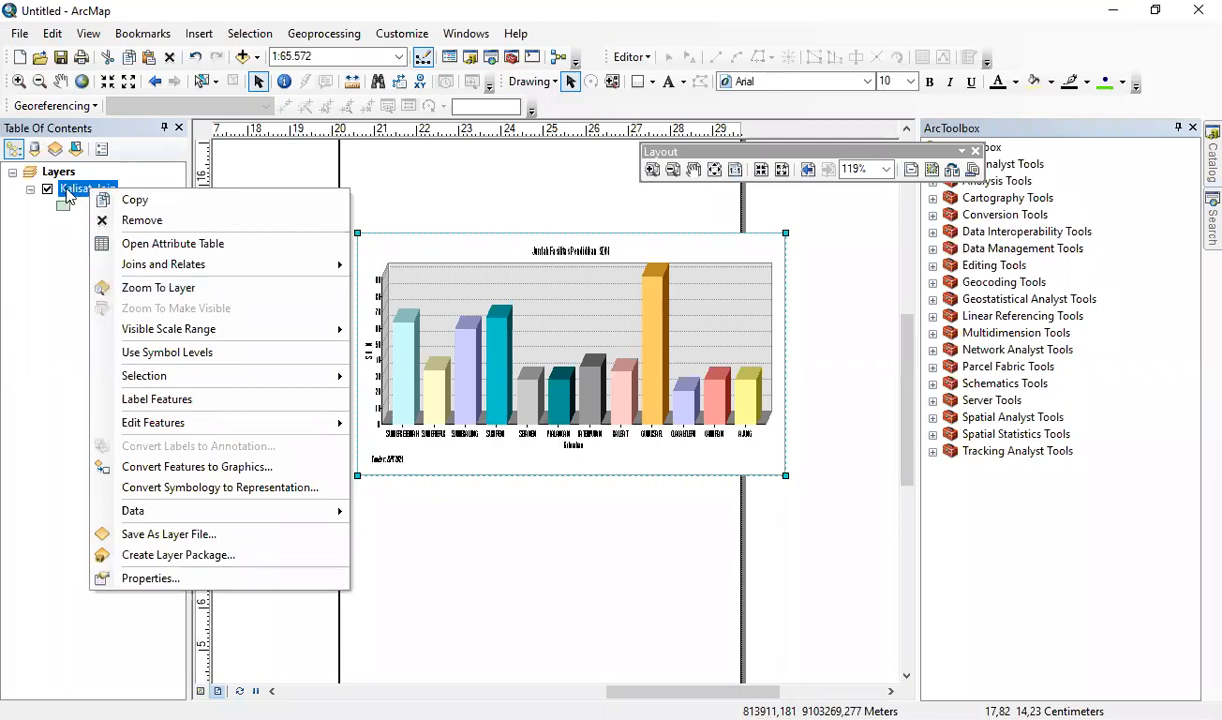
pyautogui.click(832, 355)
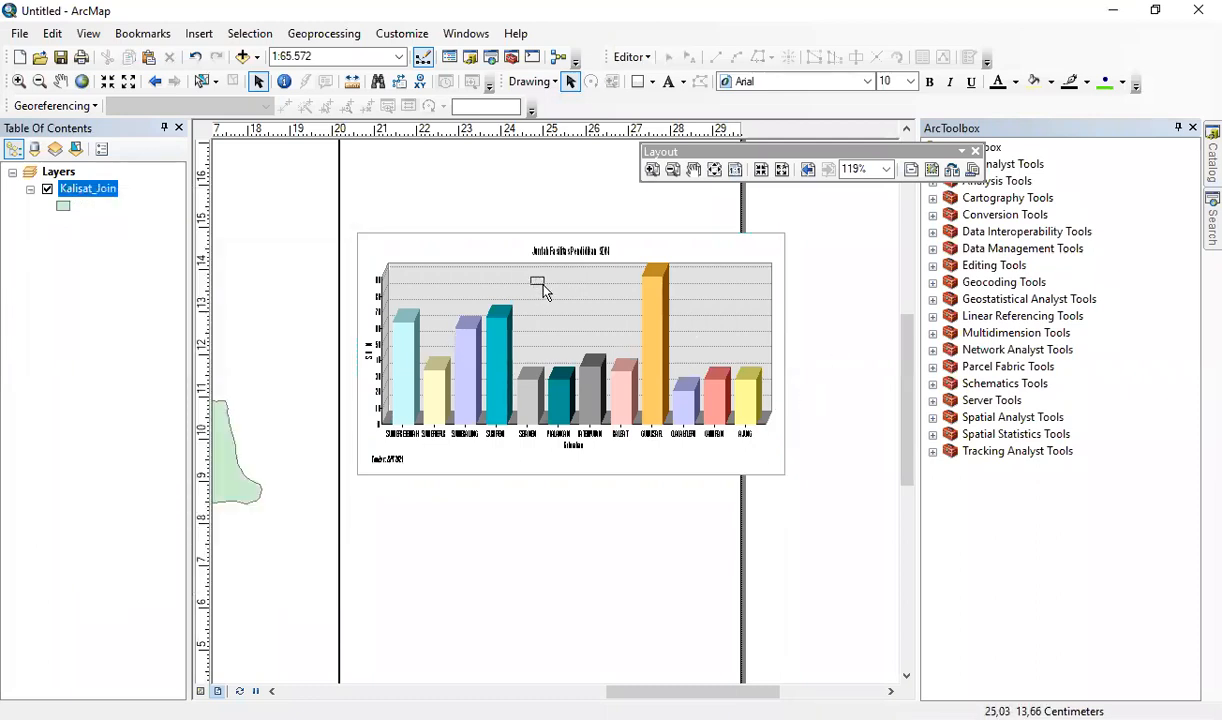
pyautogui.click(569, 320)
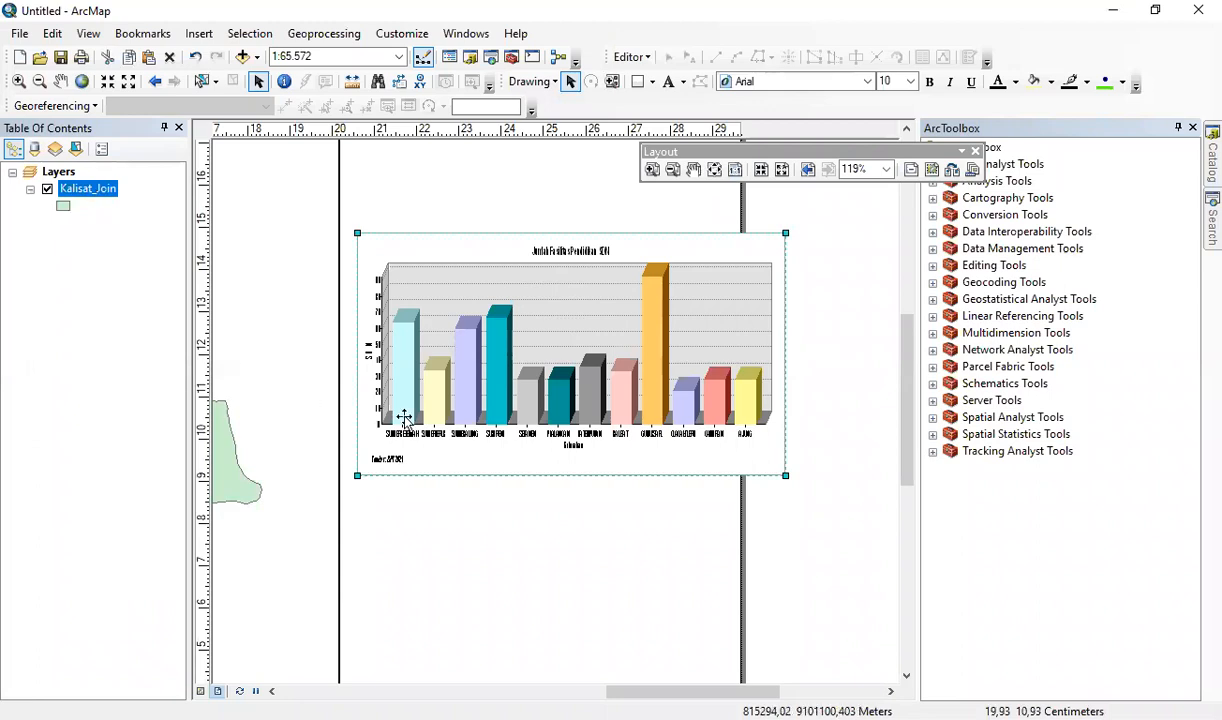
# Step: Examine the kelurahan labels and the source note of the graph up close on the layout
pyautogui.moveTo(717, 691); pyautogui.dragTo(636, 688)
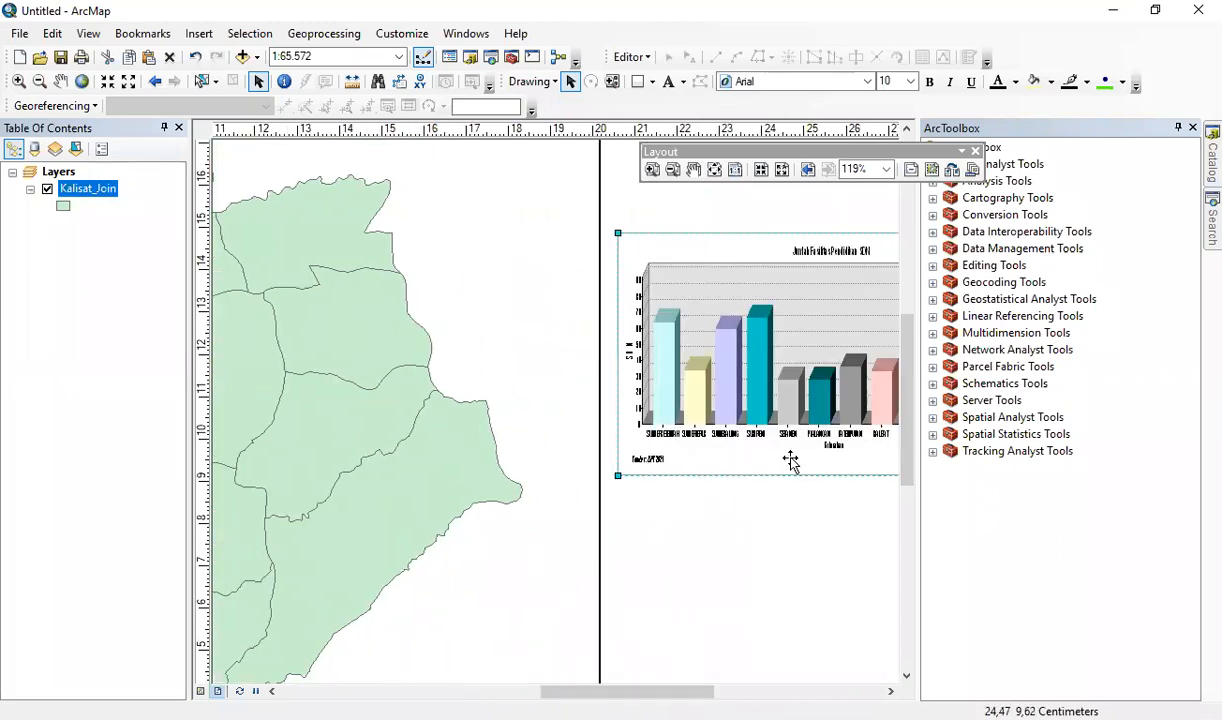
pyautogui.scroll(2, 791, 458)
pyautogui.scroll(2, 717, 430)
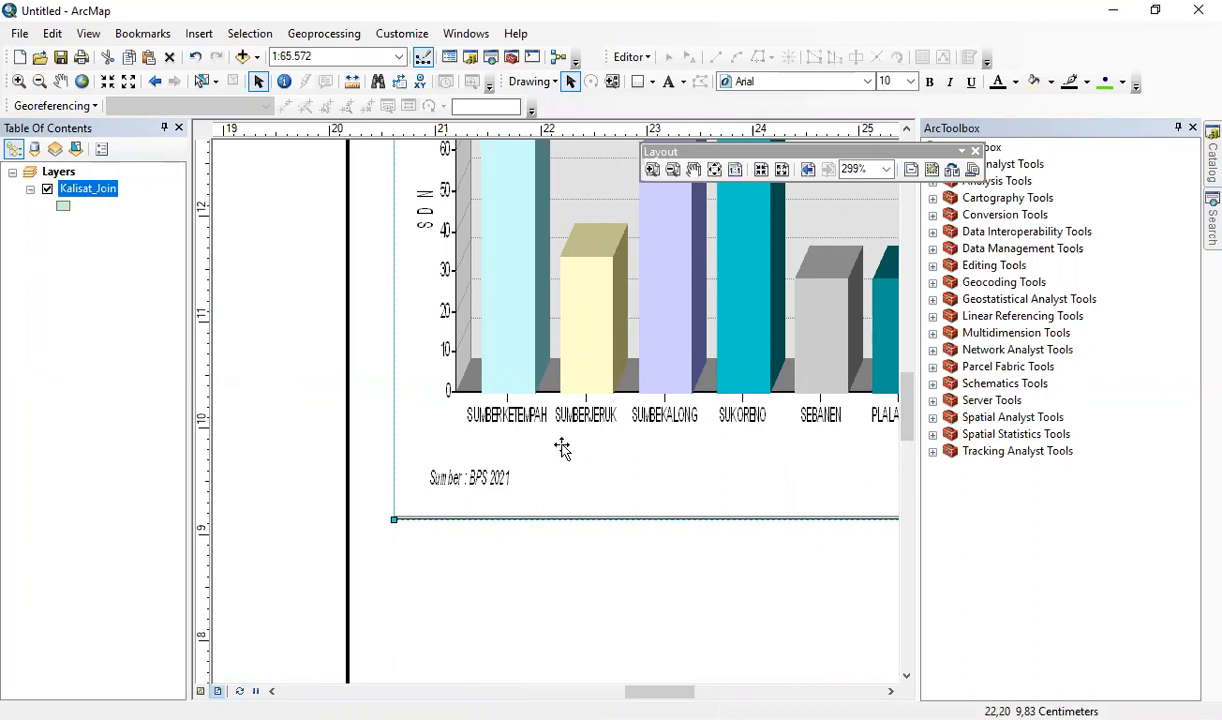
pyautogui.scroll(-3, 502, 418)
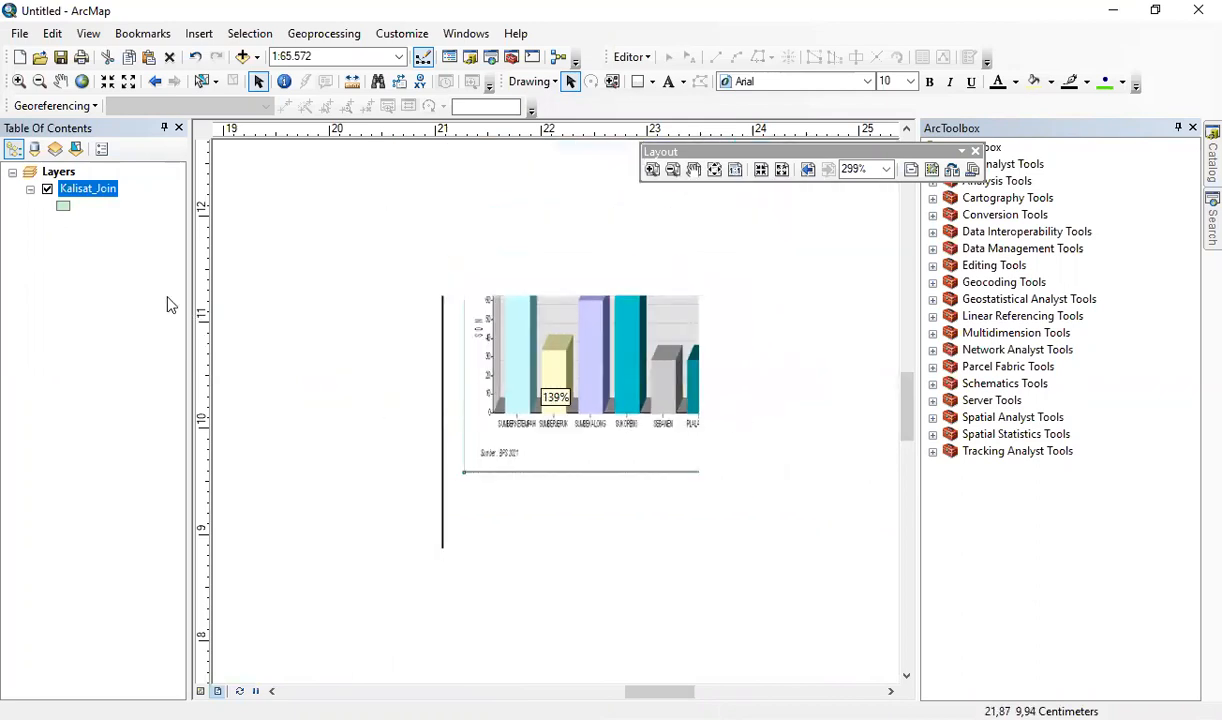
pyautogui.rightClick(90, 195)
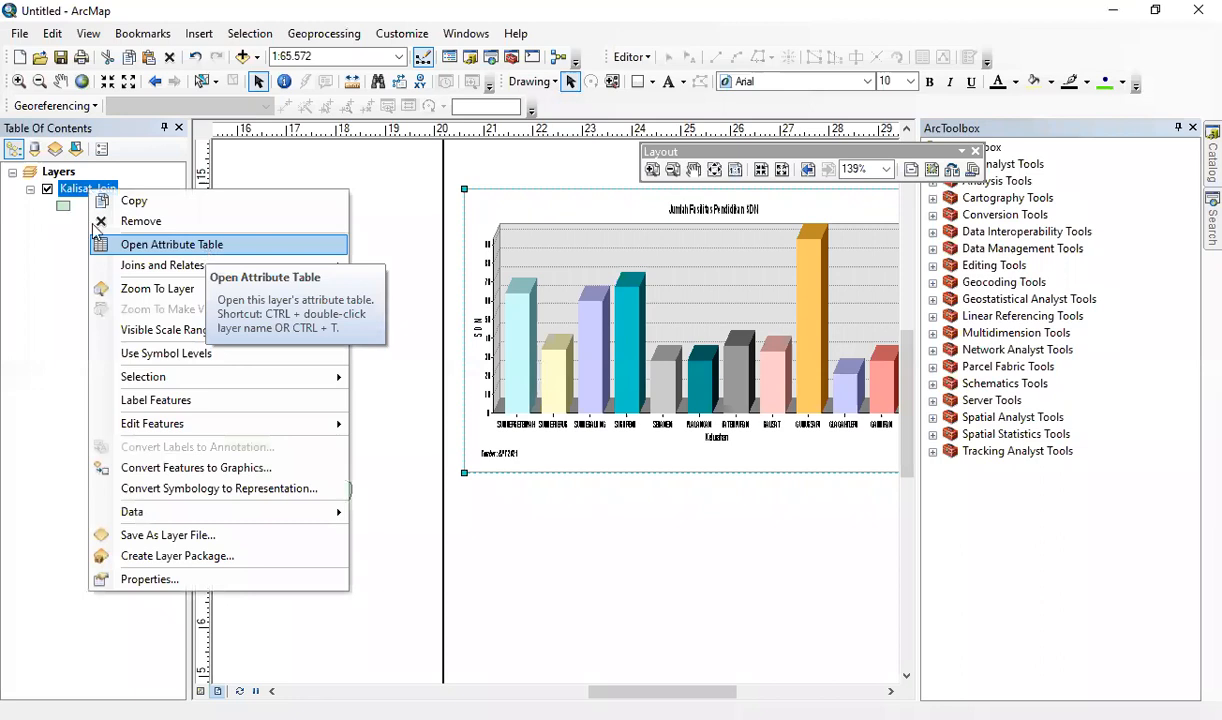
pyautogui.click(62, 186)
pyautogui.rightClick(63, 183)
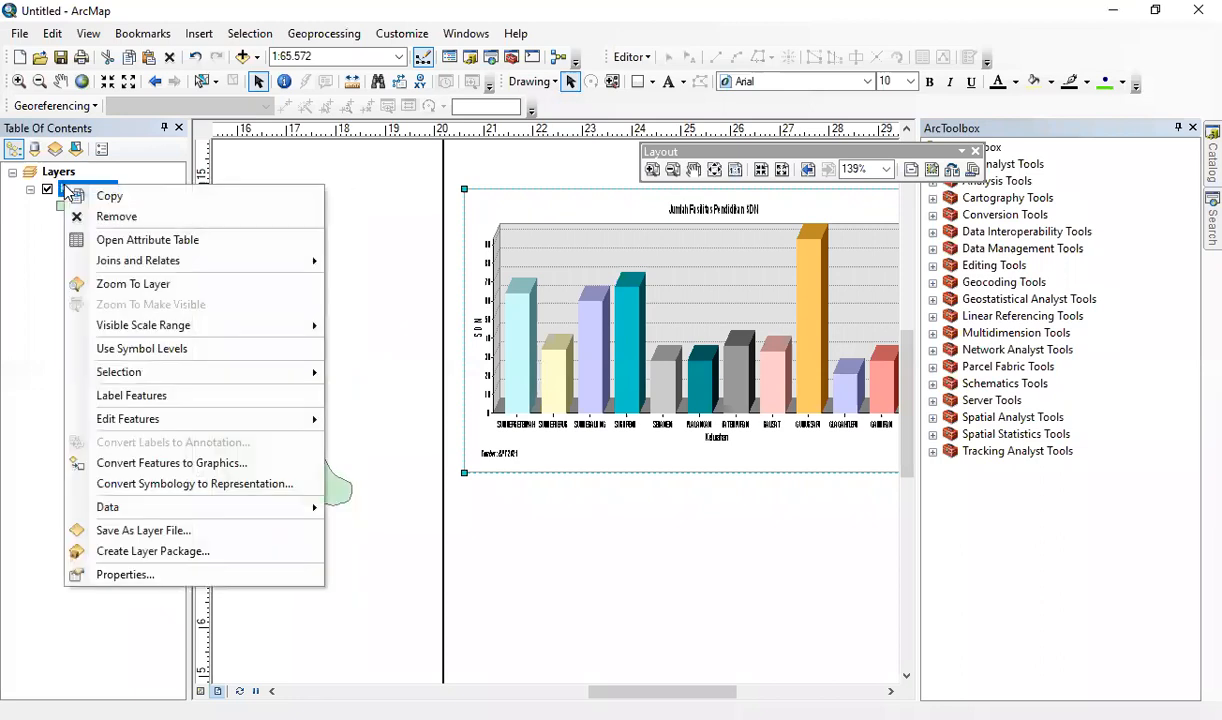
pyautogui.click(209, 575)
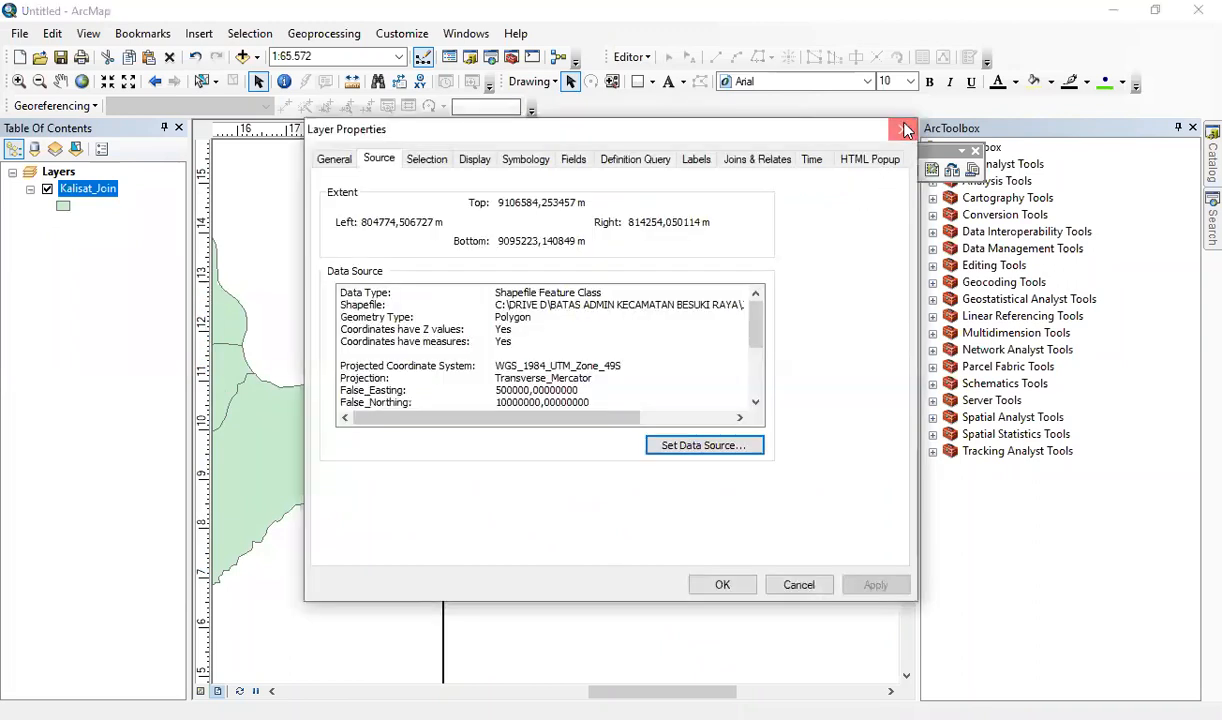
pyautogui.click(904, 131)
# Step: Open the symbology settings of the Kalisat_Join layer and set it to draw pie charts
pyautogui.rightClick(104, 196)
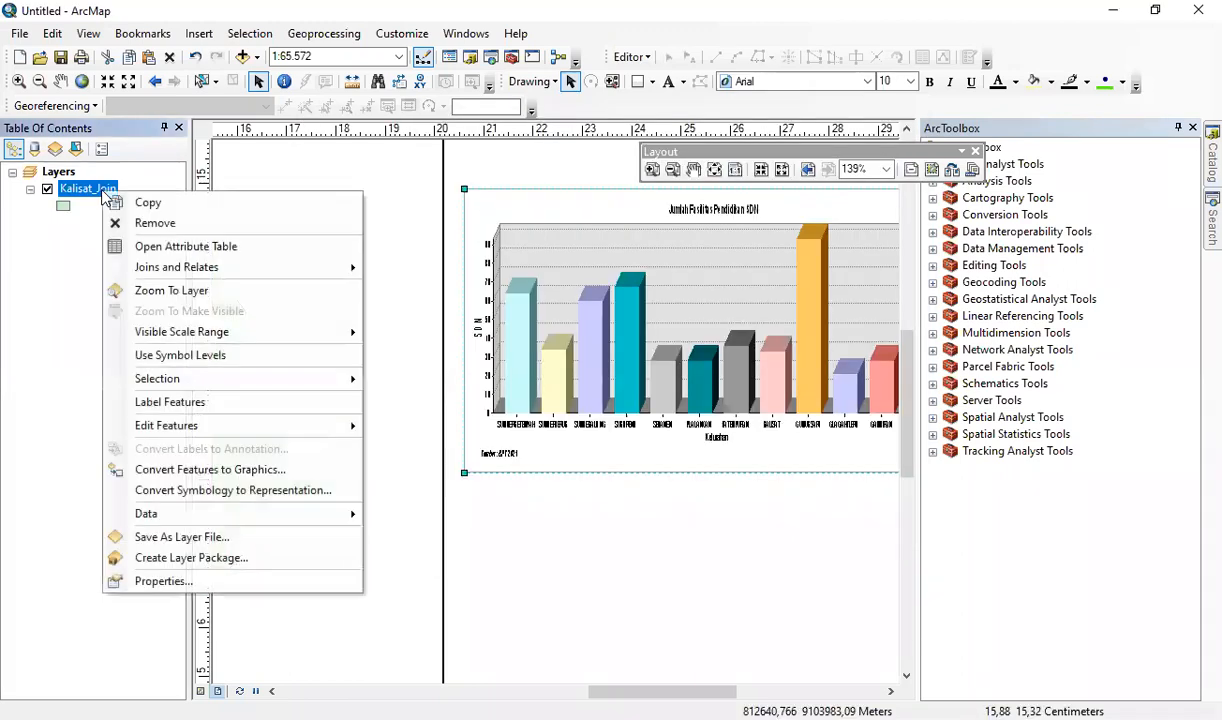
pyautogui.click(164, 581)
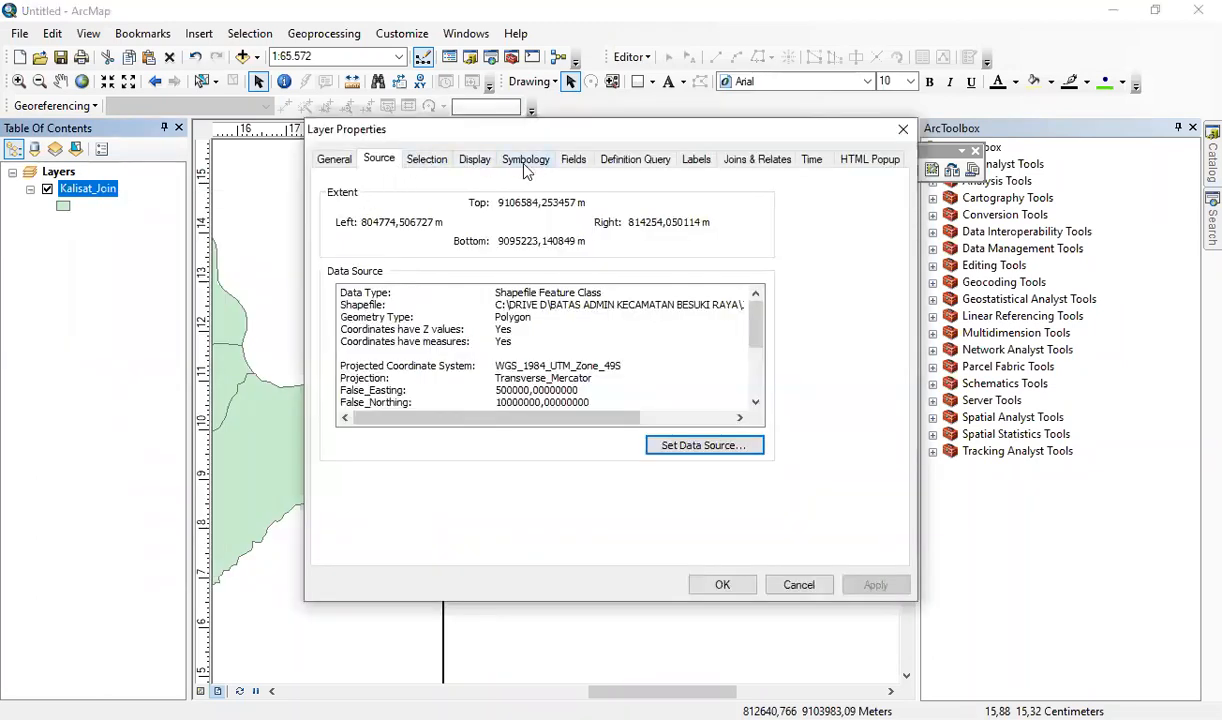
pyautogui.click(526, 166)
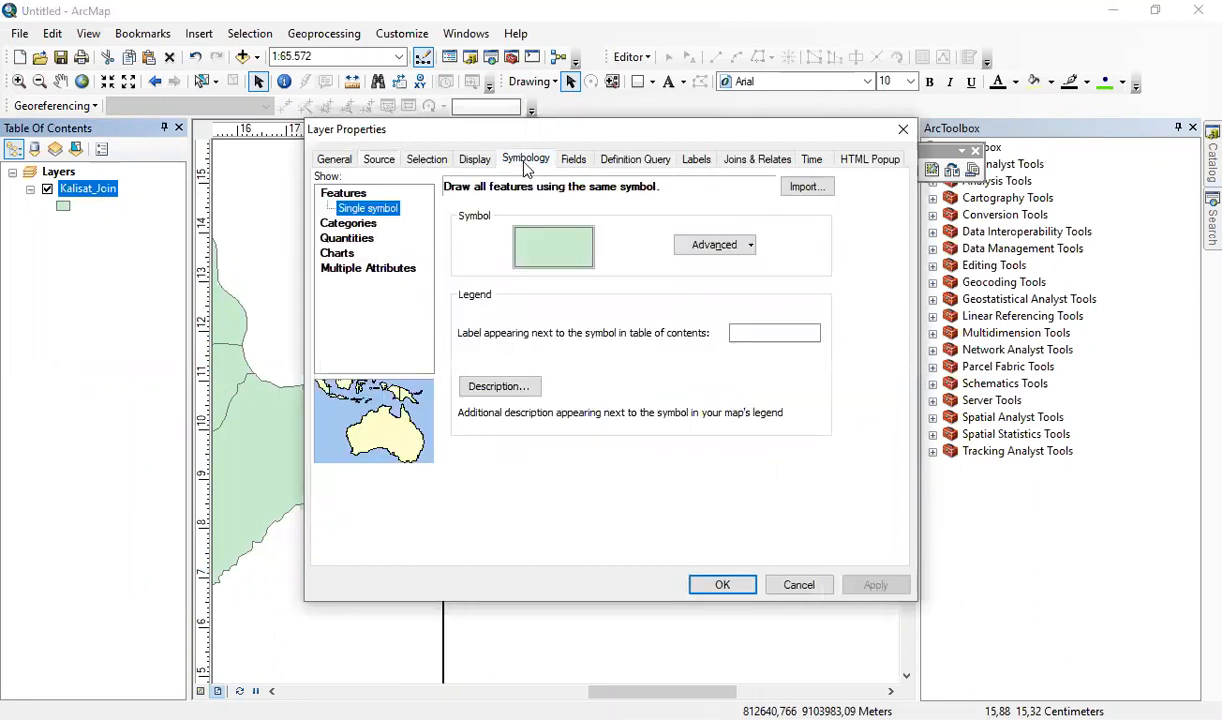
pyautogui.click(360, 242)
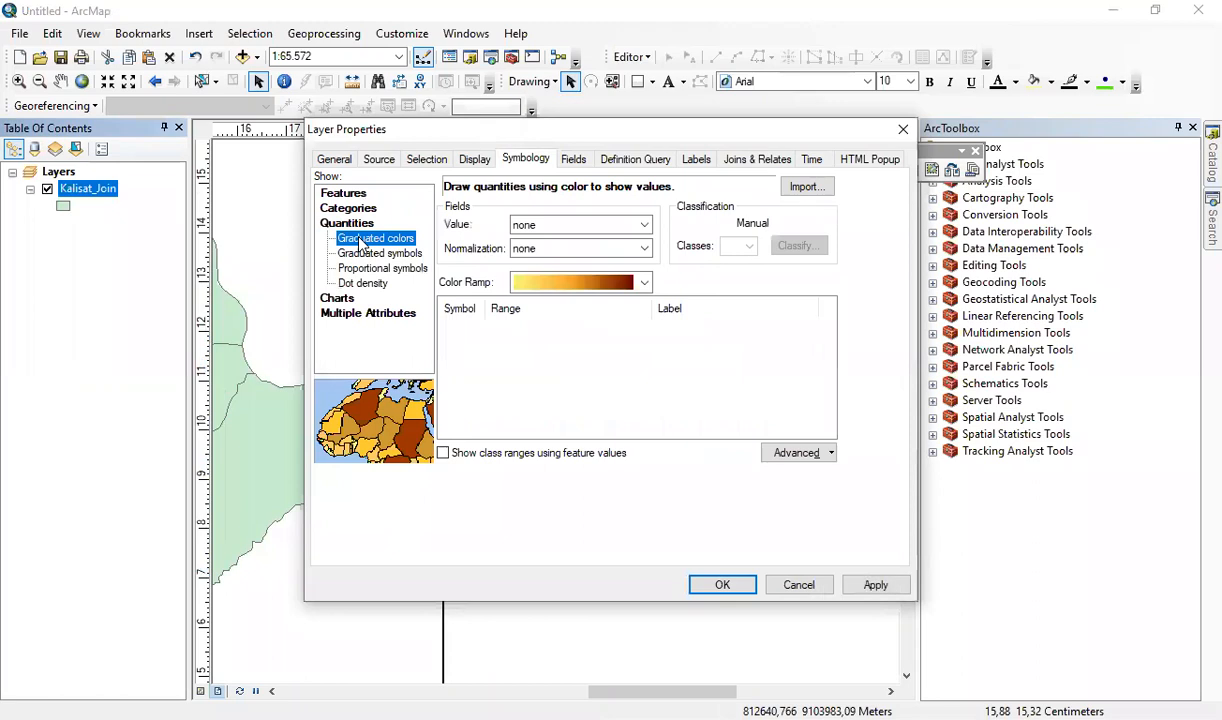
pyautogui.click(325, 297)
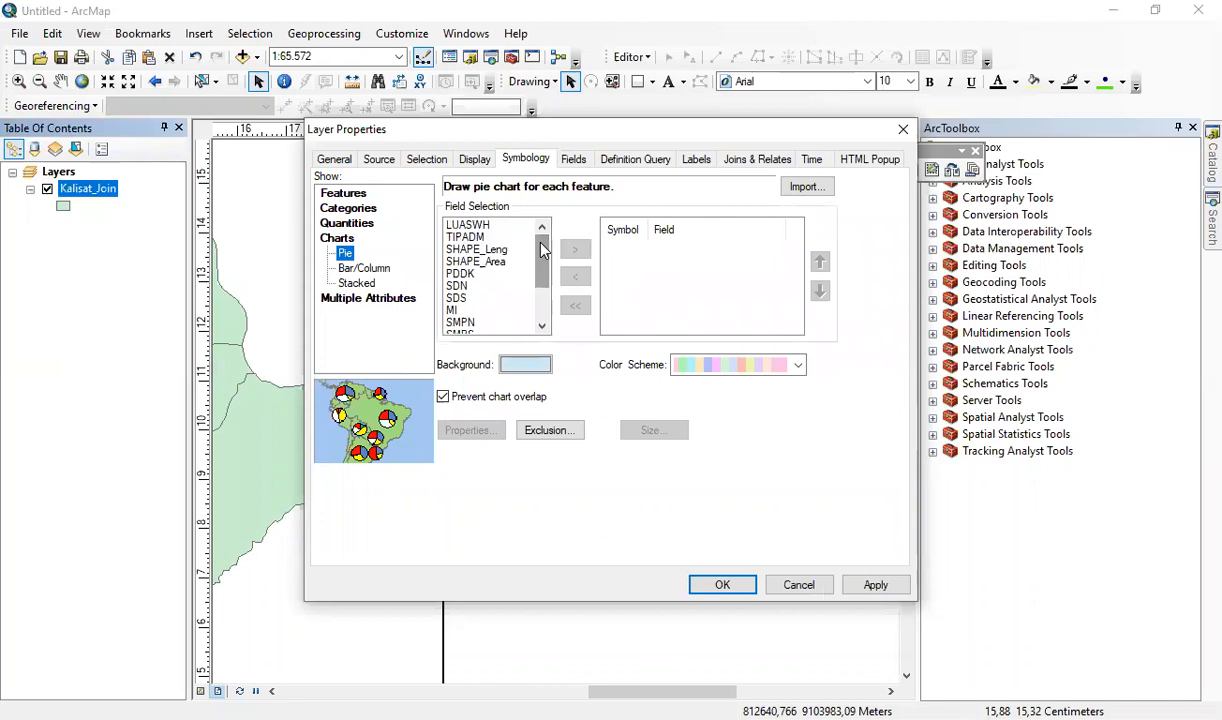
# Step: Try adding SDN, SDS and MI together as pie chart fields and clear the field list
pyautogui.click(457, 287)
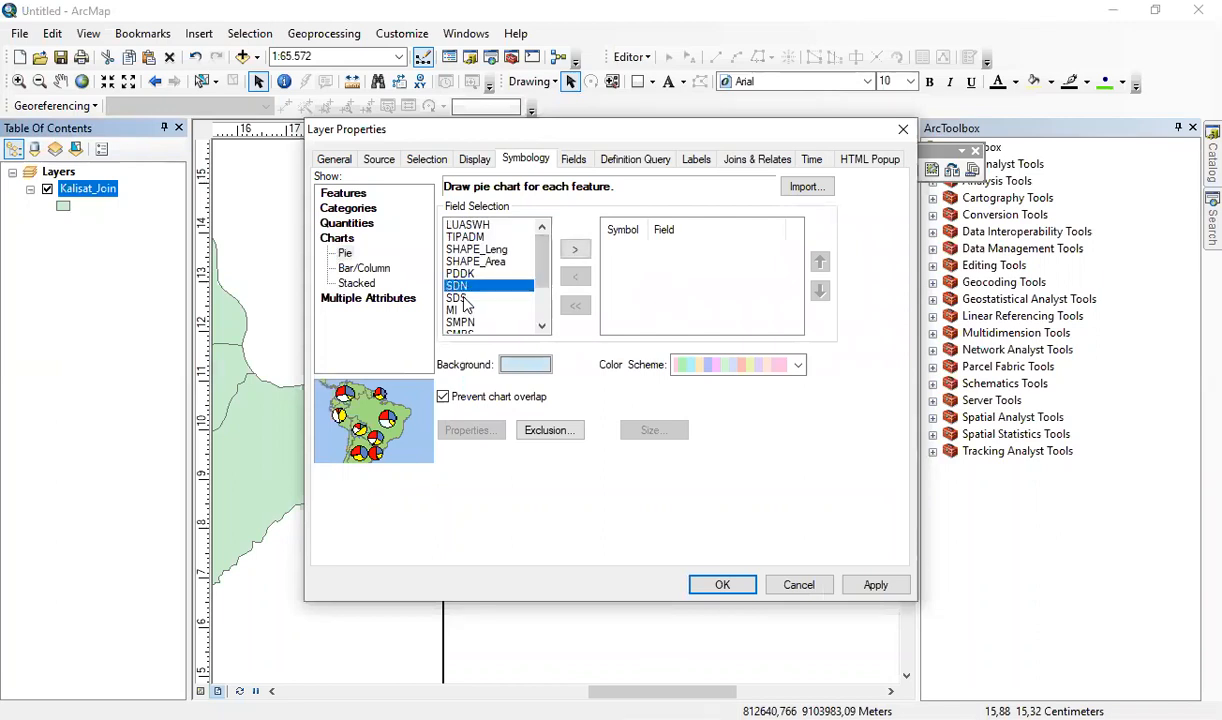
pyautogui.keyDown('ctrl'); pyautogui.click(455, 298); pyautogui.keyUp('ctrl')
pyautogui.keyDown('ctrl'); pyautogui.click(452, 310); pyautogui.keyUp('ctrl')
pyautogui.click(454, 287)
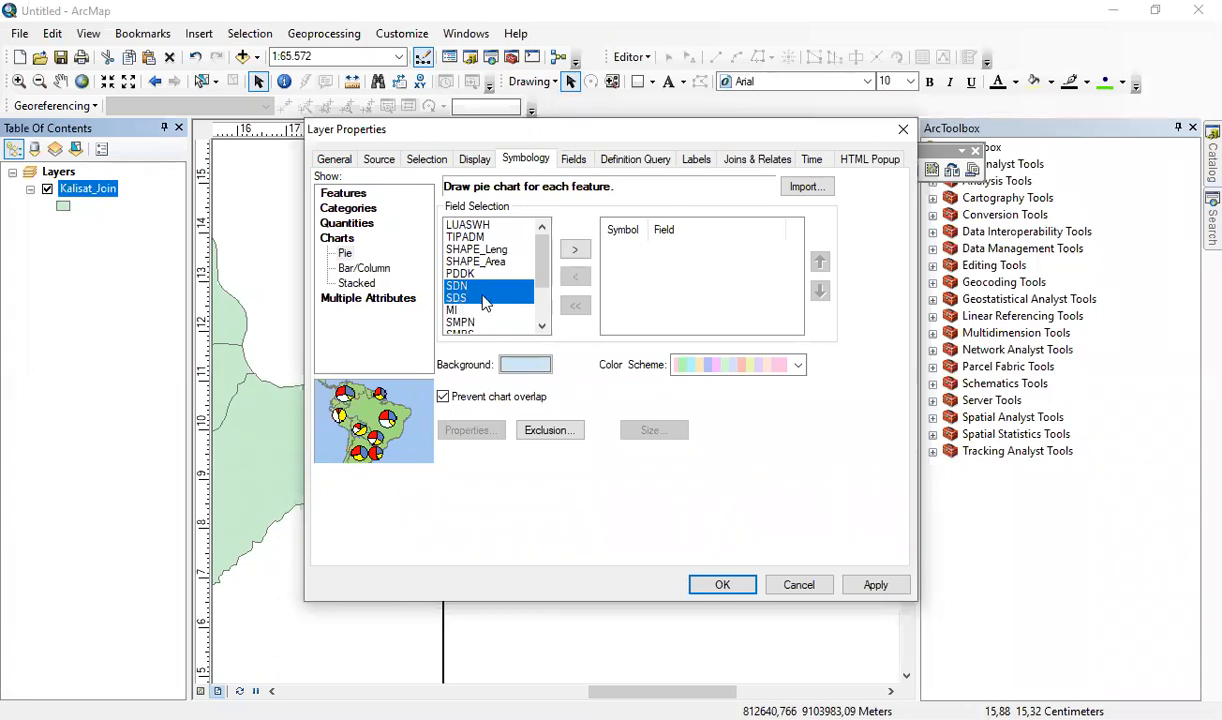
pyautogui.keyDown('shift'); pyautogui.click(455, 312); pyautogui.keyUp('shift')
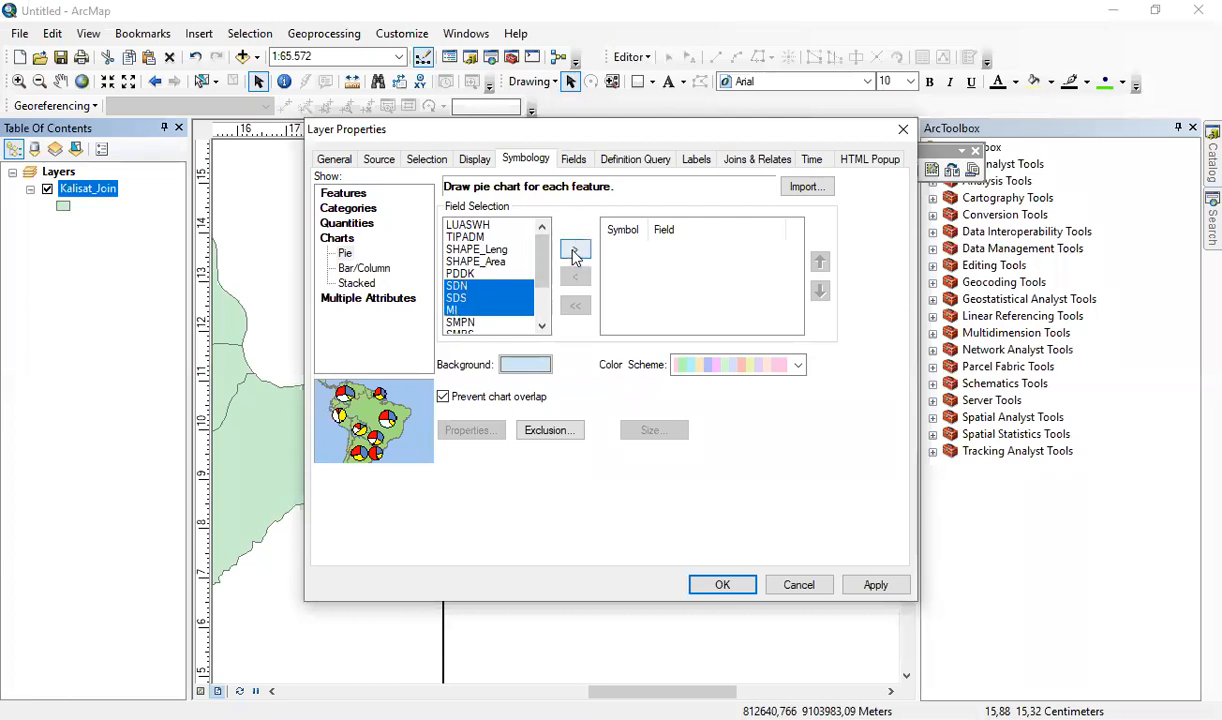
pyautogui.click(574, 252)
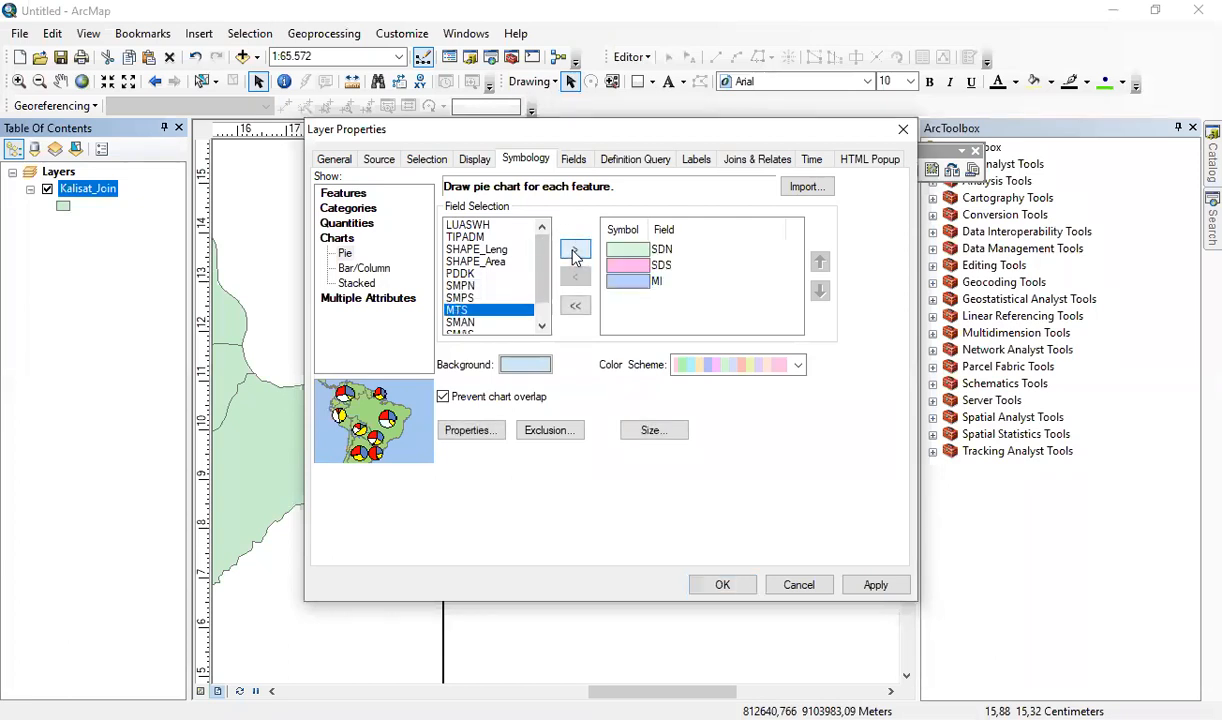
pyautogui.click(575, 305)
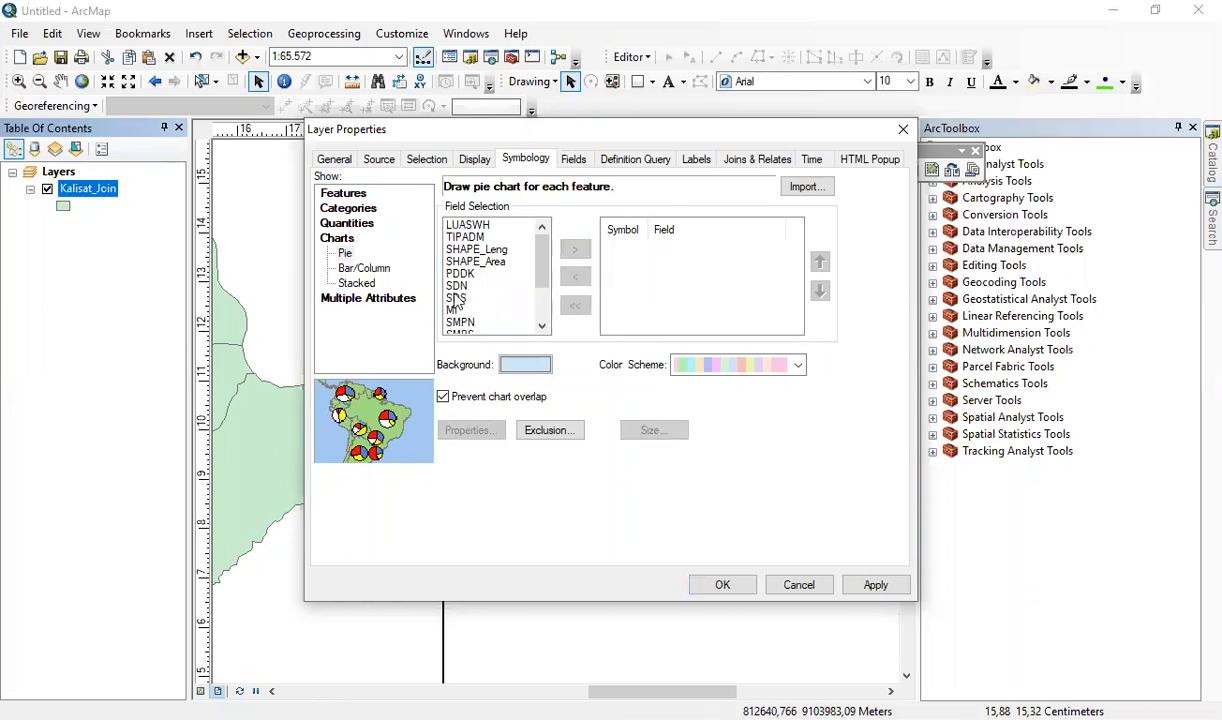
# Step: Add the SDN, SDS and MI fields to the pie chart symbology of the Kalisat_Join layer
pyautogui.click(456, 285)
pyautogui.click(575, 248)
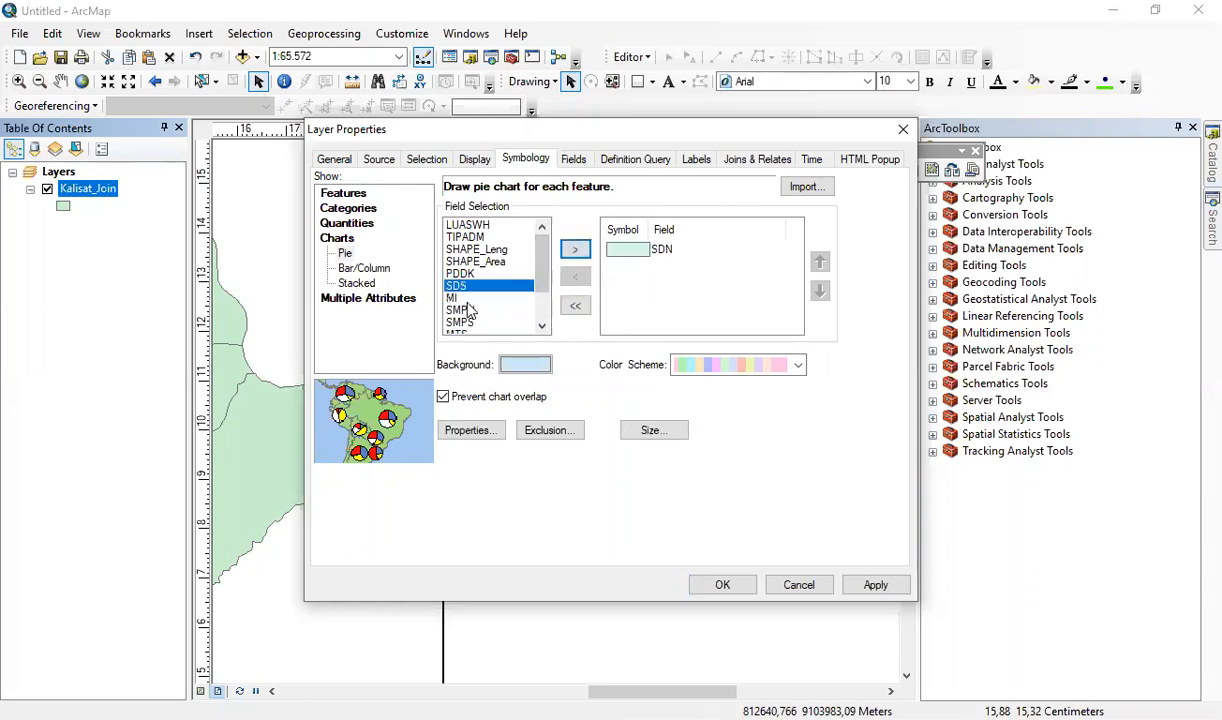
pyautogui.click(574, 250)
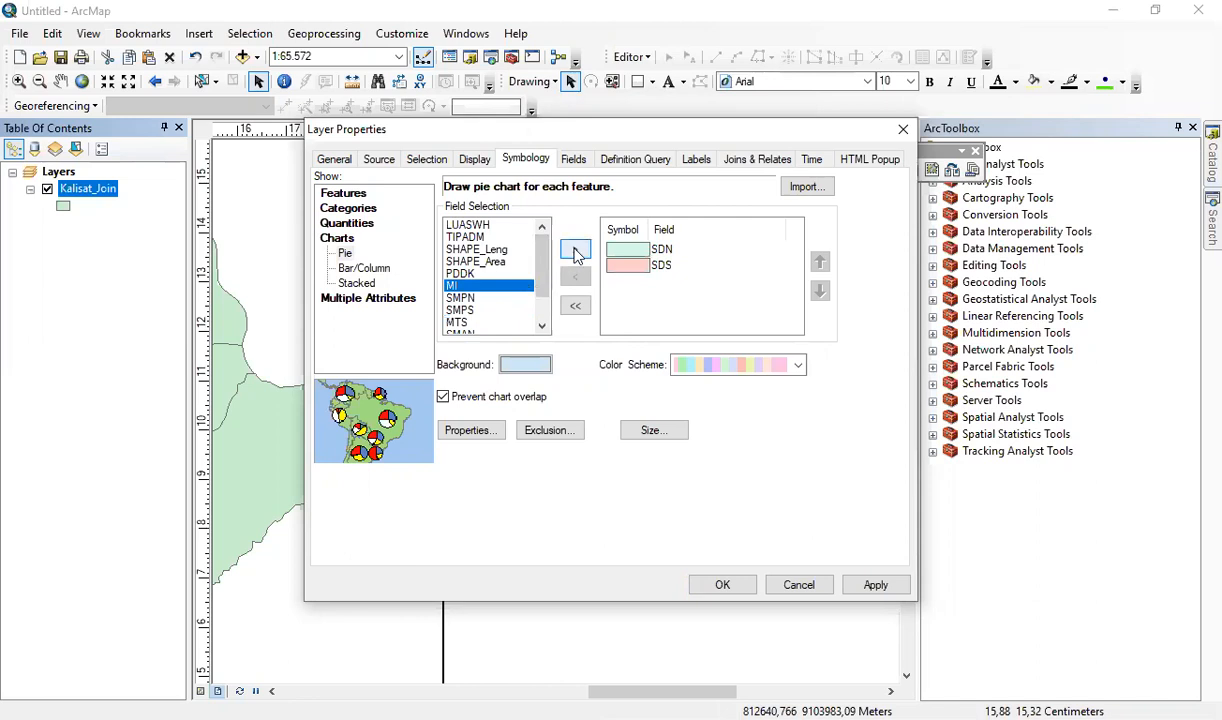
pyautogui.click(575, 250)
# Step: Choose the blue-yellow-red color scheme for the pie chart fields and accept the layer properties
pyautogui.click(750, 282)
pyautogui.click(720, 364)
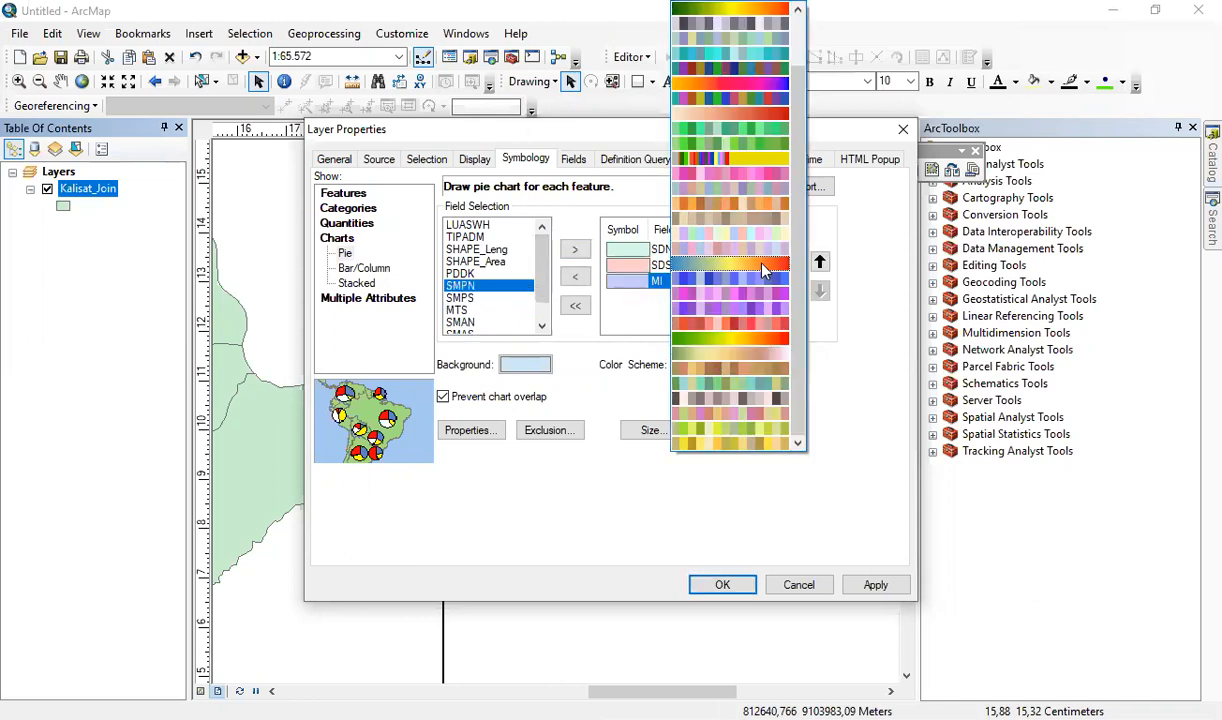
pyautogui.click(763, 267)
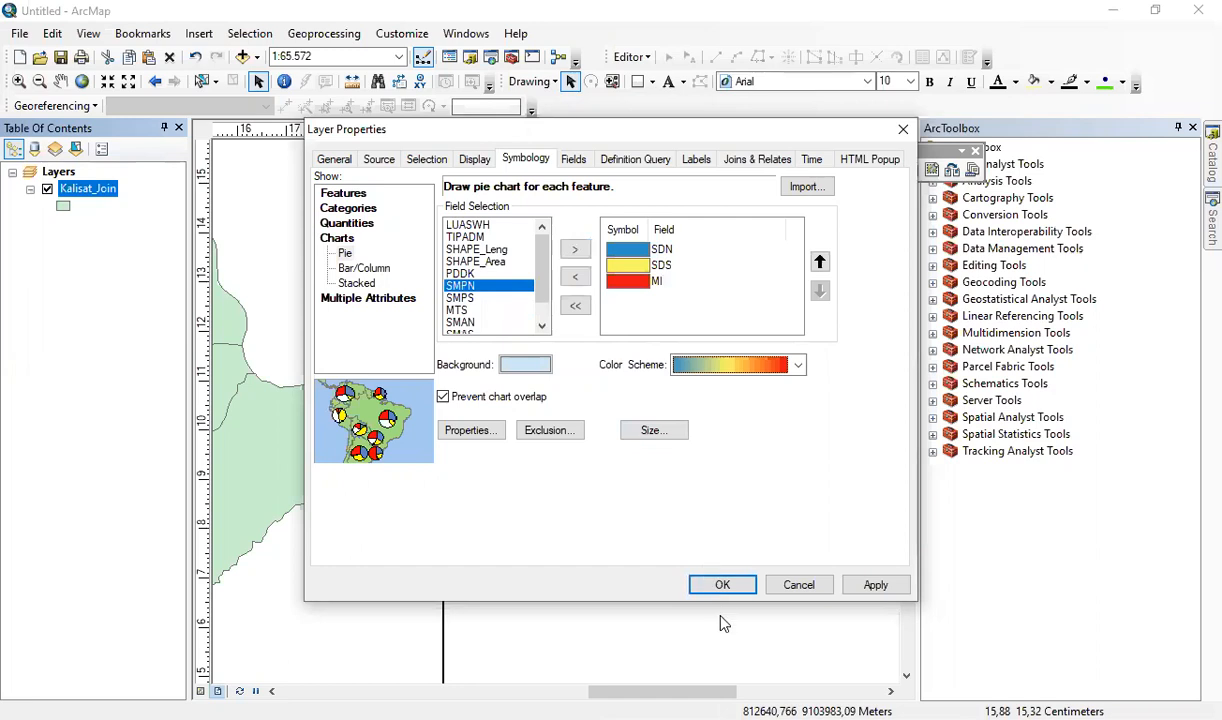
pyautogui.click(722, 585)
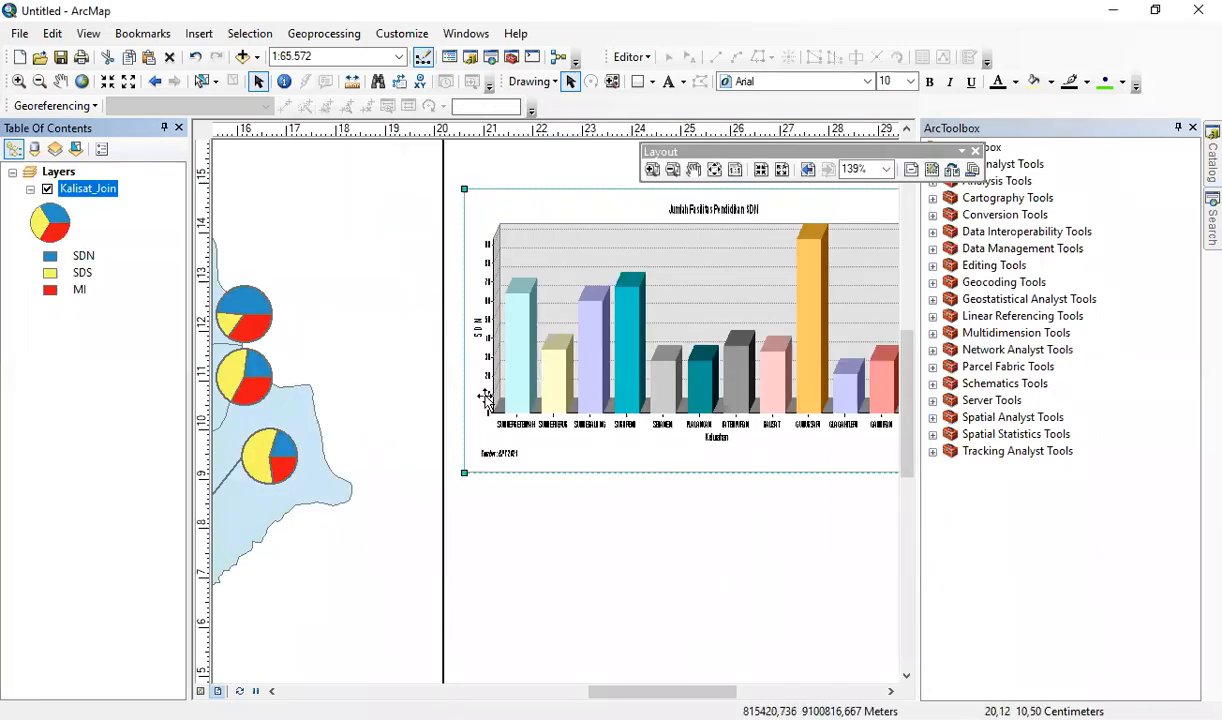
pyautogui.rightClick(706, 365)
pyautogui.rightClick(769, 467)
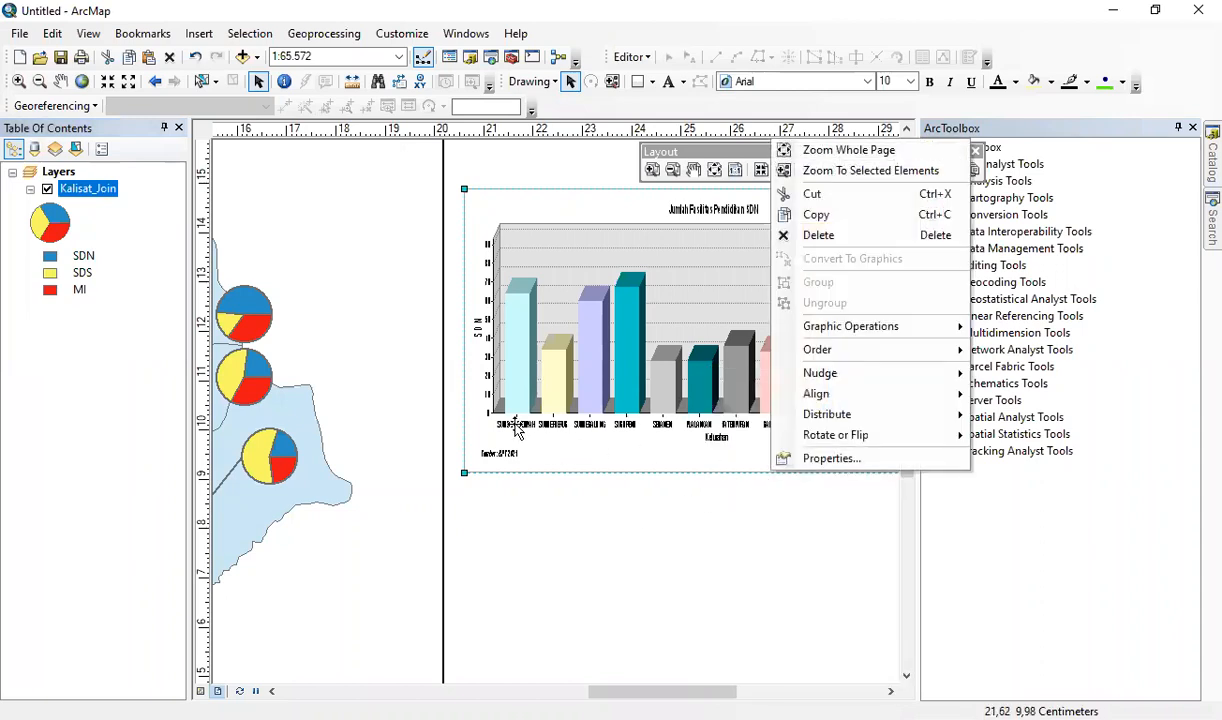
pyautogui.click(626, 553)
# Step: Try shifting the SDN graph slightly down and toward the map frame, and move it back to its place
pyautogui.scroll(-4, 600, 448)
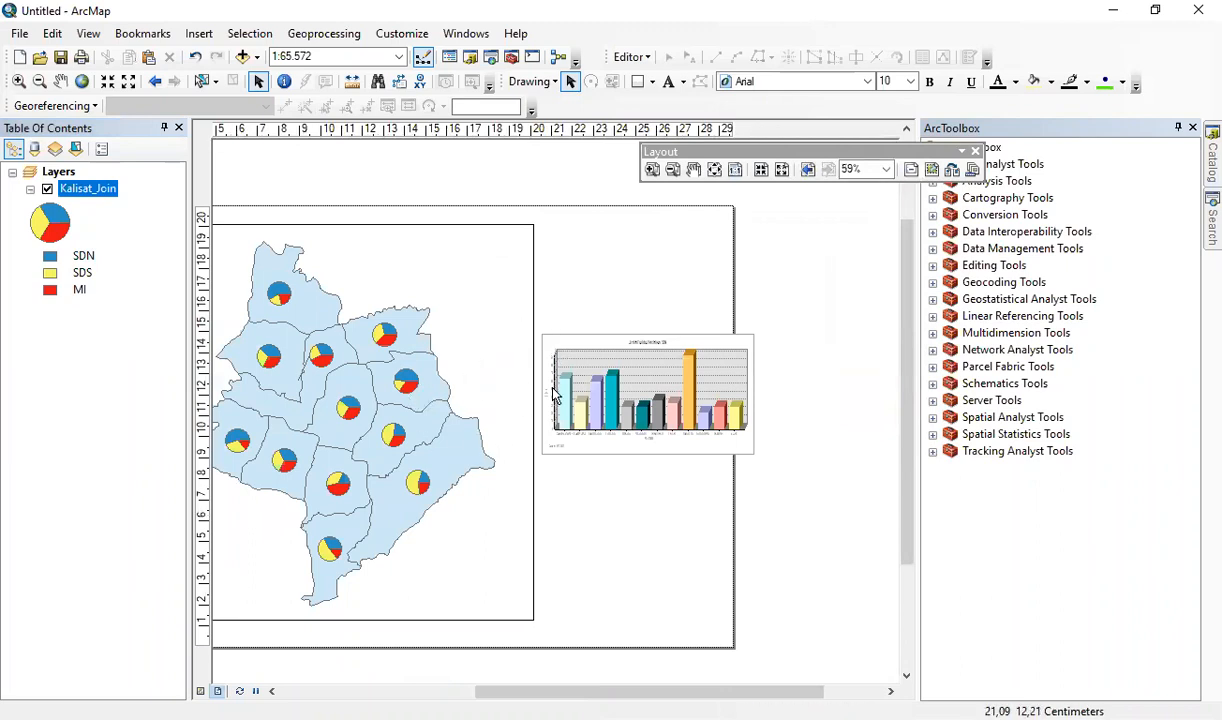
pyautogui.moveTo(698, 691); pyautogui.dragTo(625, 689)
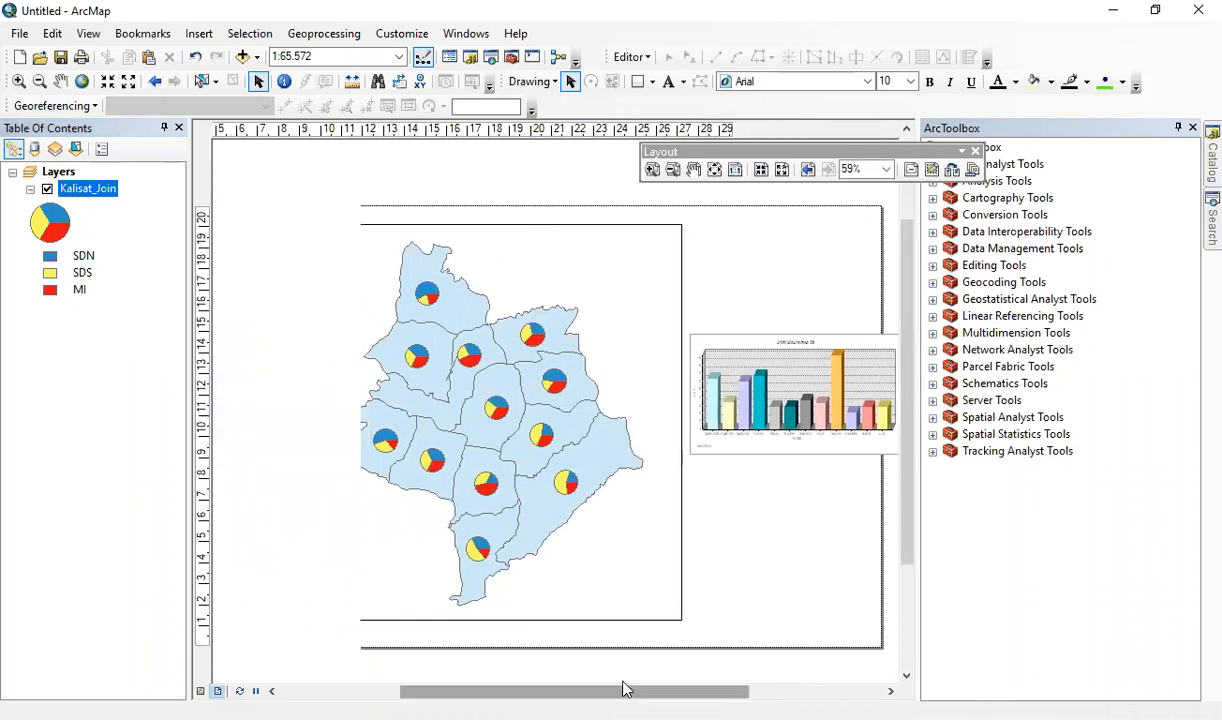
pyautogui.click(778, 360)
pyautogui.moveTo(780, 357); pyautogui.dragTo(773, 370)
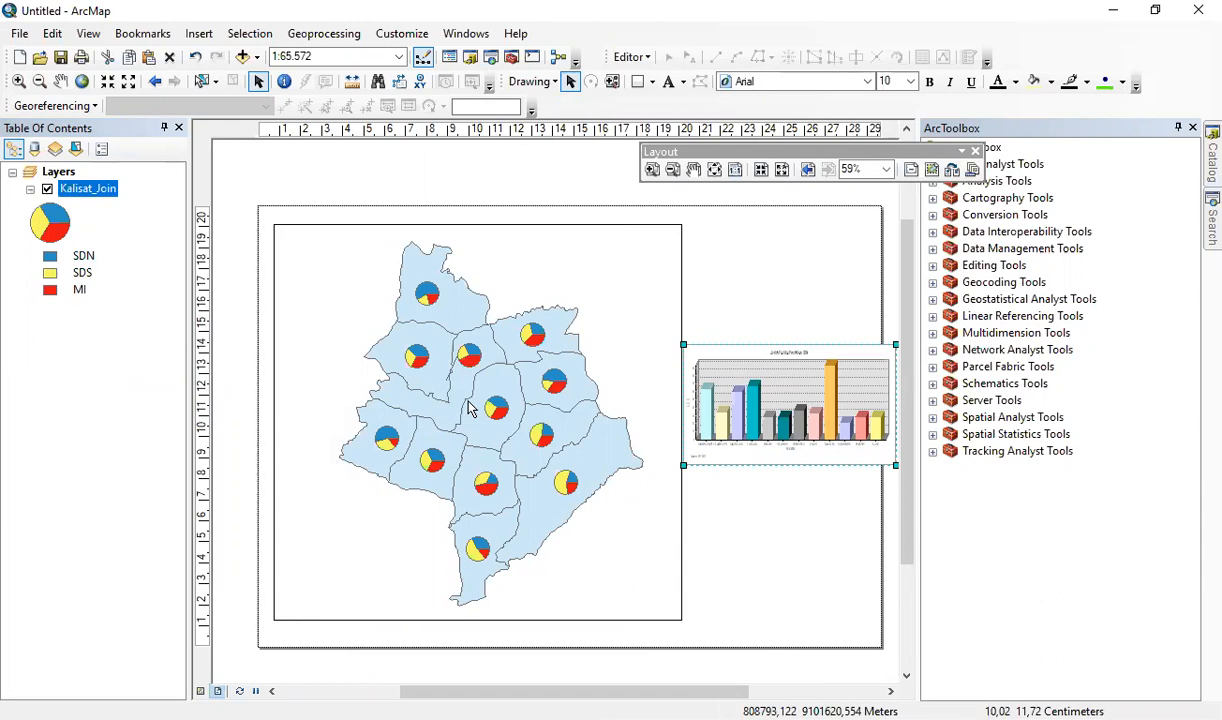
pyautogui.click(527, 192)
pyautogui.click(749, 387)
pyautogui.moveTo(766, 385)
pyautogui.mouseDown()
pyautogui.moveTo(785, 363)
pyautogui.moveTo(783, 376)
pyautogui.mouseUp()
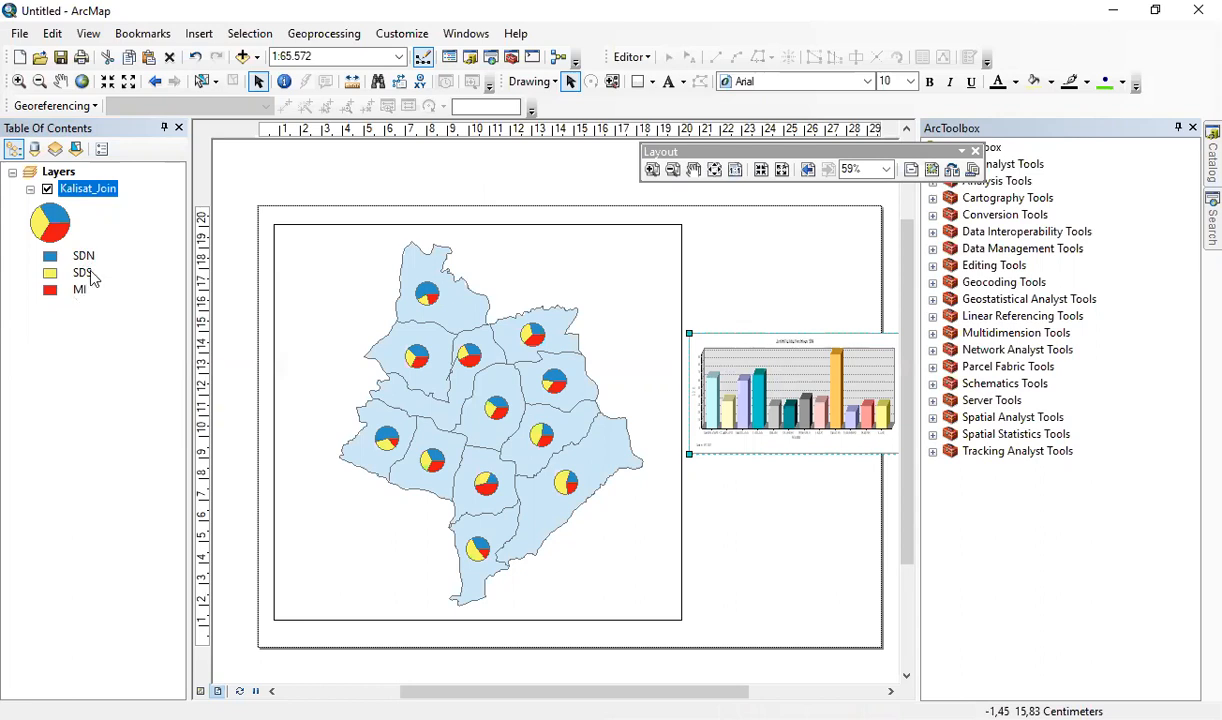
# Step: Switch the Kalisat_Join symbology to bar/column charts of the SDN, SDS and MI fields
pyautogui.rightClick(77, 192)
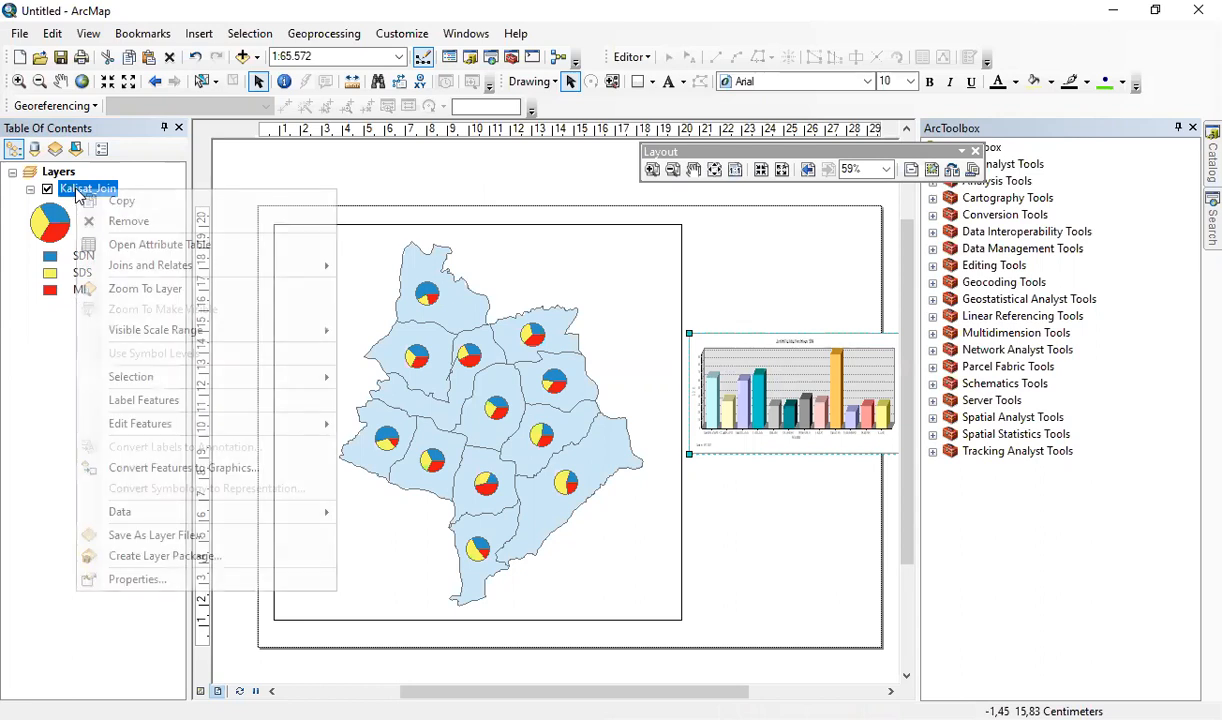
pyautogui.click(232, 580)
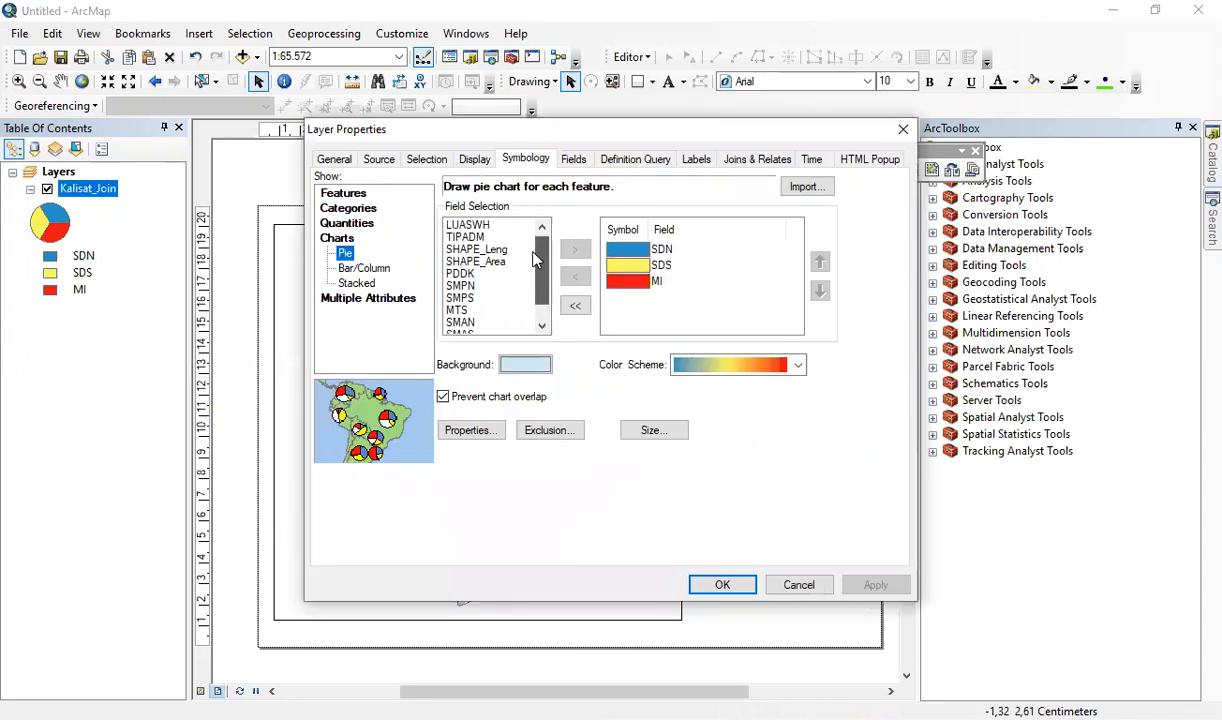
pyautogui.moveTo(543, 262); pyautogui.dragTo(545, 278)
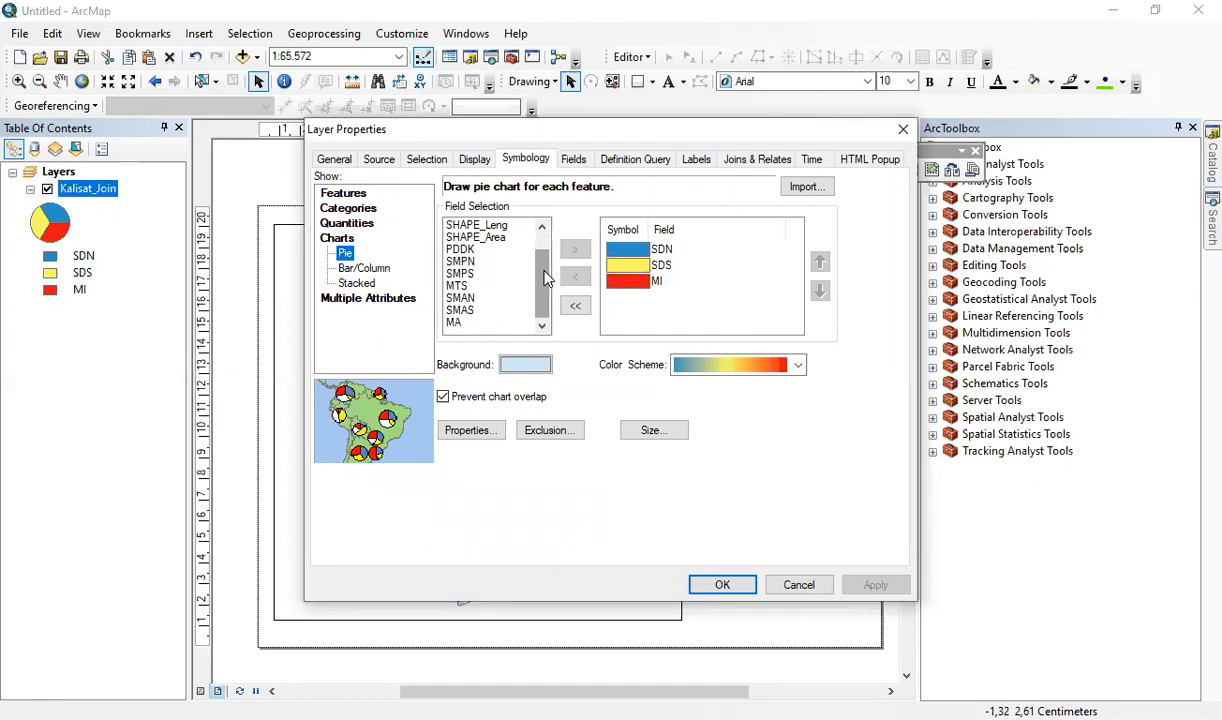
pyautogui.click(358, 270)
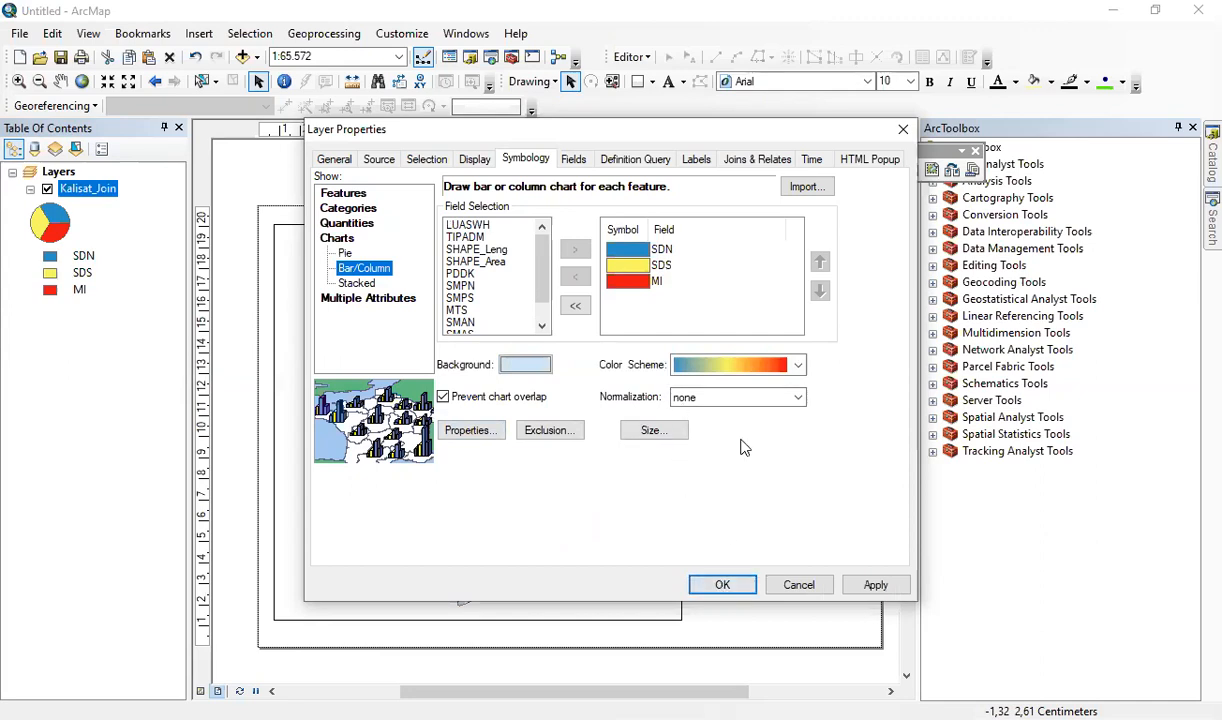
pyautogui.click(726, 588)
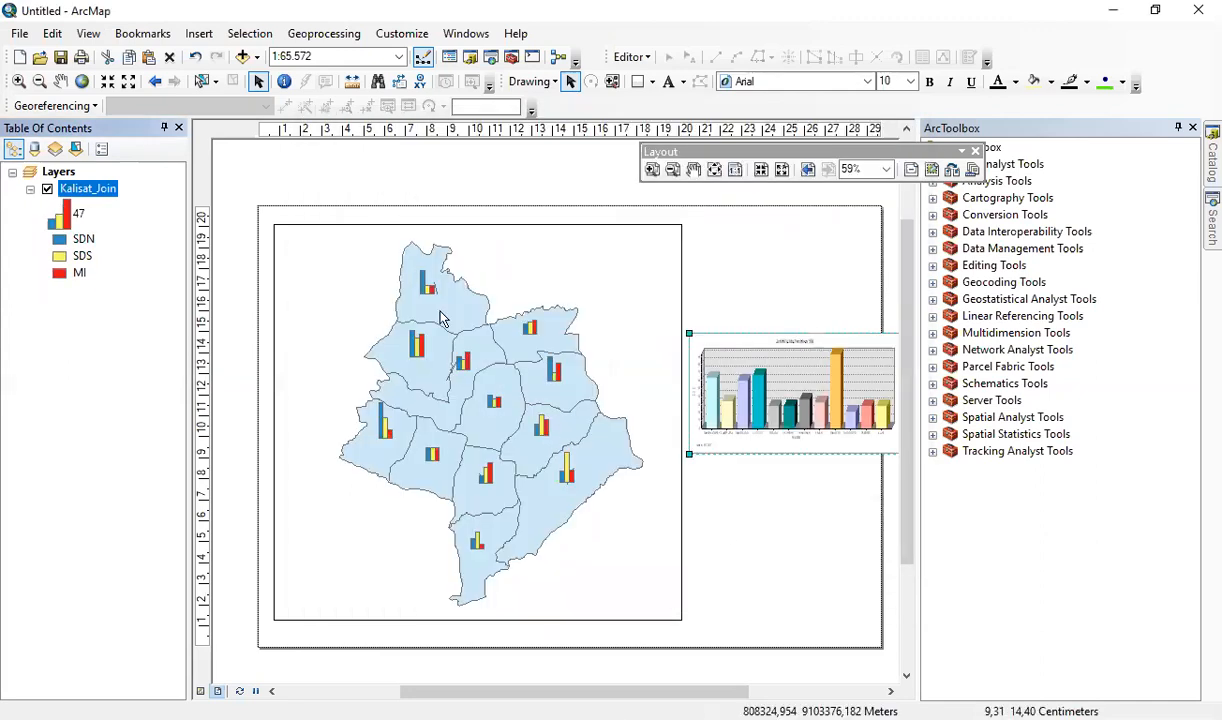
pyautogui.scroll(1, 497, 400)
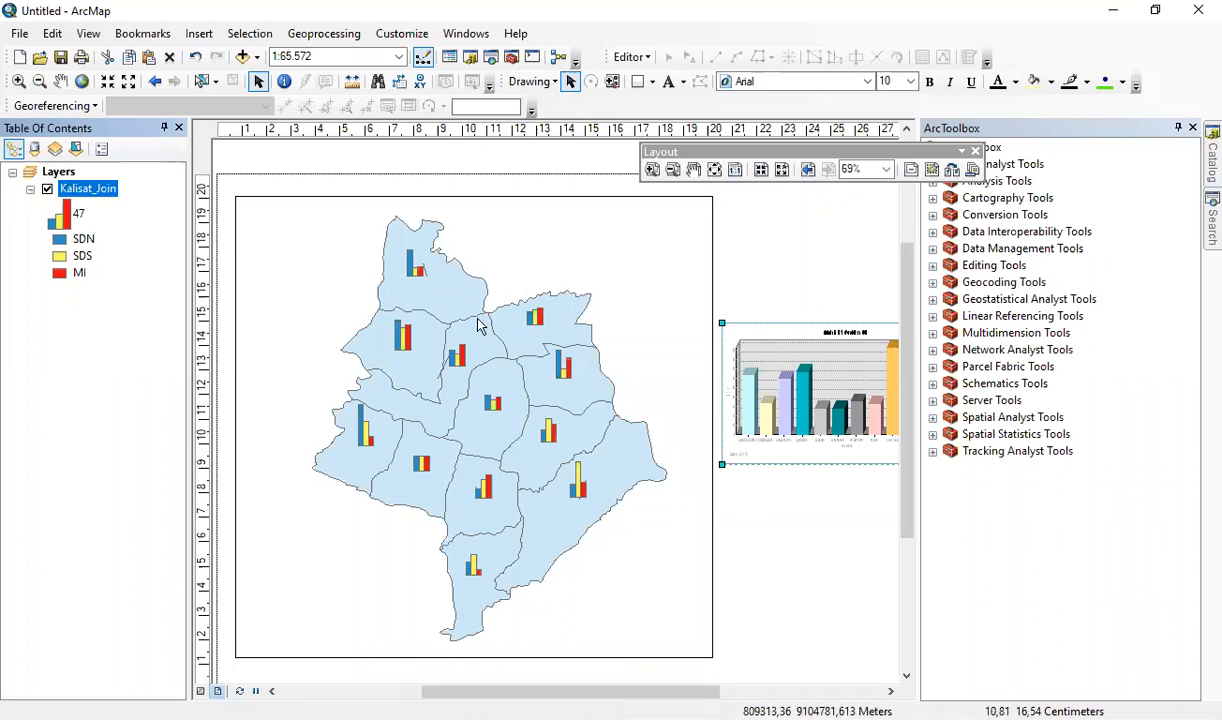
# Step: Turn on feature labels for the Kalisat_Join layer
pyautogui.rightClick(88, 190)
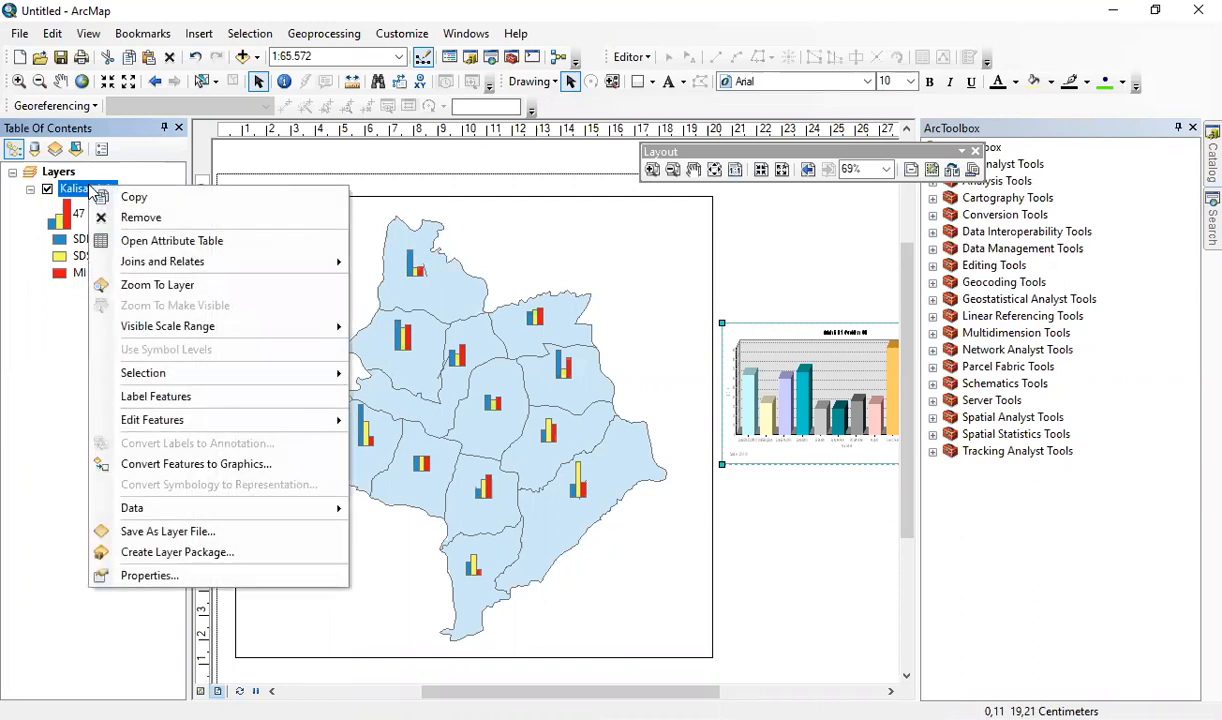
pyautogui.click(49, 315)
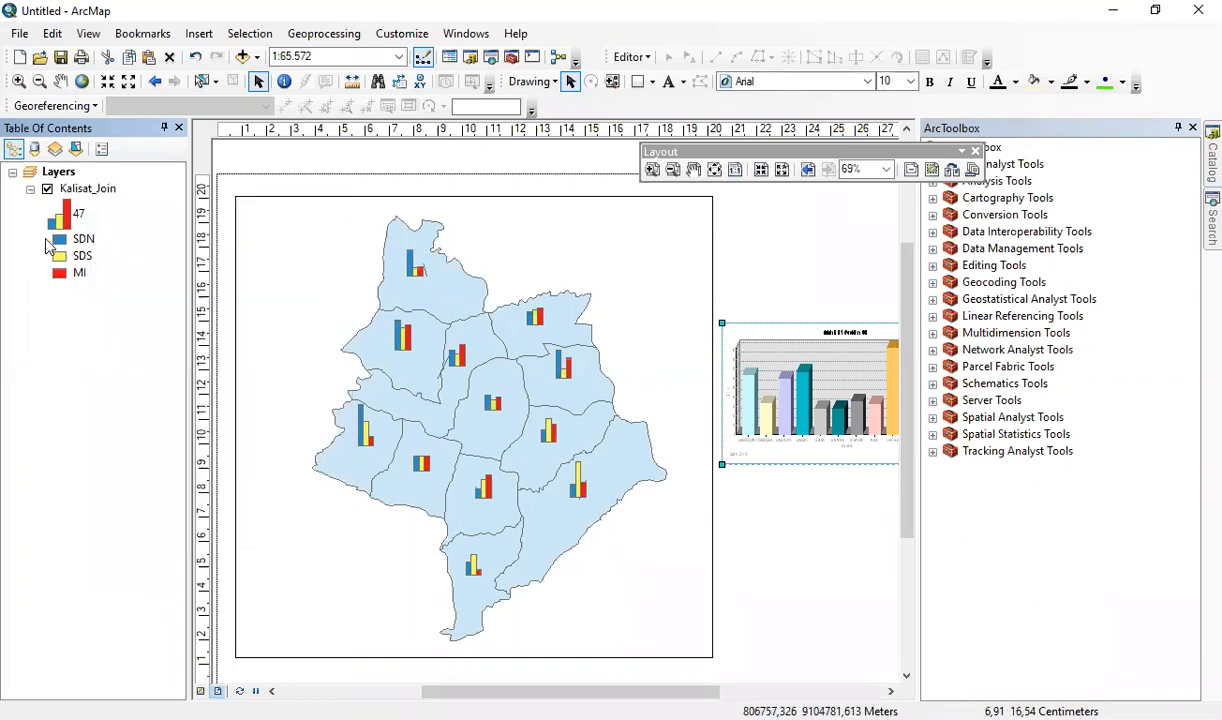
pyautogui.rightClick(85, 195)
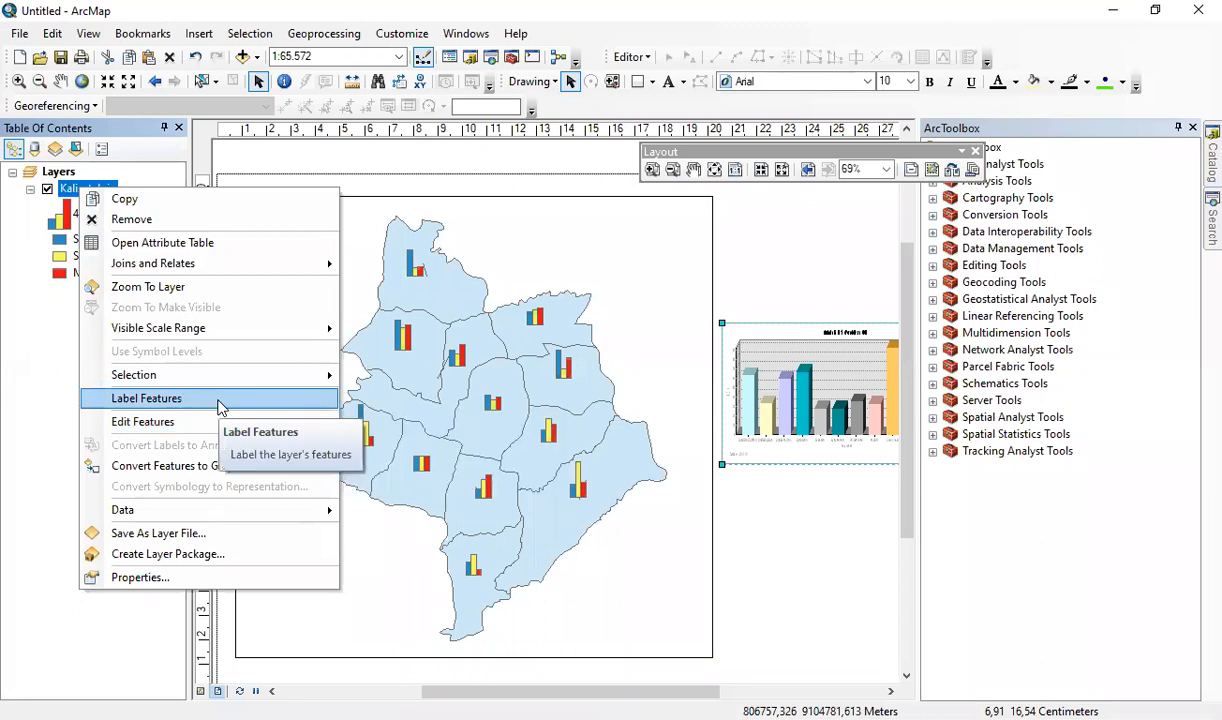
pyautogui.click(222, 407)
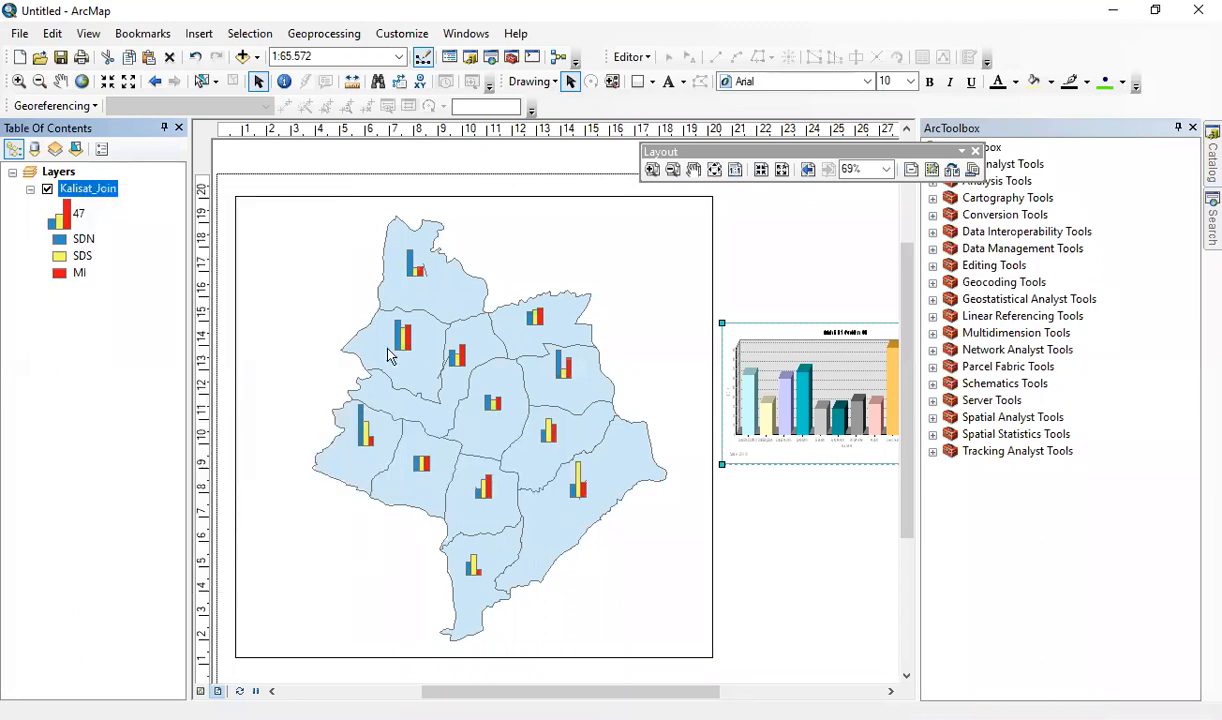
# Step: Open the label settings in the properties of the Kalisat_Join layer
pyautogui.rightClick(97, 191)
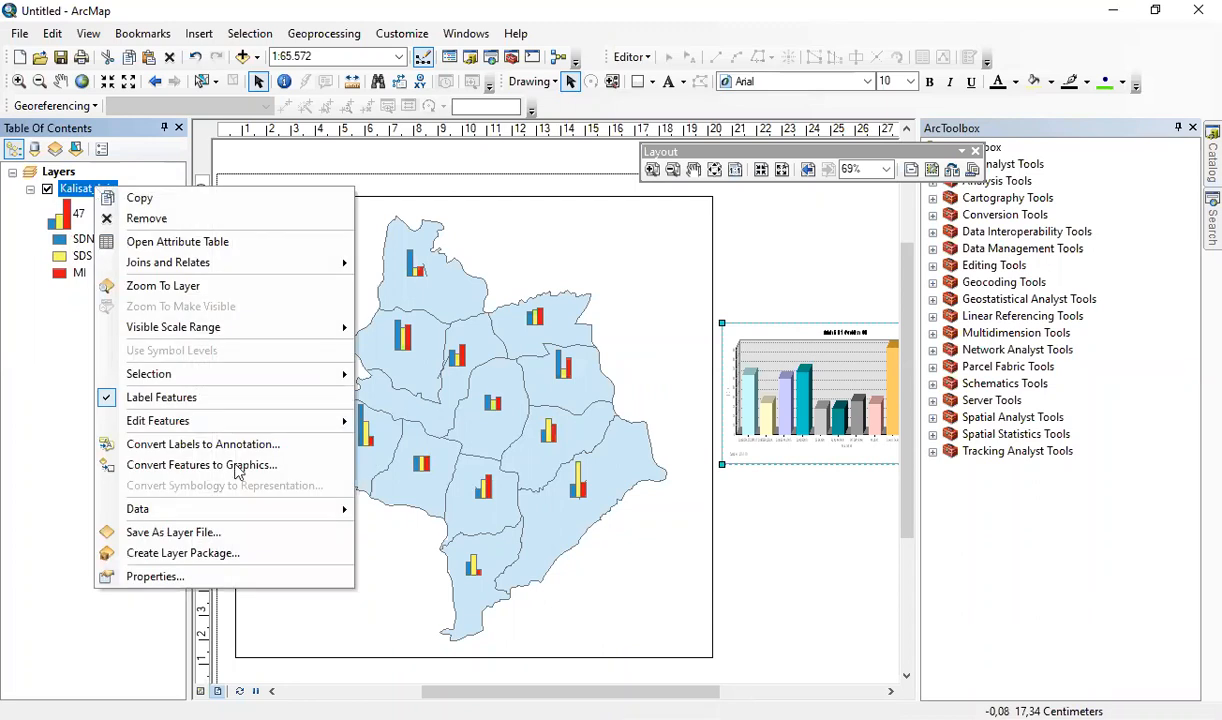
pyautogui.click(287, 578)
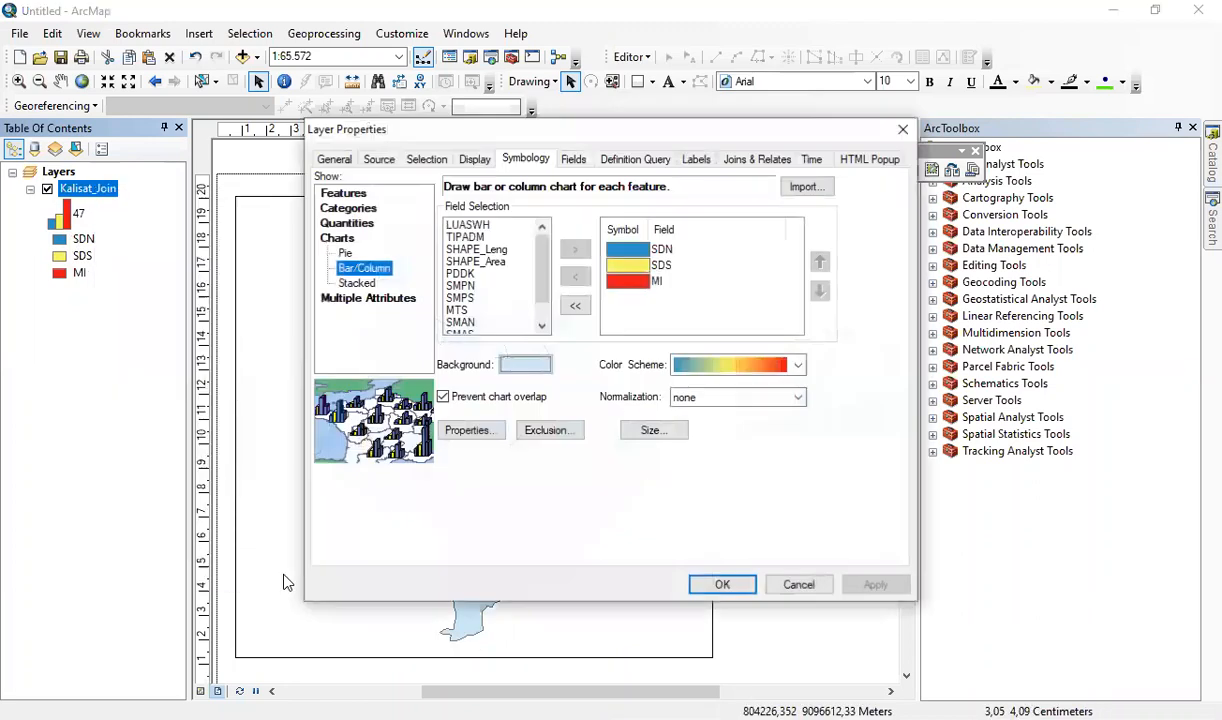
pyautogui.click(697, 161)
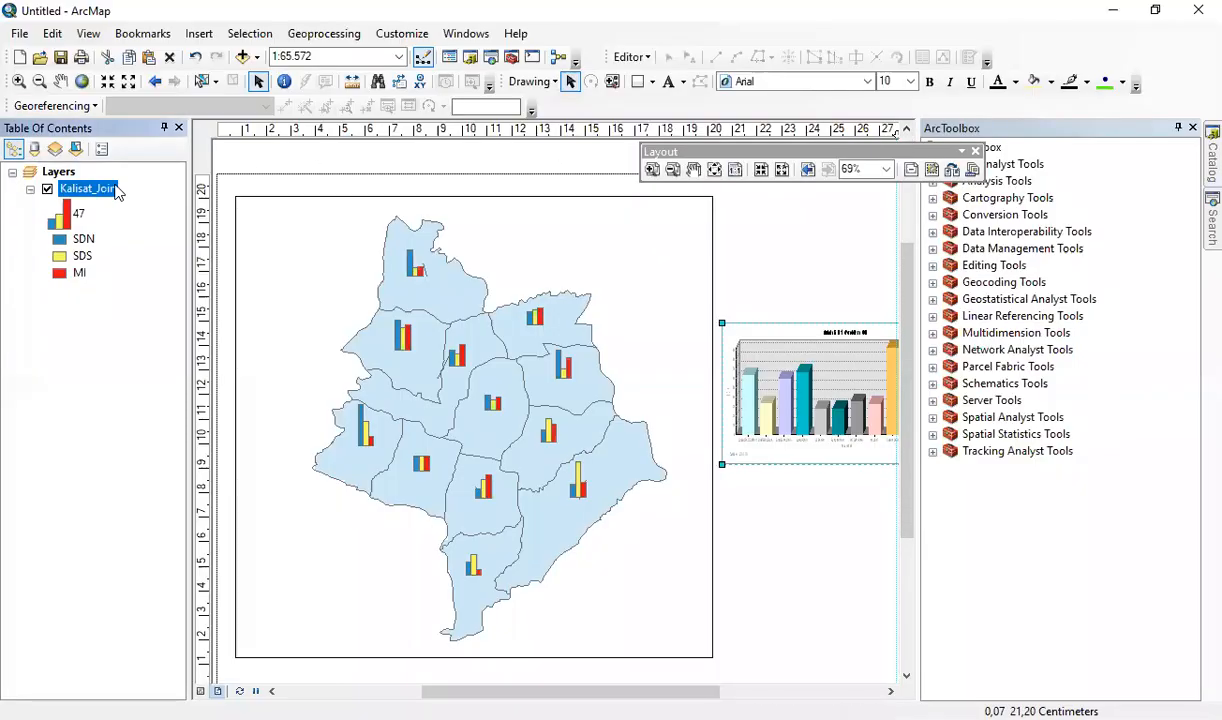
pyautogui.rightClick(117, 192)
pyautogui.click(165, 574)
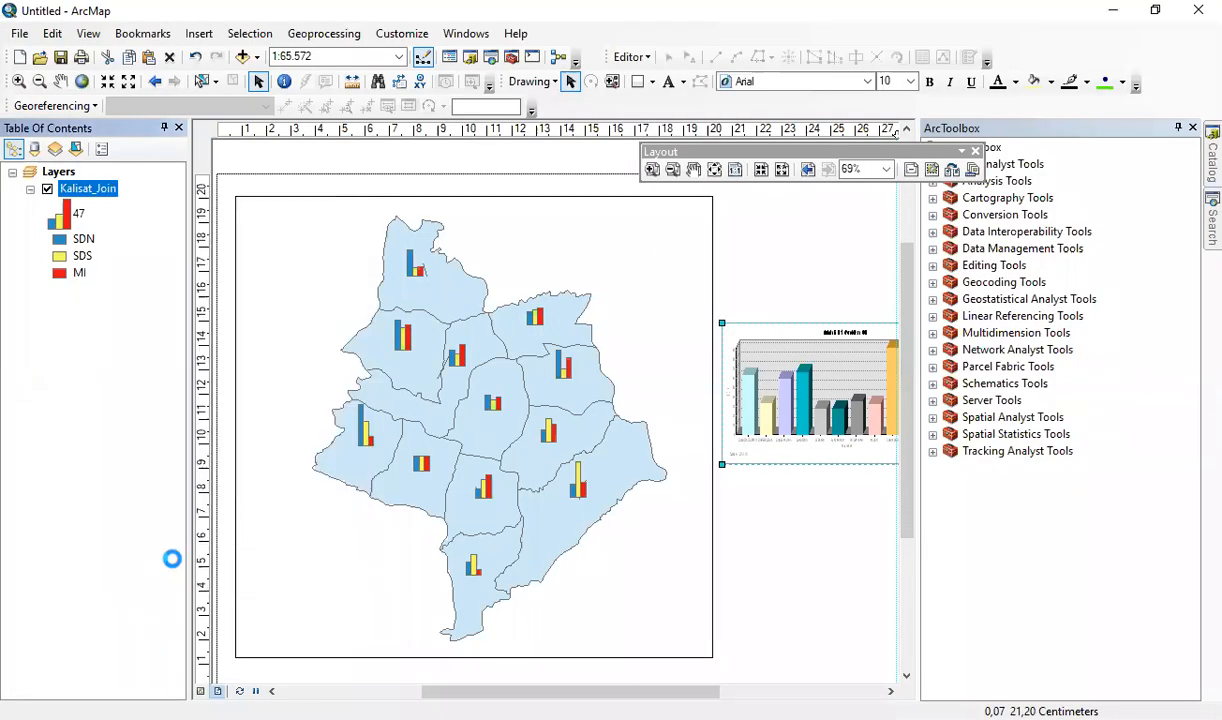
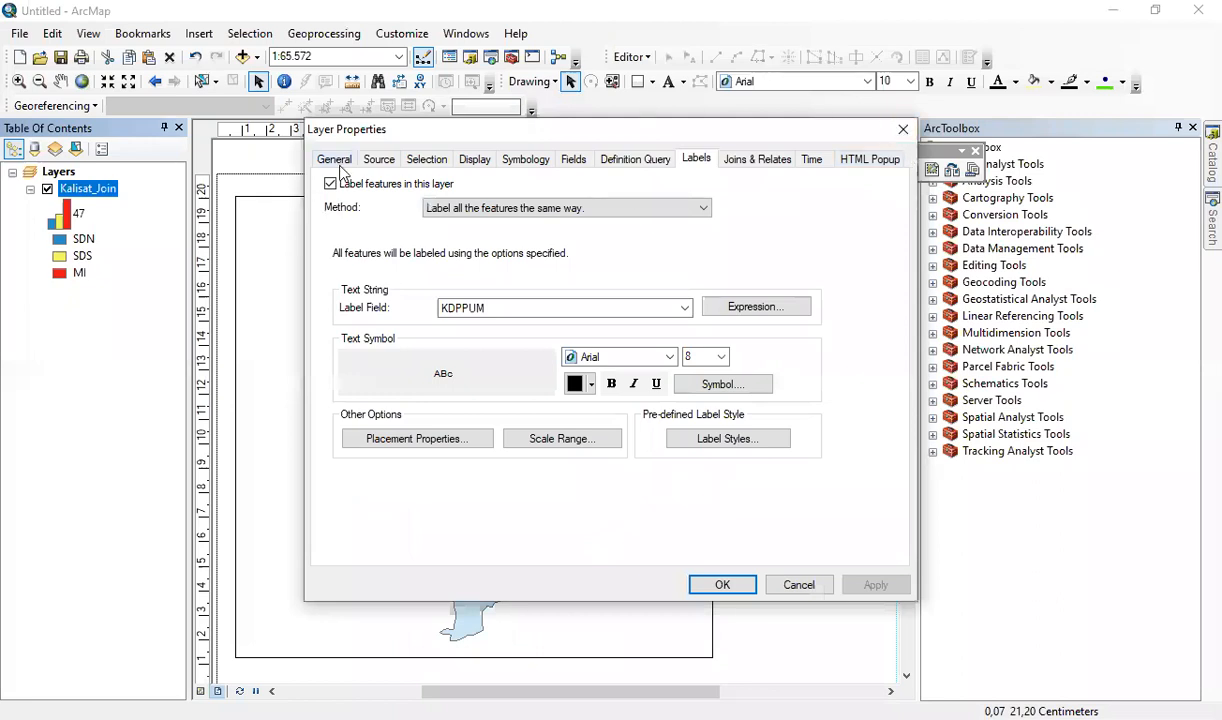
pyautogui.click(336, 159)
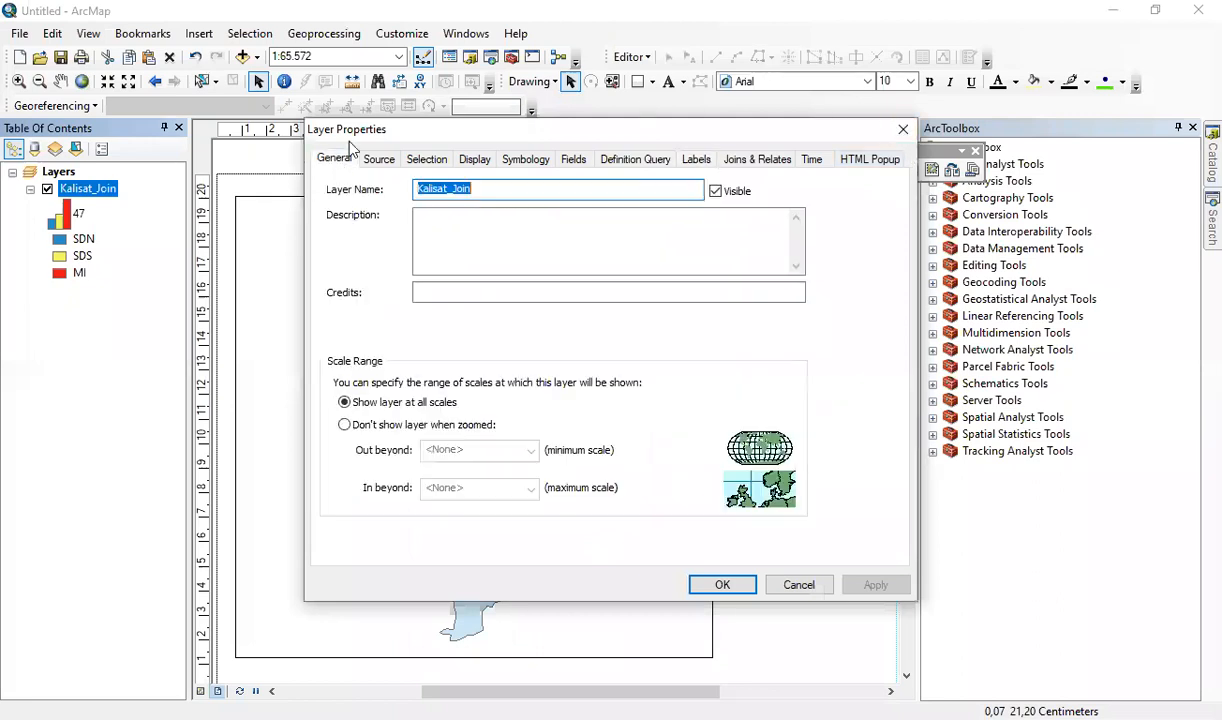
pyautogui.click(525, 159)
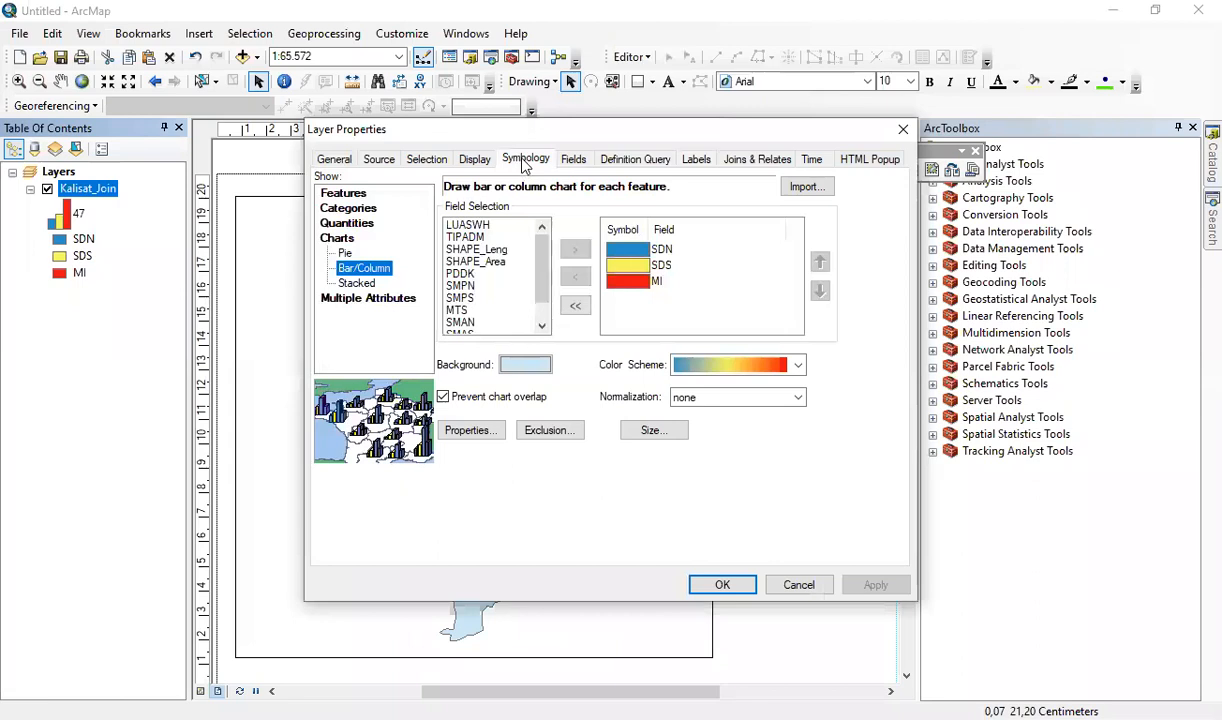
pyautogui.click(697, 160)
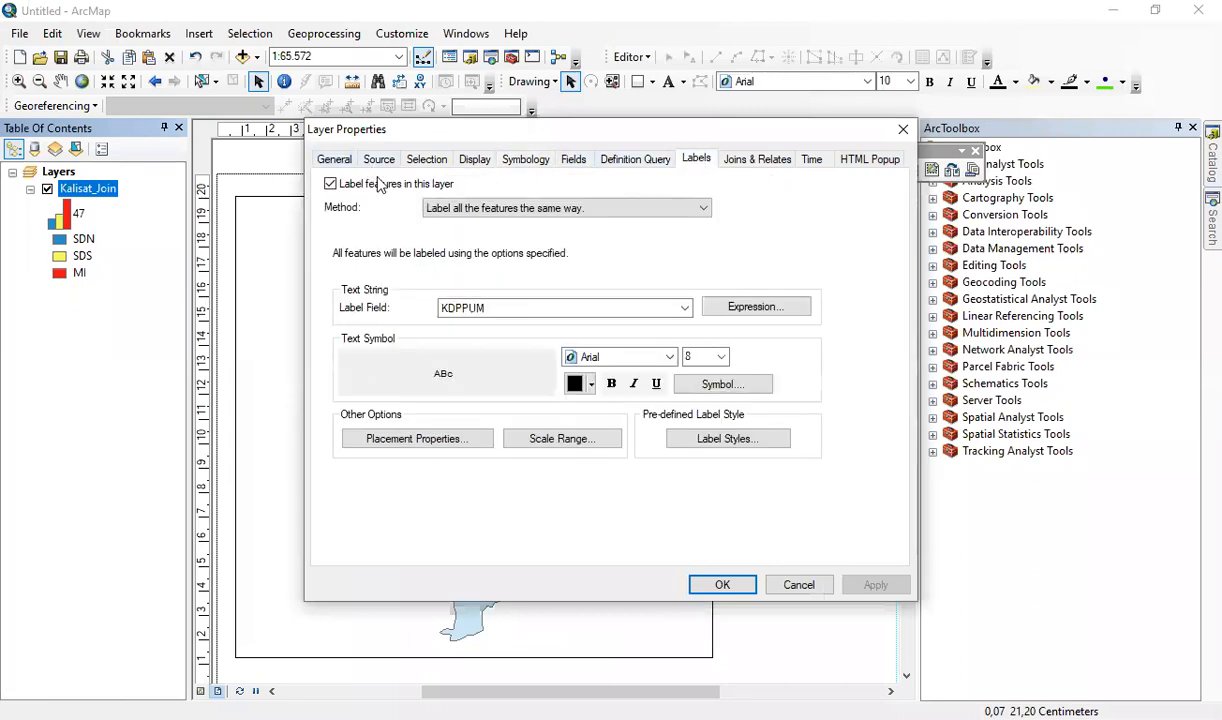
# Step: Set the label field of the Kalisat_Join layer to NAMOBJ and keep Arial as the label font
pyautogui.moveTo(466, 140); pyautogui.dragTo(755, 204)
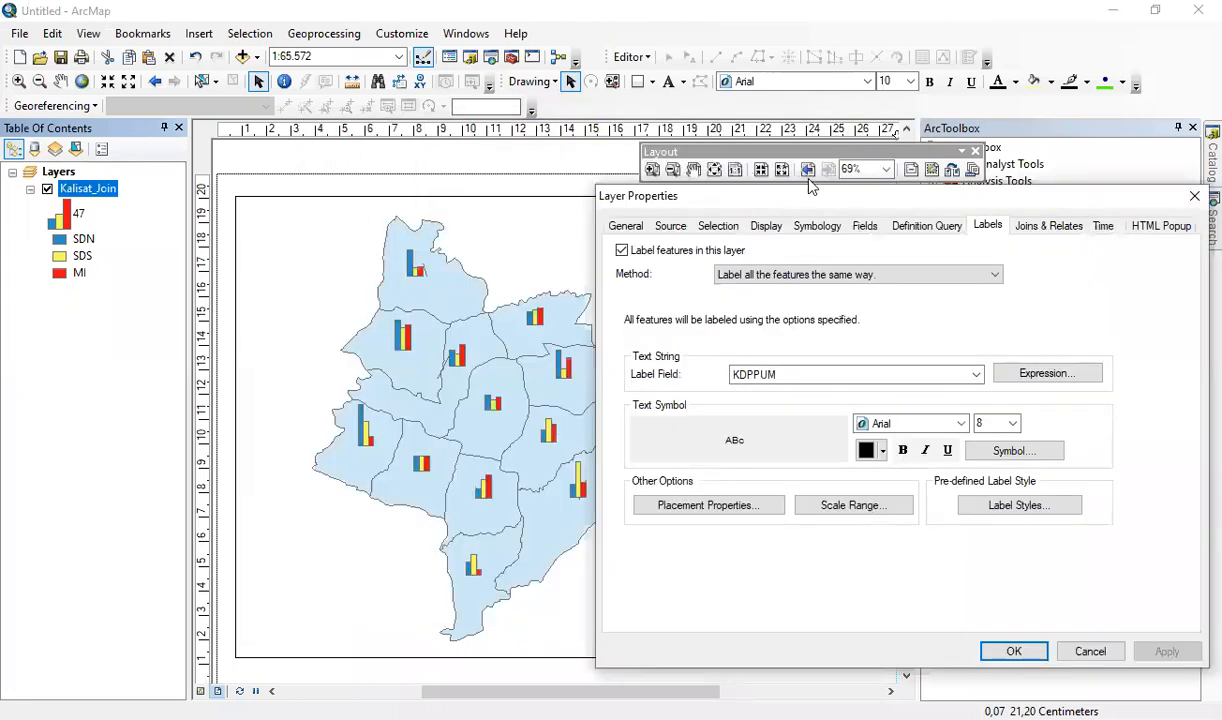
pyautogui.moveTo(796, 198); pyautogui.dragTo(642, 121)
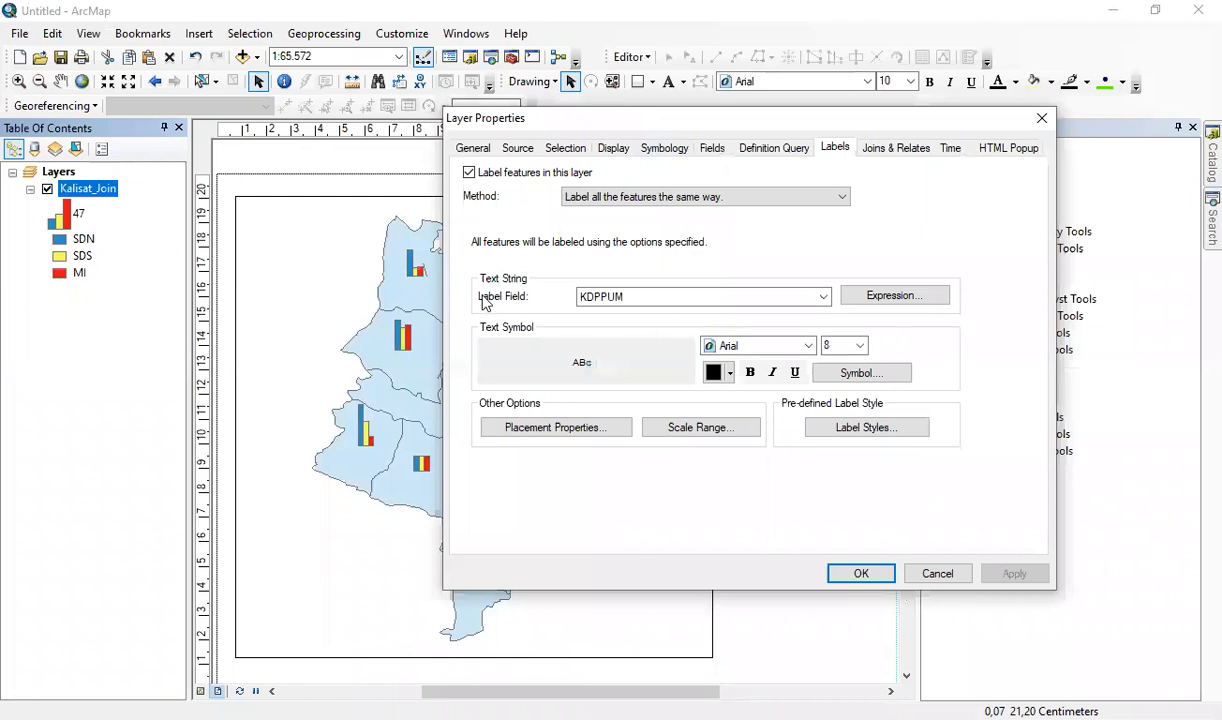
pyautogui.click(660, 296)
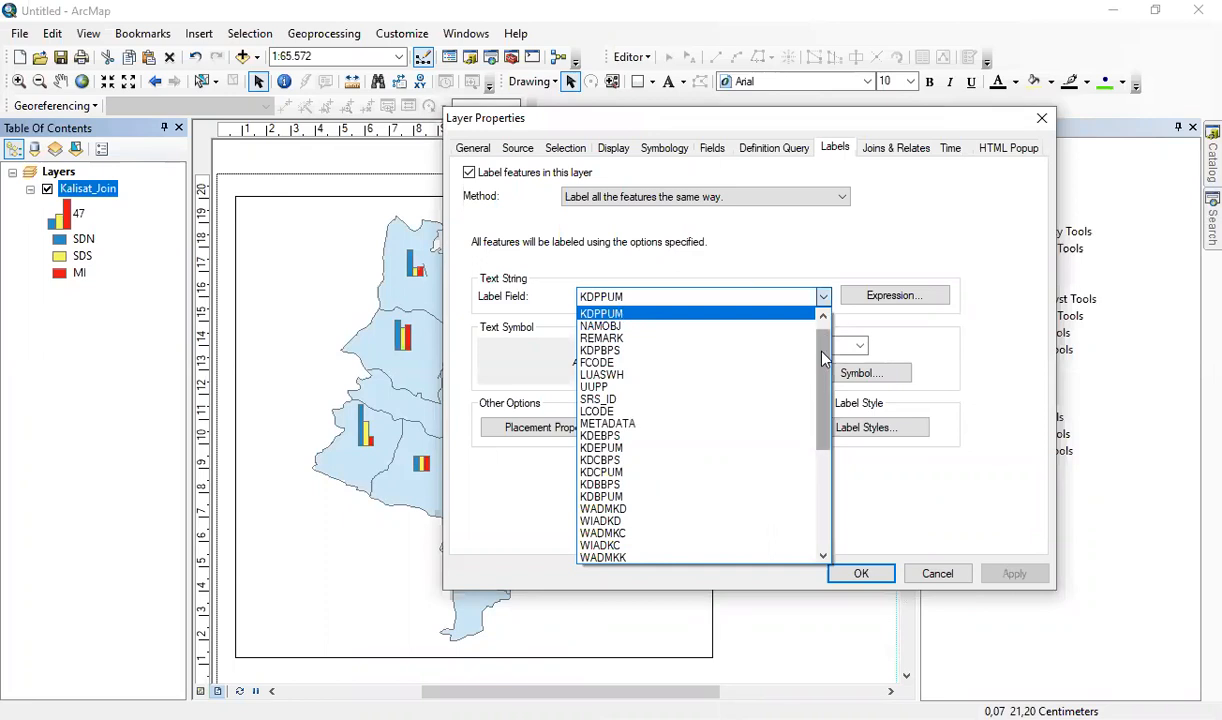
pyautogui.scroll(1, 788, 335)
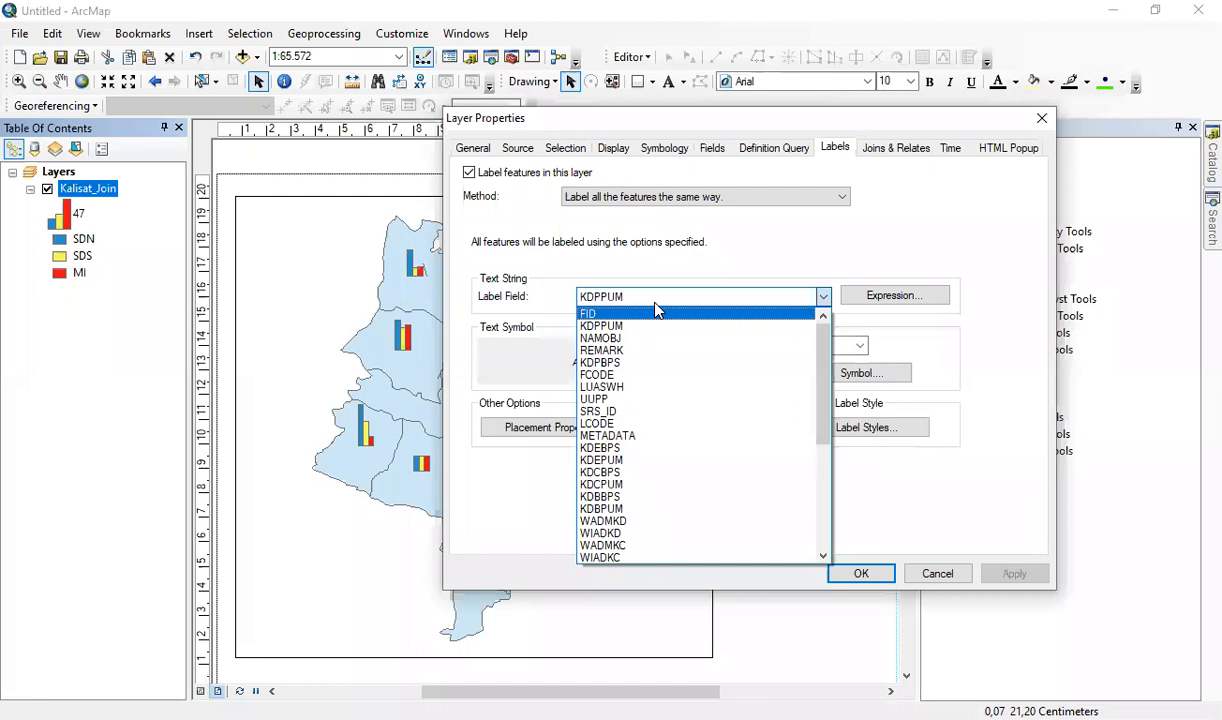
pyautogui.click(604, 339)
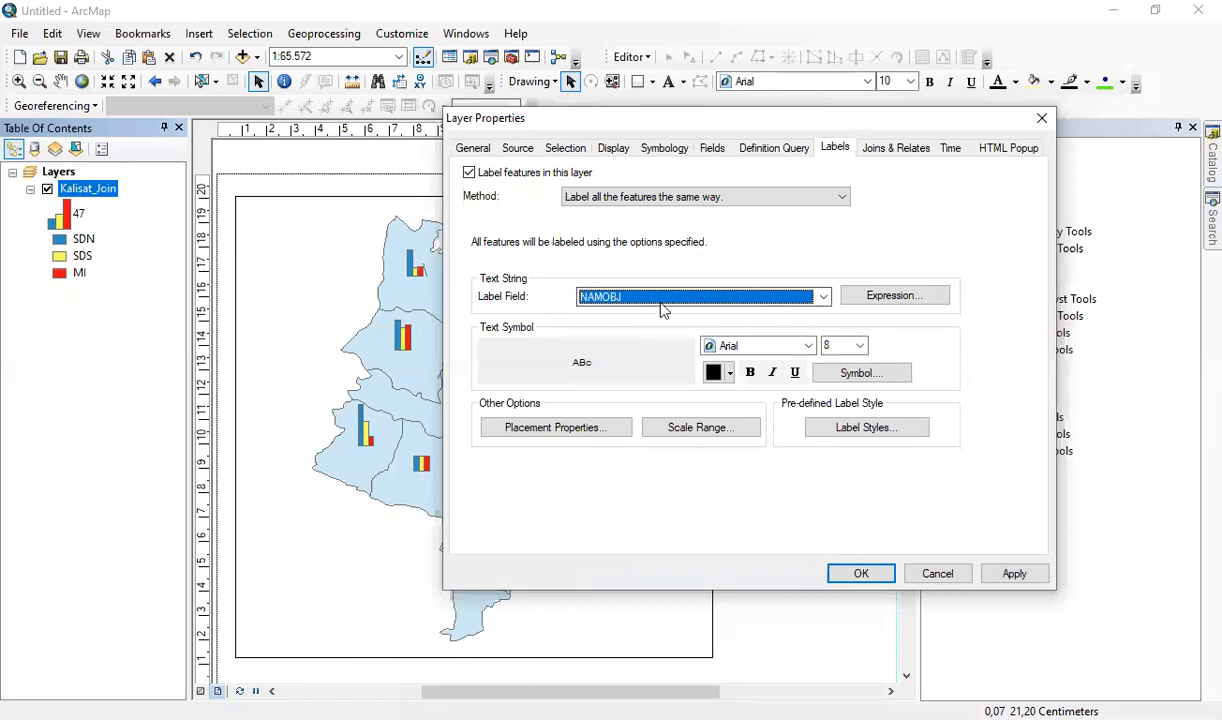
pyautogui.click(755, 345)
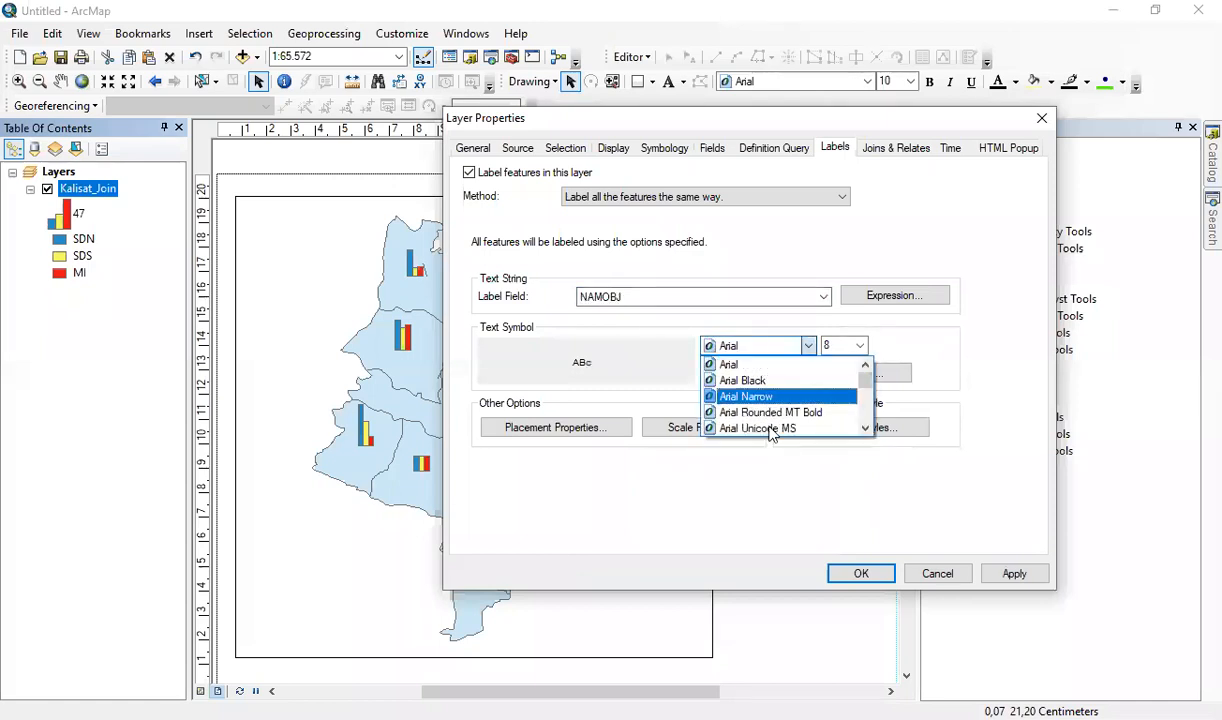
pyautogui.click(775, 330)
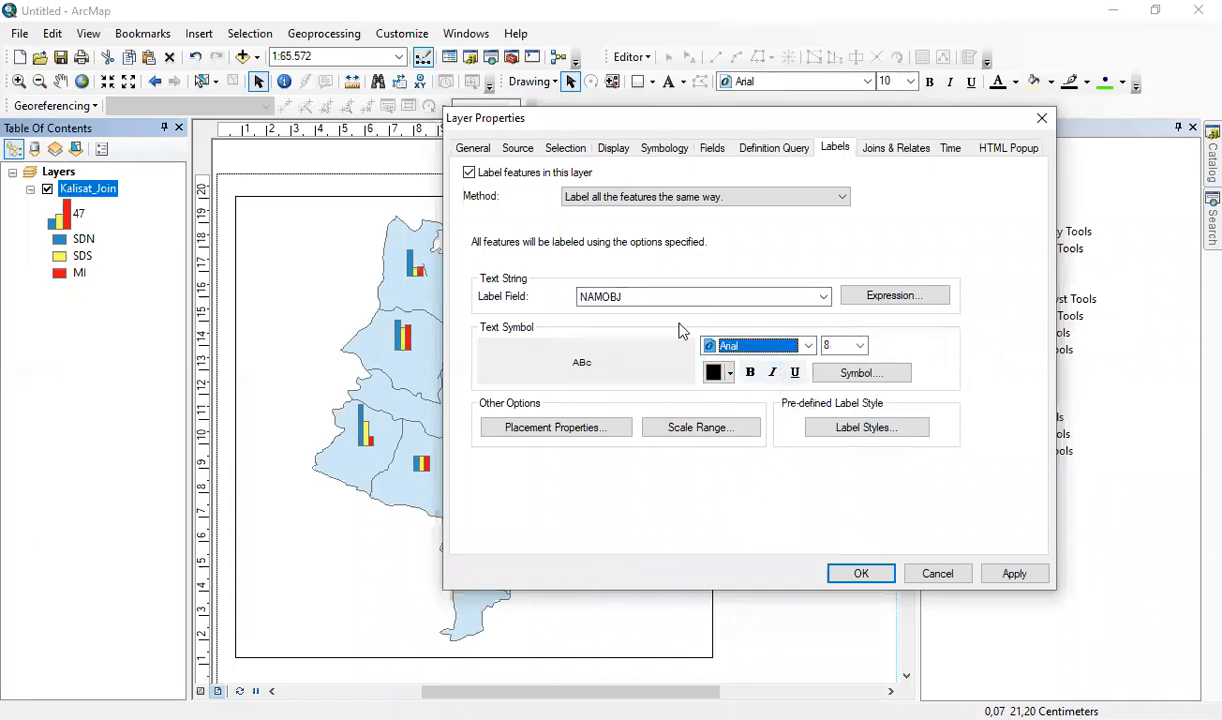
# Step: Apply the NAMOBJ label settings and check the village labels and column charts on the layout
pyautogui.click(863, 576)
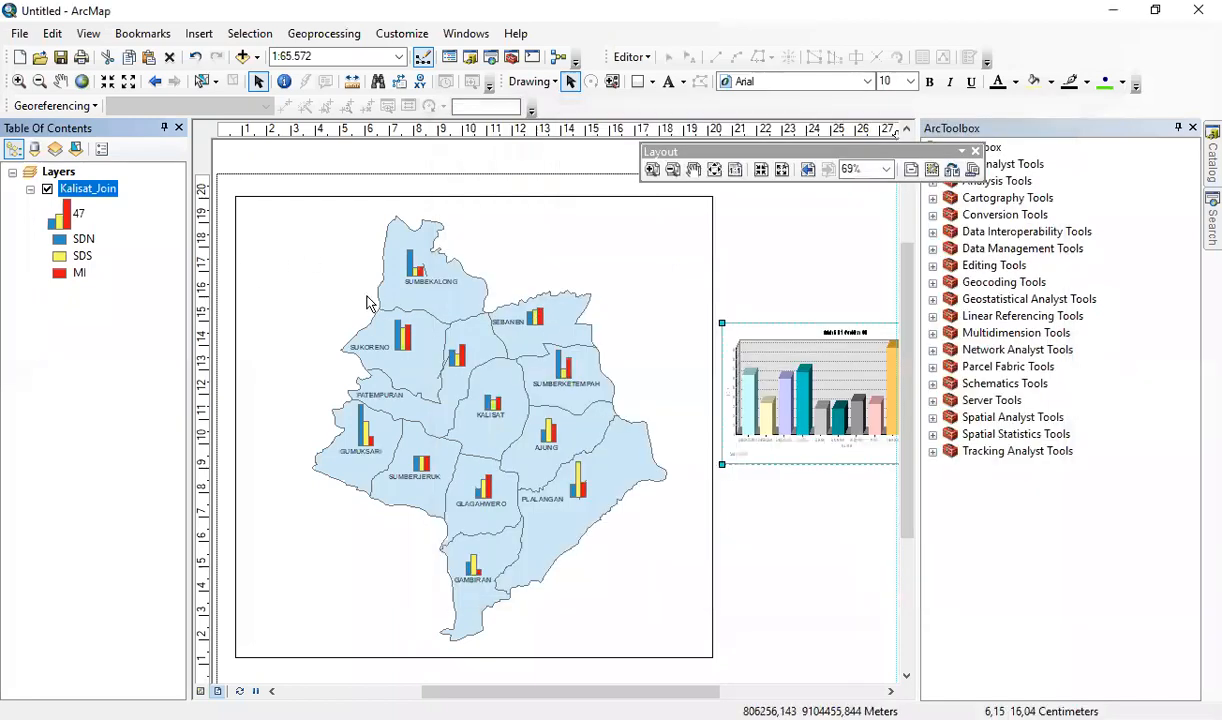
pyautogui.scroll(-2, 367, 303)
pyautogui.scroll(-3, 433, 293)
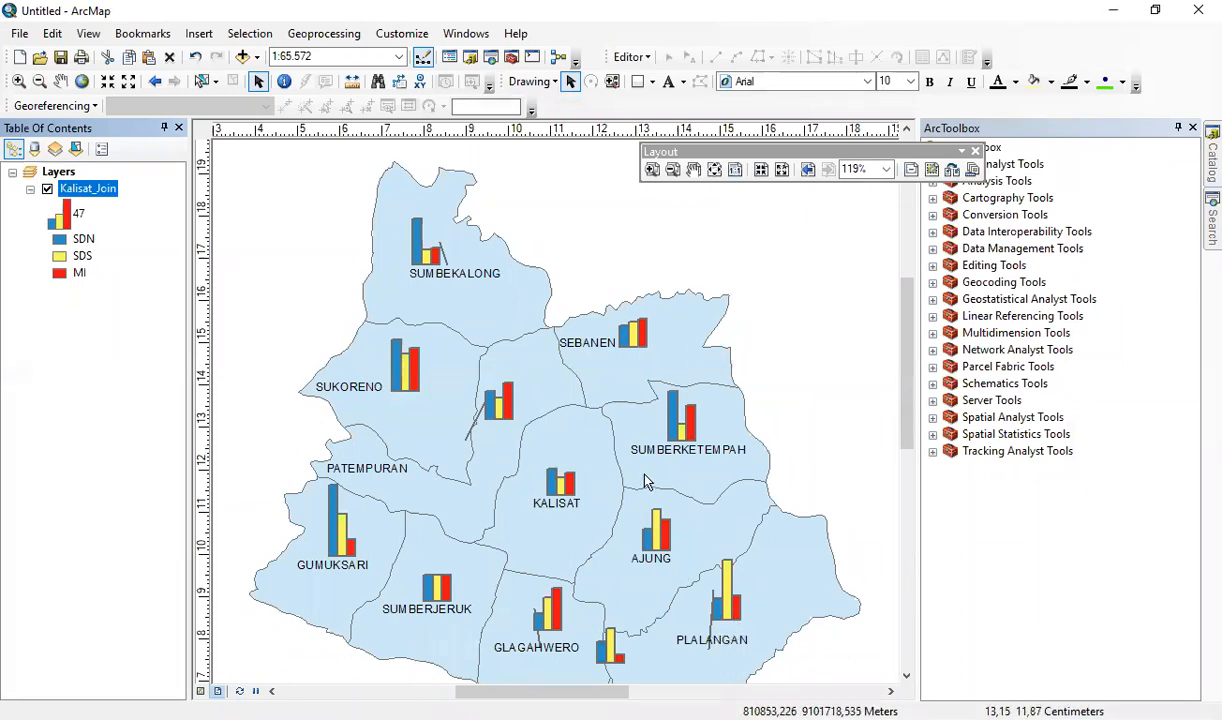
pyautogui.scroll(3, 645, 482)
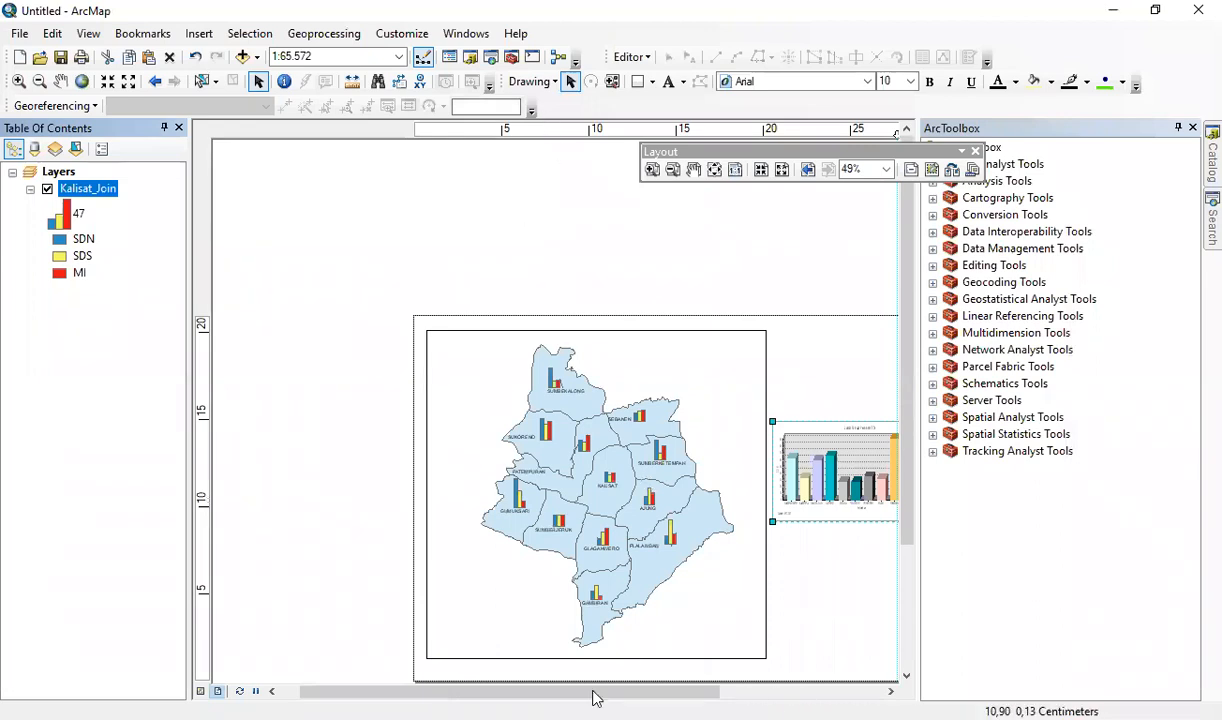
pyautogui.moveTo(595, 697); pyautogui.dragTo(633, 698)
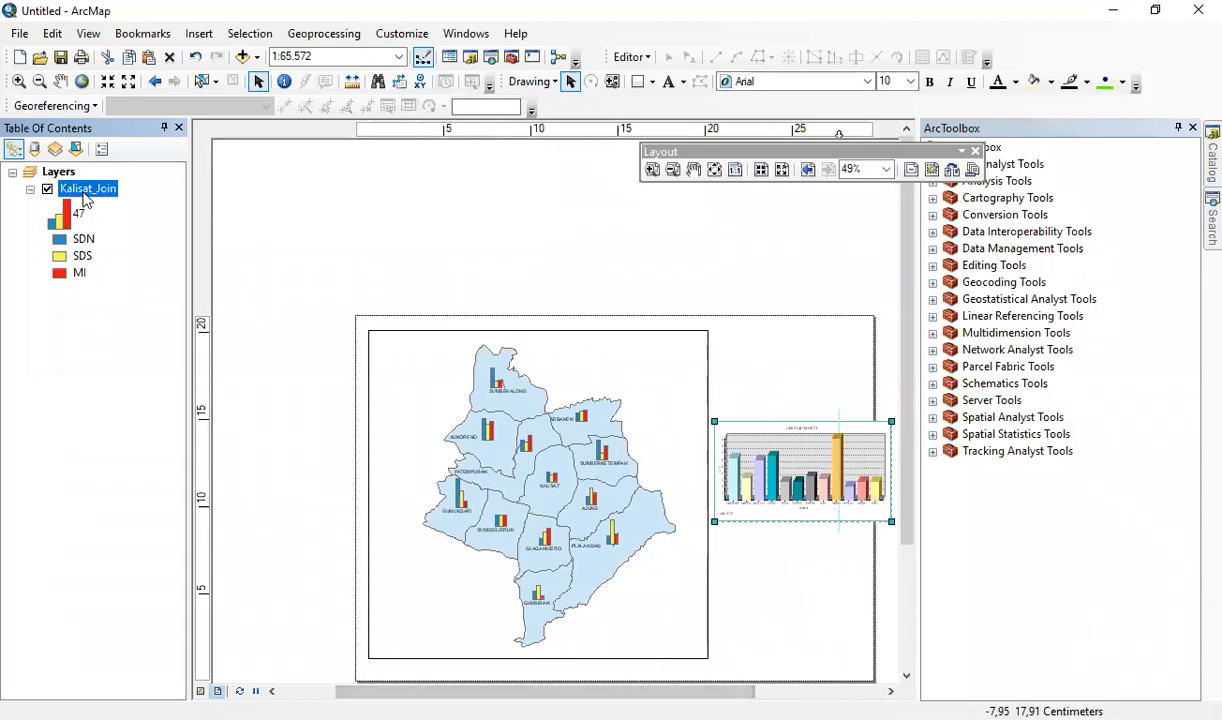
# Step: Open the symbology settings in the properties of the Kalisat_Join layer
pyautogui.rightClick(86, 191)
pyautogui.click(250, 583)
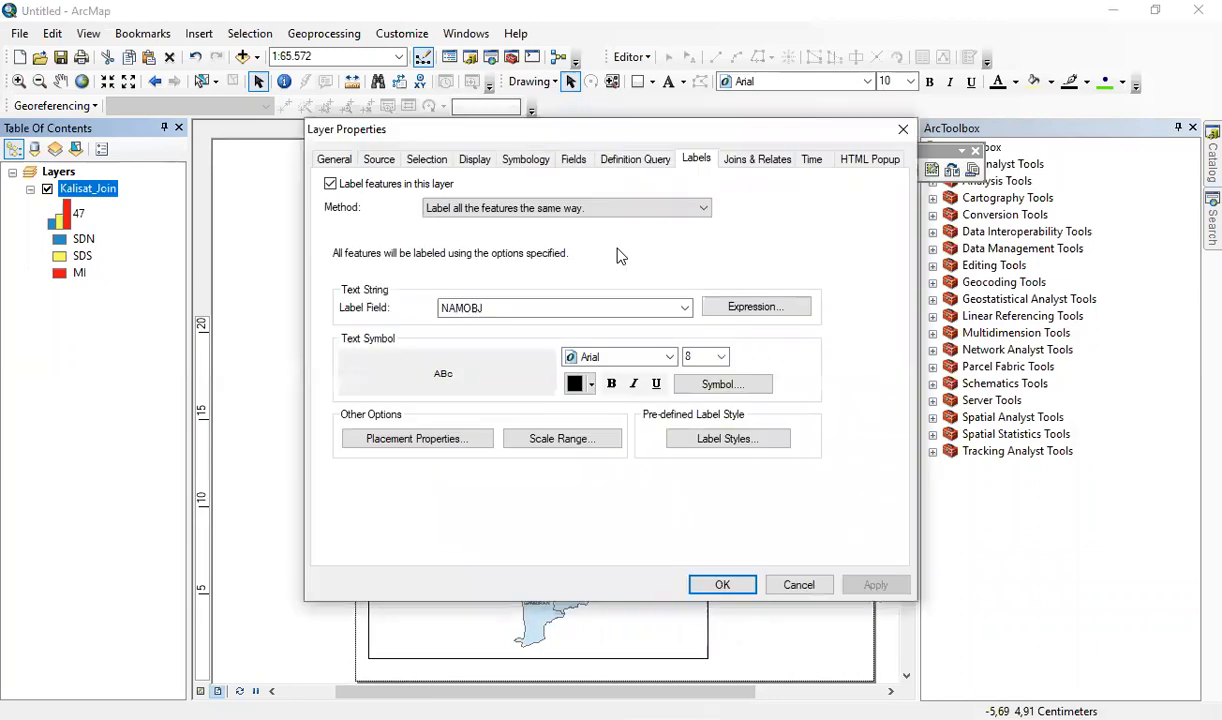
pyautogui.click(525, 159)
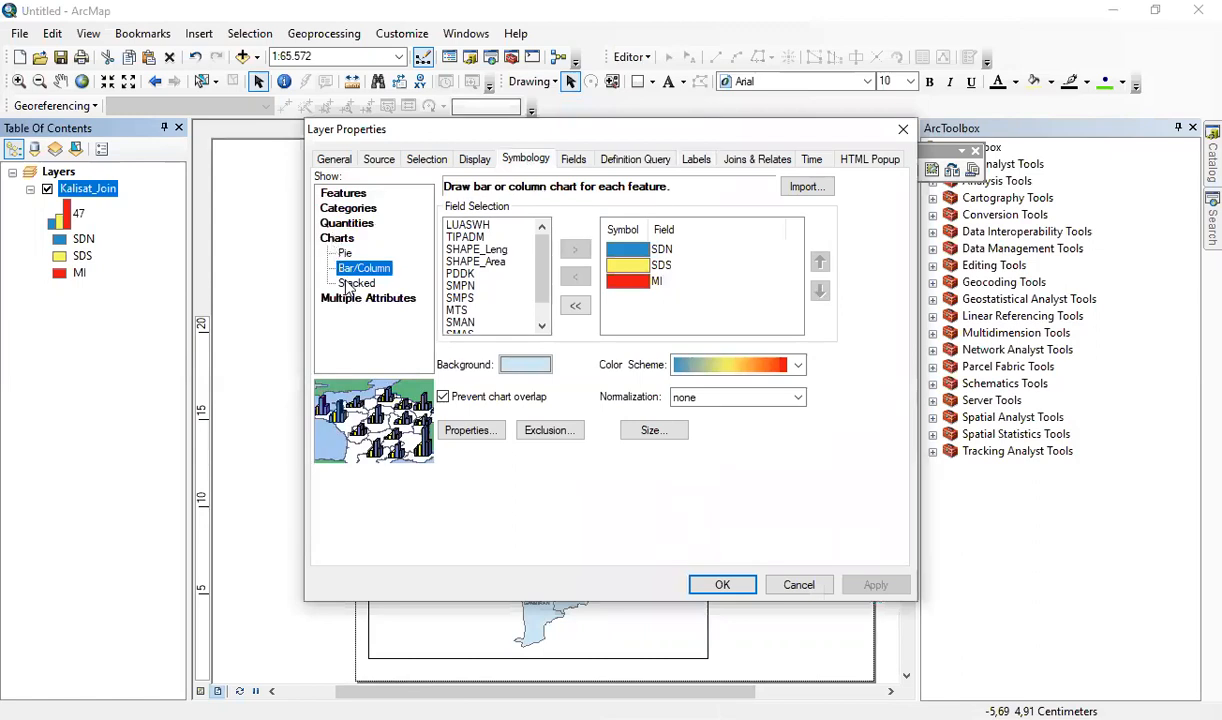
pyautogui.click(344, 253)
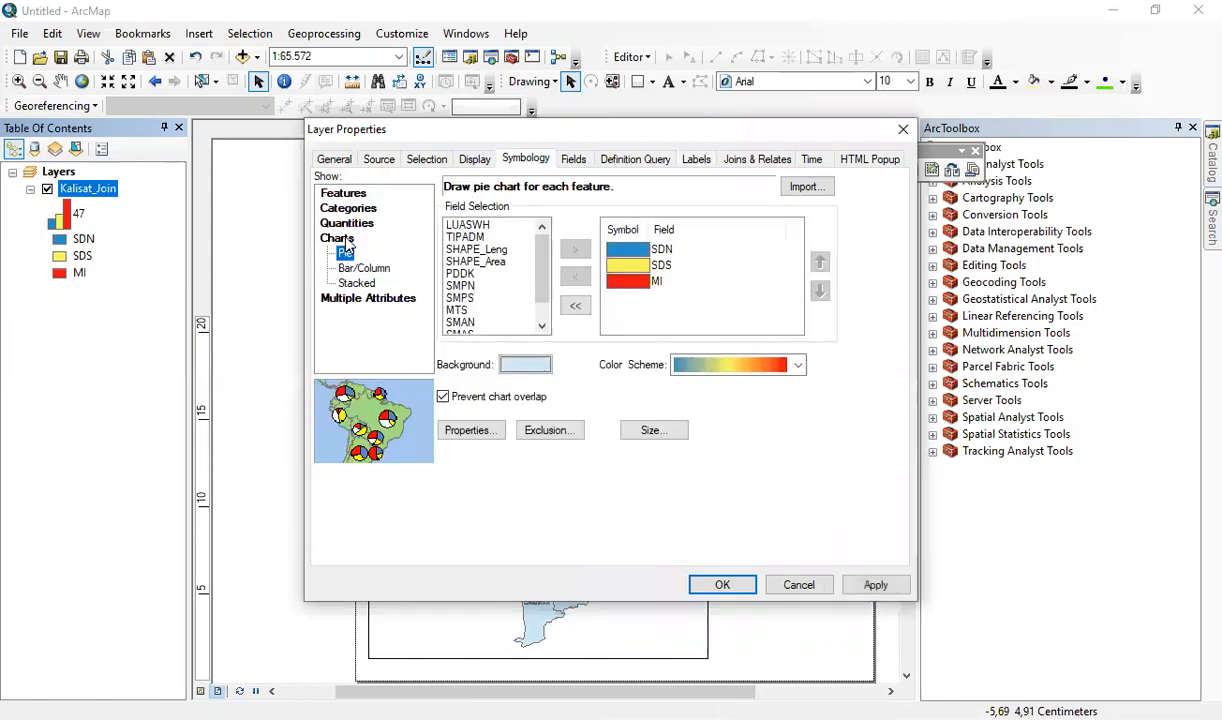
pyautogui.click(356, 268)
pyautogui.click(344, 253)
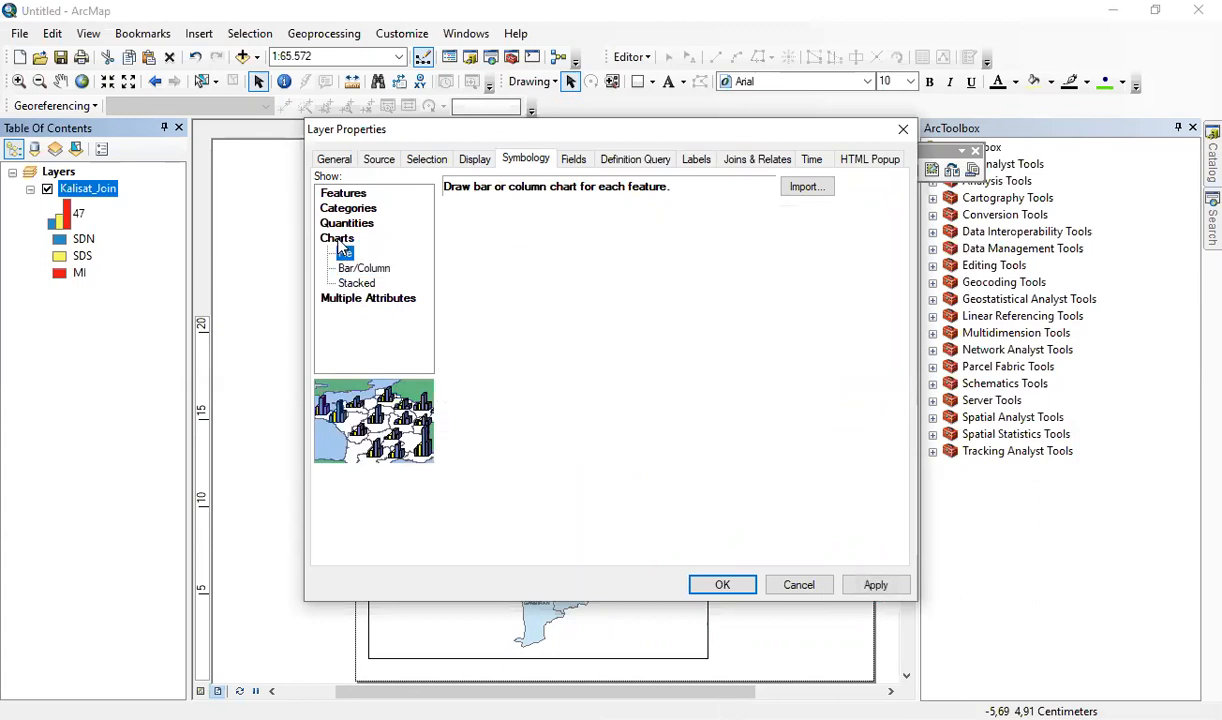
# Step: Symbolize the Kalisat_Join layer with graduated colors based on the SDN field and apply the change
pyautogui.click(347, 223)
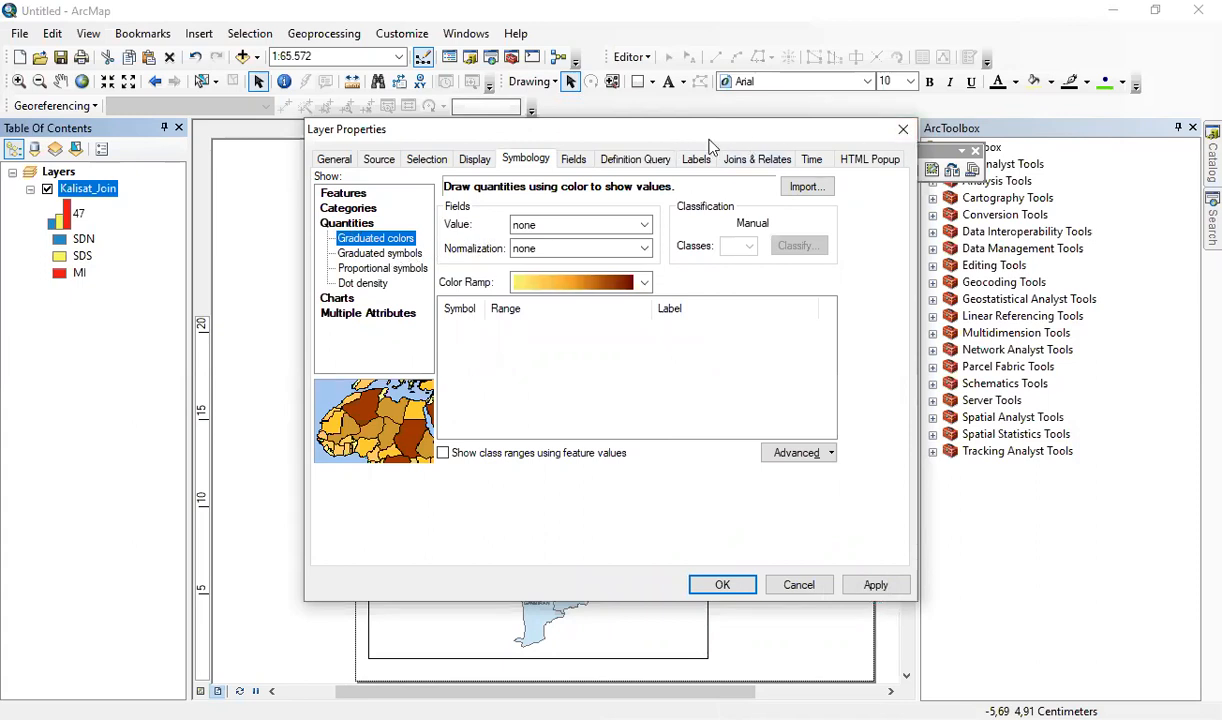
pyautogui.moveTo(710, 146); pyautogui.dragTo(951, 117)
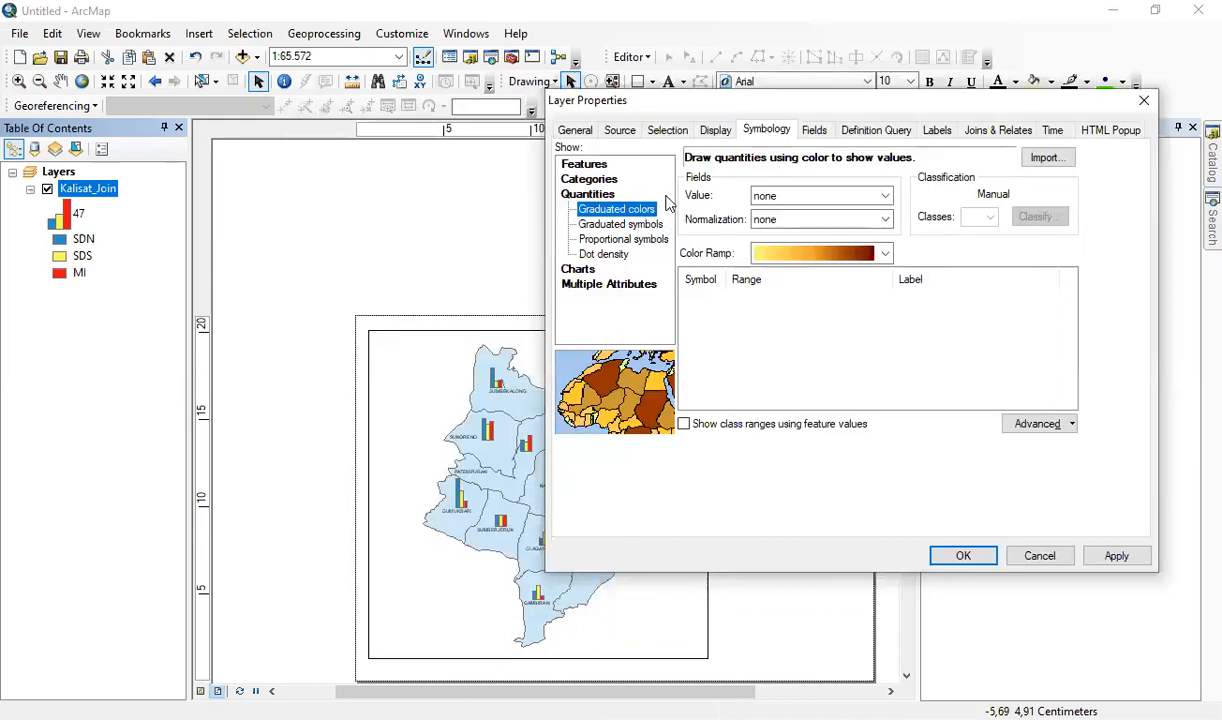
pyautogui.click(773, 198)
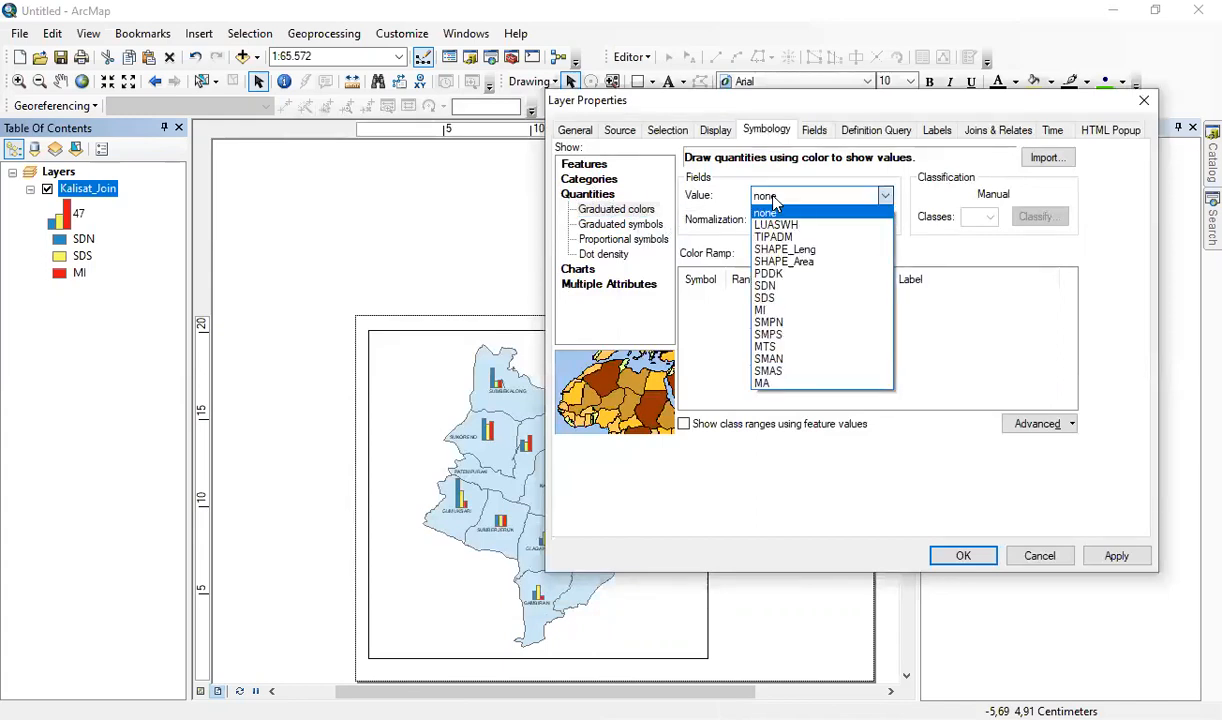
pyautogui.click(779, 289)
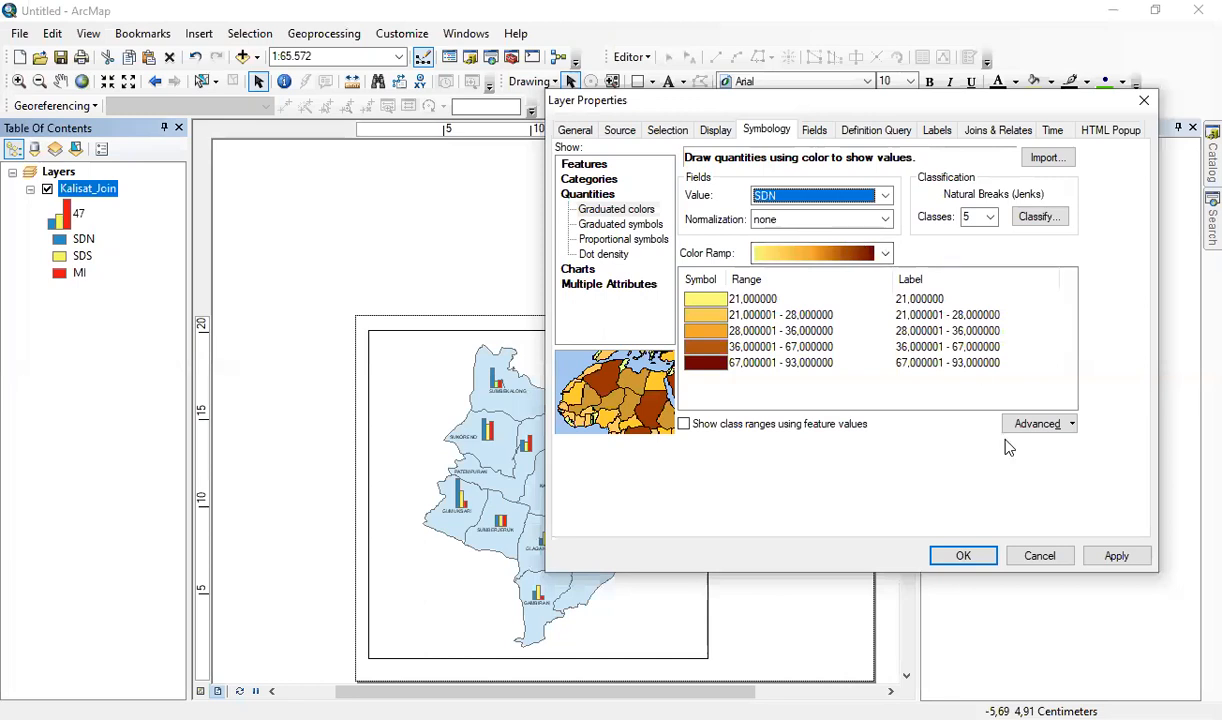
pyautogui.click(1116, 555)
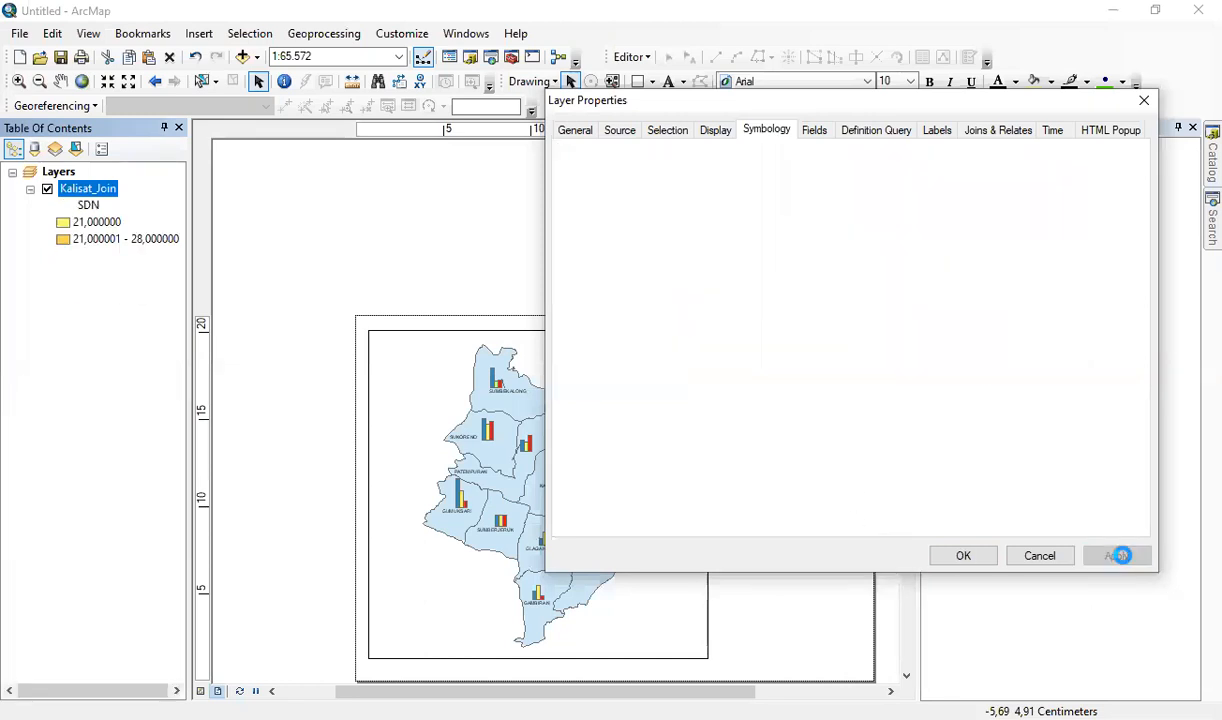
# Step: Shrink the SDN graph to about 9 cm wide so it fits within the page beside the map frame
pyautogui.scroll(3, 477, 418)
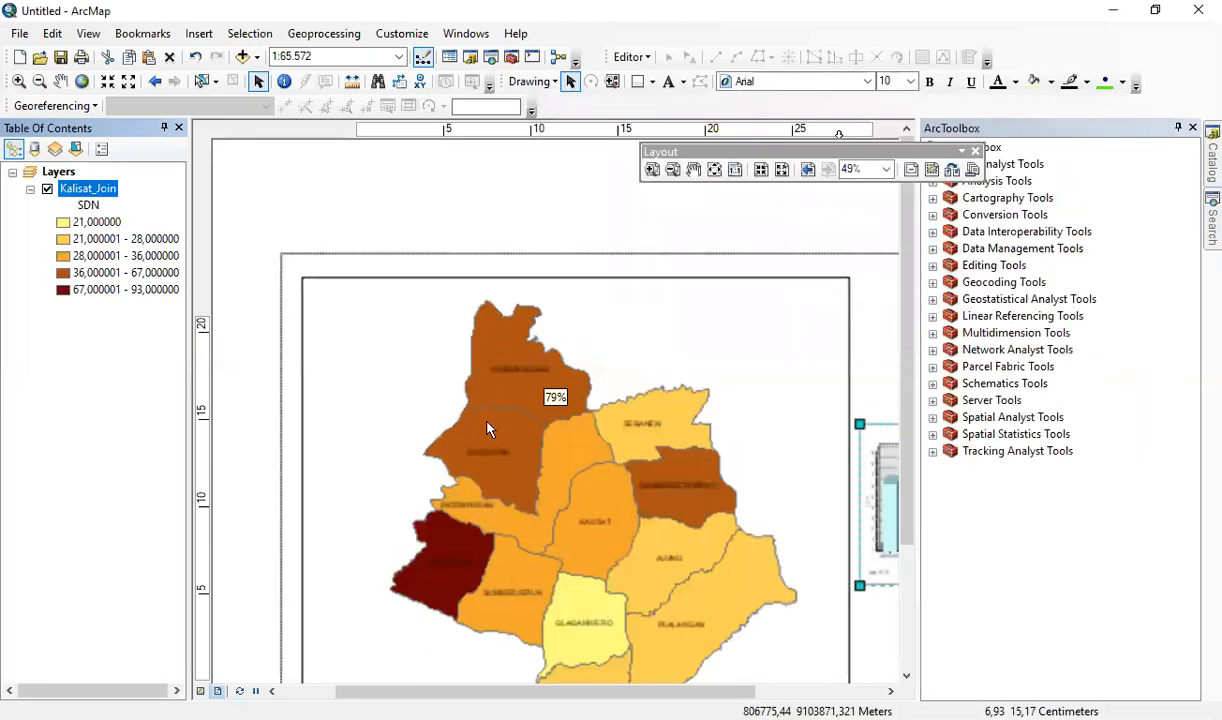
pyautogui.scroll(-2, 740, 390)
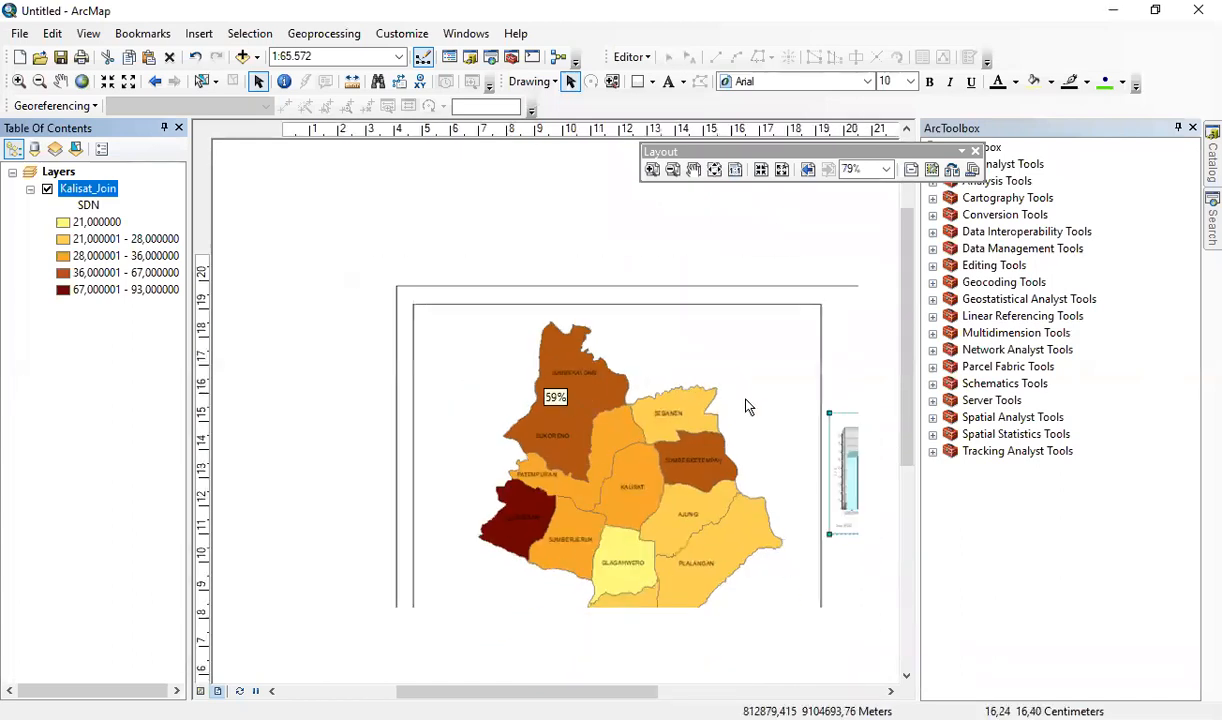
pyautogui.moveTo(565, 699); pyautogui.dragTo(650, 697)
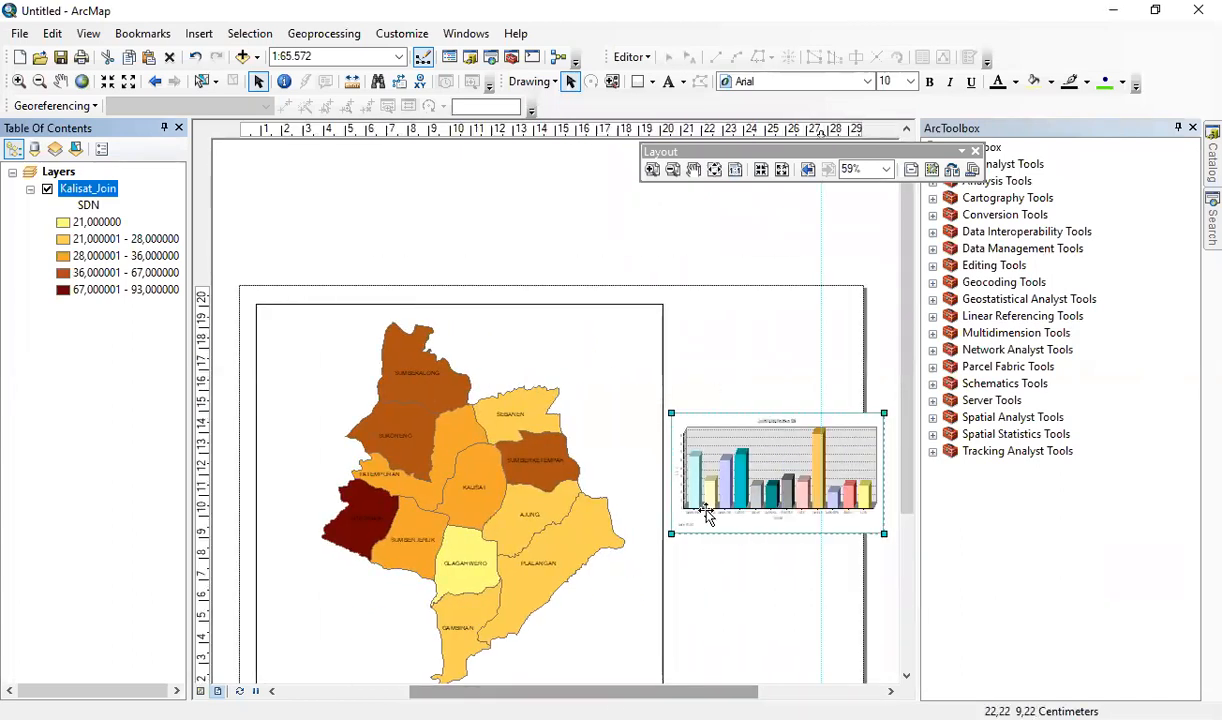
pyautogui.moveTo(894, 420); pyautogui.dragTo(813, 405)
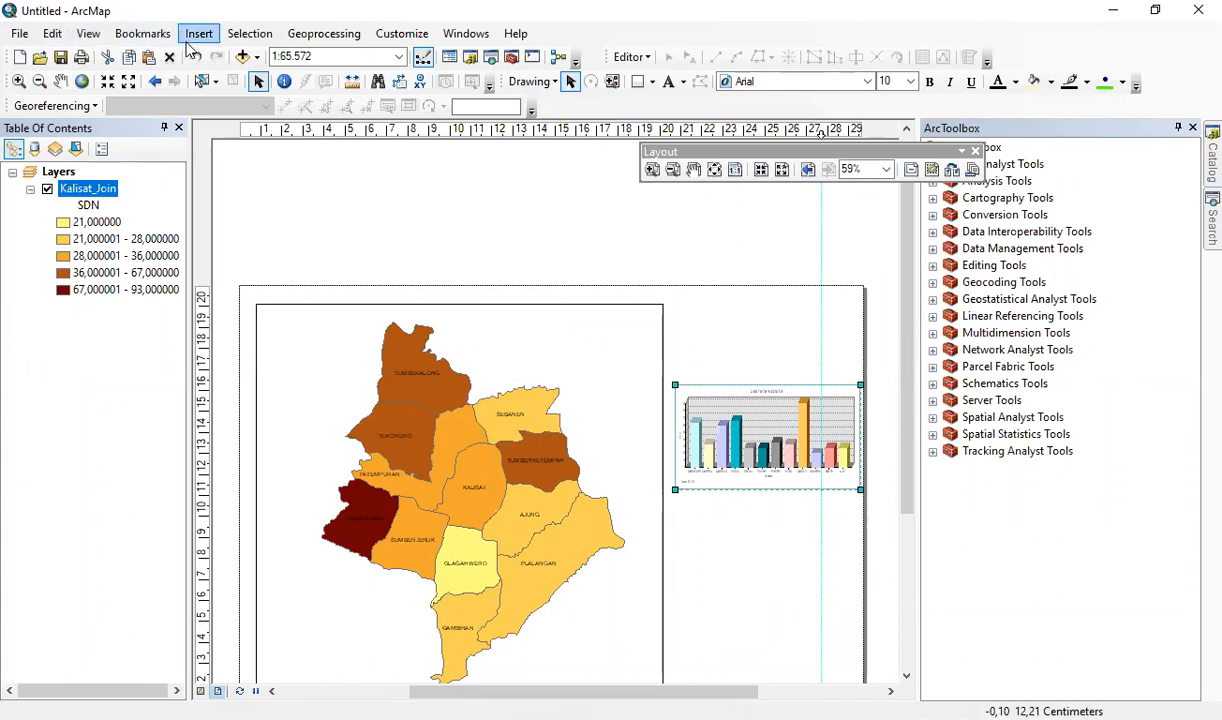
# Step: Insert a legend for Kalisat_Join titled "Legenda", keeping the default title font, frame, patch and spacing settings
pyautogui.click(198, 33)
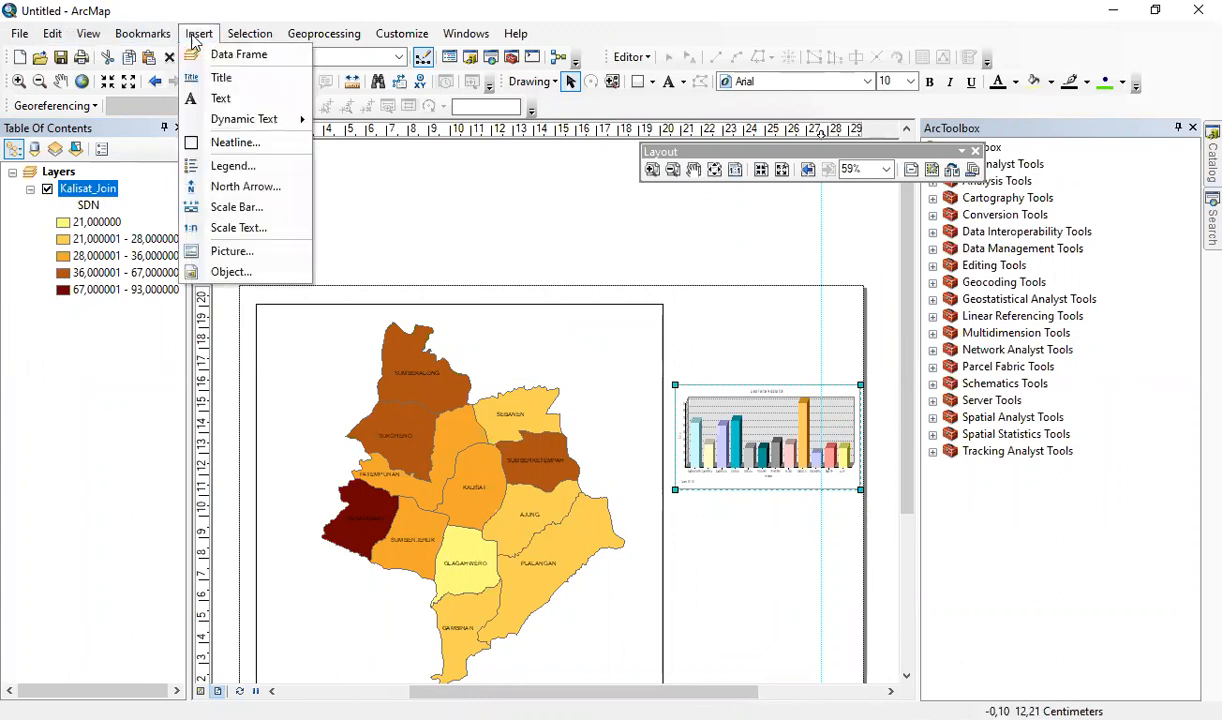
pyautogui.click(275, 175)
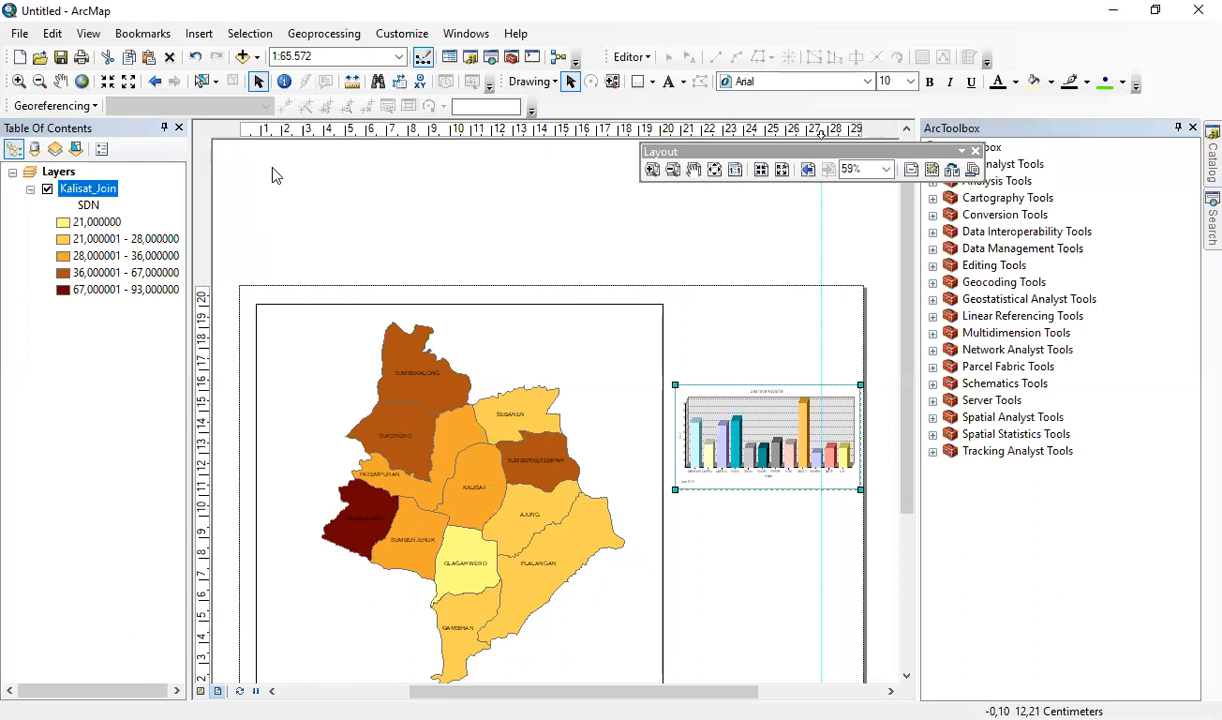
pyautogui.click(735, 547)
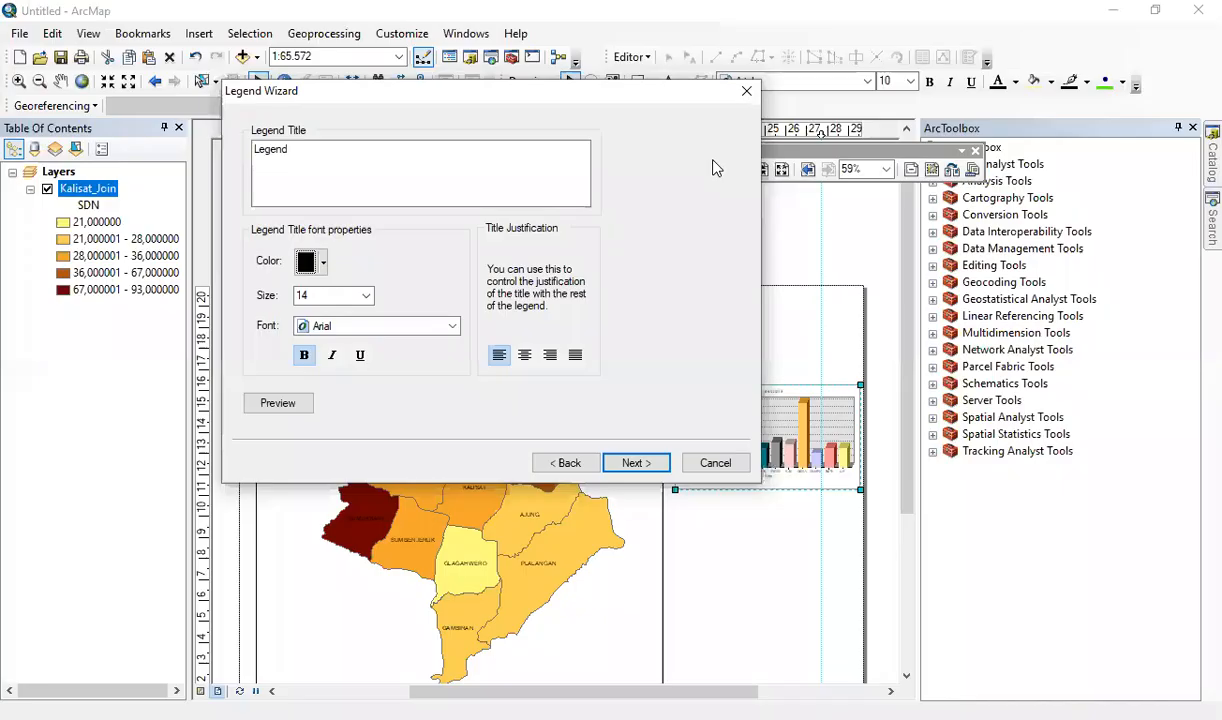
pyautogui.click(322, 151)
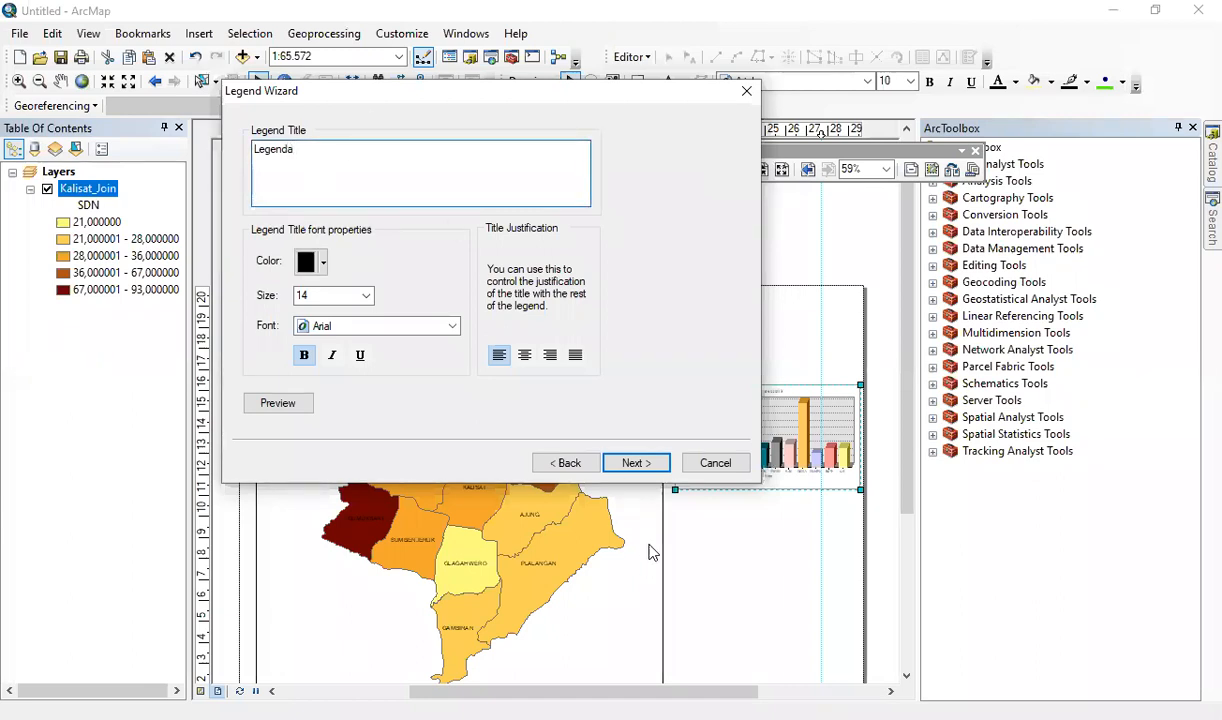
pyautogui.click(636, 463)
pyautogui.click(633, 465)
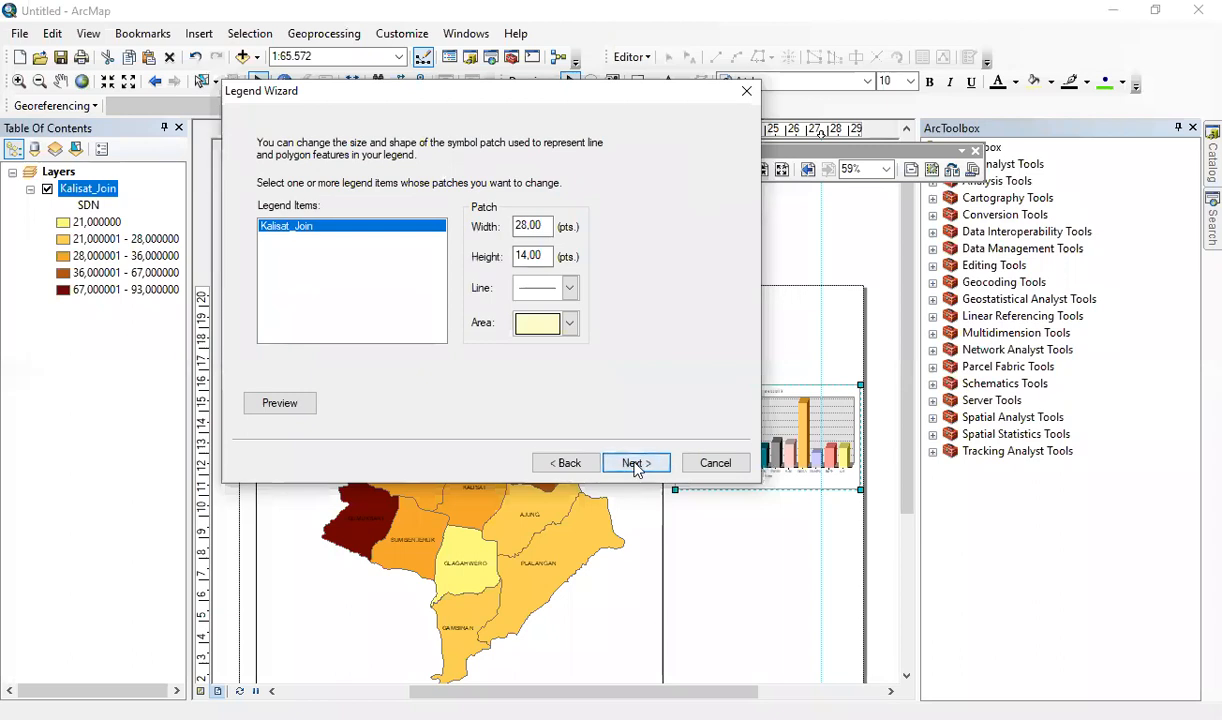
pyautogui.click(633, 465)
pyautogui.click(631, 465)
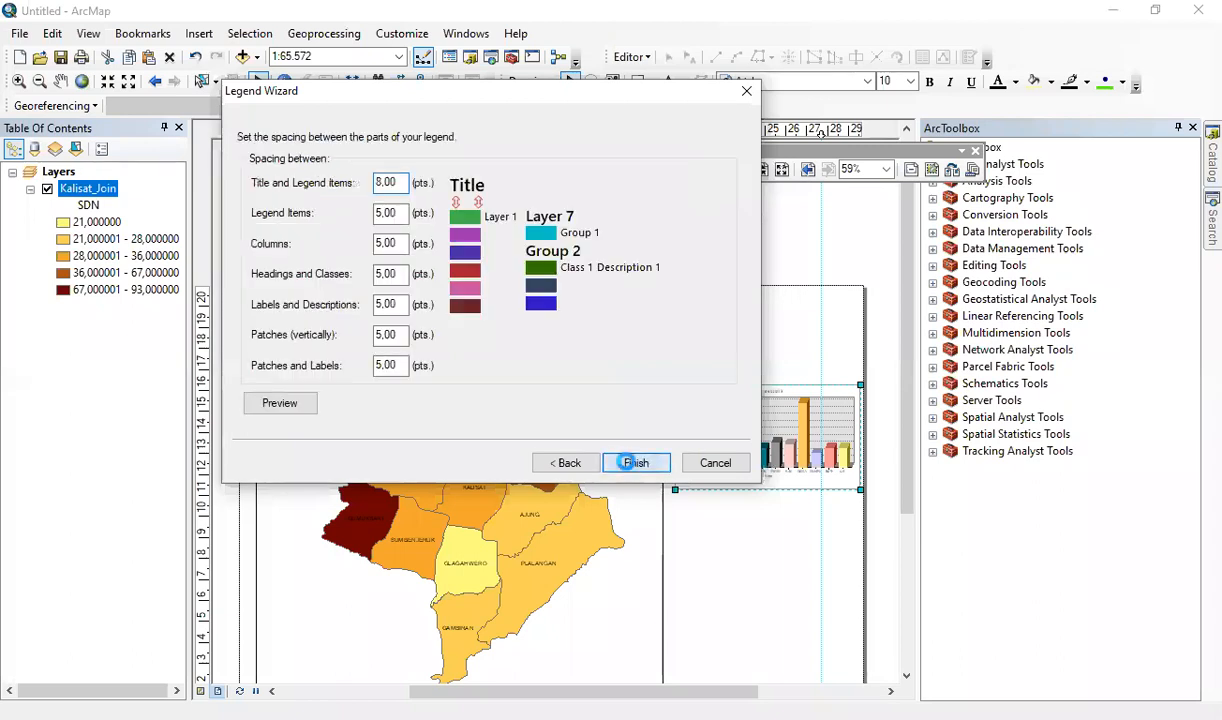
# Step: Place the legend below the SDN graph beside the map frame and clear the selection
pyautogui.moveTo(523, 412); pyautogui.dragTo(738, 553)
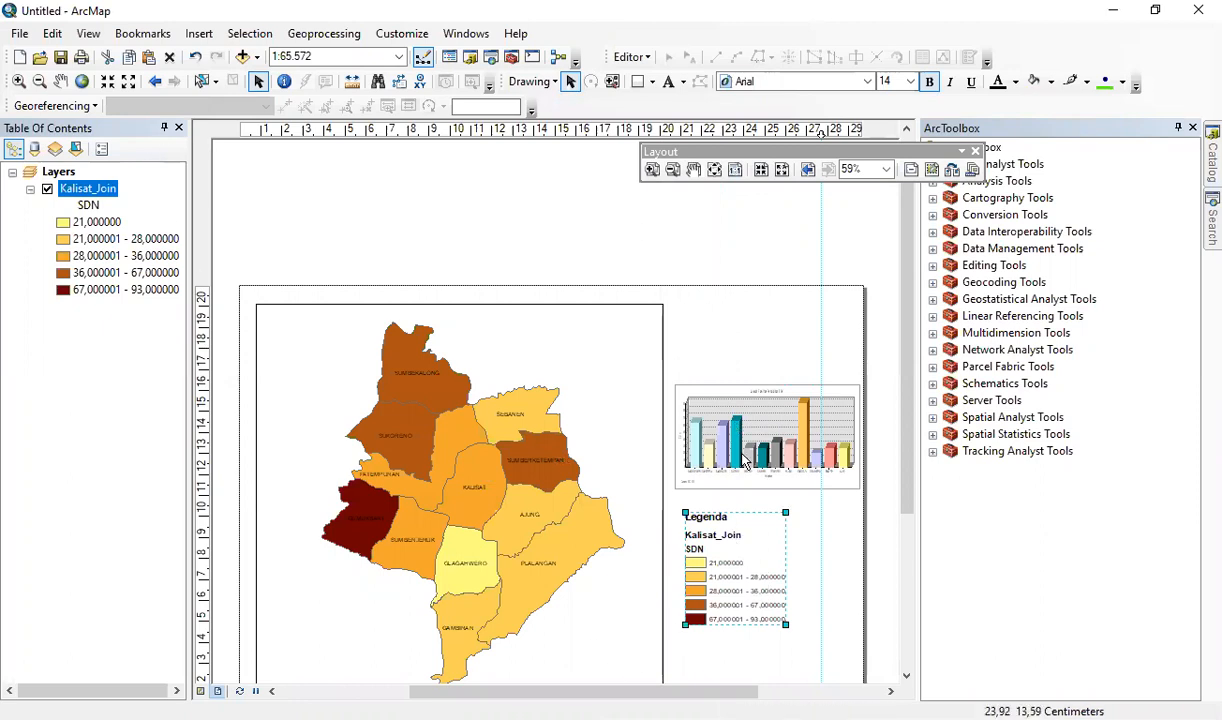
pyautogui.click(770, 422)
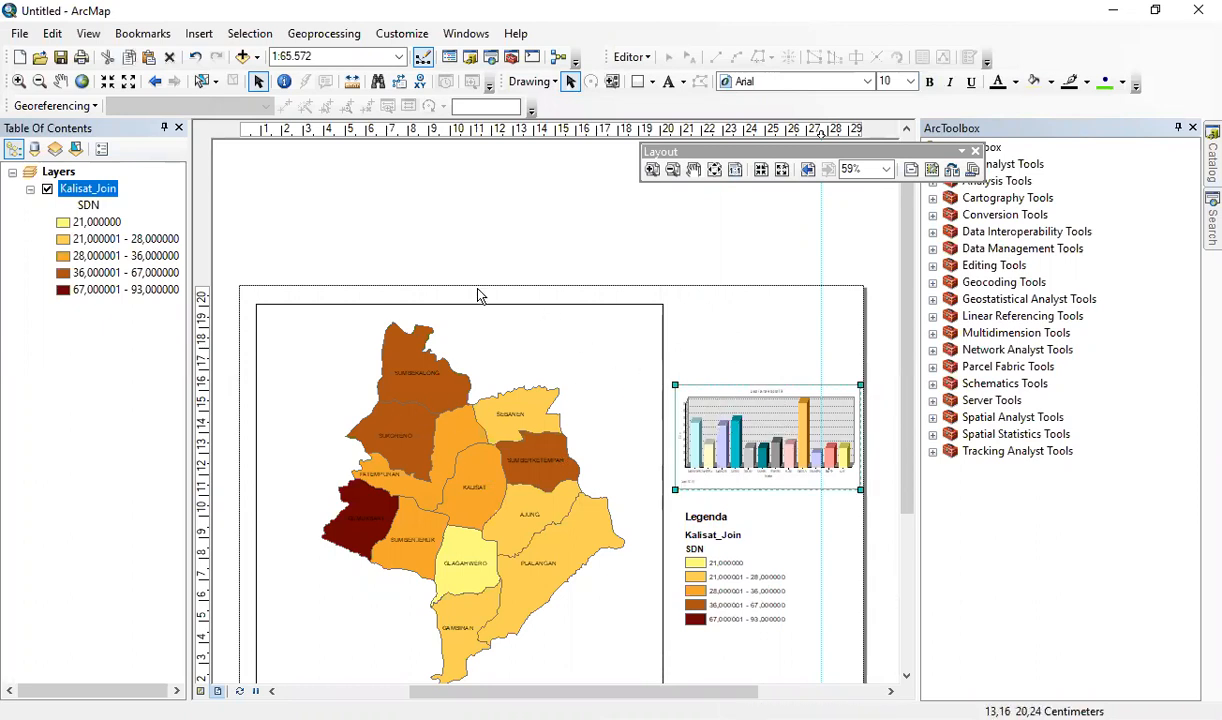
pyautogui.click(381, 209)
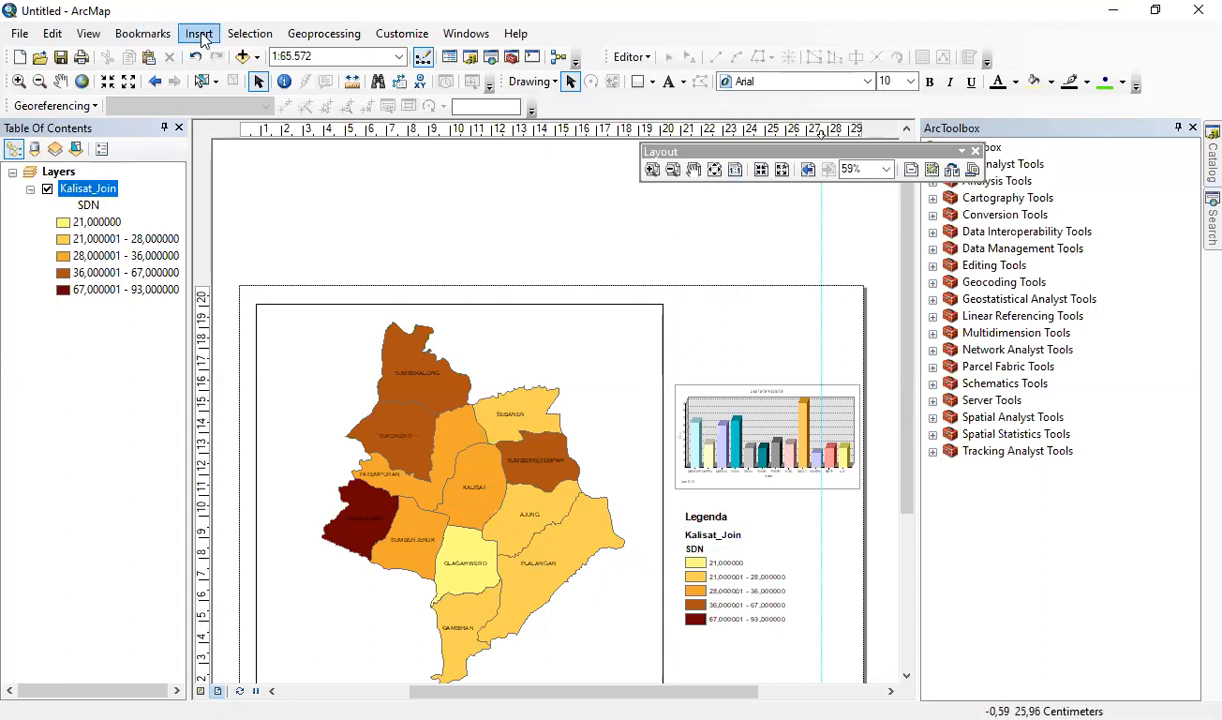
# Step: Change the Kalisat_Join symbology to unique-value categories based on the NAMOBJ field
pyautogui.rightClick(104, 188)
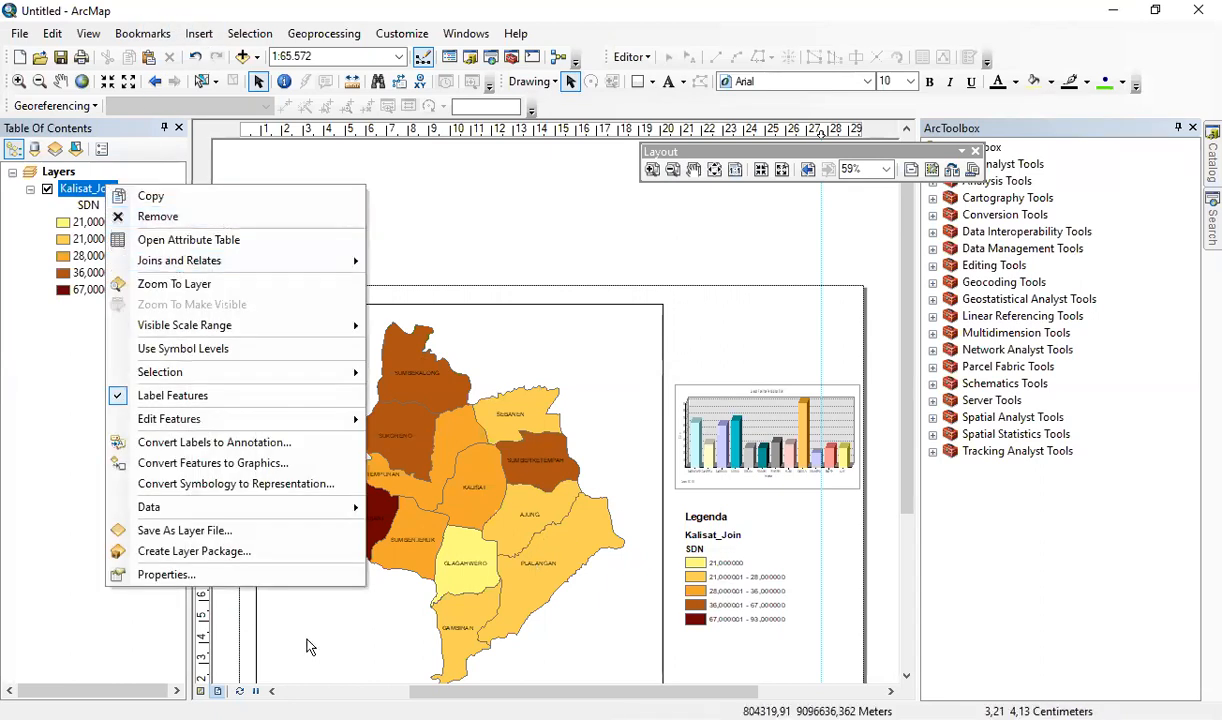
pyautogui.click(288, 574)
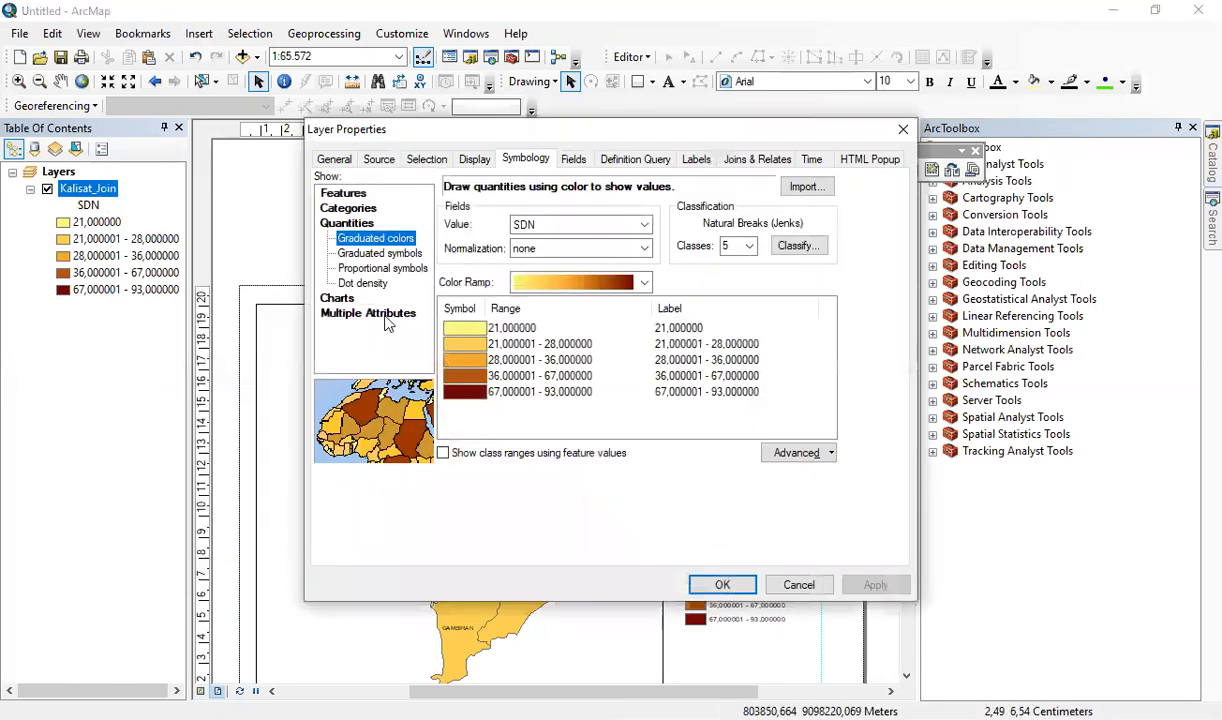
pyautogui.click(530, 157)
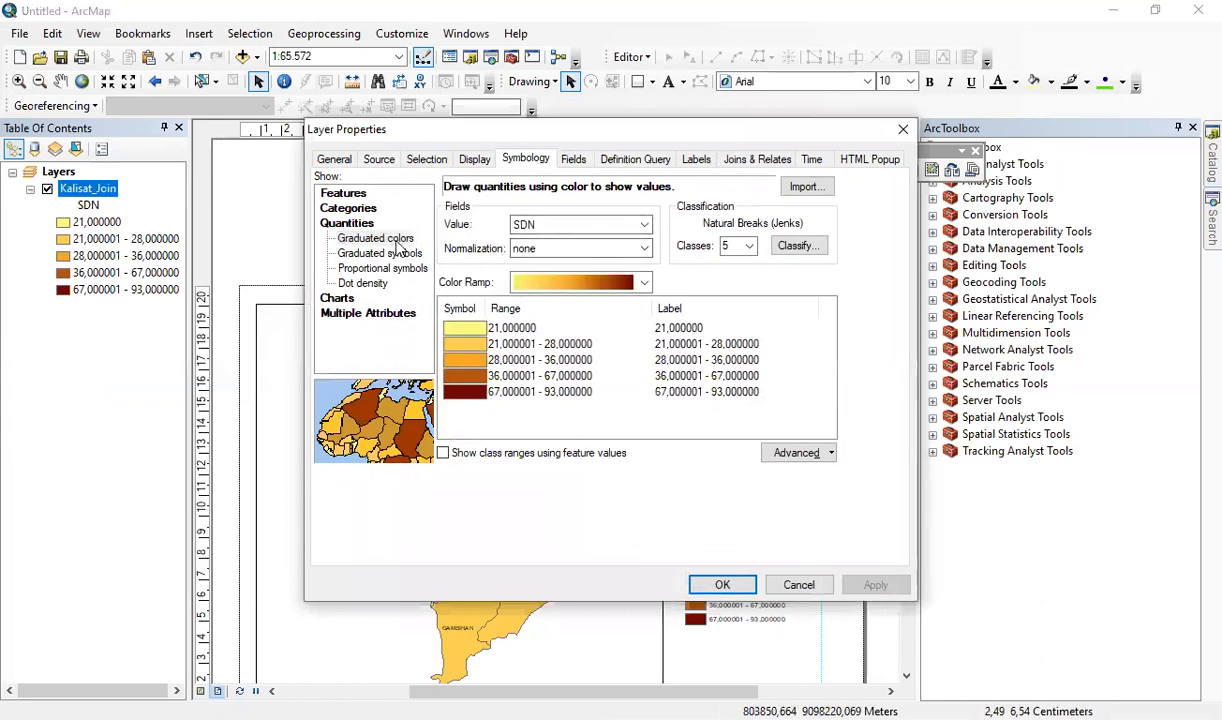
pyautogui.click(352, 207)
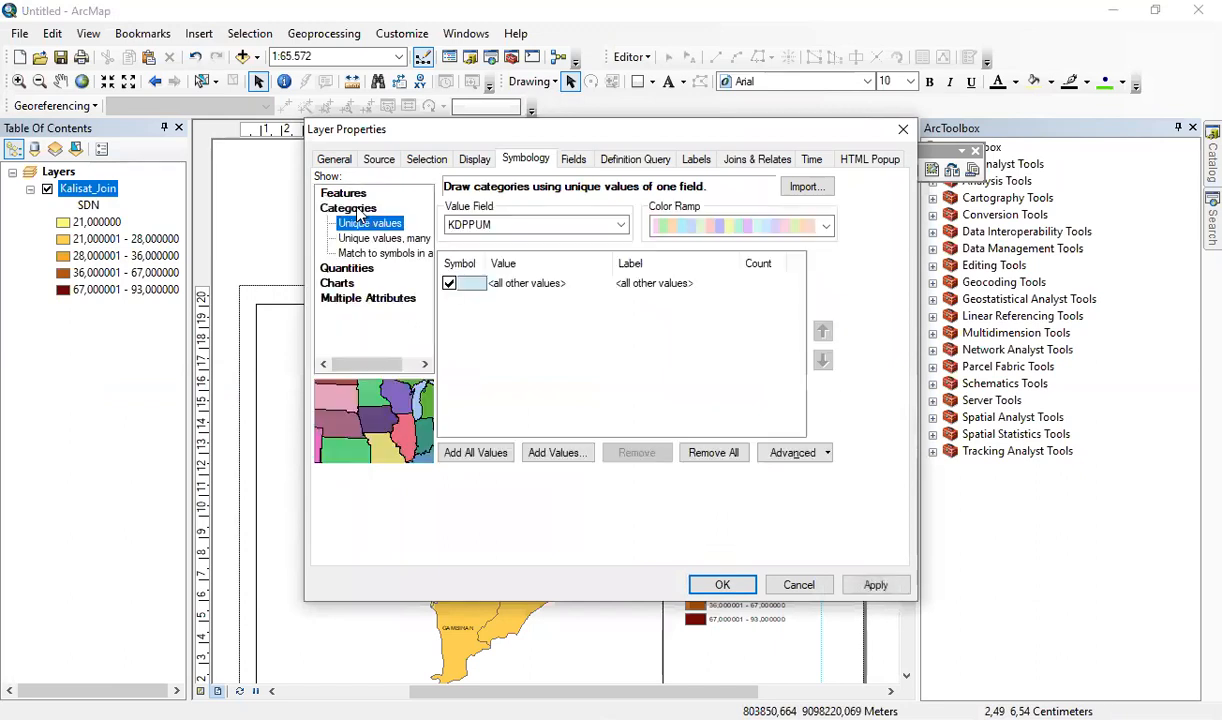
pyautogui.click(495, 225)
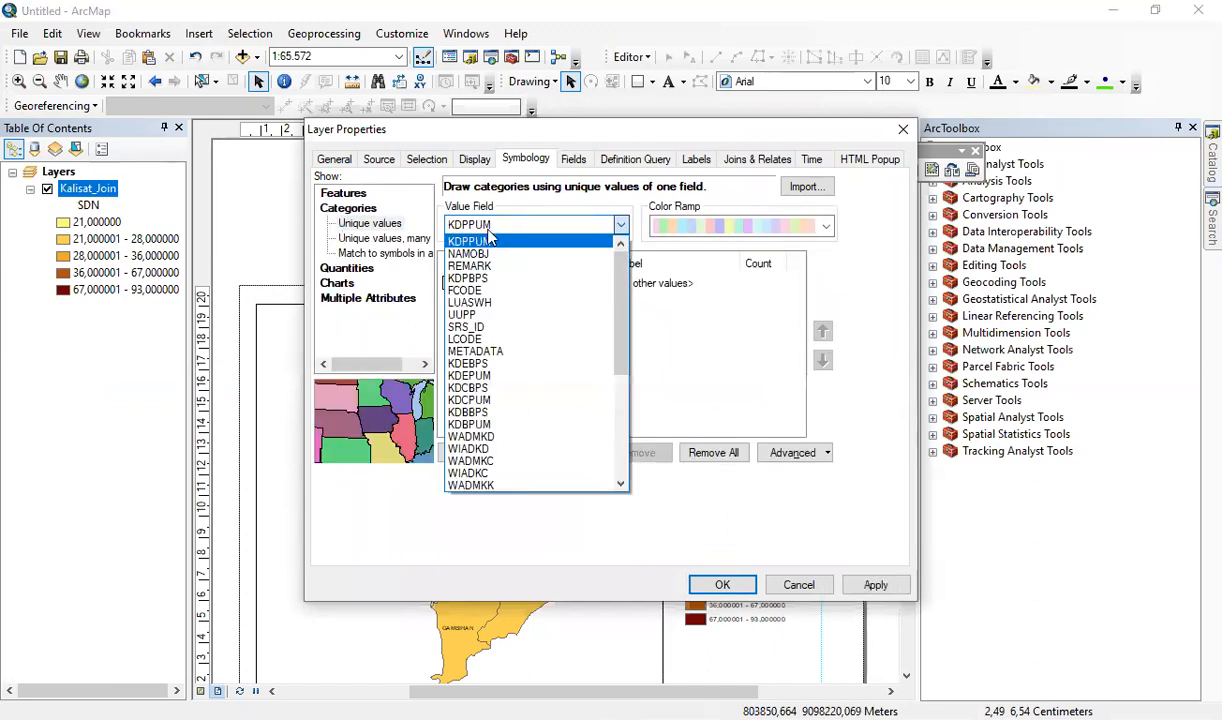
pyautogui.click(476, 253)
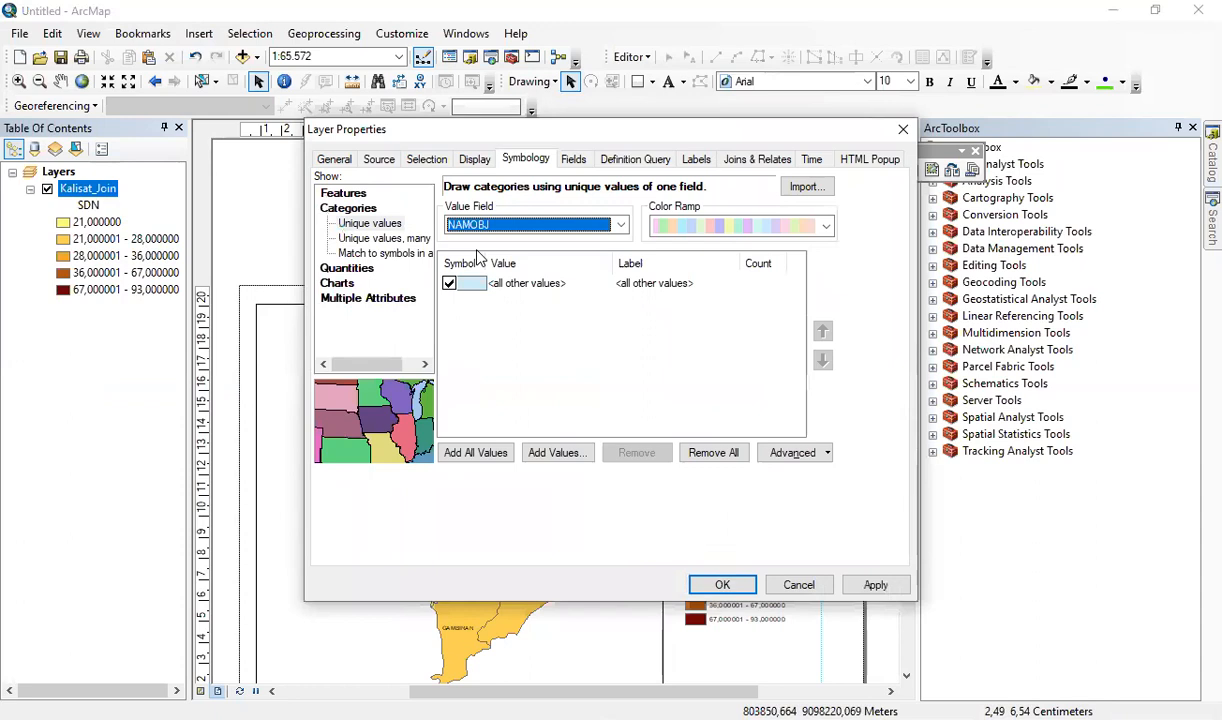
# Step: Add all NAMOBJ values to the unique-values list and review their colors
pyautogui.click(365, 223)
pyautogui.click(527, 224)
pyautogui.click(527, 224)
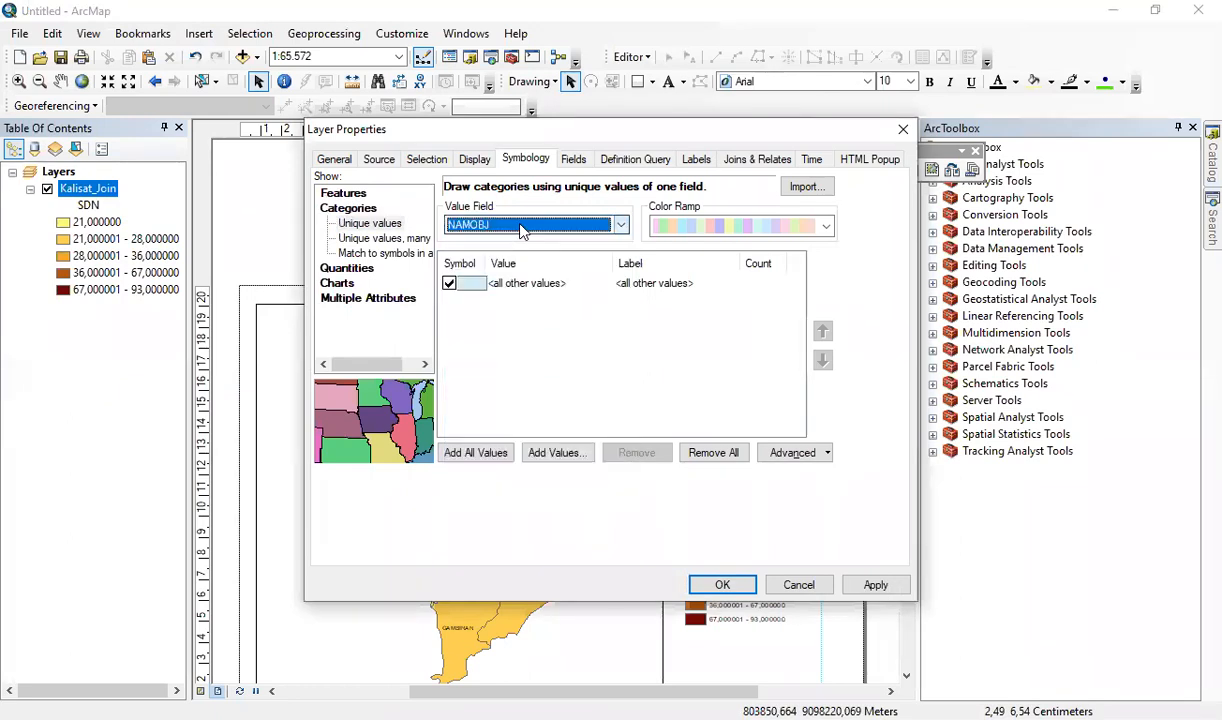
pyautogui.click(476, 453)
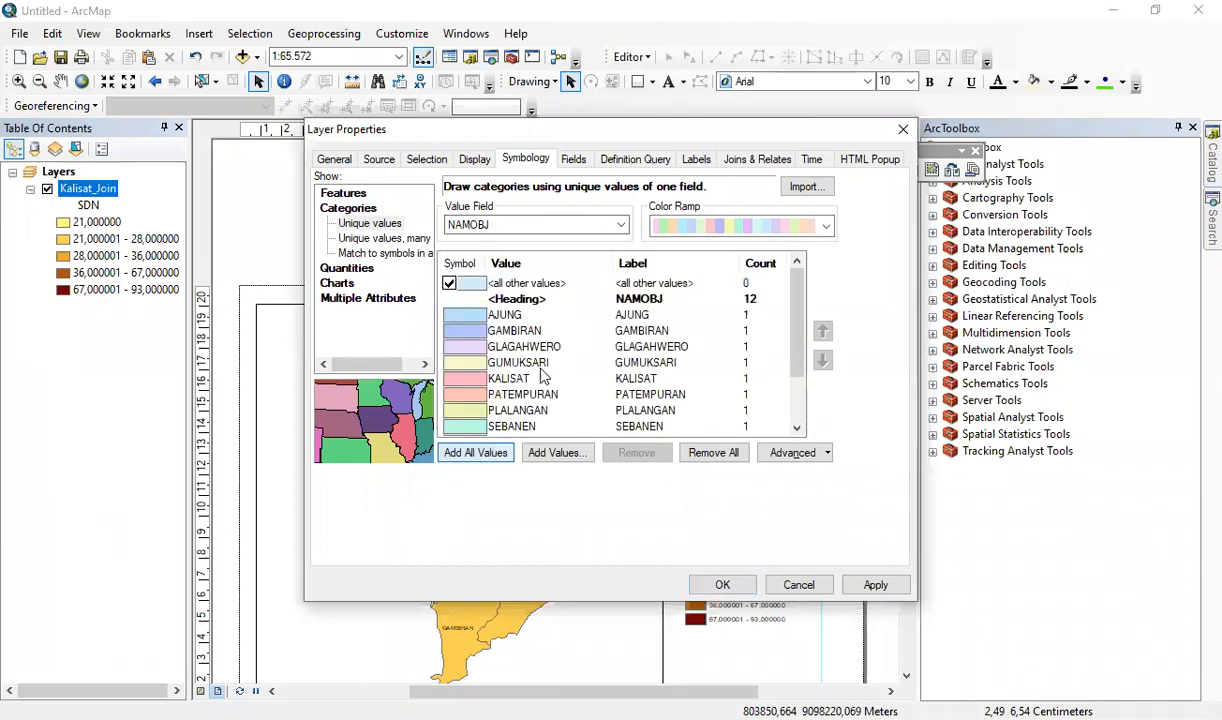
pyautogui.scroll(-2, 754, 340)
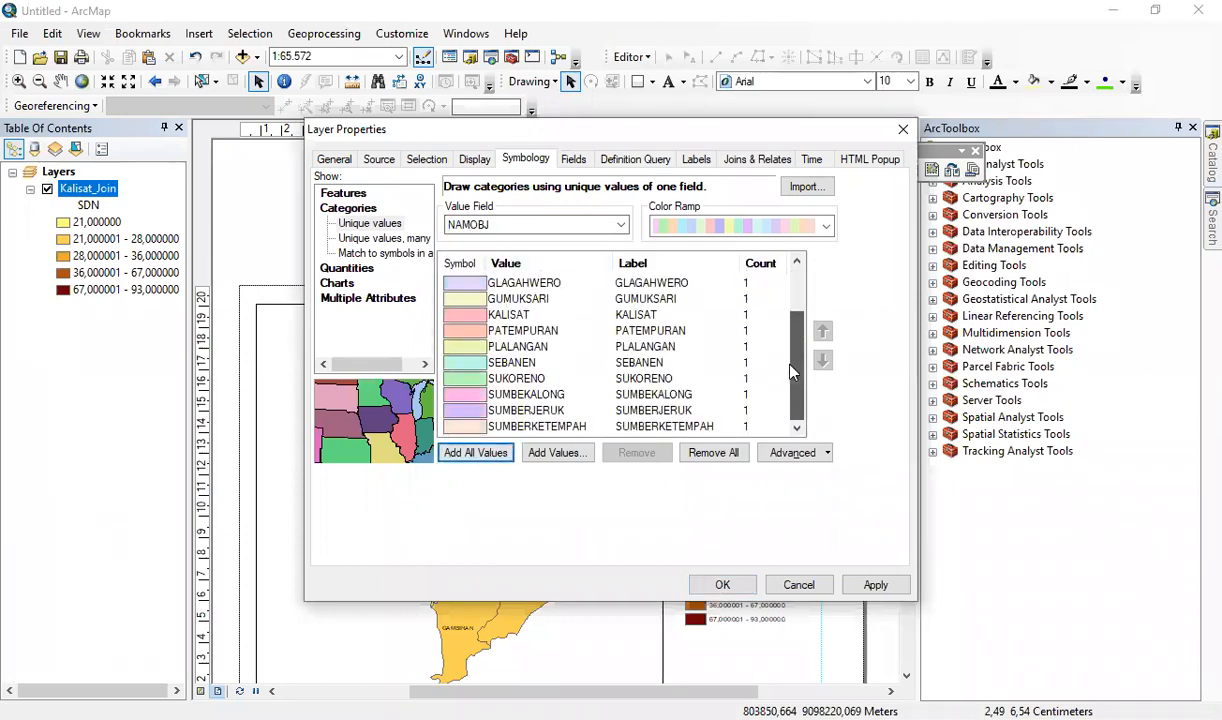
# Step: Examine the quantities symbology types for Kalisat_Join: graduated colors, graduated symbols, proportional symbols and dot density
pyautogui.scroll(2, 585, 330)
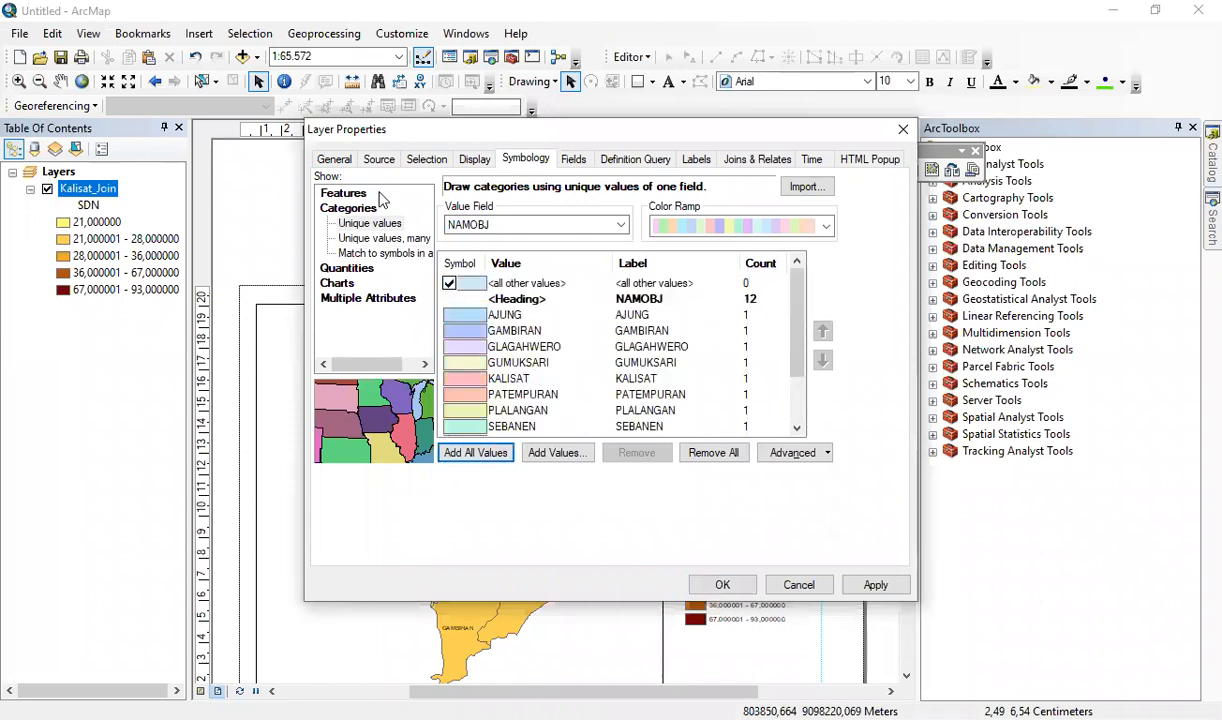
pyautogui.click(350, 270)
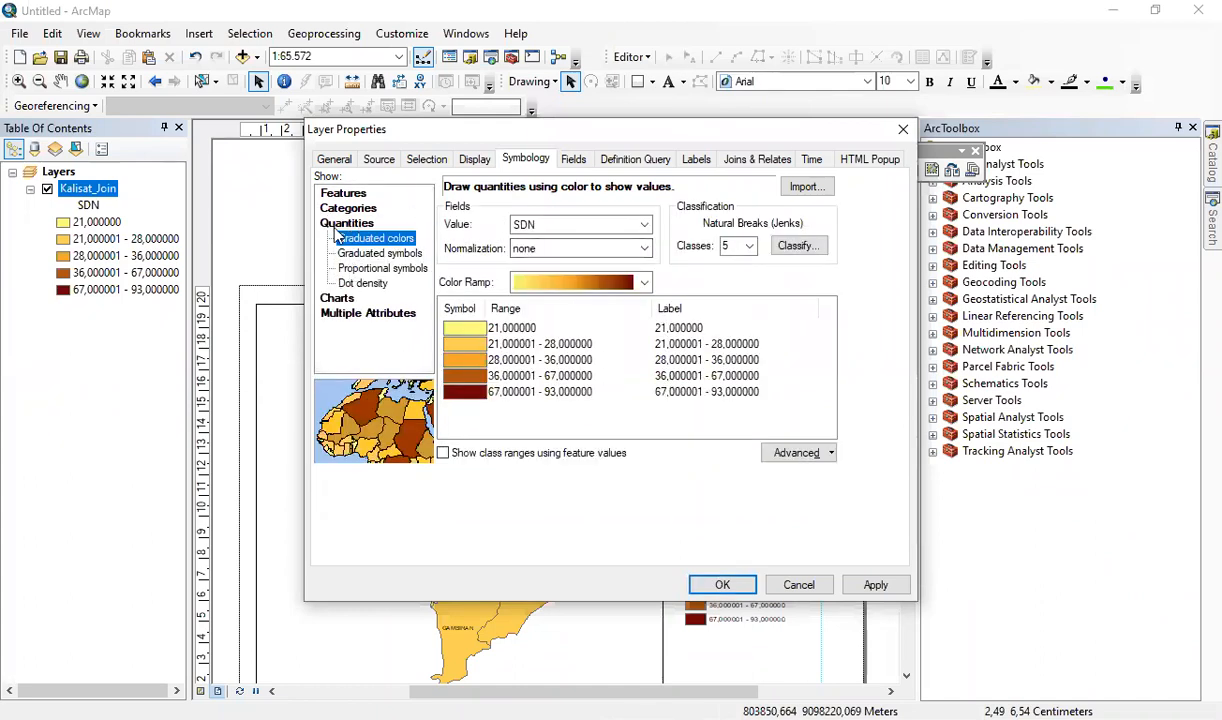
pyautogui.click(371, 255)
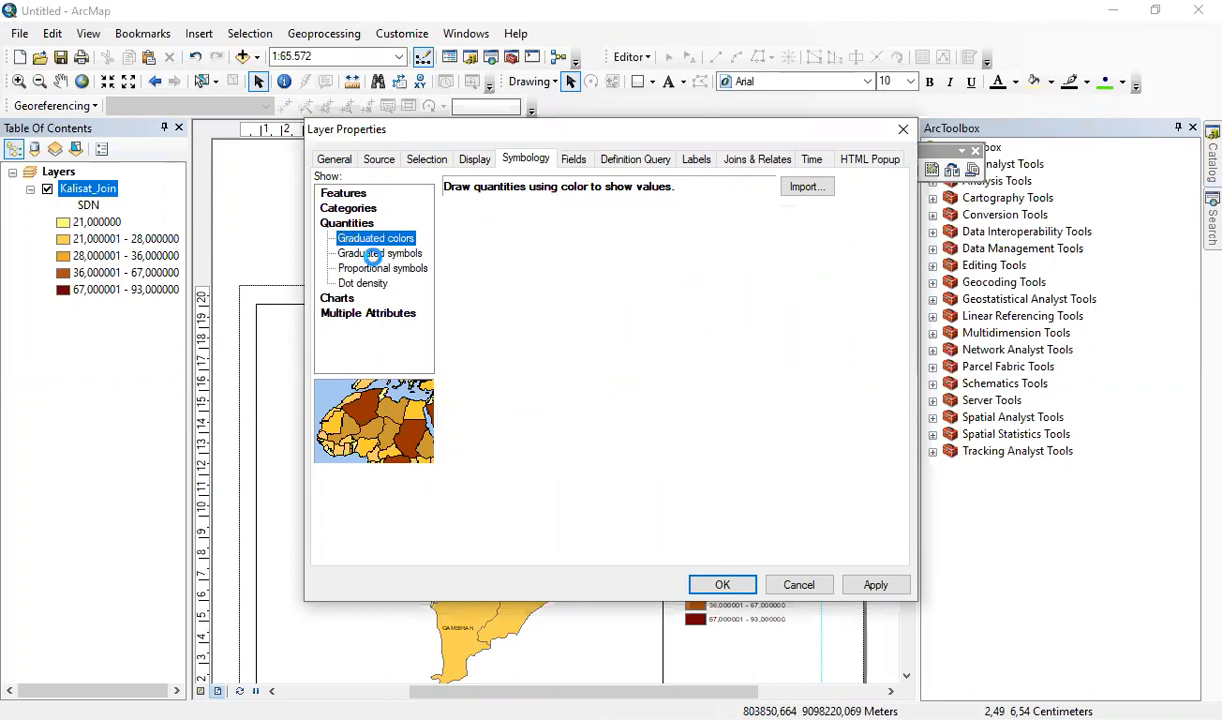
pyautogui.click(368, 268)
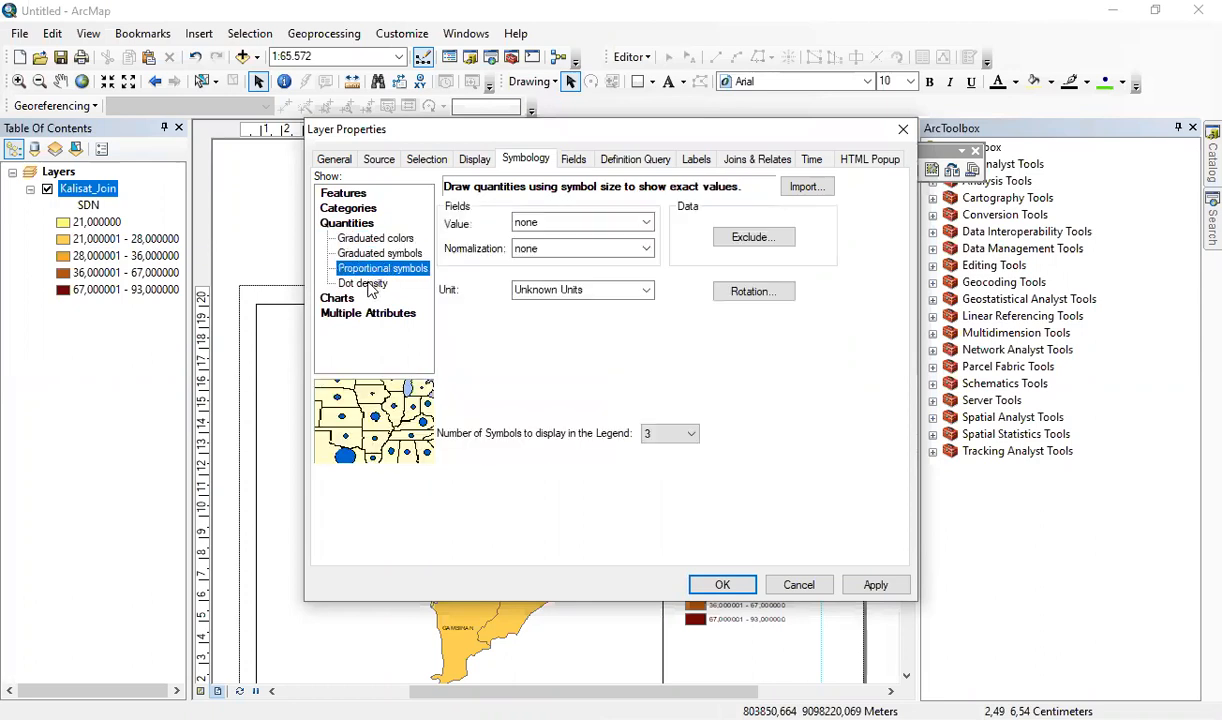
pyautogui.click(368, 283)
pyautogui.click(363, 238)
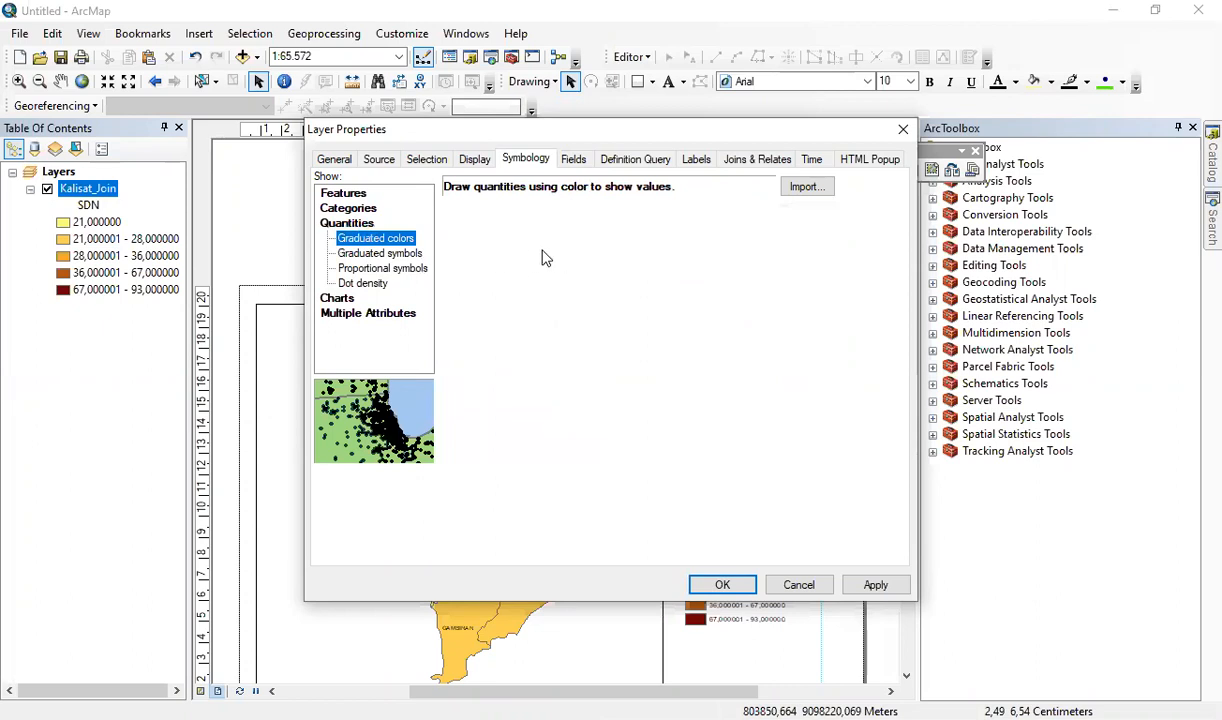
# Step: Examine the unique-values categories and the fields available for pie chart symbology, and close the layer properties without applying changes
pyautogui.click(348, 209)
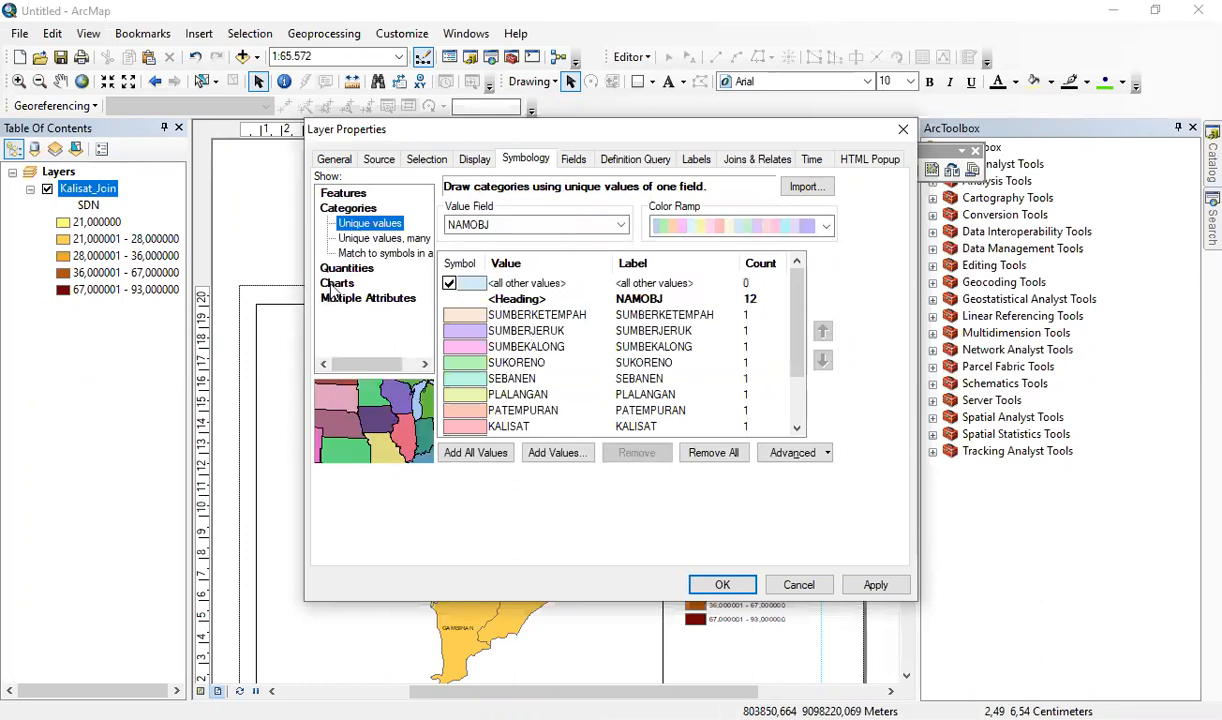
pyautogui.click(336, 284)
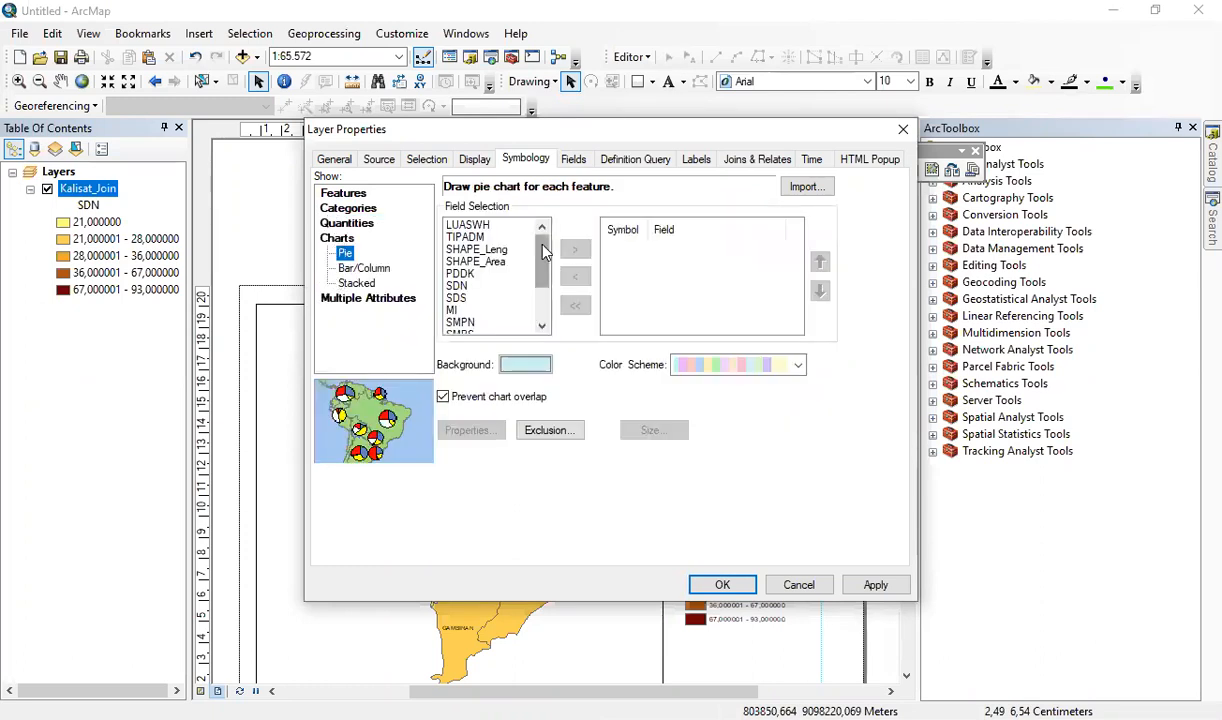
pyautogui.scroll(-1, 543, 252)
pyautogui.scroll(1, 540, 232)
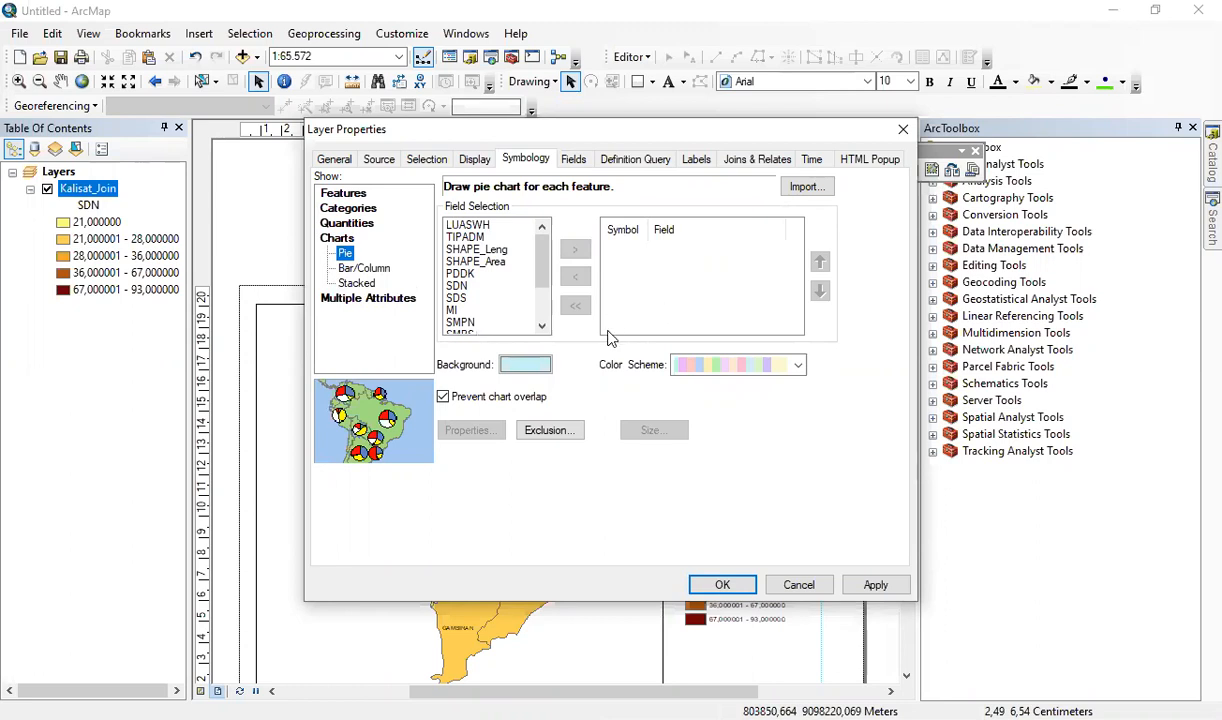
pyautogui.click(815, 593)
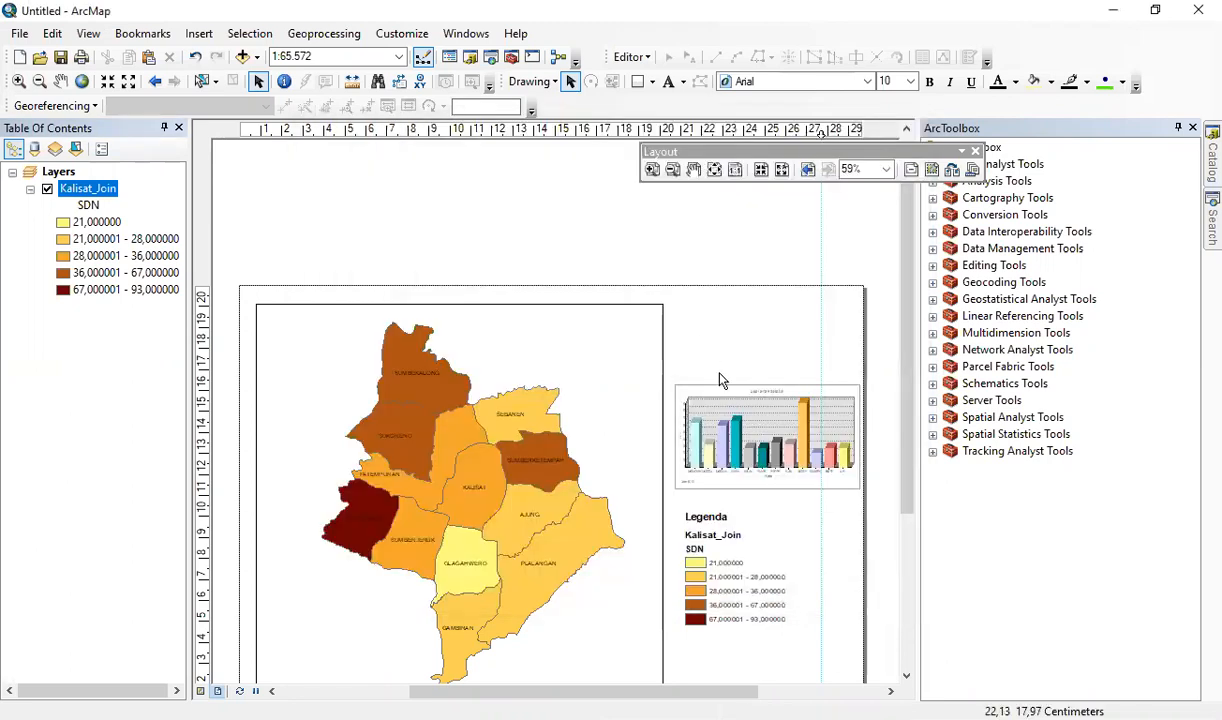
# Step: Nudge the SDN graph slightly toward the map frame, move the legend up closer beneath it, and clear the selection
pyautogui.moveTo(783, 423); pyautogui.dragTo(778, 419)
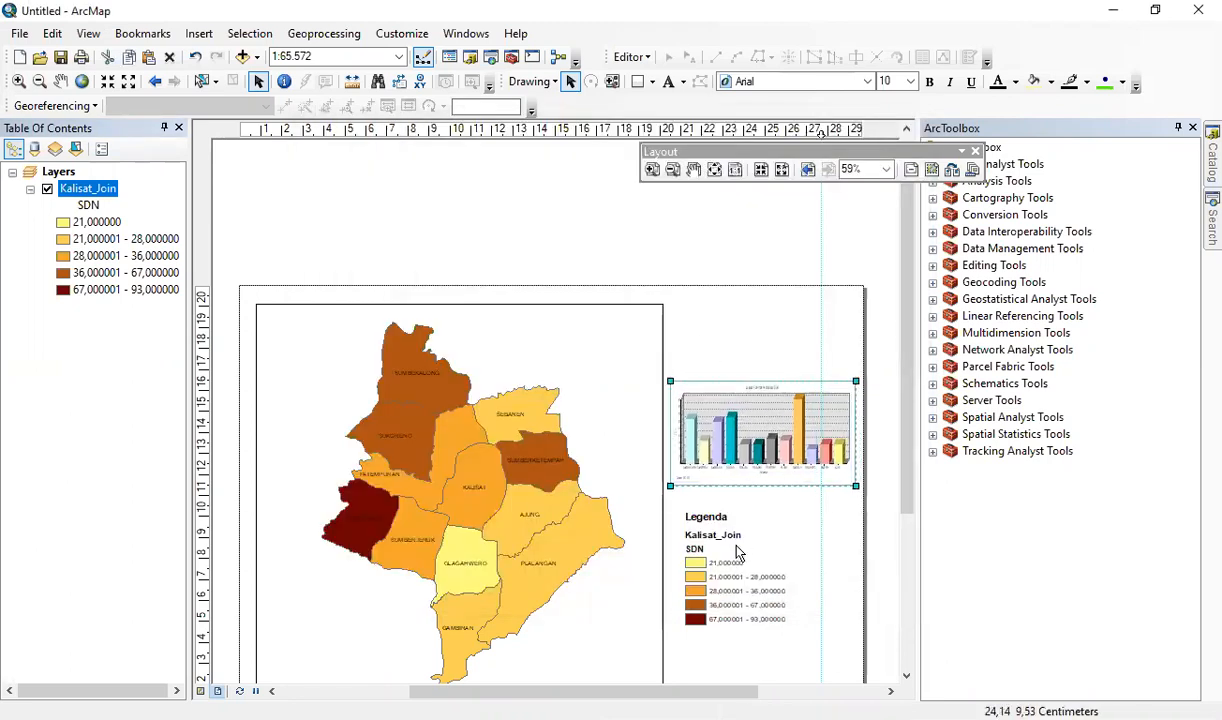
pyautogui.click(719, 569)
pyautogui.moveTo(718, 567); pyautogui.dragTo(717, 557)
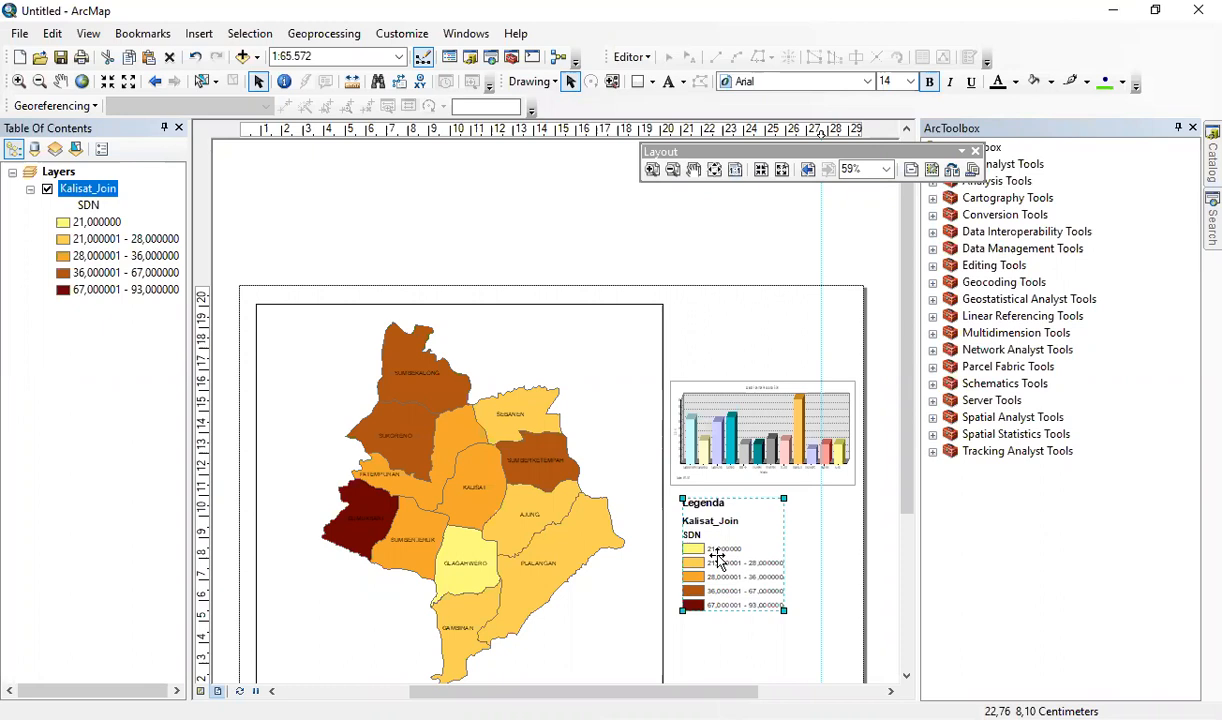
pyautogui.click(393, 247)
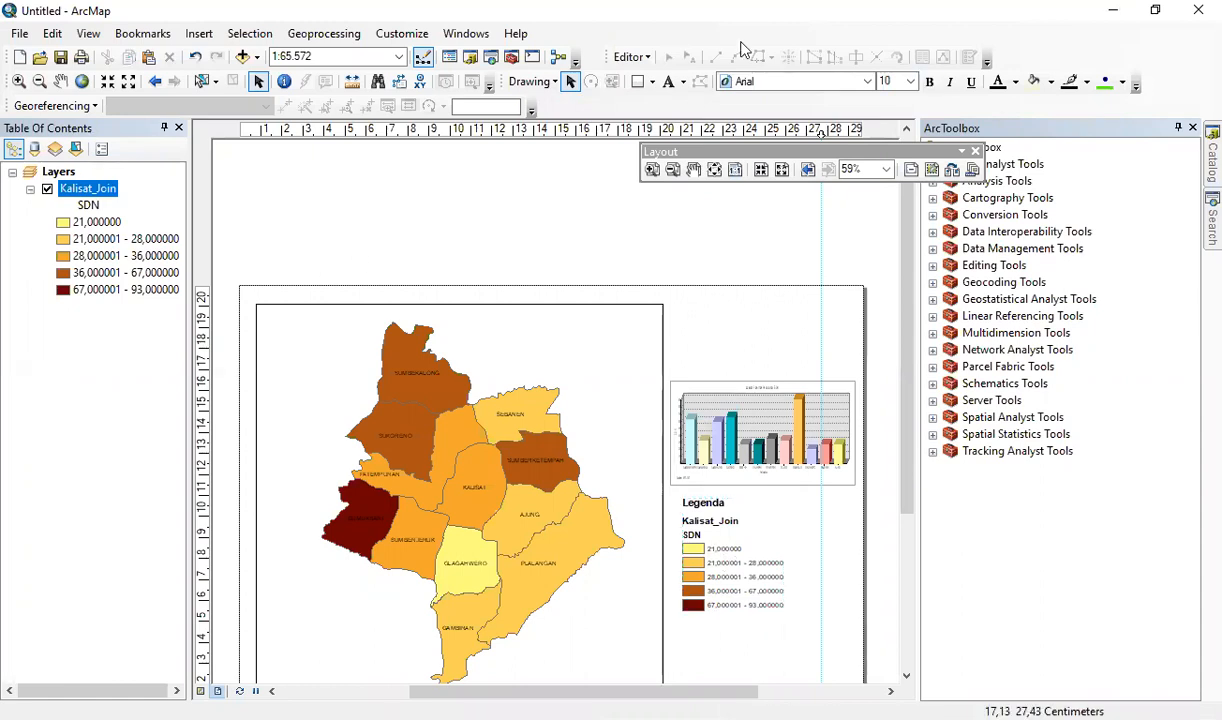